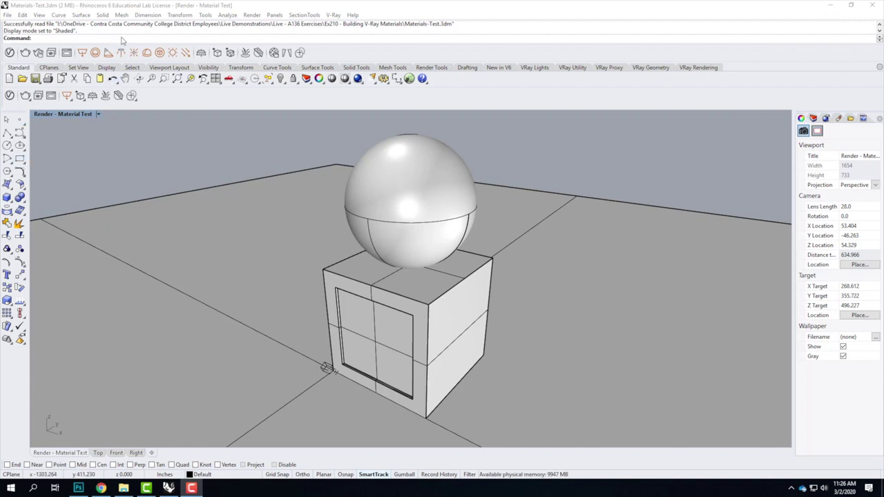
Reset the V-Ray render settings to their defaults and close the V-Ray Asset Editor.
click(10, 53)
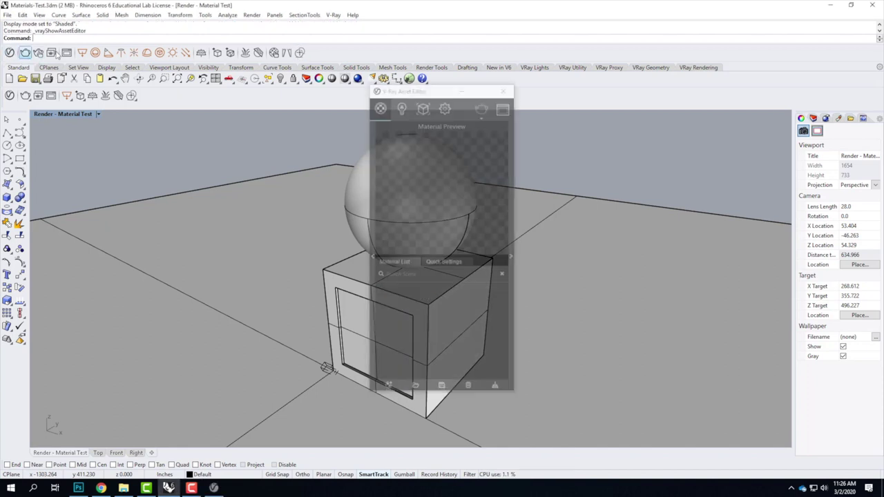
click(446, 107)
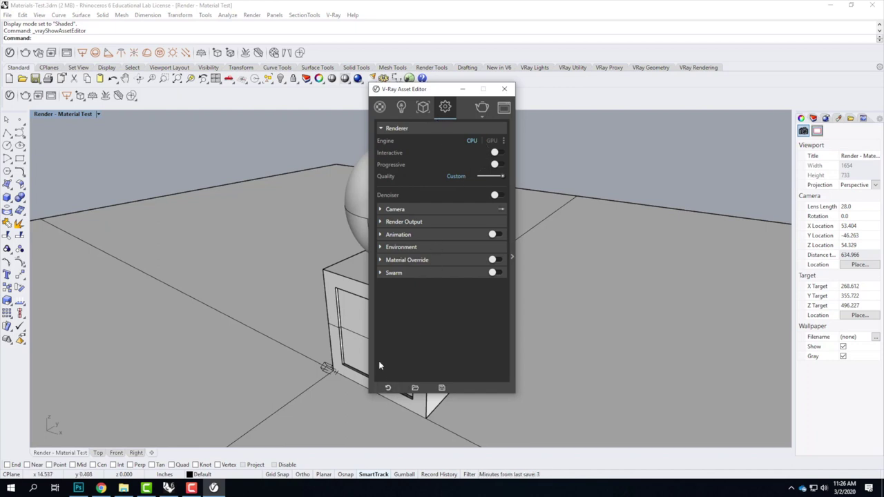
click(388, 388)
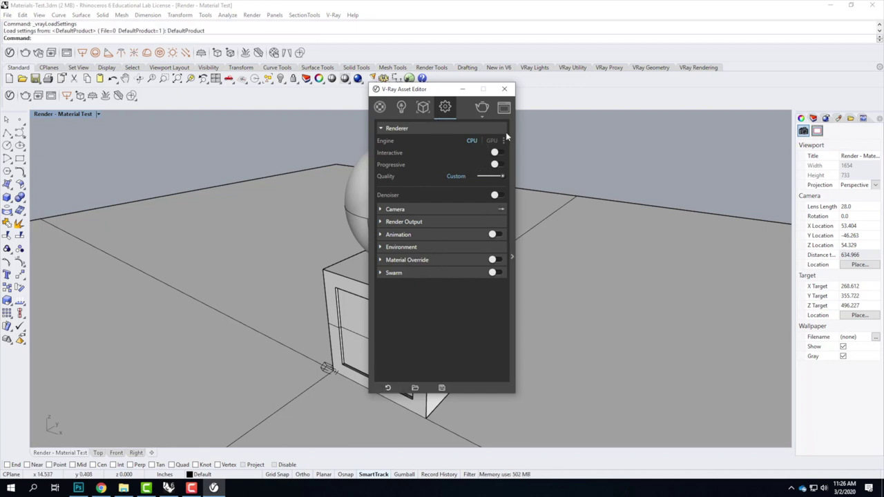
click(504, 89)
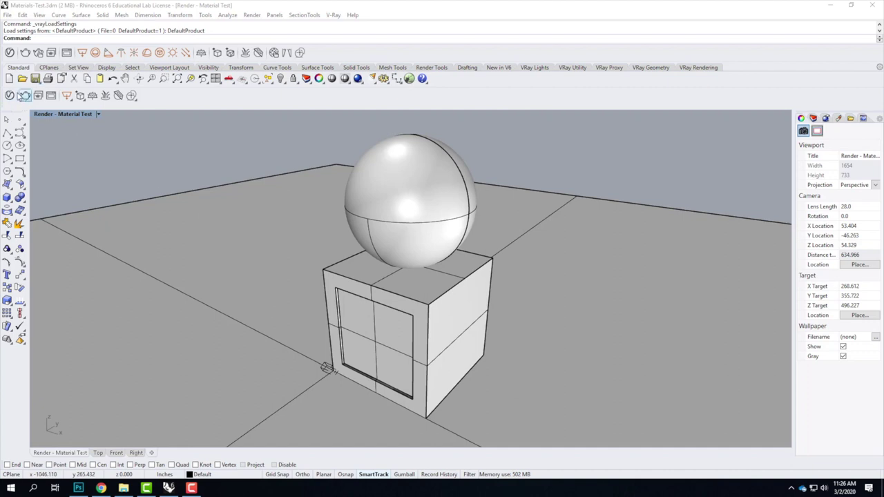
Set the Render - Material Test viewport to the Rendered display mode and show the layer list.
click(92, 114)
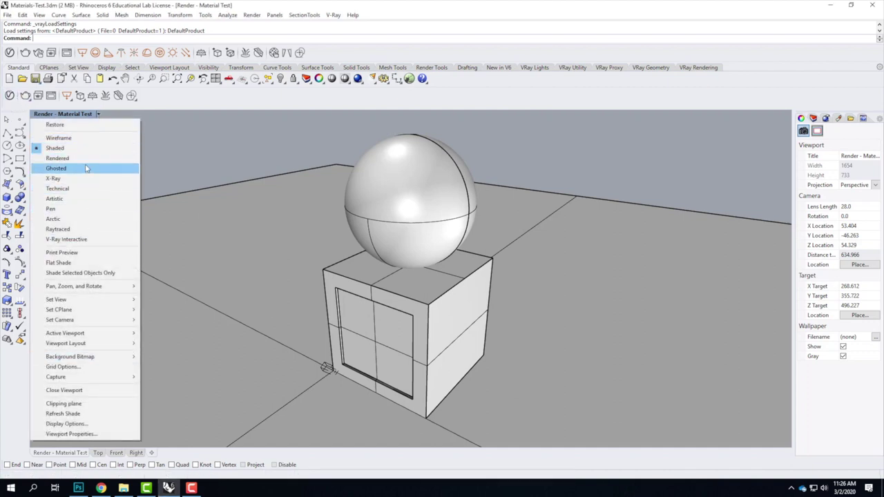
click(86, 158)
right_drag(256, 310, 261, 245)
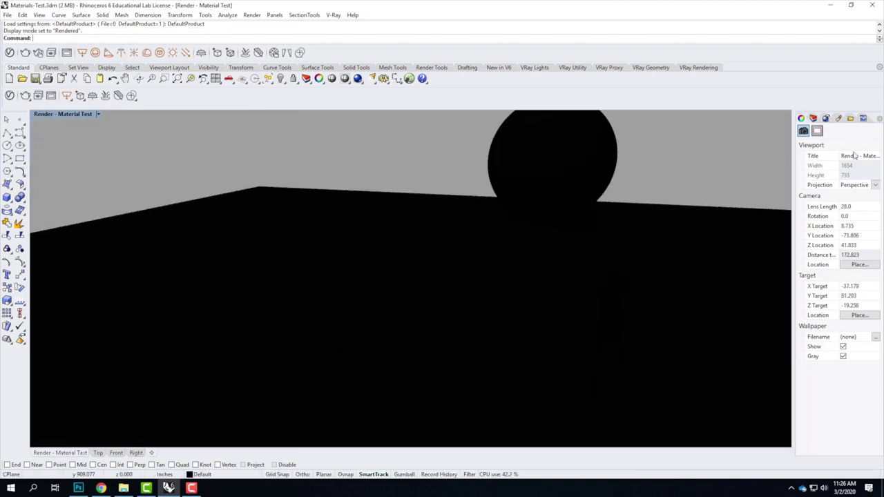
click(812, 118)
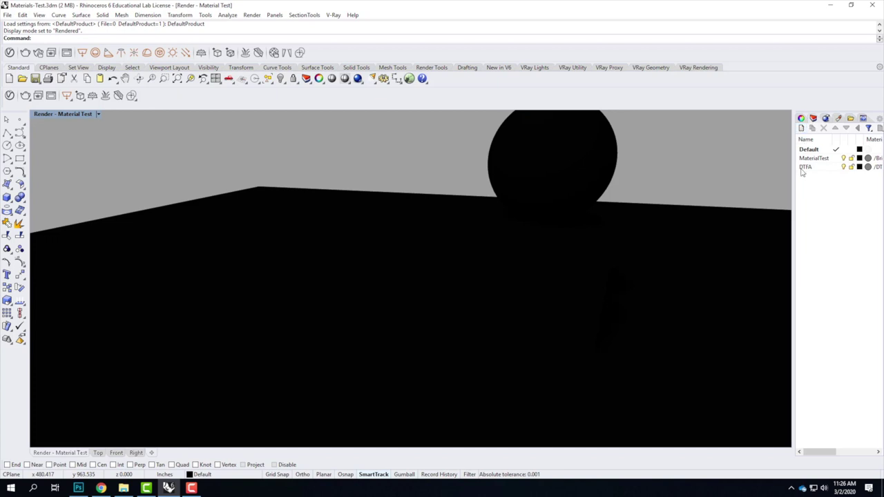
Return the viewport to Shaded display and delete the directional light at the box's lower front corner.
click(98, 113)
click(55, 148)
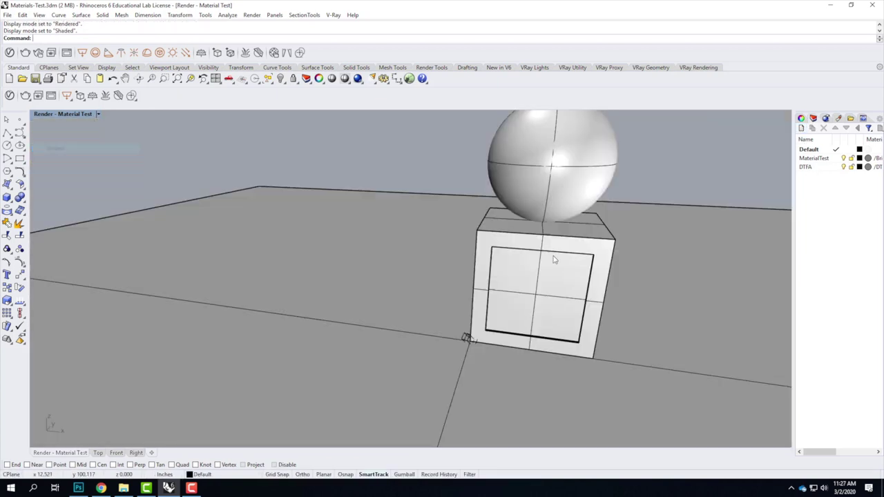
click(466, 339)
click(510, 371)
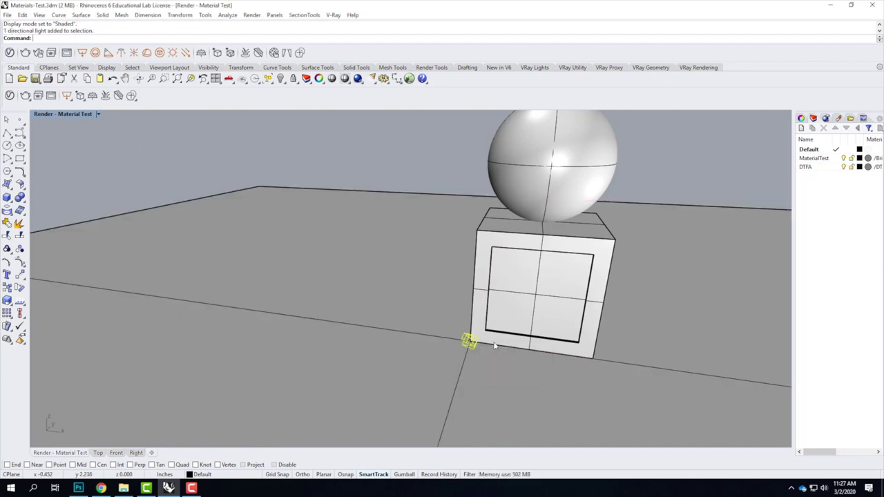
key(Delete)
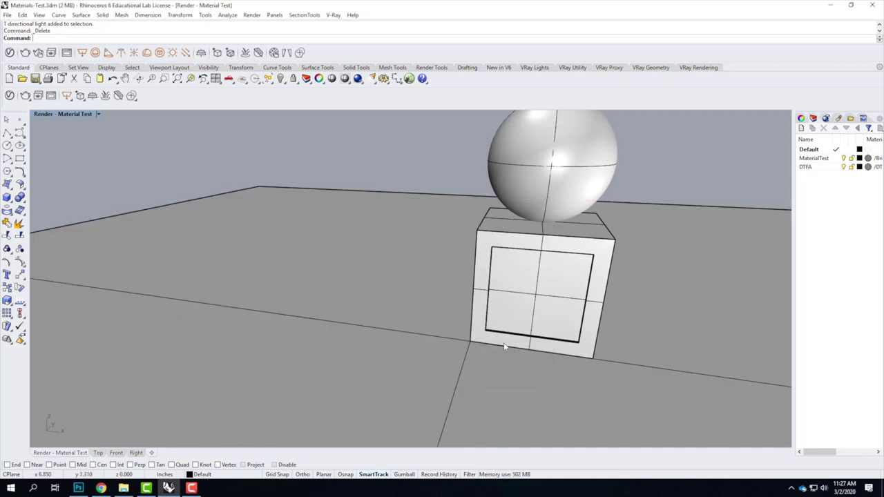
Set the viewport to the Rendered display mode with the whole box and sphere in view.
click(98, 114)
click(69, 158)
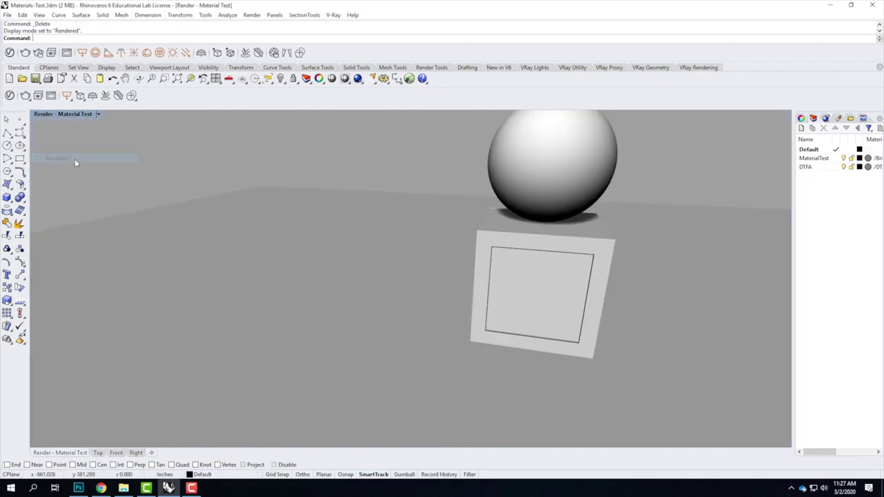
scroll(288, 241, down, 5)
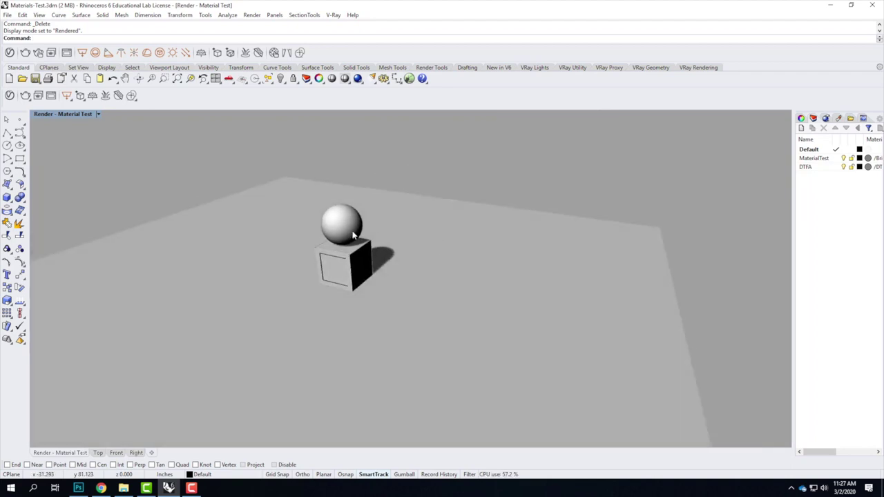
scroll(300, 231, up, 8)
scroll(309, 237, down, 3)
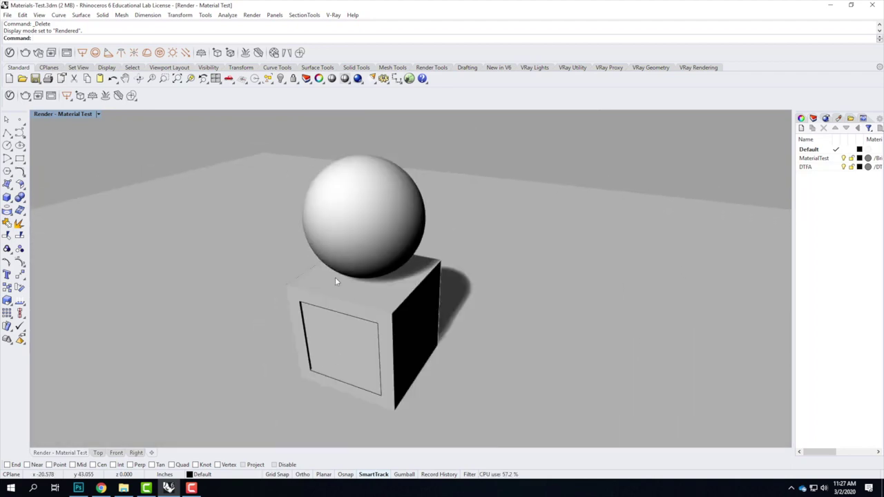
Examine the box and sphere in the rendered view, including a close look at the box's upper front corner.
click(335, 276)
shift+click(340, 213)
click(348, 294)
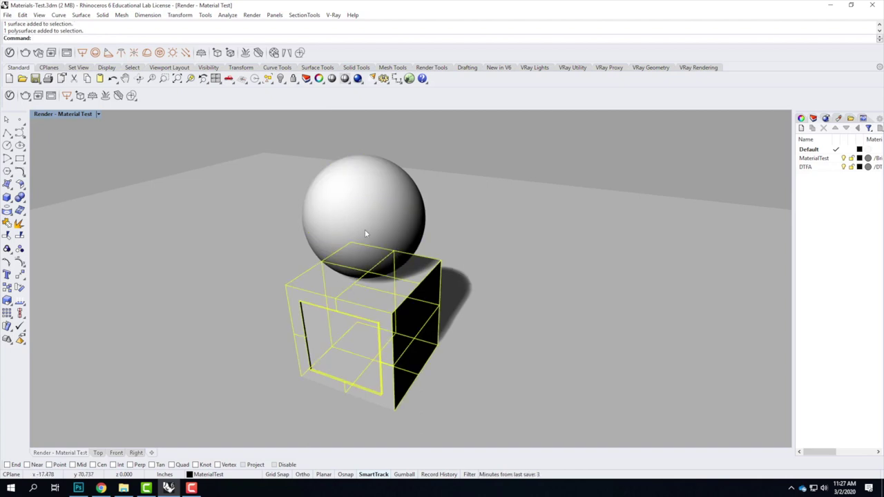
click(367, 136)
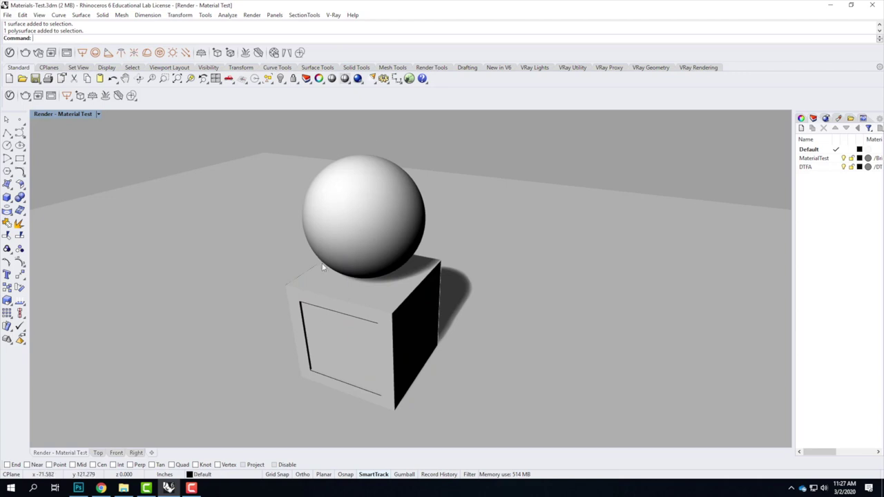
scroll(275, 305, up, 5)
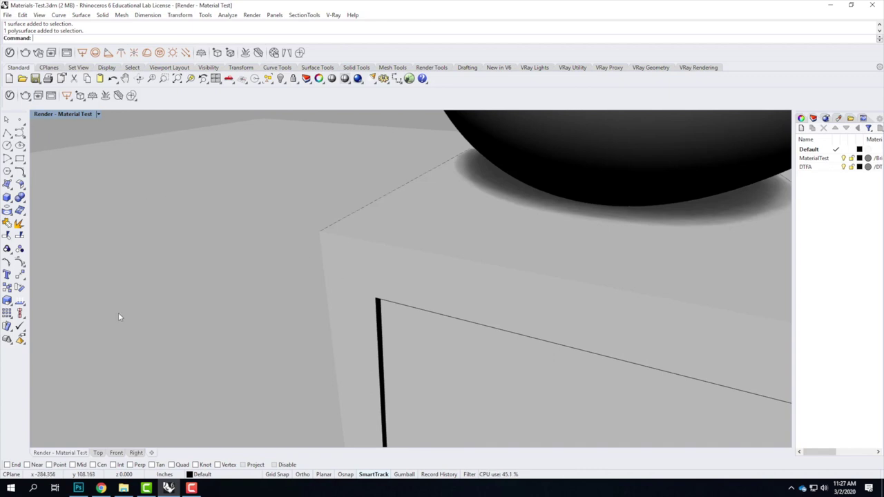
Switch to Chrome, find the V-Ray Materials zip link on the Downloadable Resource Packages page, and return to Rhino.
mouse_move(102, 488)
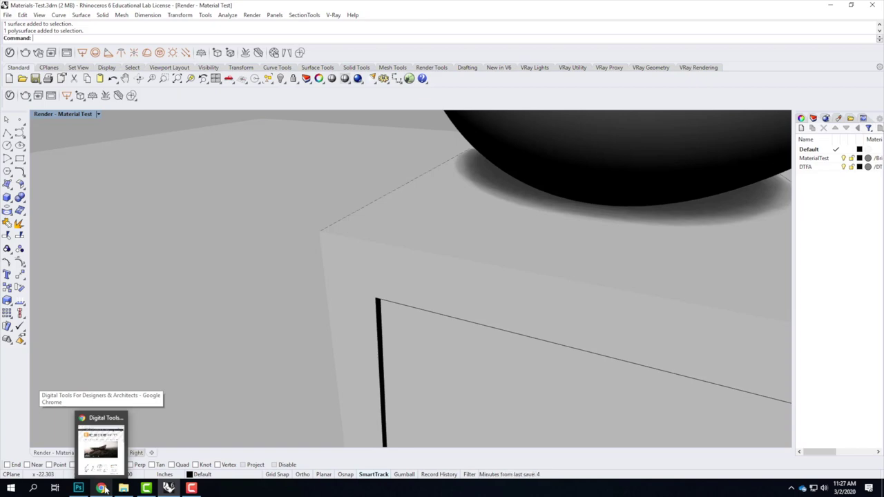
click(101, 442)
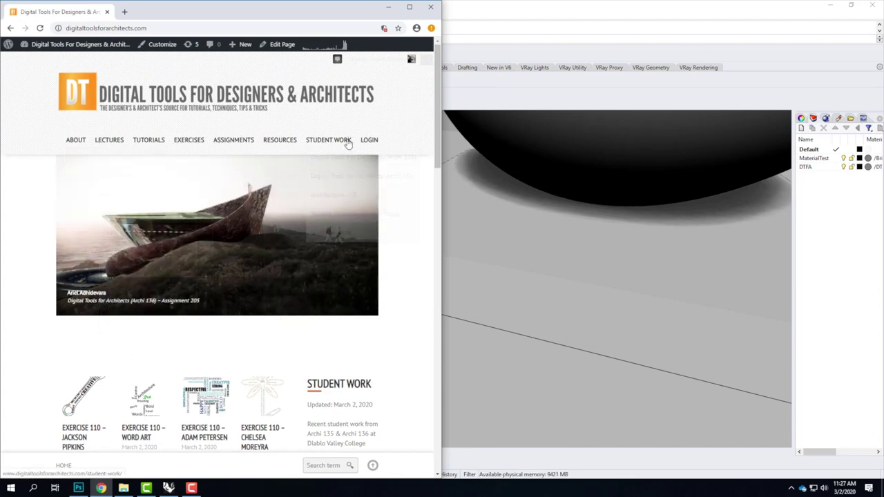
mouse_move(276, 140)
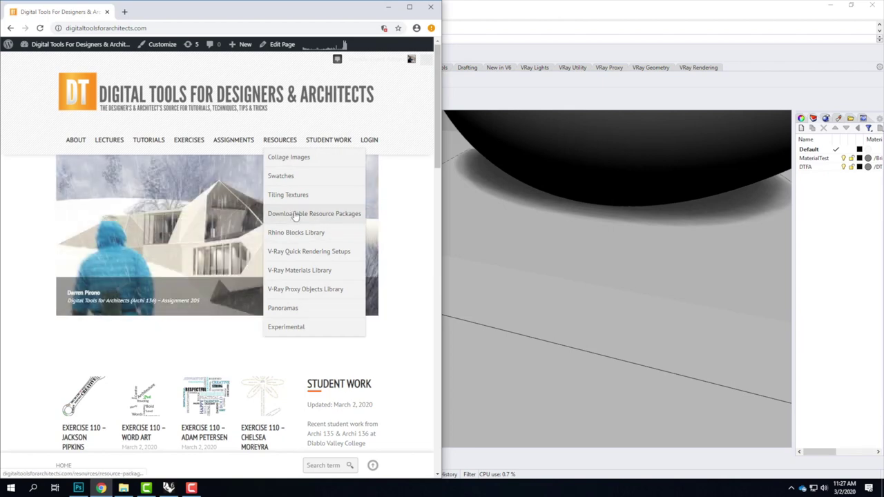
click(331, 217)
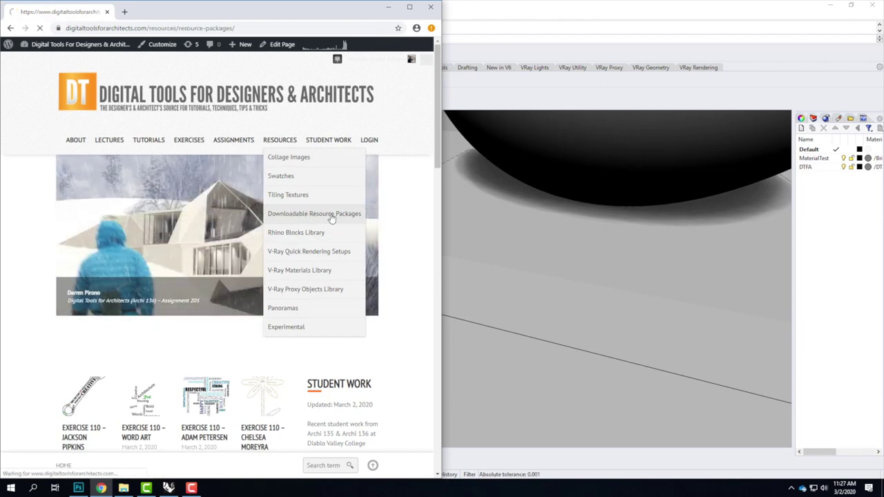
scroll(193, 359, down, 5)
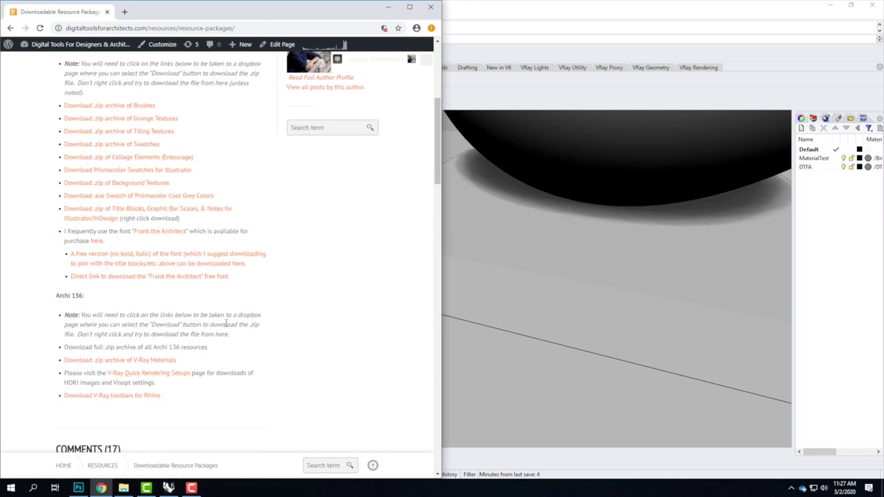
scroll(226, 324, down, 1)
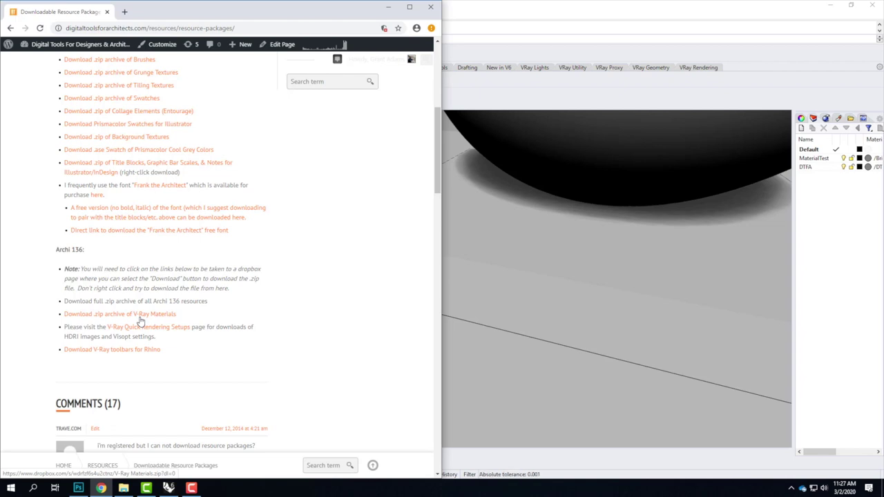
click(388, 7)
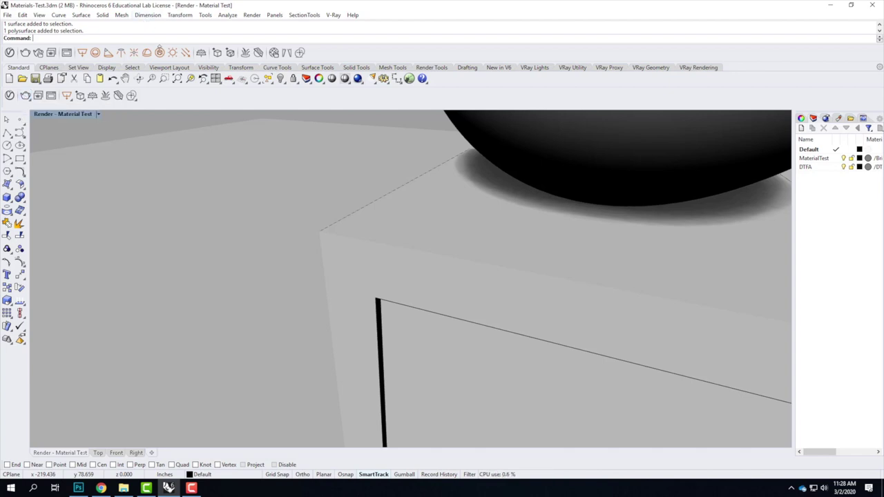
Show the V-Ray material list and start importing a material file from the Resources > V-Ray > V-Ray Materials folder.
click(10, 97)
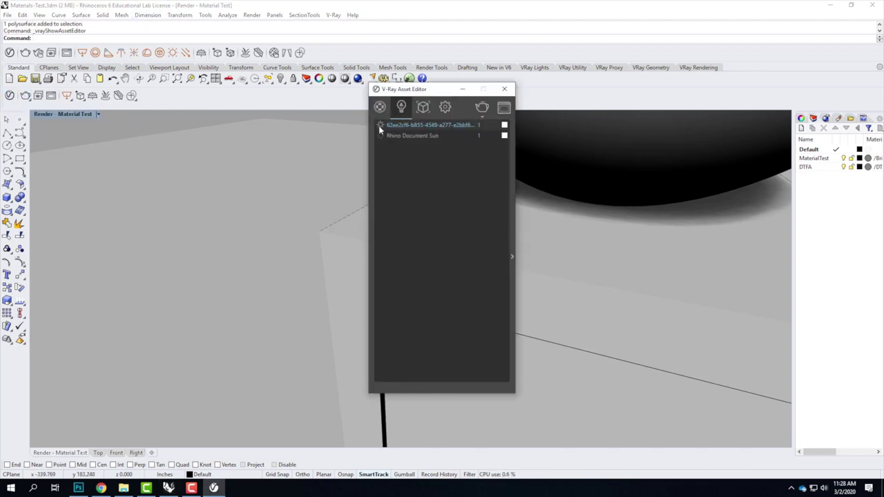
click(384, 108)
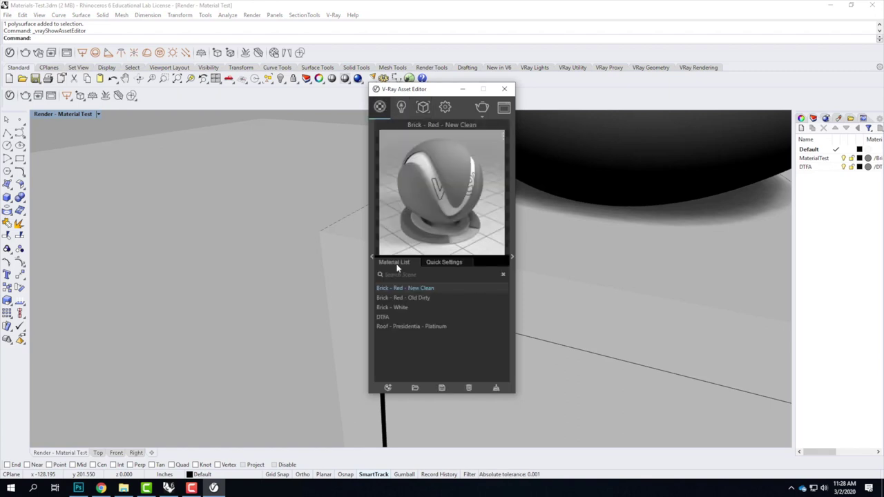
click(388, 389)
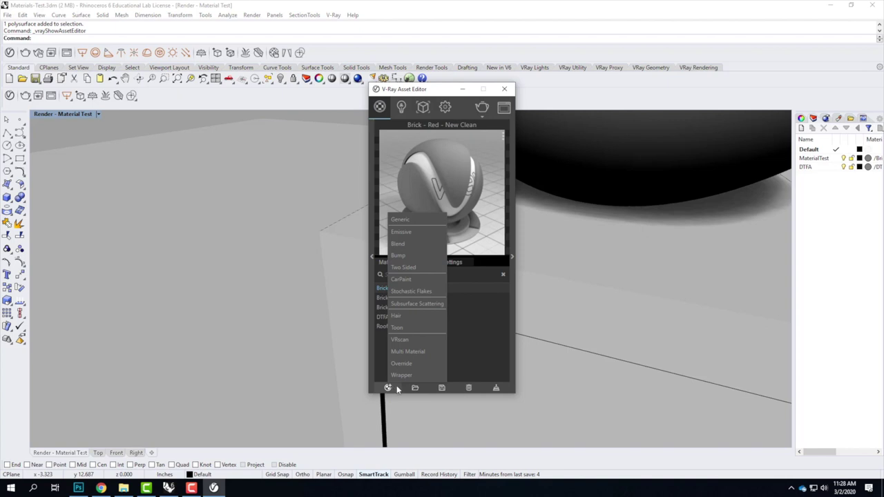
click(415, 388)
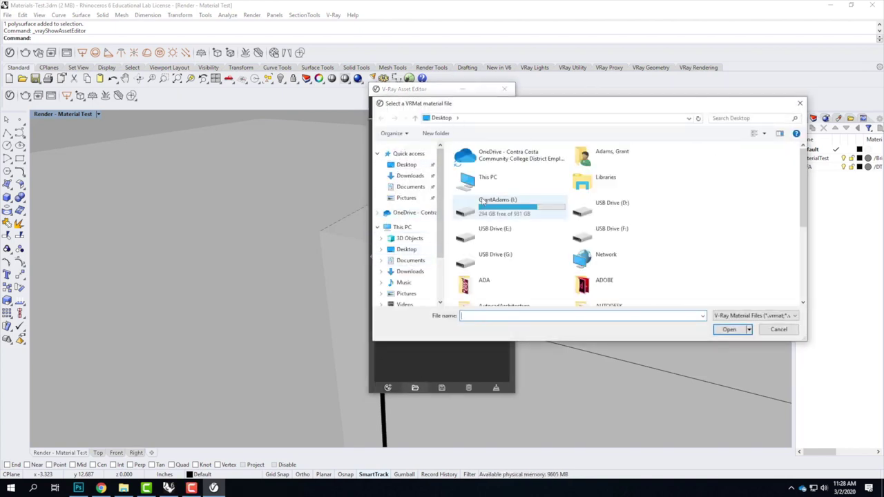
double_click(510, 207)
click(413, 161)
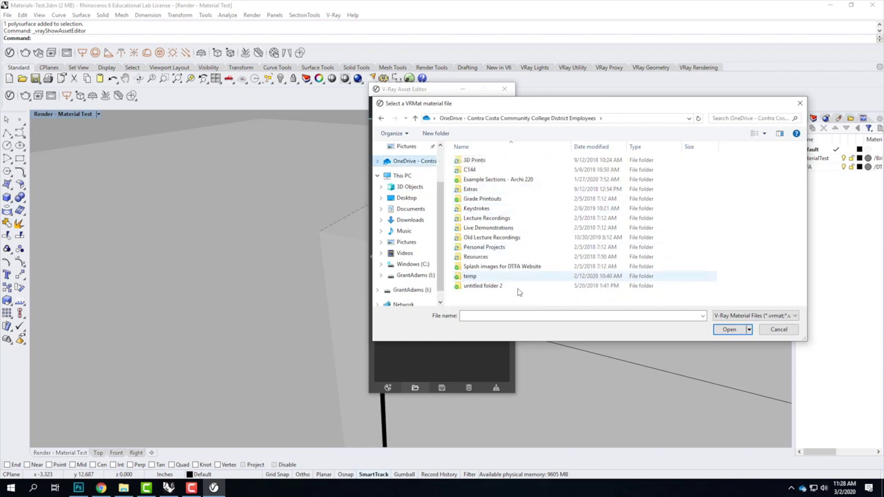
double_click(476, 256)
double_click(478, 268)
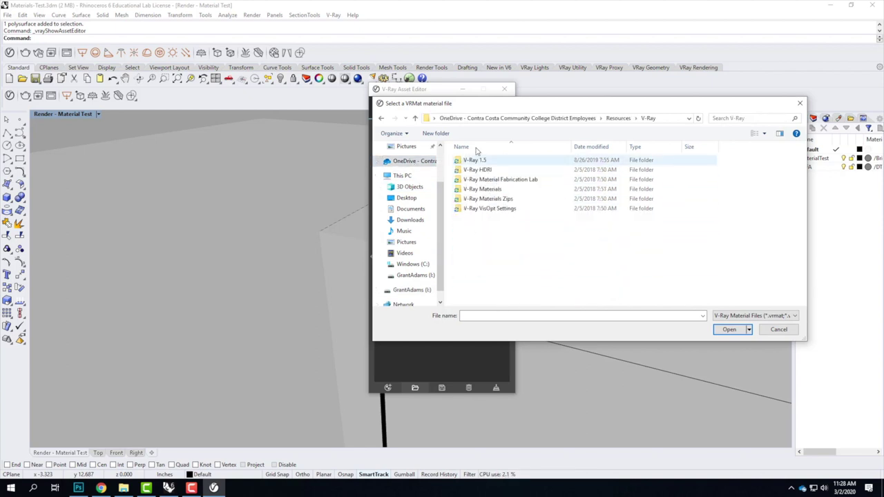
double_click(477, 192)
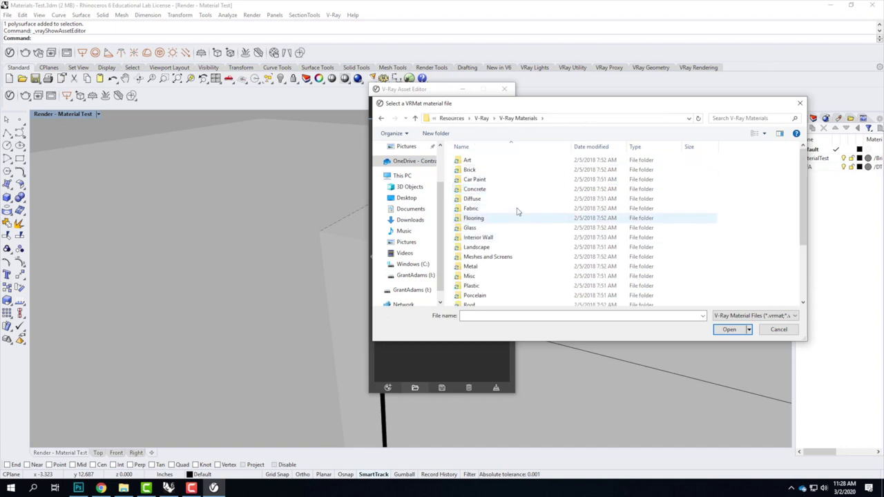
Load the Cedar Shingle Siding material from the Siding folder into the scene.
scroll(520, 207, down, 3)
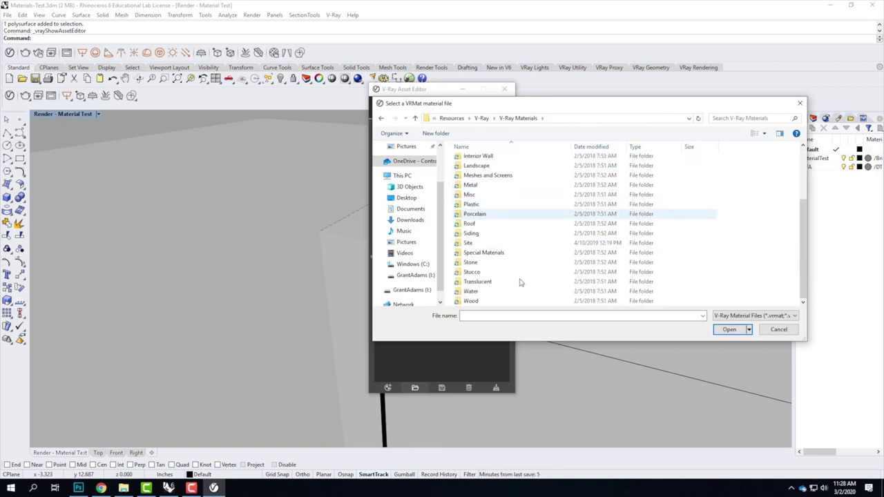
double_click(484, 234)
double_click(474, 172)
double_click(473, 169)
double_click(472, 164)
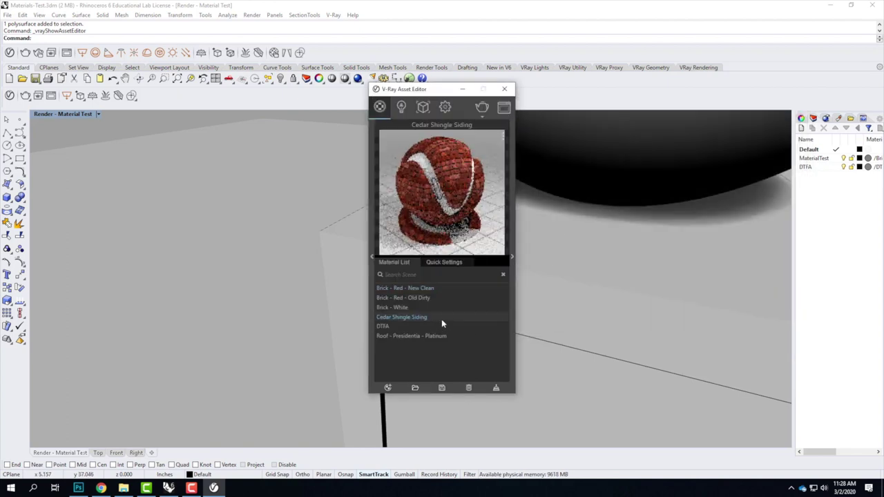
Turn off bump/normal mapping and displacement in the maps of the Cedar Shingle Siding material.
click(513, 258)
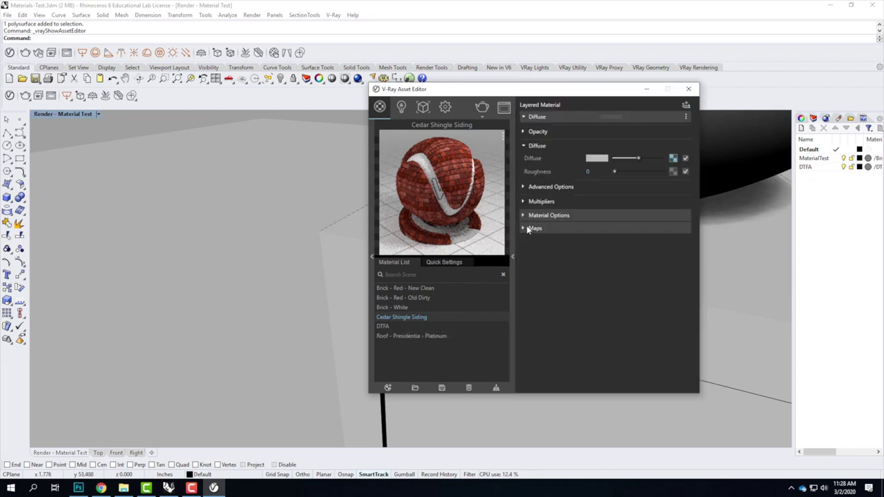
click(523, 228)
click(681, 243)
click(681, 256)
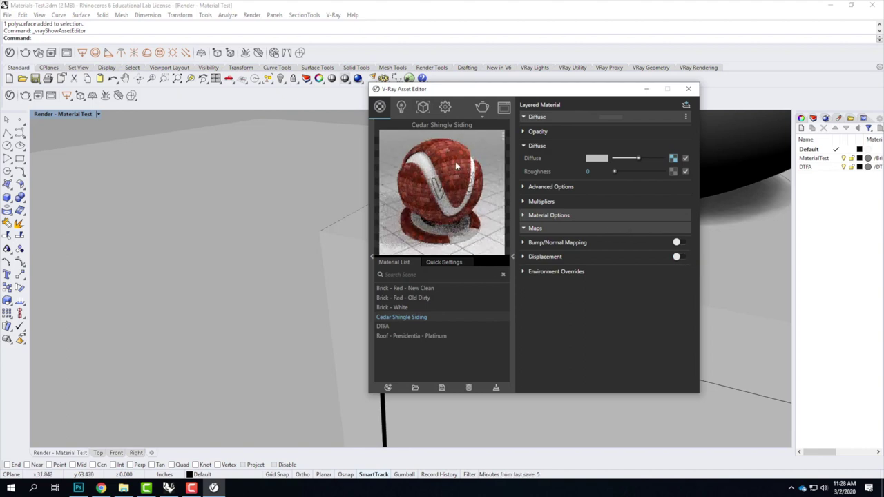
Select the box and the sphere, apply the Cedar Shingle Siding material to them, close the V-Ray Asset Editor and clear the selection.
drag(445, 89, 220, 129)
click(512, 261)
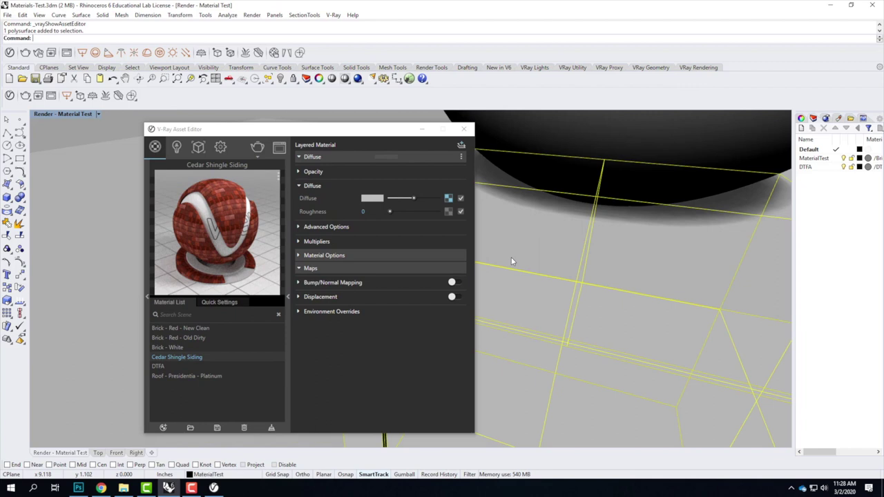
shift+click(624, 142)
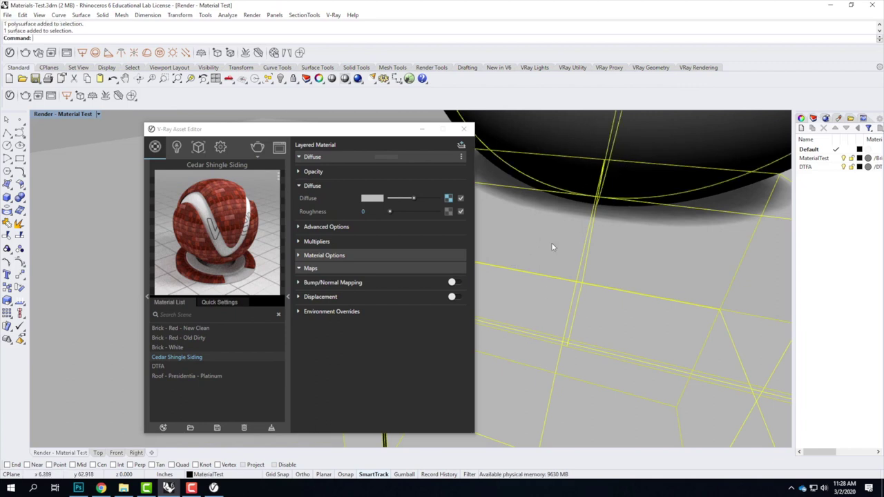
right_click(199, 359)
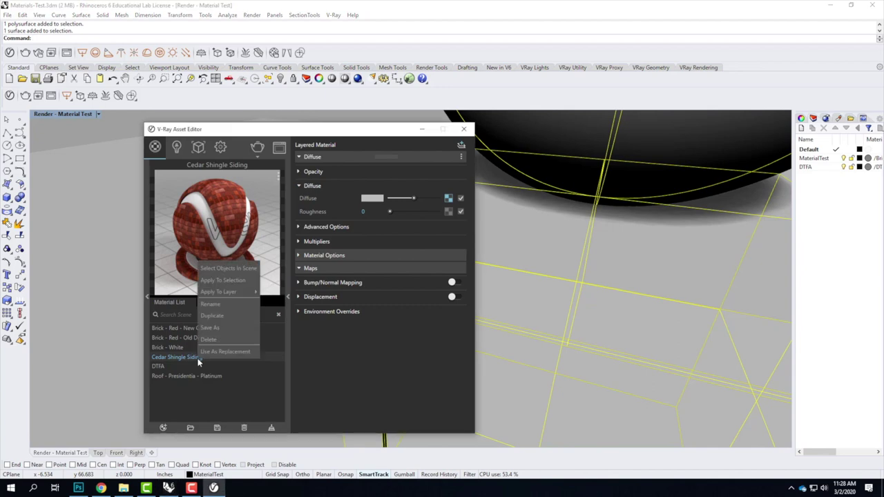
mouse_move(248, 291)
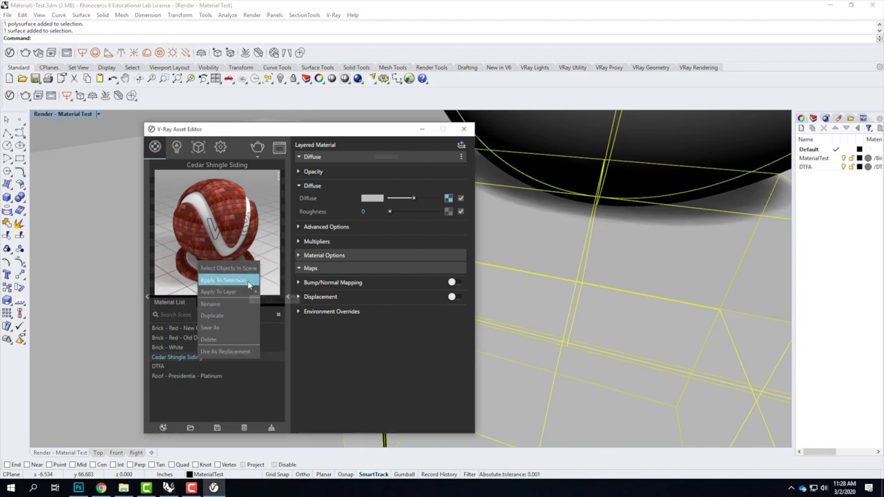
click(222, 280)
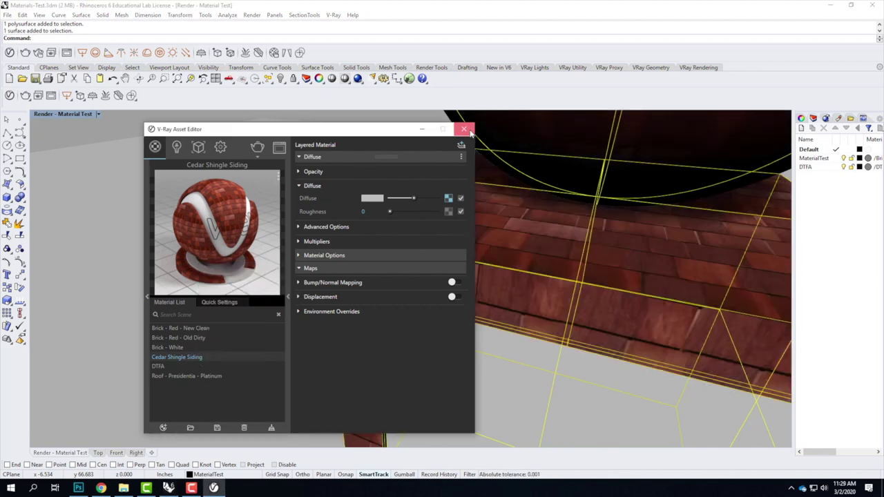
click(463, 129)
click(153, 117)
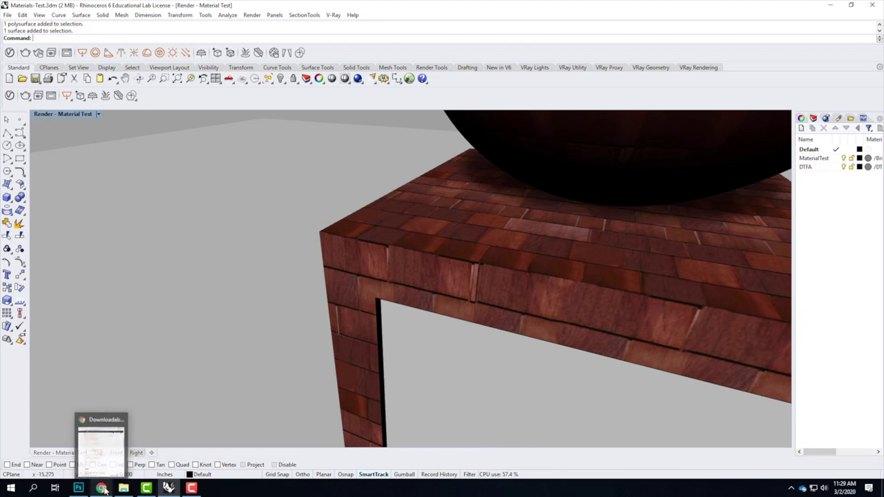
View the layered Shingle Siding Example image in Photoshop, return to Rhino and examine the shingle material on the box and sphere.
click(79, 488)
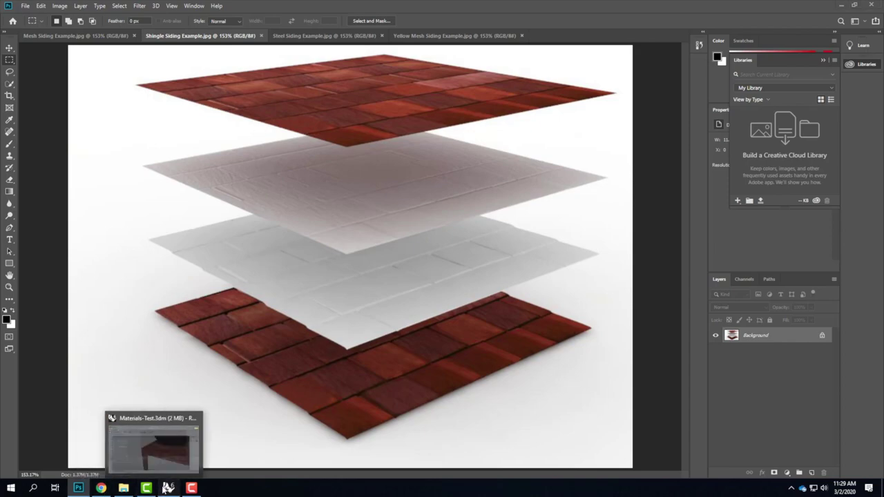
click(169, 488)
scroll(430, 251, down, 5)
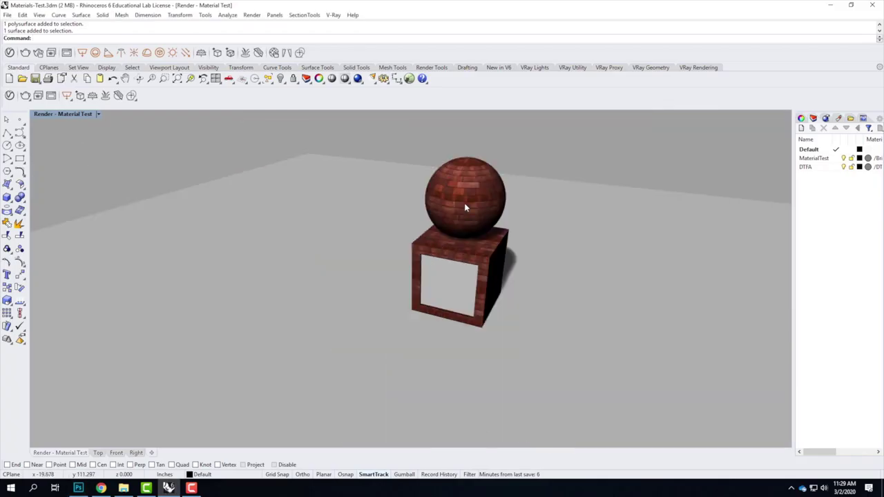
scroll(511, 255, up, 3)
right_drag(523, 255, 363, 235)
scroll(225, 200, up, 4)
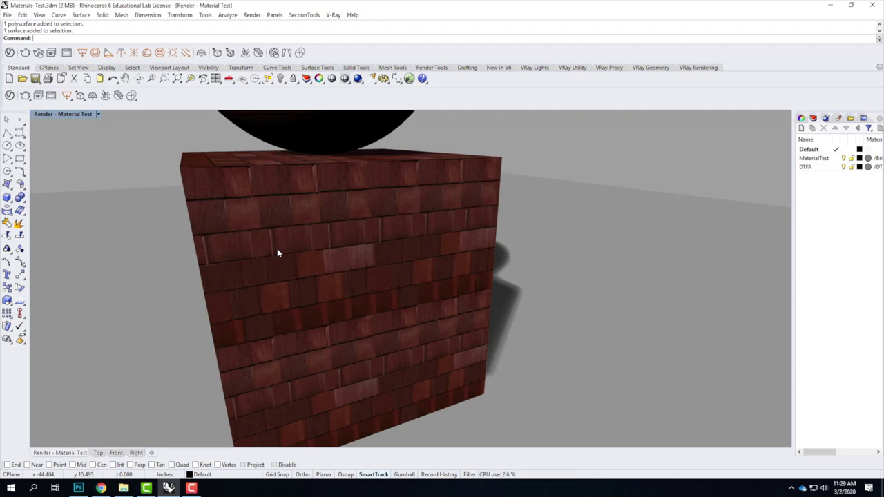
right_drag(277, 253, 426, 279)
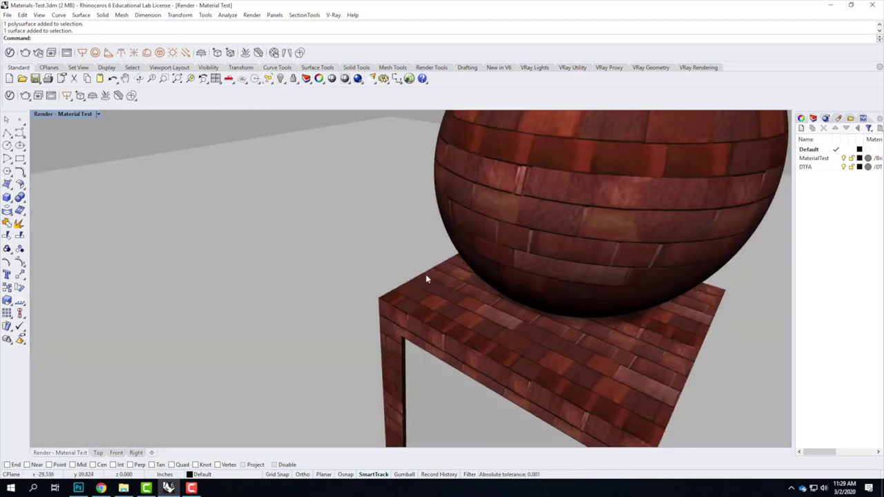
scroll(423, 283, up, 3)
Zoom to the box and examine the shingle texture up close on its top face, edges and front corner.
click(435, 310)
text(z)
key(Return)
text(s)
key(Return)
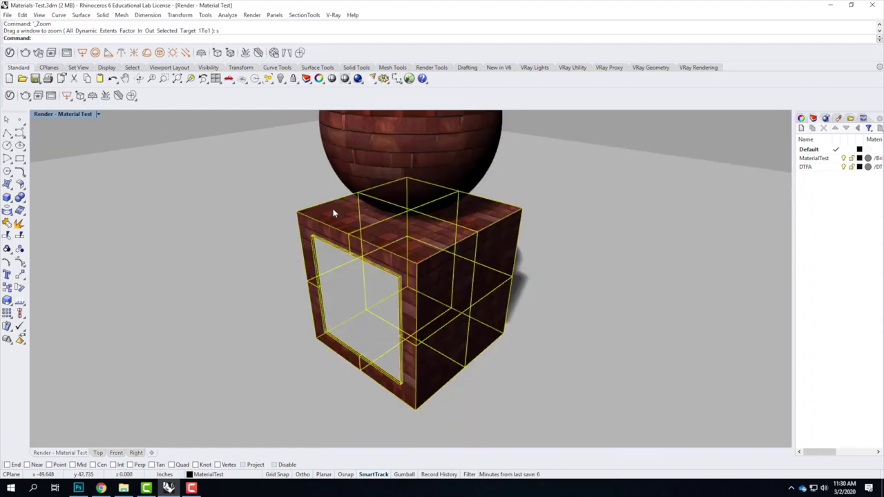
scroll(333, 212, up, 6)
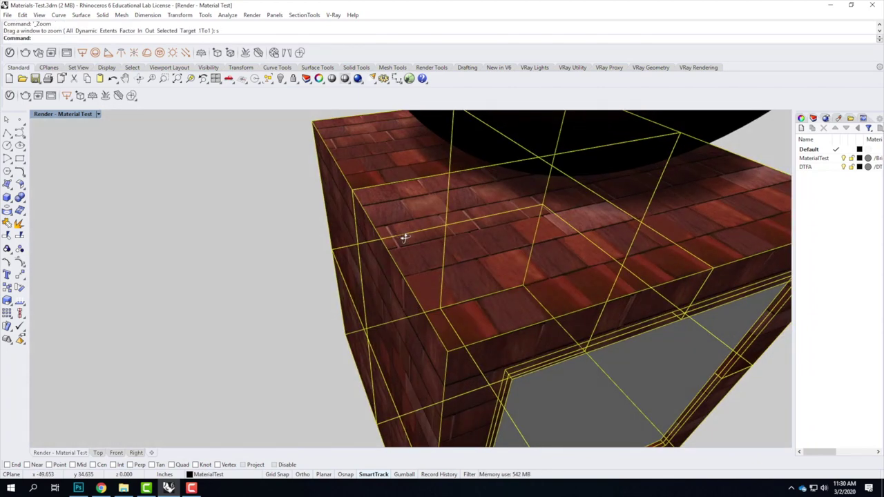
scroll(404, 238, up, 2)
ctrl+shift+click(508, 262)
scroll(467, 246, up, 4)
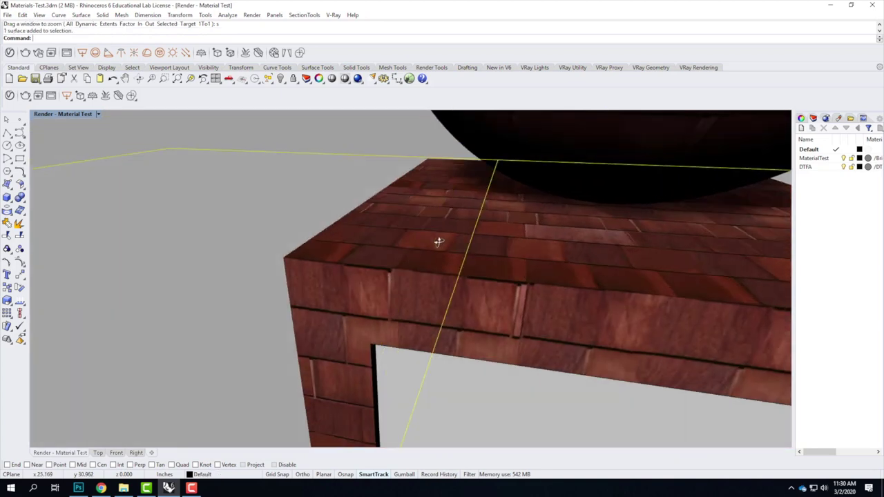
scroll(439, 242, up, 1)
scroll(267, 241, up, 3)
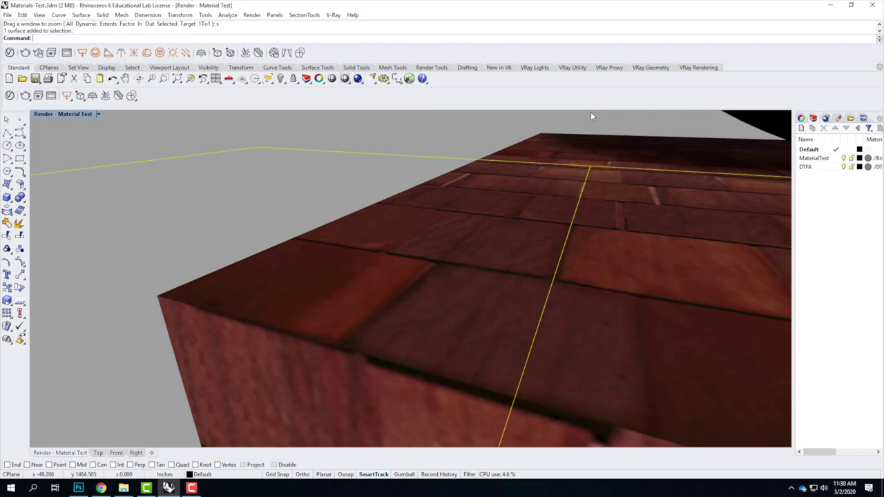
right_drag(394, 226, 341, 258)
scroll(363, 257, down, 3)
scroll(362, 253, up, 3)
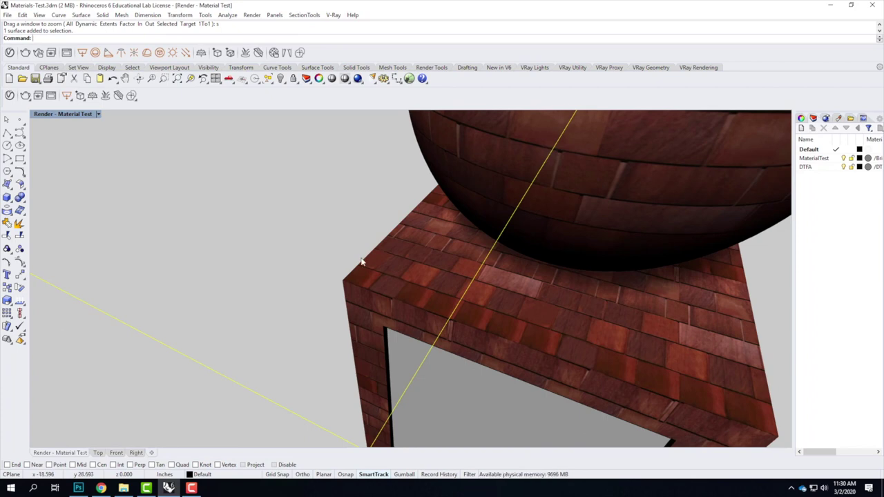
scroll(403, 254, up, 4)
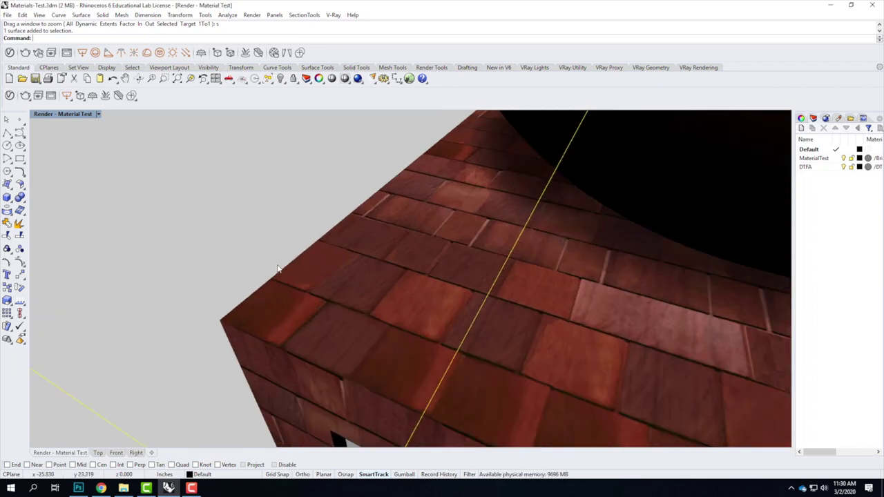
scroll(297, 290, down, 5)
right_drag(268, 302, 407, 278)
right_drag(458, 294, 434, 292)
scroll(368, 288, up, 3)
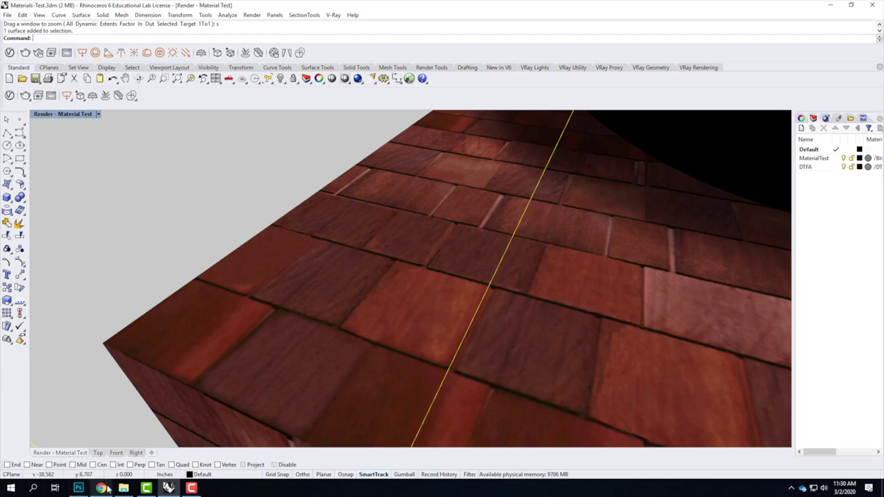
Switch to Photoshop's Shingle Siding Example image, choose the Brush tool and set the foreground color to ff0000.
click(78, 488)
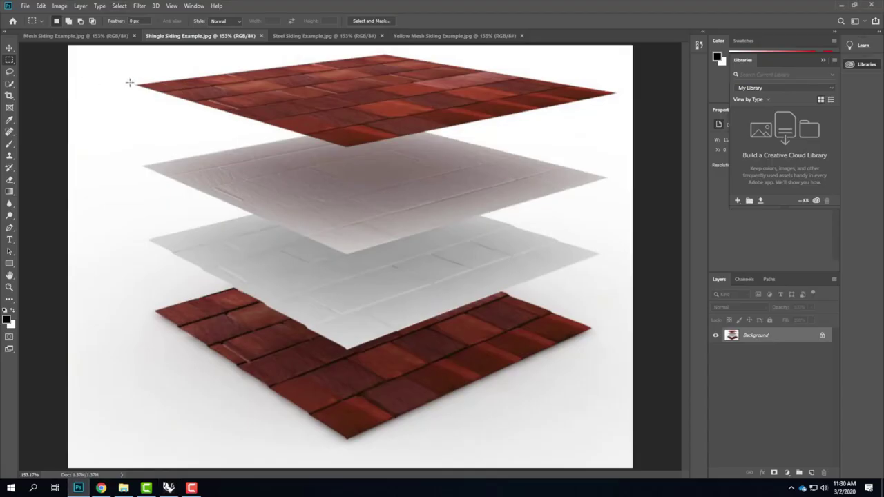
click(10, 145)
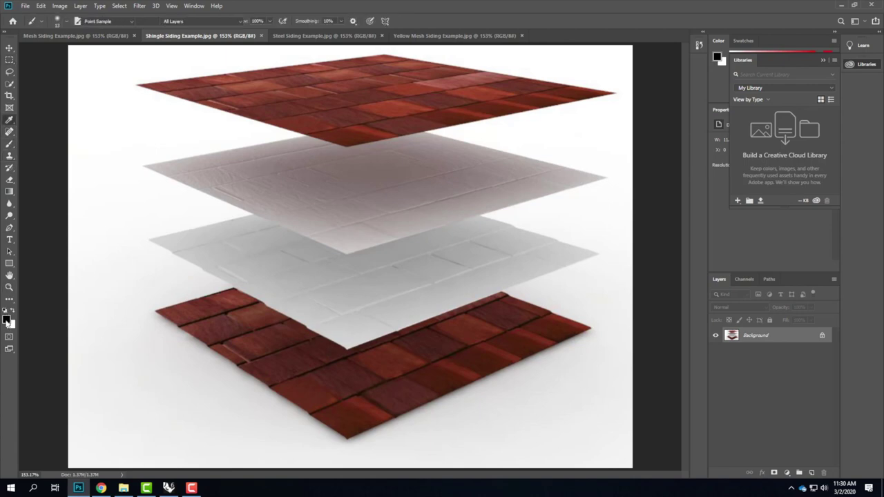
click(7, 319)
text(ff0000)
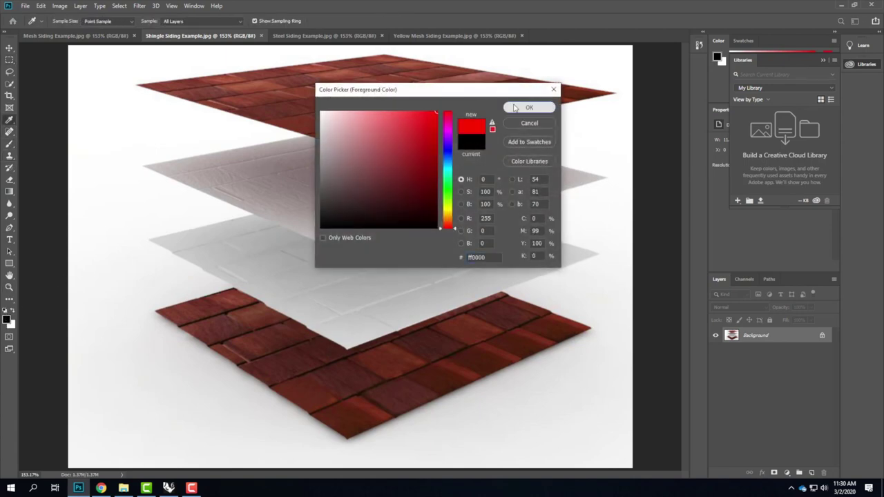
click(515, 108)
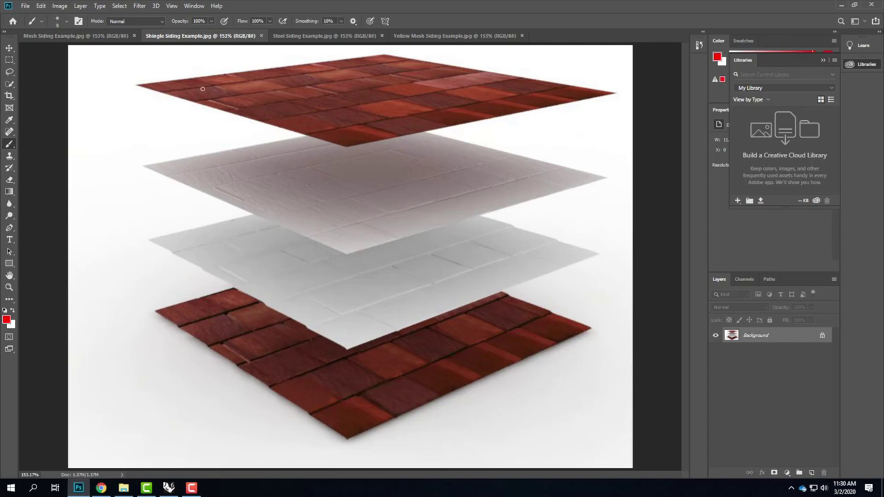
Handwrite "Diff" in red beside the uppermost shingle layer and draw an arrow from it to that layer.
drag(82, 65, 82, 103)
mouse_move(81, 64)
mouse_down()
mouse_move(105, 86)
mouse_move(72, 102)
mouse_up()
drag(117, 72, 116, 102)
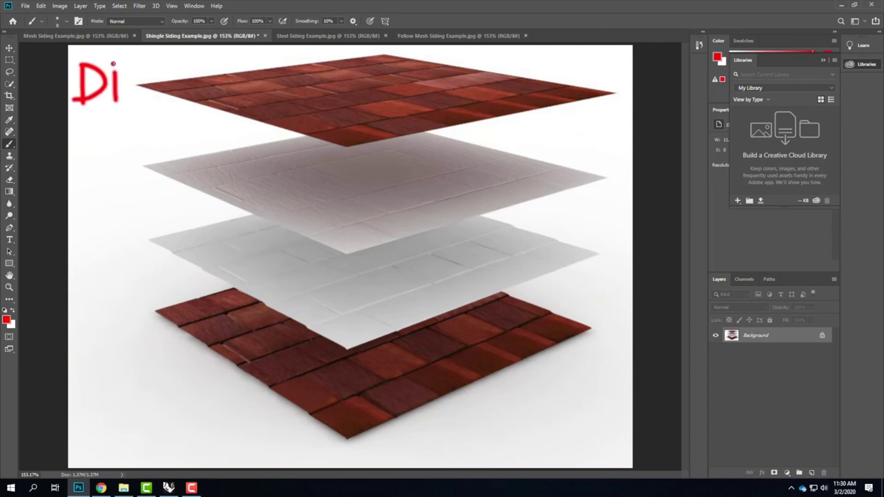
mouse_move(143, 55)
mouse_down()
mouse_move(128, 101)
mouse_move(133, 83)
mouse_move(145, 93)
mouse_move(162, 81)
mouse_move(173, 110)
mouse_move(205, 94)
mouse_up()
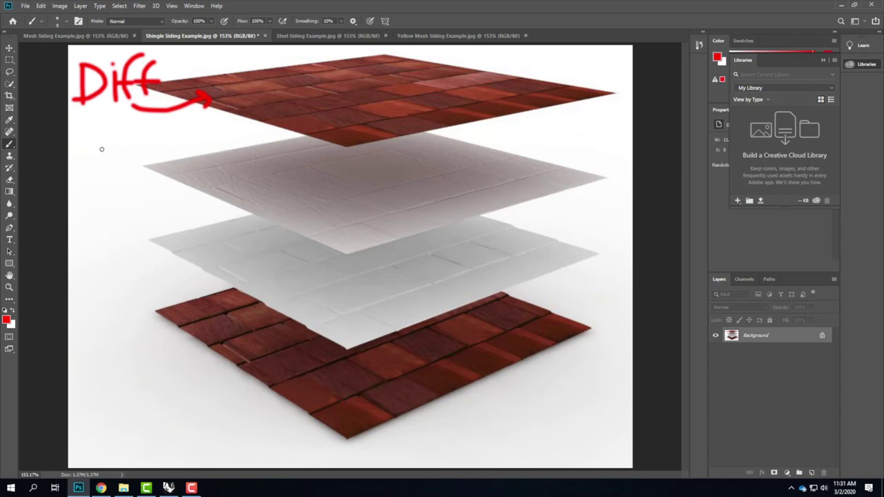
Handwrite "Bump" in red beside the second layer and draw an arrow from it onto that layer's surface.
drag(83, 137, 83, 171)
mouse_move(84, 139)
mouse_down()
mouse_move(120, 154)
mouse_move(85, 171)
mouse_up()
mouse_move(125, 146)
mouse_down()
mouse_move(144, 168)
mouse_move(153, 153)
mouse_move(152, 163)
mouse_move(181, 164)
mouse_move(191, 151)
mouse_move(194, 184)
mouse_up()
mouse_move(192, 148)
mouse_down()
mouse_move(202, 151)
mouse_move(187, 163)
mouse_up()
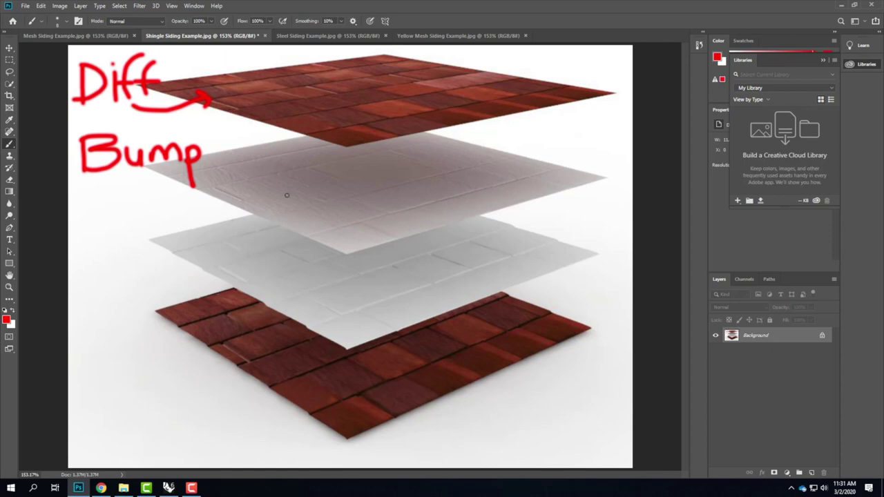
key(ctrl+plus)
key(ctrl+plus)
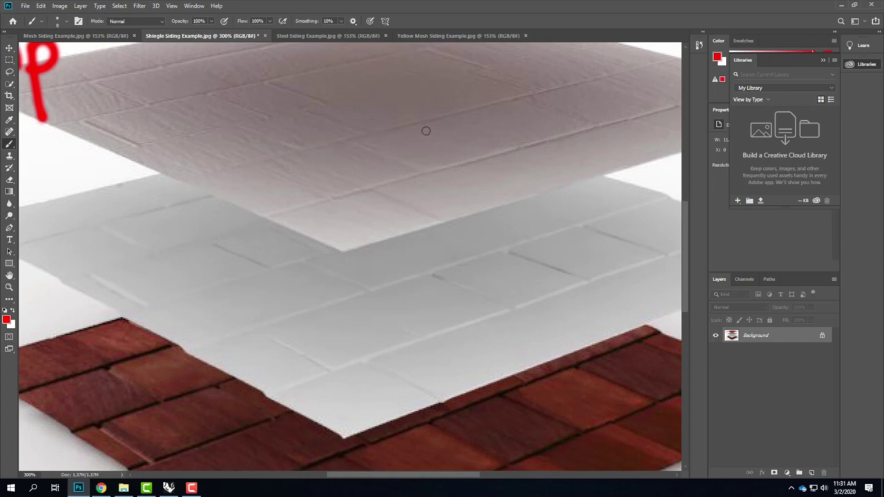
mouse_move(67, 69)
mouse_down()
mouse_move(114, 92)
mouse_move(109, 78)
mouse_move(114, 92)
mouse_move(91, 98)
mouse_up()
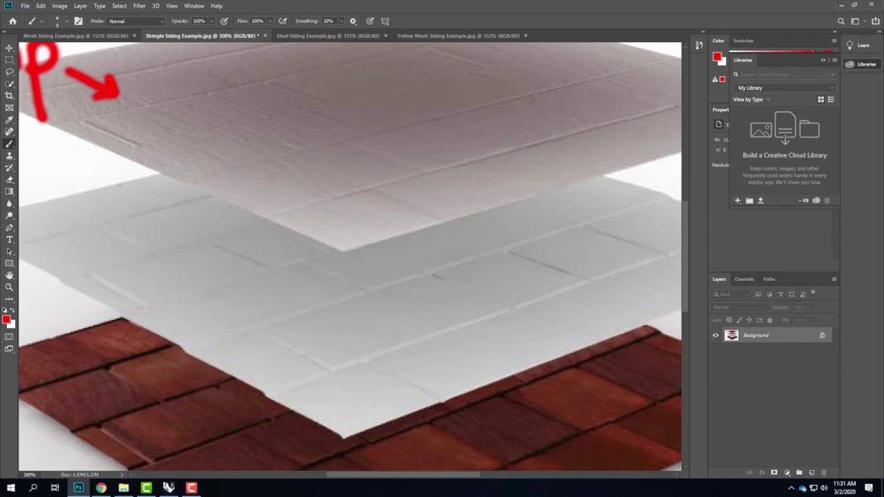
Return to Rhino, turn on bump/normal mapping for the Cedar Shingle Siding material and inspect the box and sphere with the Asset Editor minimized.
click(841, 5)
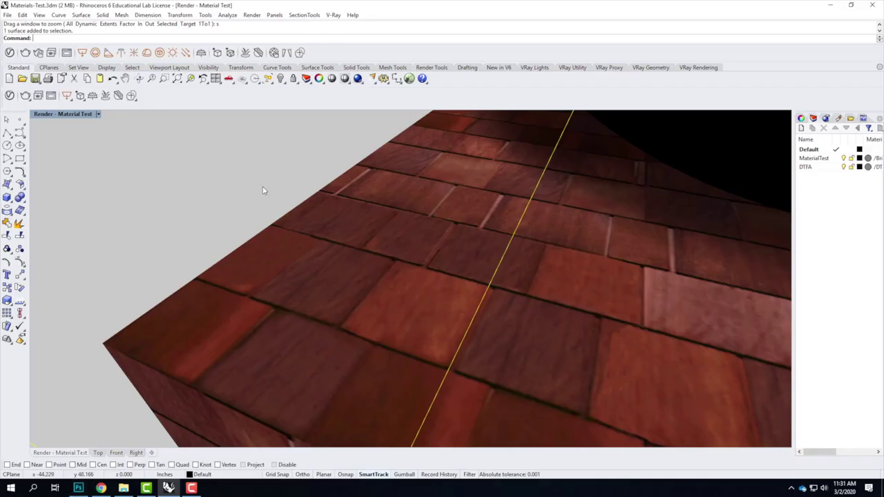
click(9, 96)
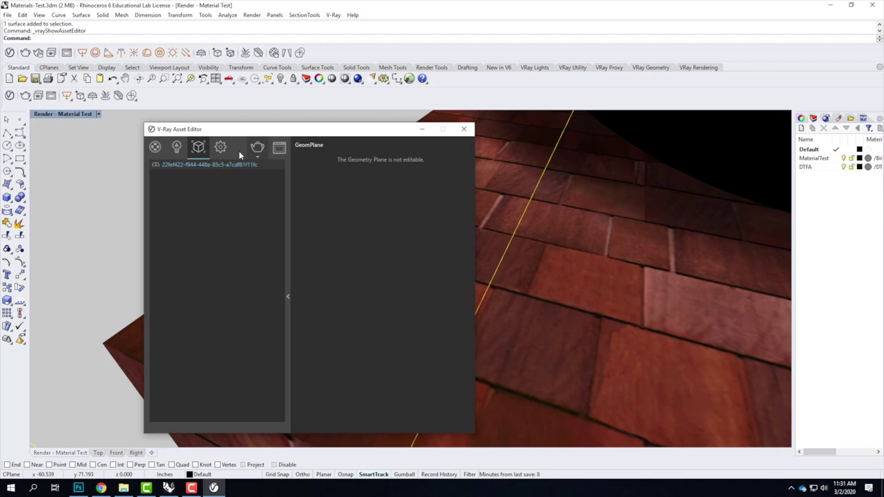
click(154, 154)
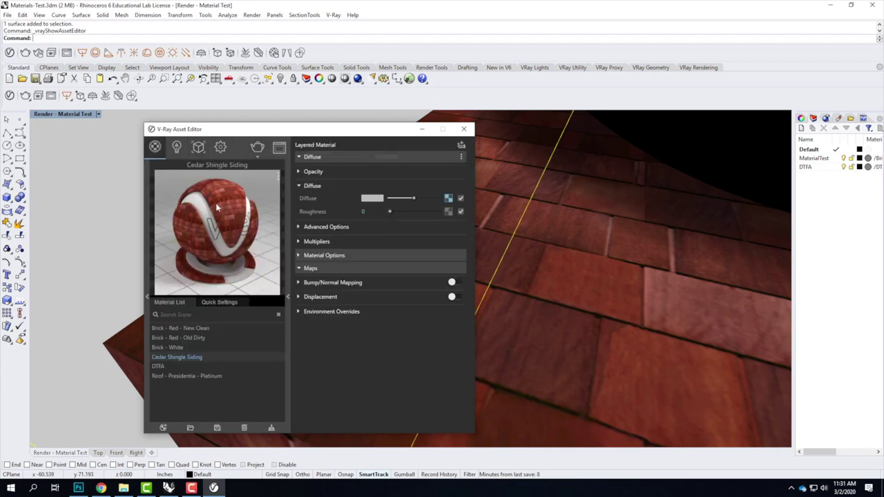
click(323, 283)
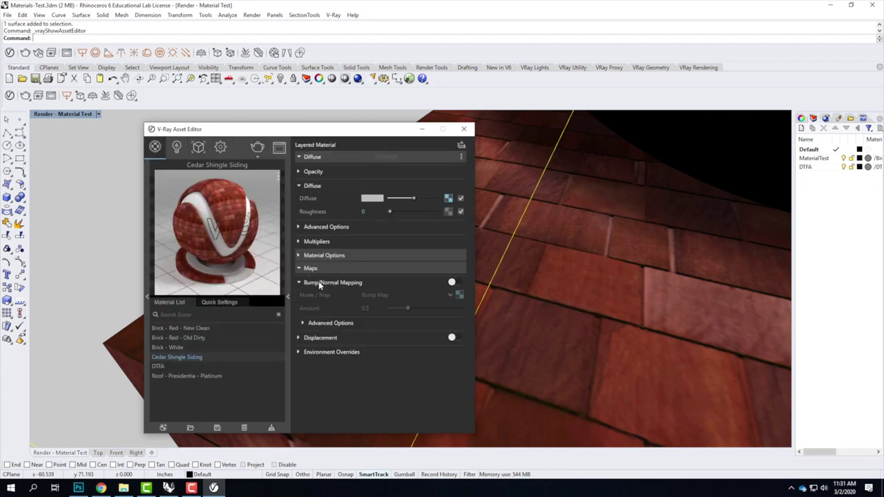
click(453, 282)
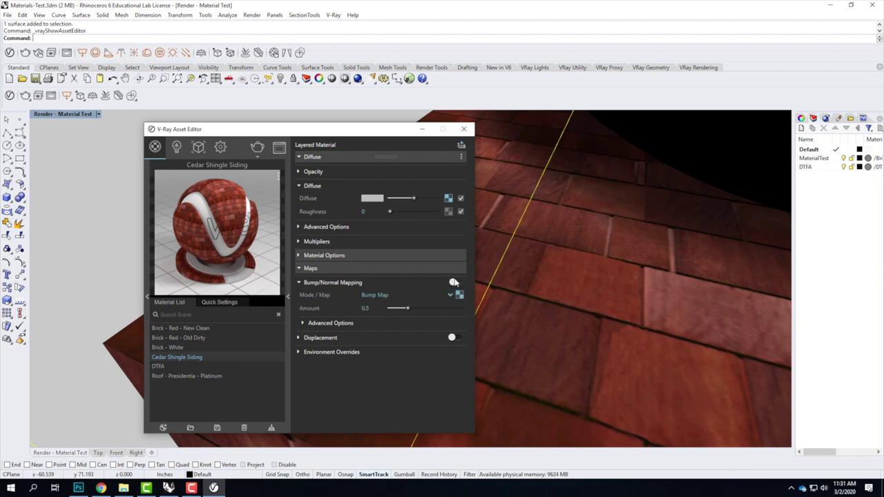
click(422, 129)
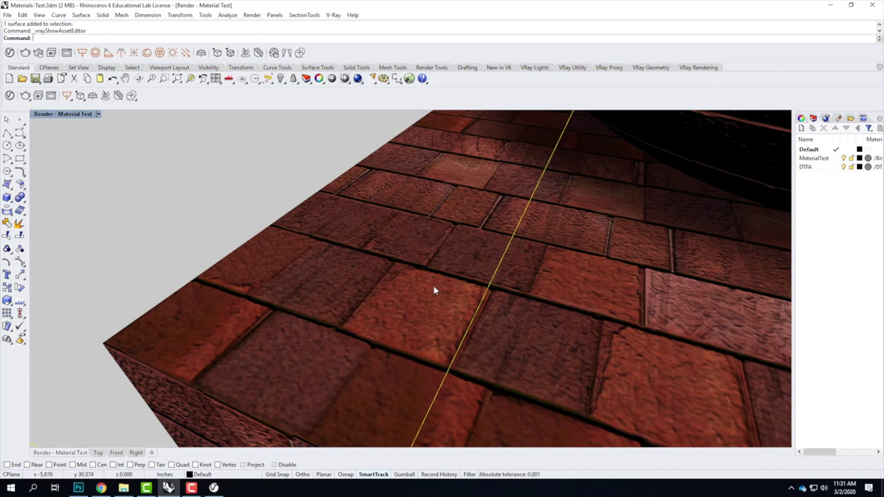
right_drag(464, 309, 407, 292)
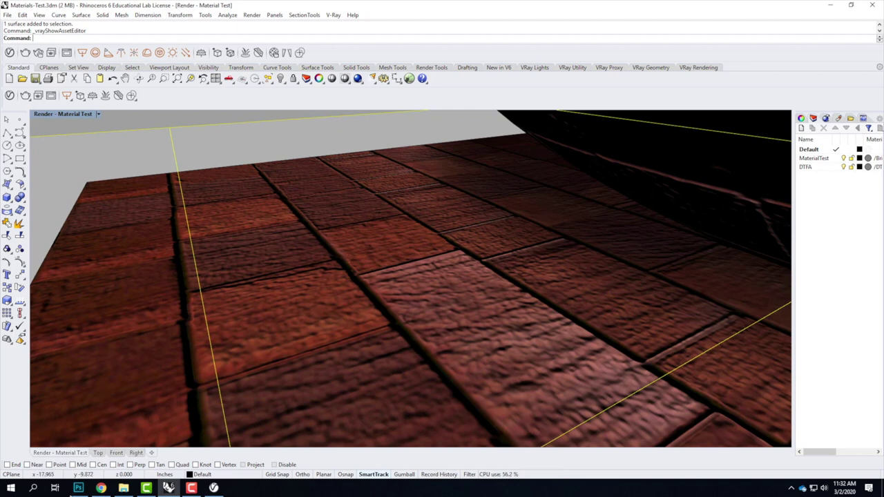
scroll(250, 312, down, 3)
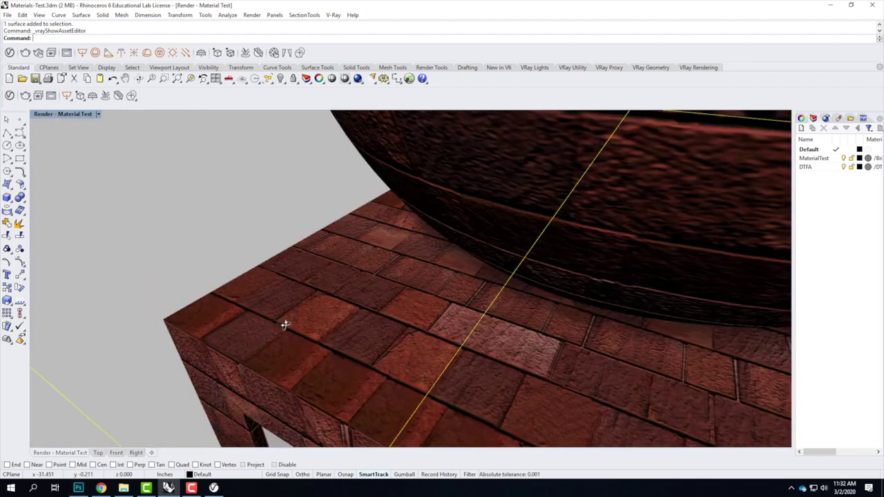
scroll(401, 335, down, 2)
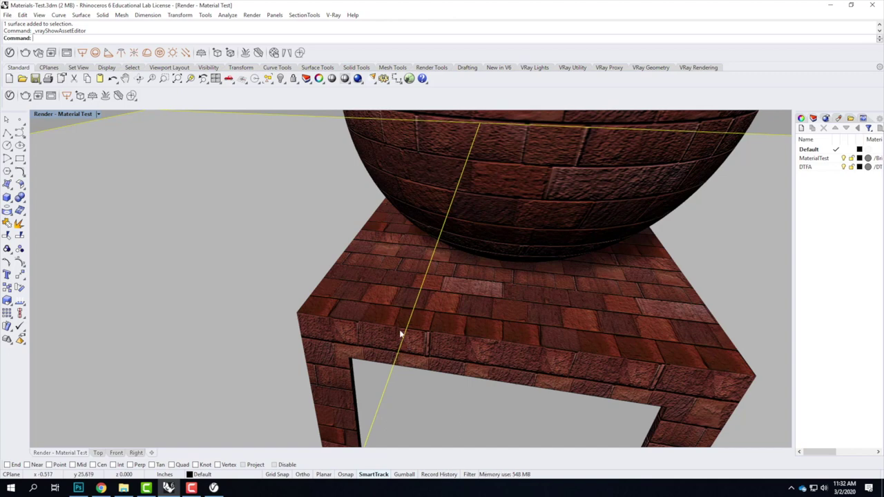
Switch to Photoshop, handwrite "Disp" in red beside the third shingle layer and draw an arrow onto that layer.
mouse_move(214, 487)
click(78, 488)
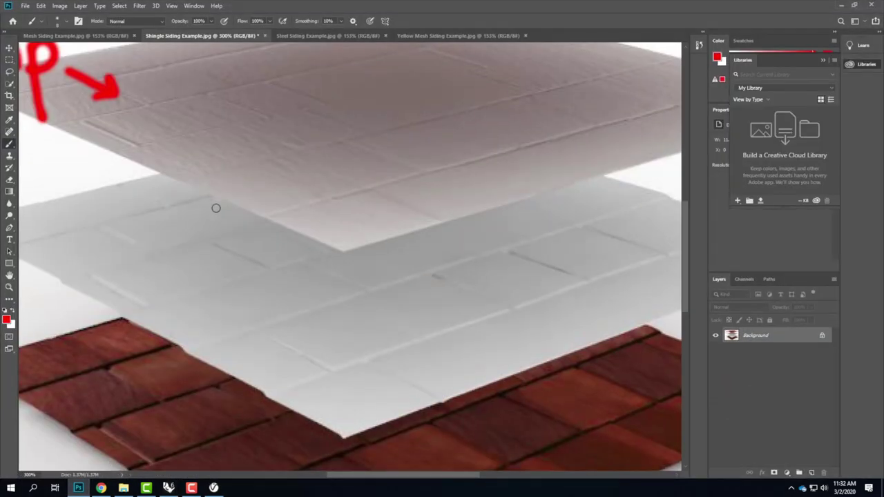
key(ctrl+0)
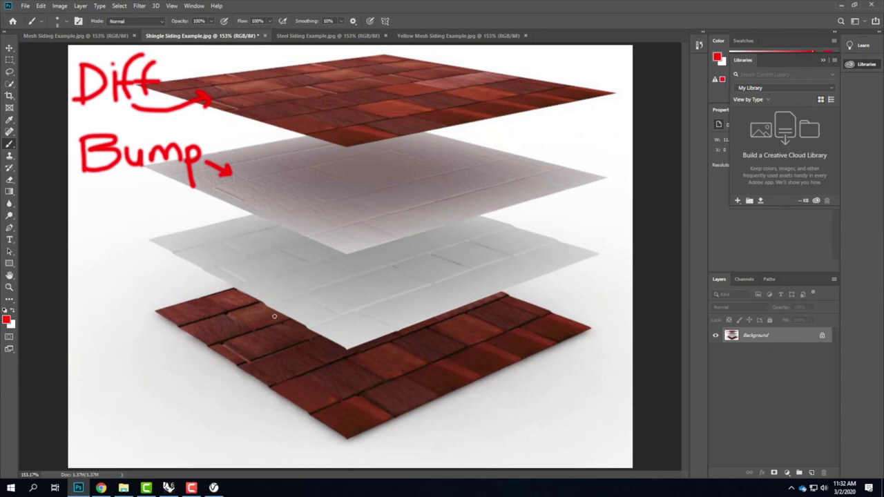
key(ctrl+plus)
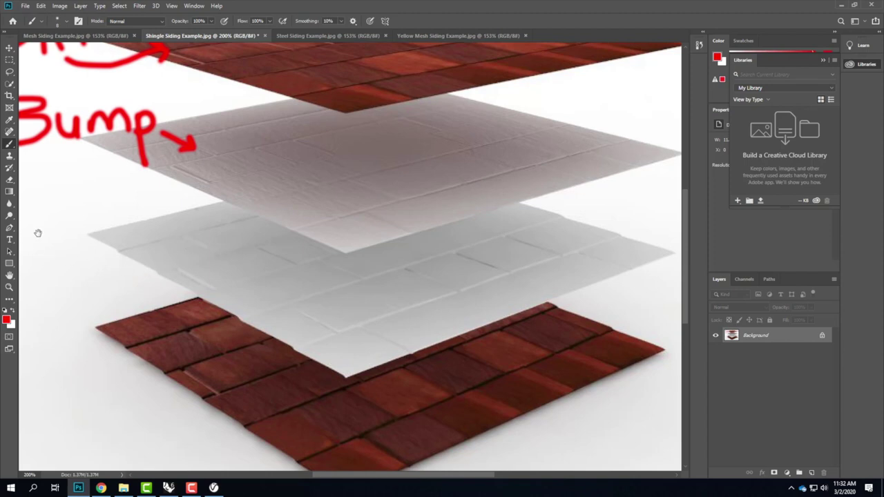
drag(38, 232, 148, 235)
drag(106, 207, 107, 248)
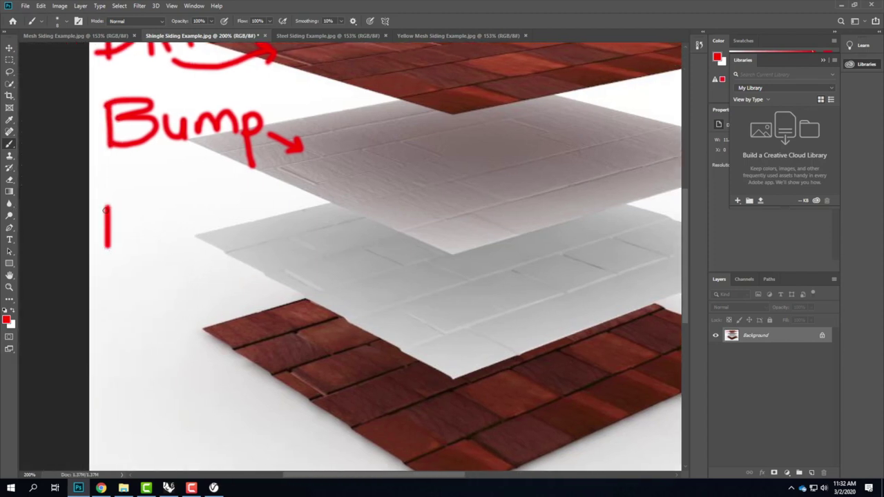
mouse_move(108, 207)
mouse_down()
mouse_move(136, 234)
mouse_move(99, 250)
mouse_move(142, 204)
mouse_move(161, 227)
mouse_move(164, 251)
mouse_up()
click(147, 218)
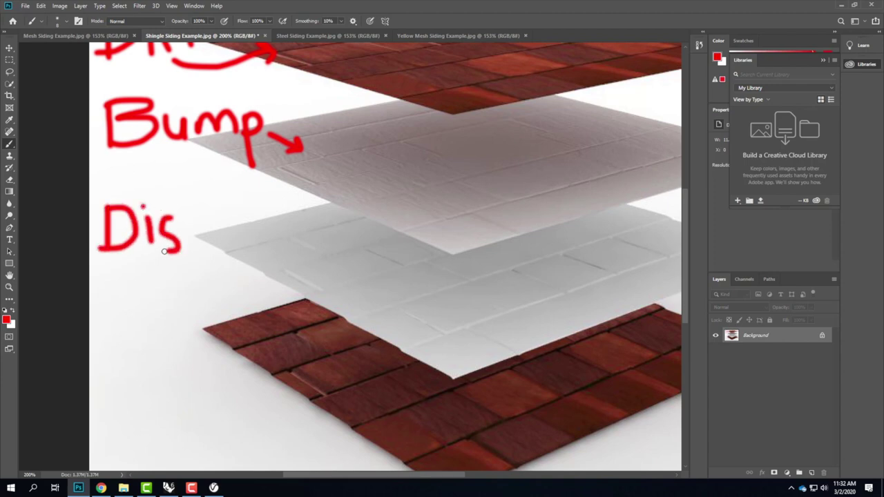
drag(182, 223, 199, 275)
mouse_move(186, 226)
mouse_down()
mouse_move(211, 234)
mouse_move(253, 248)
mouse_up()
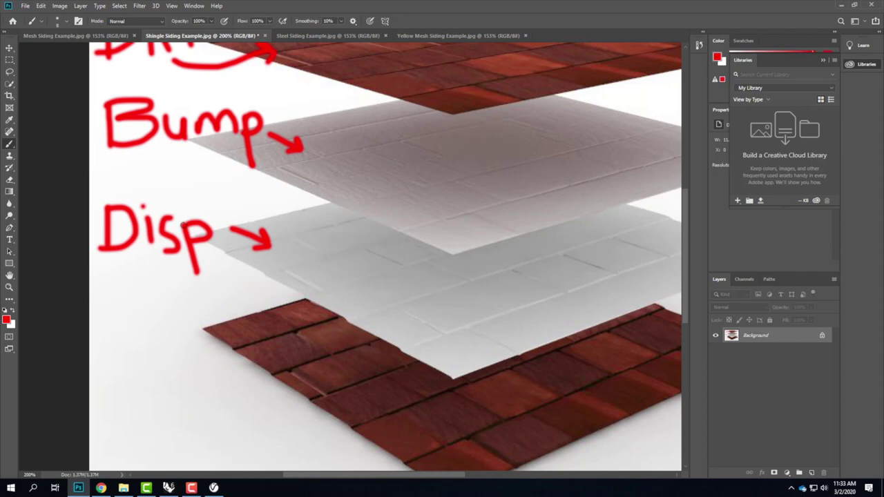
Return to Rhino, turn on displacement for the Cedar Shingle Siding material and close the Asset Editor.
click(168, 488)
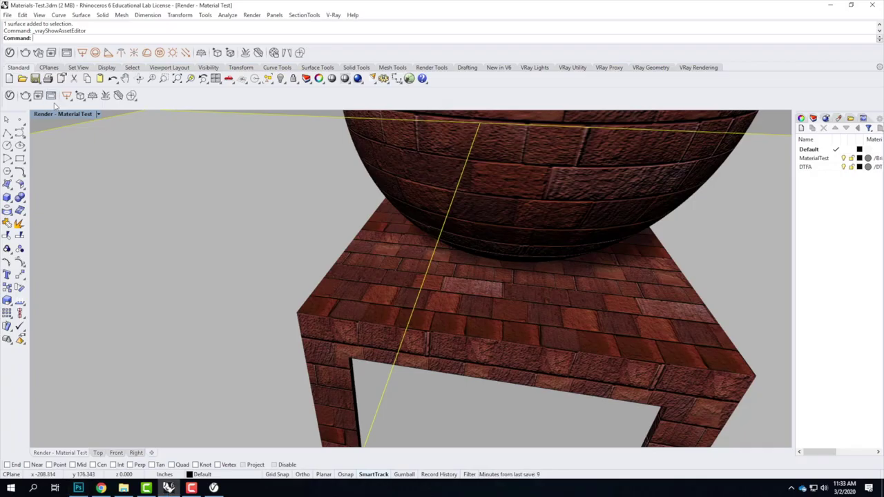
click(9, 95)
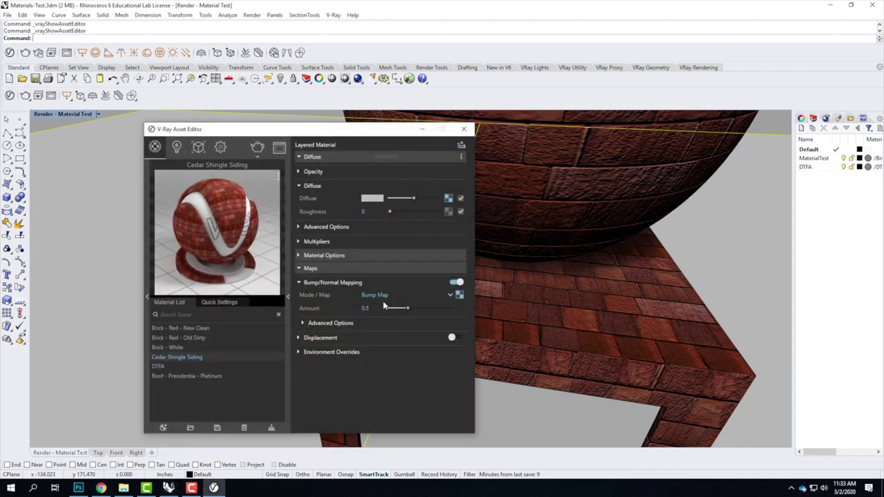
click(452, 337)
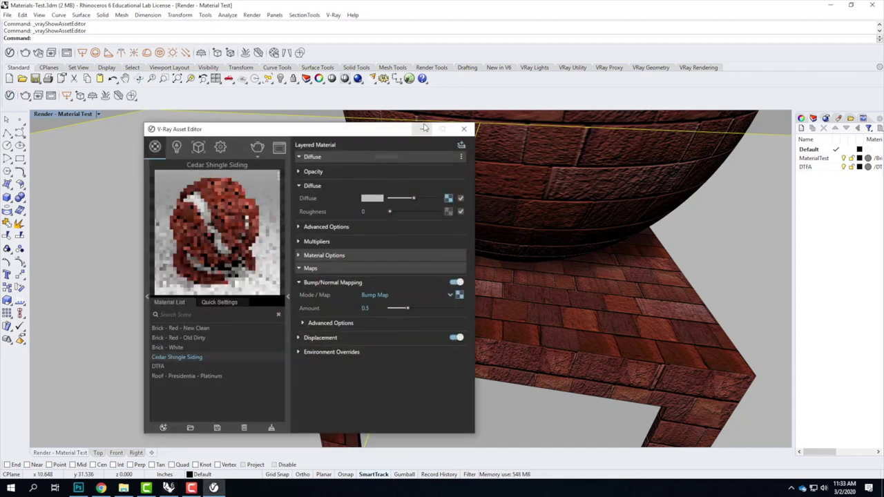
click(464, 128)
Render a close-up of the shingled box's near corner with V-Ray.
scroll(355, 269, up, 6)
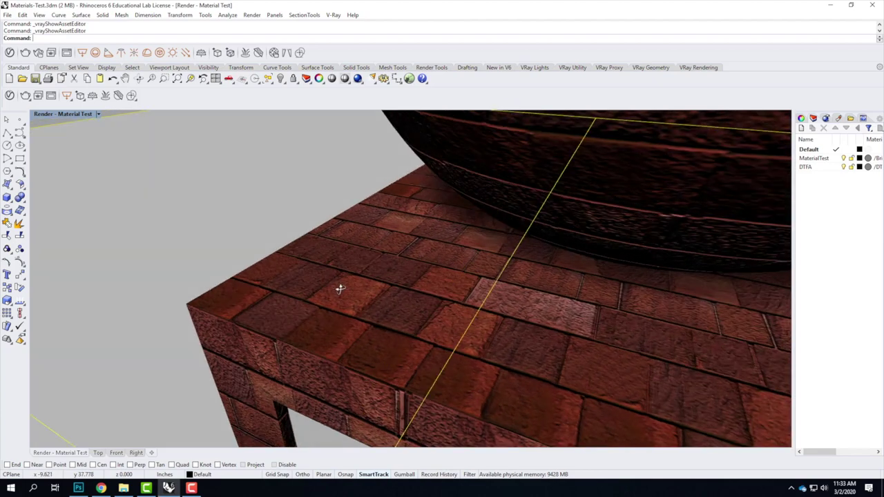
scroll(247, 227, up, 3)
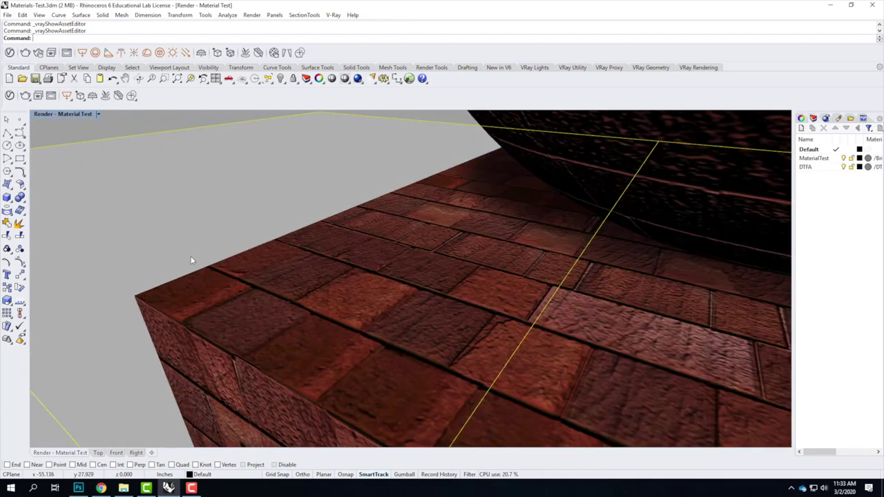
scroll(296, 251, up, 3)
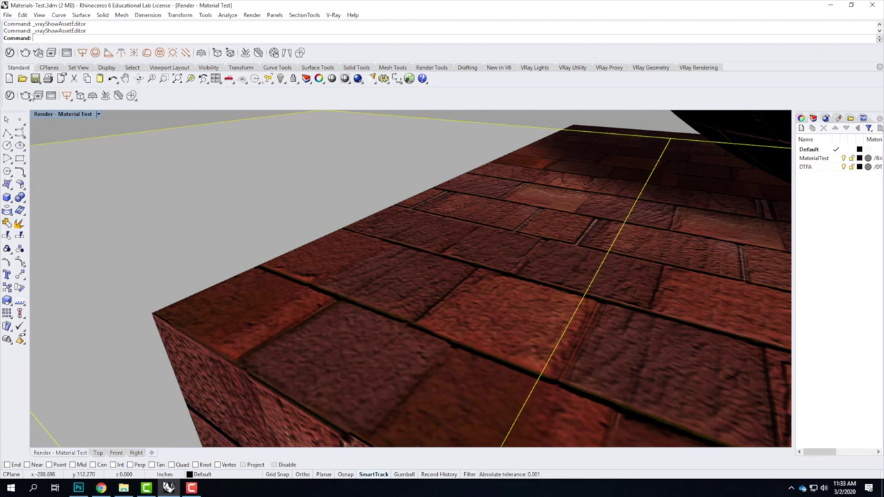
click(25, 95)
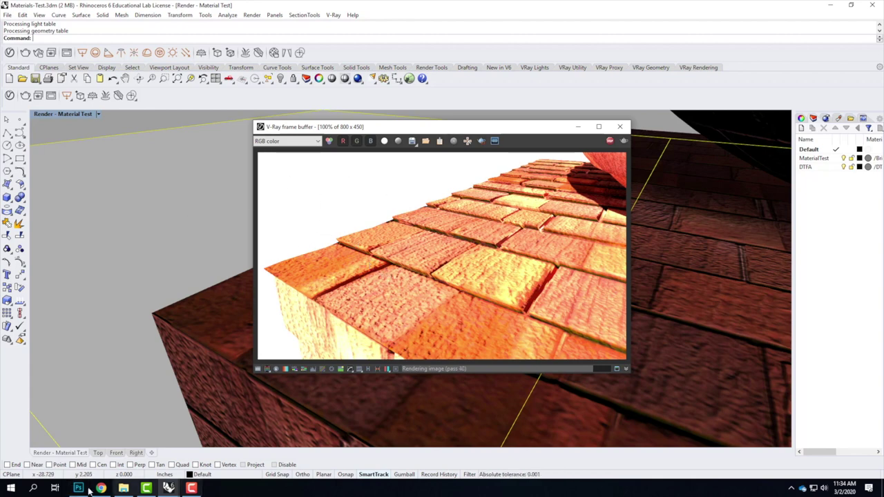
Switch to Photoshop, review the three labelled shingle layers and bring up the Steel Siding Example image.
click(84, 488)
scroll(303, 192, up, 1)
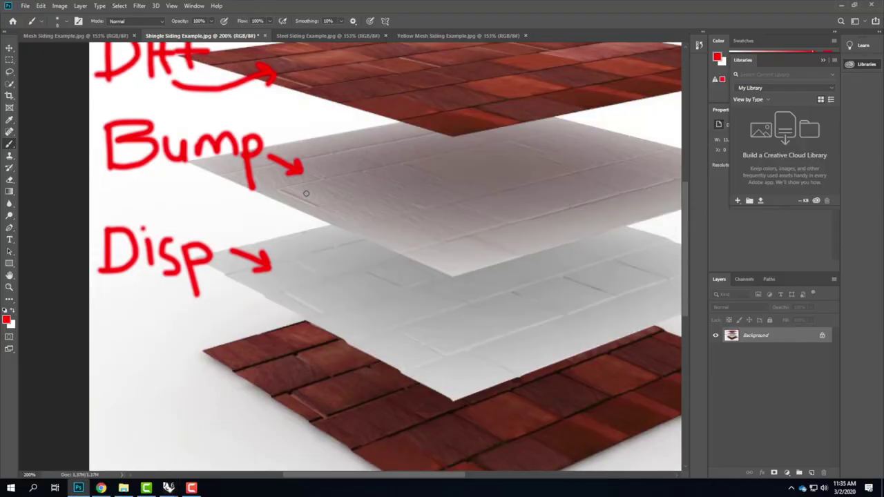
scroll(302, 191, down, 2)
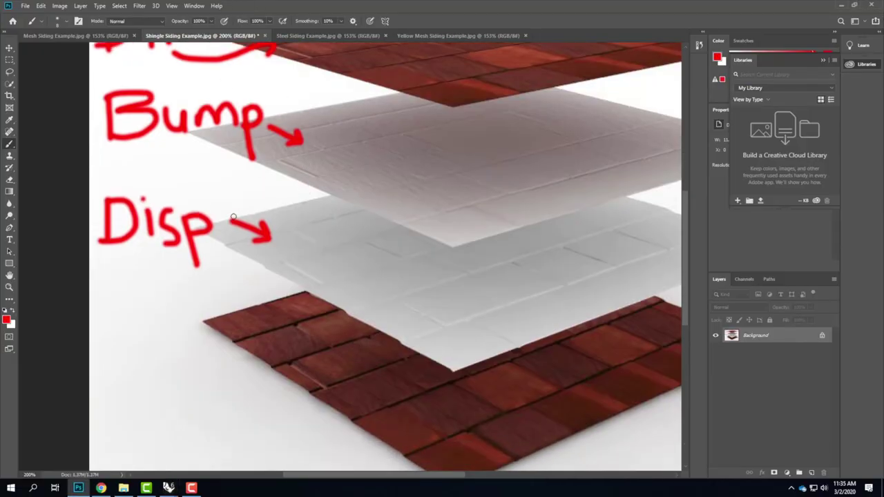
key(ctrl+0)
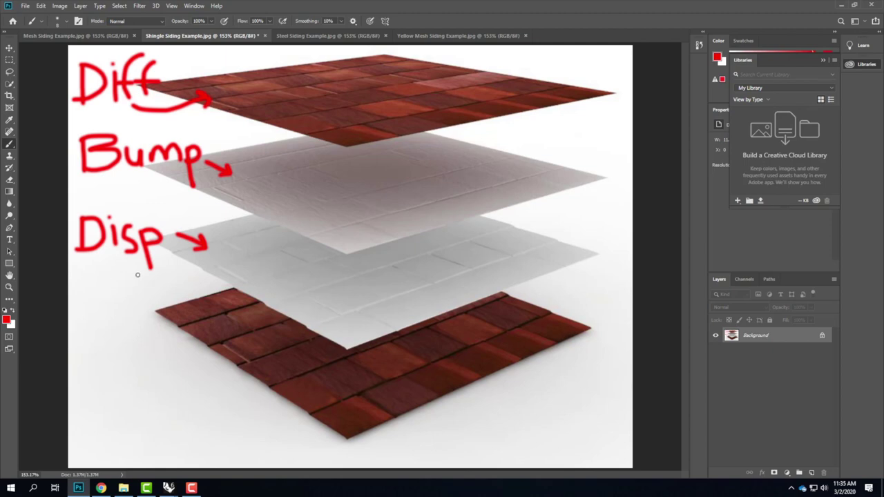
click(328, 35)
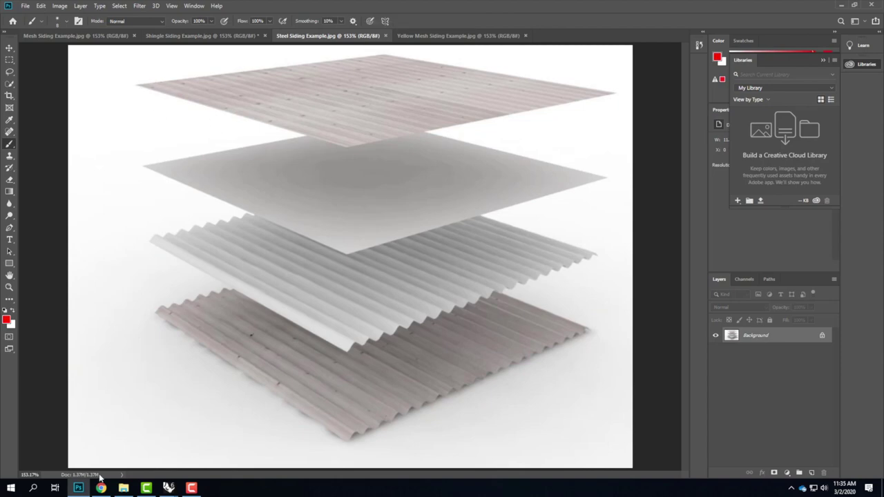
Go back to the V-Ray frame buffer, stop the running render, return to the Rhino model and close the frame buffer.
click(100, 487)
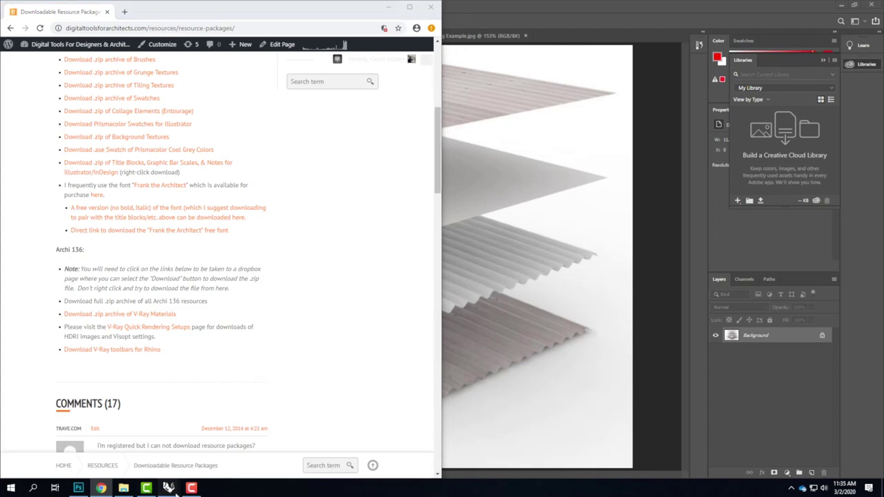
mouse_move(173, 487)
click(225, 456)
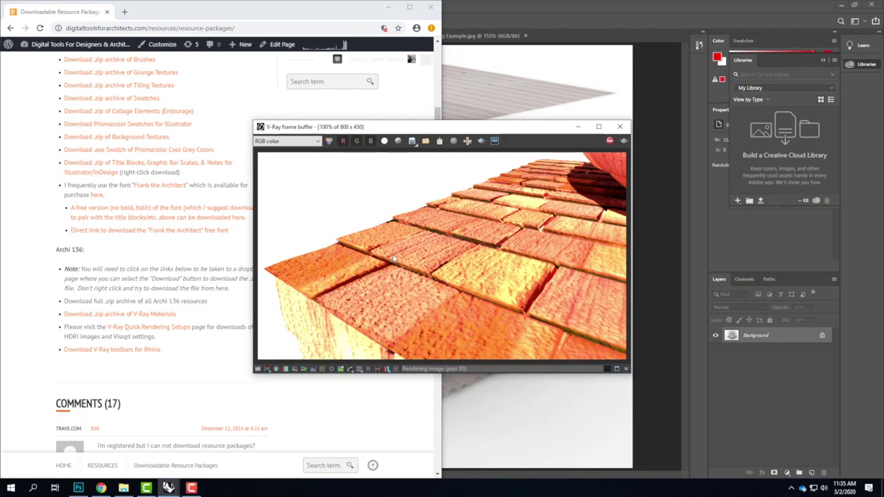
click(609, 140)
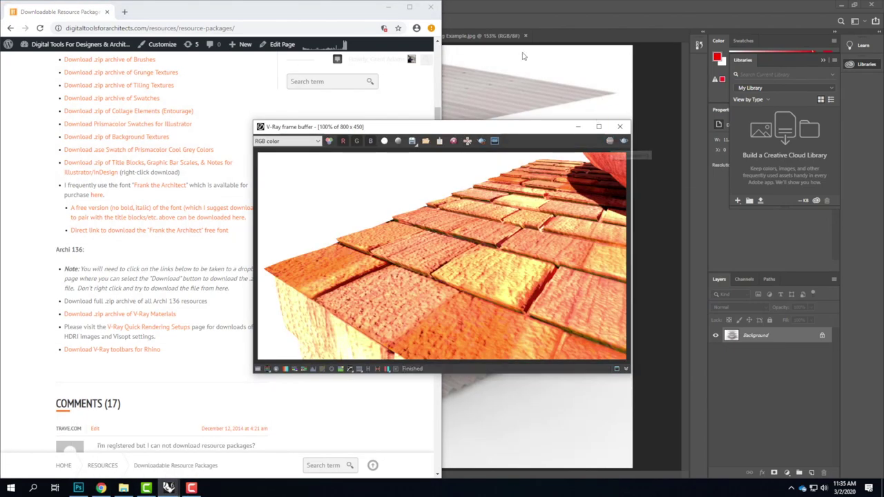
click(168, 487)
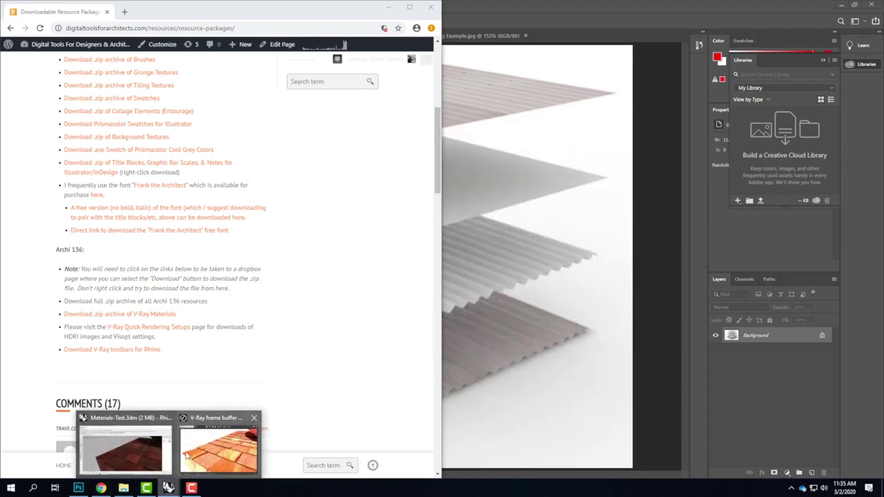
click(135, 450)
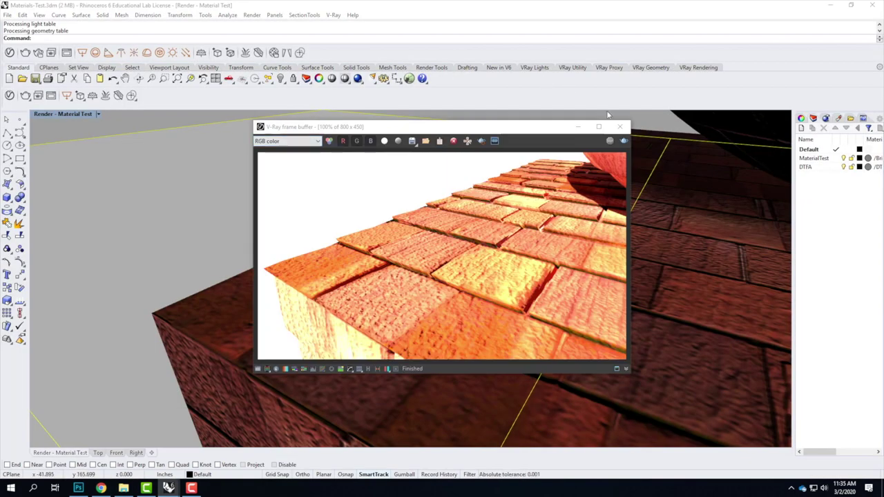
click(619, 126)
Set the camera's Exposure Value (EV) to 12 in the V-Ray render settings.
click(9, 95)
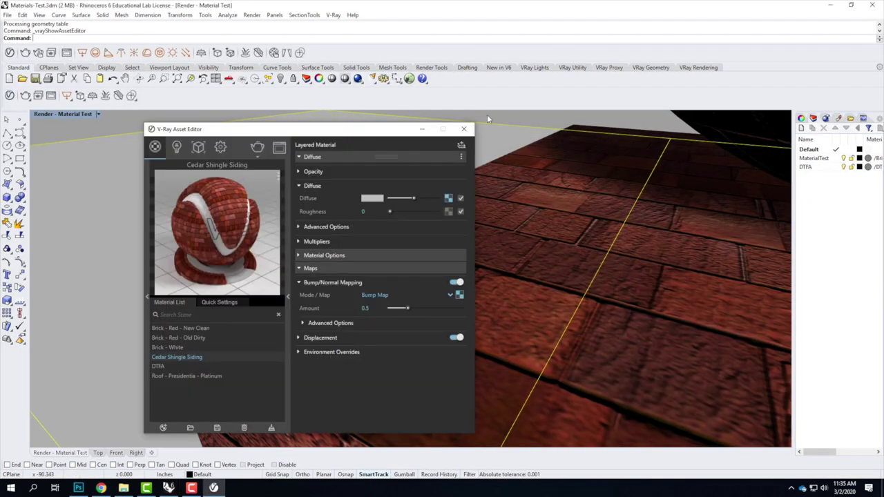
click(220, 146)
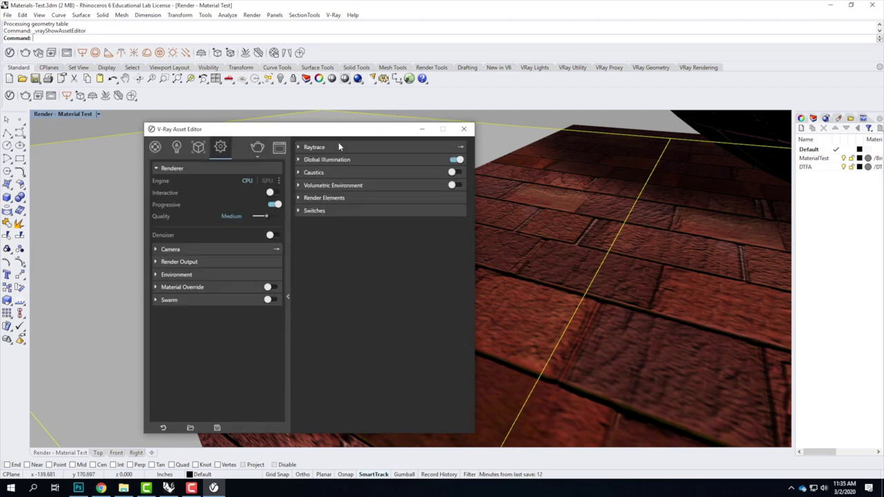
click(156, 250)
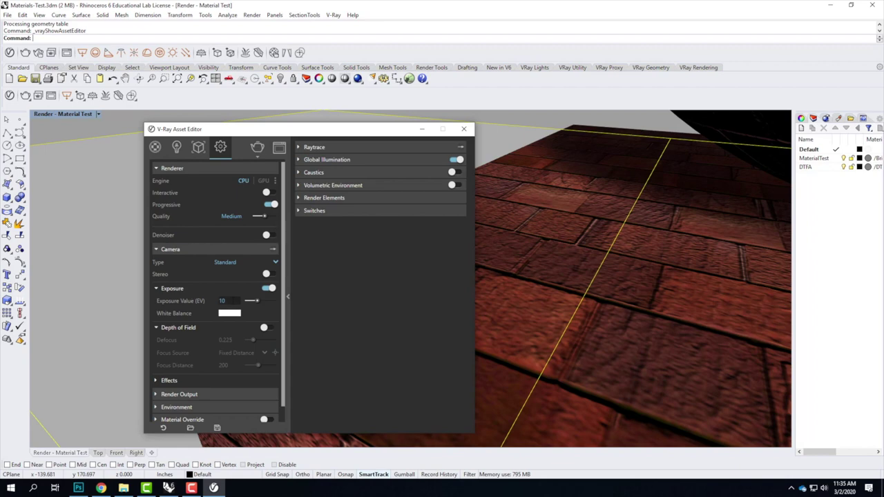
text(12)
key(Return)
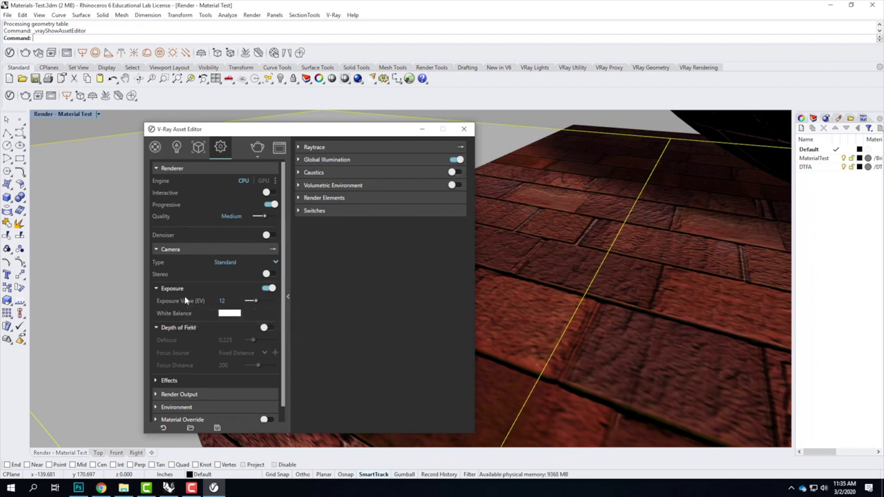
Import the Steel - Corrugated material from the Siding > Metal folder of the V-Ray Materials library.
click(154, 146)
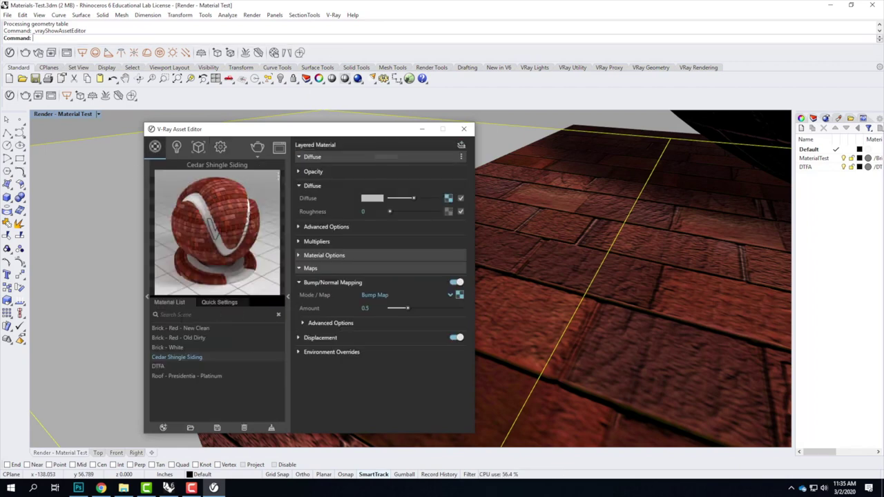
click(191, 428)
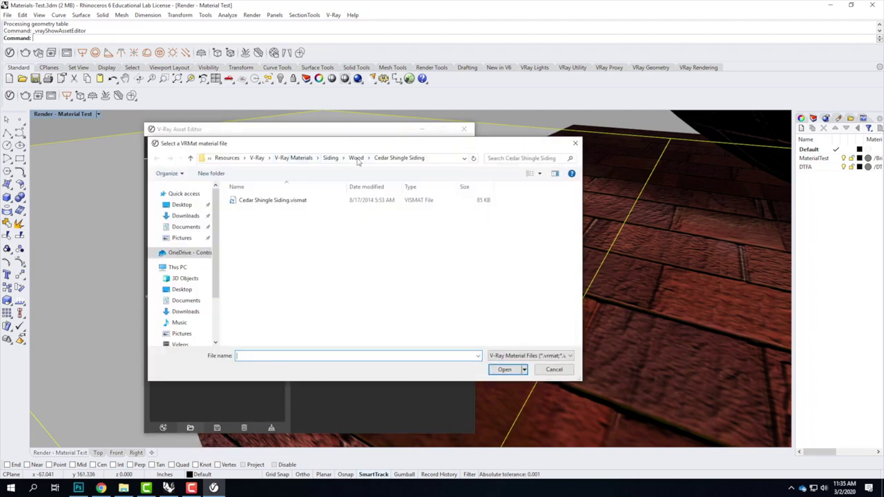
click(355, 159)
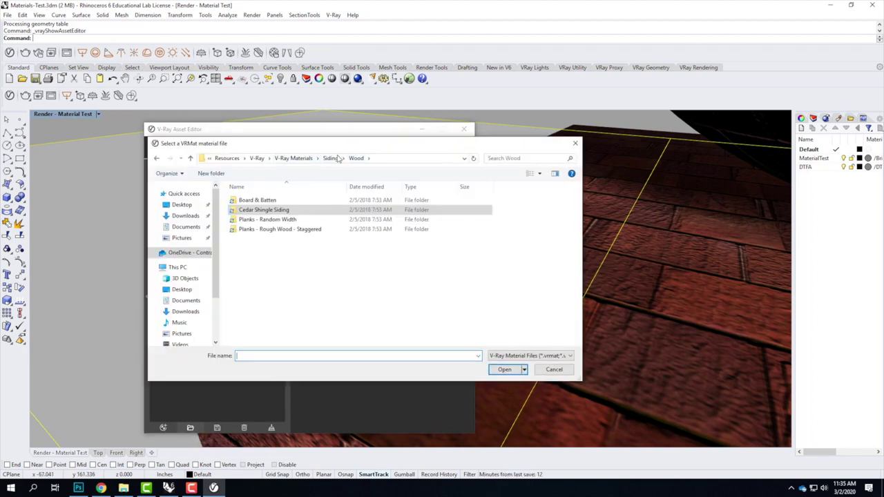
click(329, 160)
double_click(290, 201)
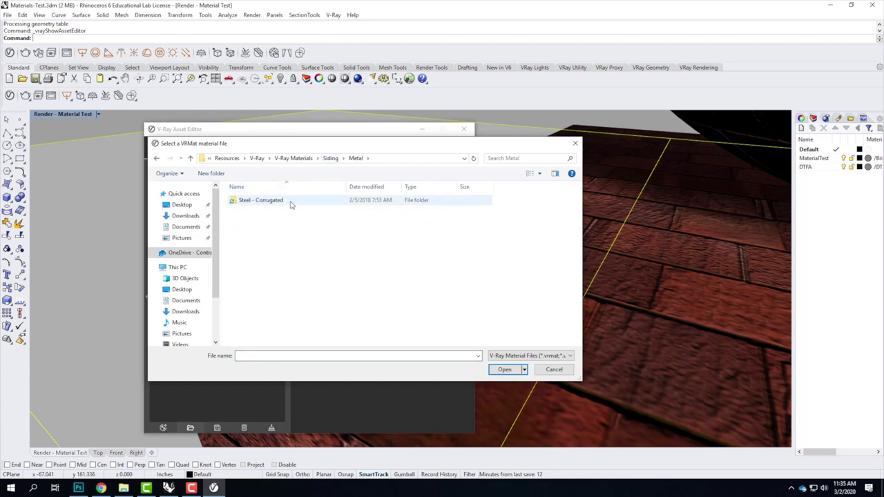
double_click(287, 201)
double_click(276, 201)
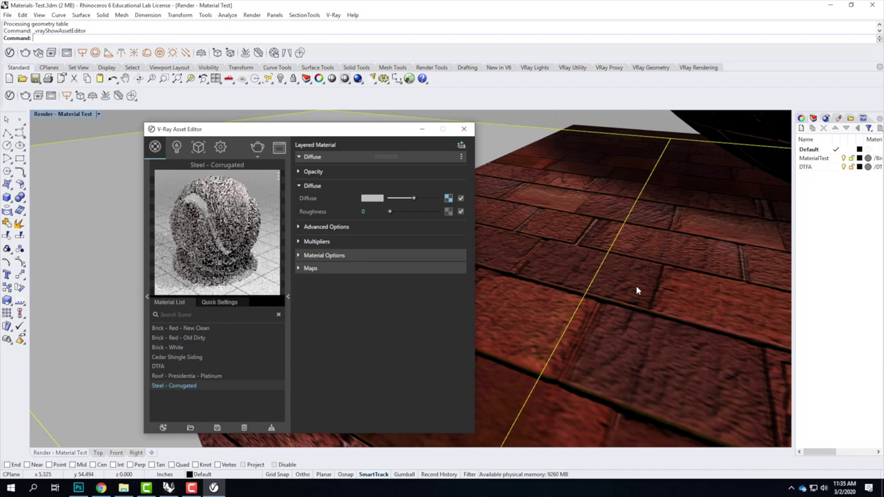
click(773, 137)
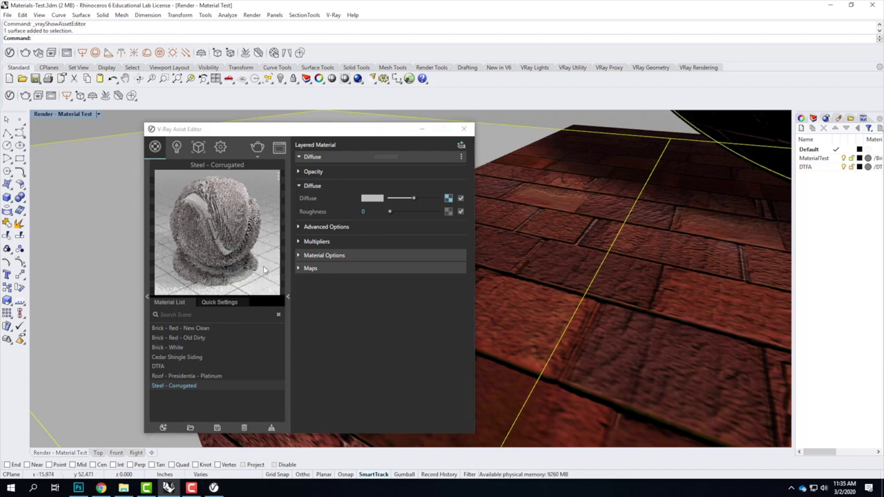
right_click(180, 387)
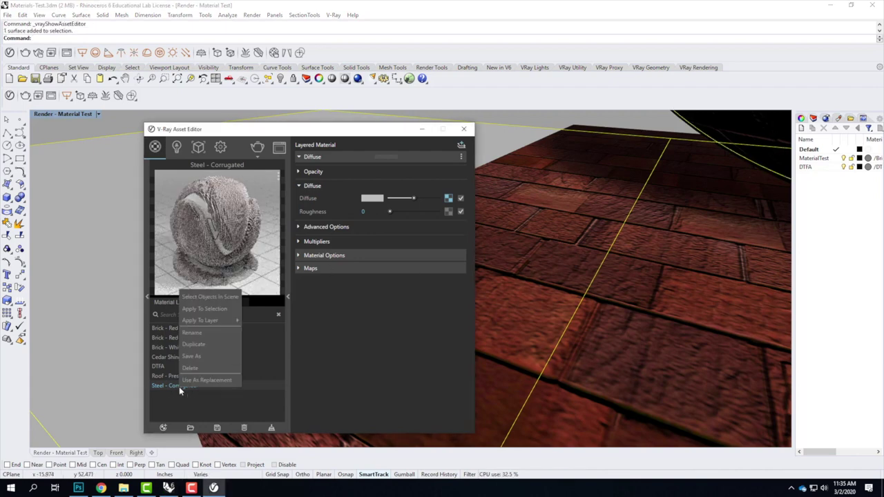
click(205, 308)
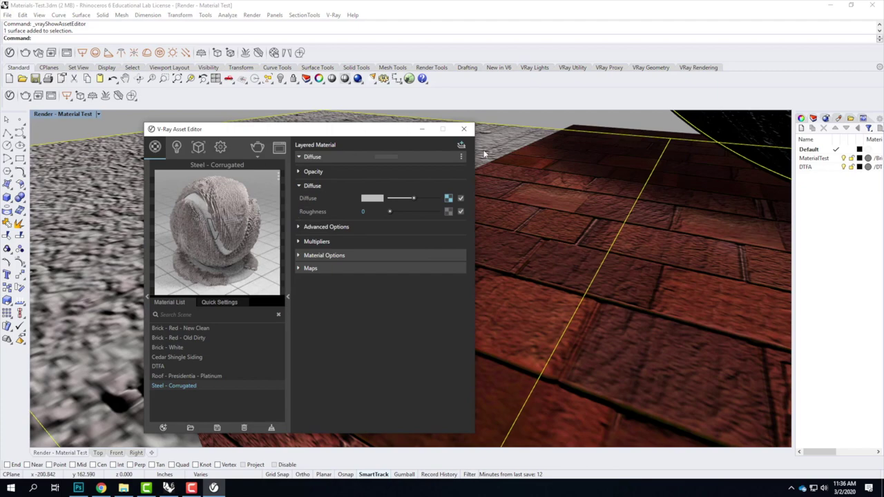
click(463, 128)
click(22, 15)
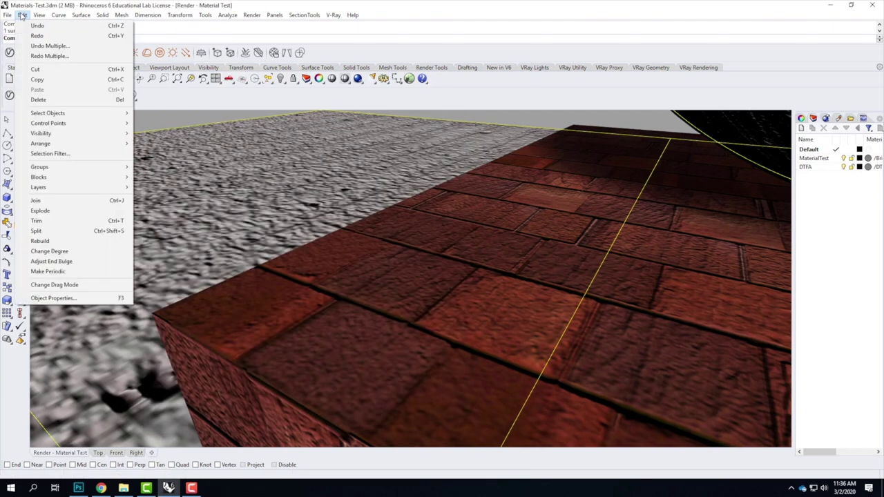
click(31, 28)
Apply the Steel - Corrugated material to the box and the round surface above it, leaving the ground surface out.
click(516, 308)
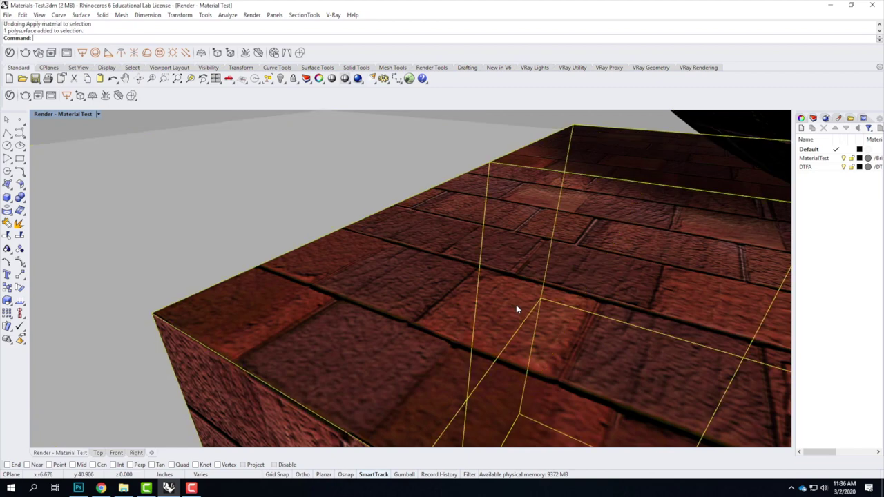
shift+click(756, 130)
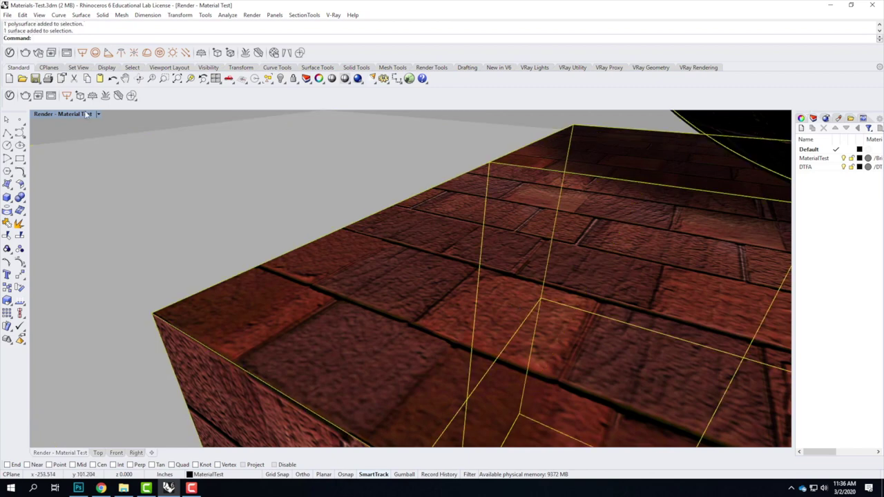
click(10, 95)
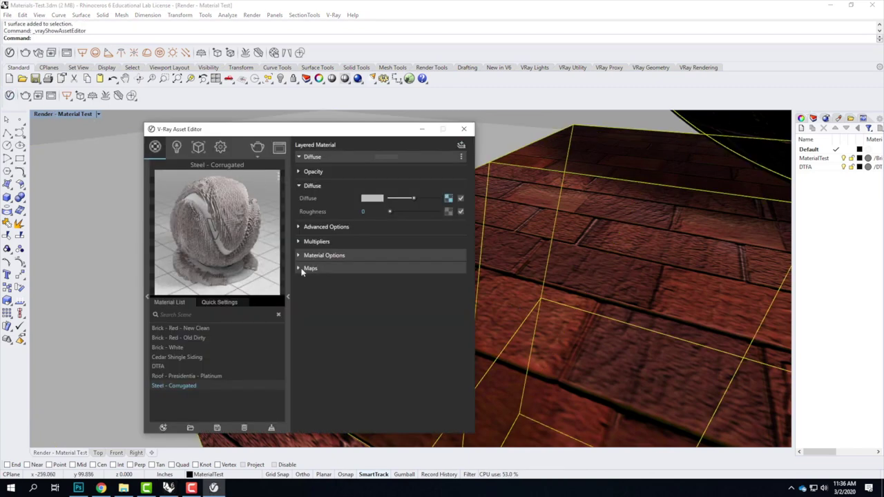
right_click(180, 389)
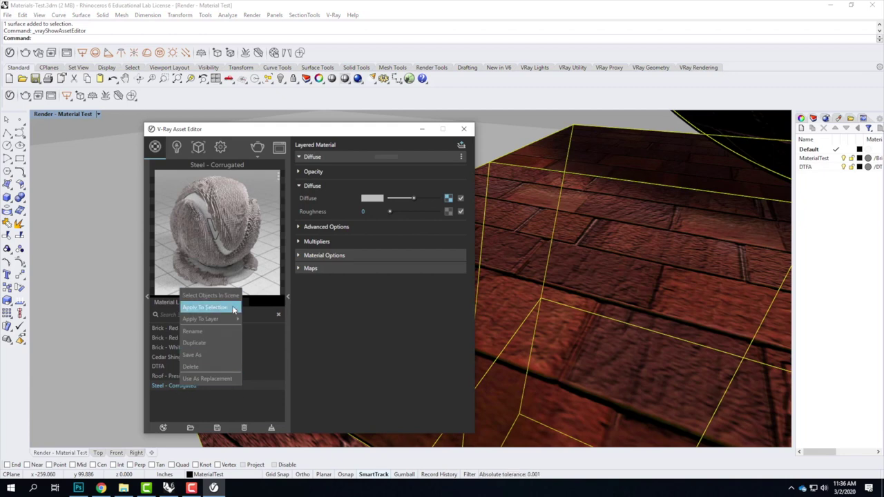
mouse_move(233, 324)
click(256, 306)
click(464, 130)
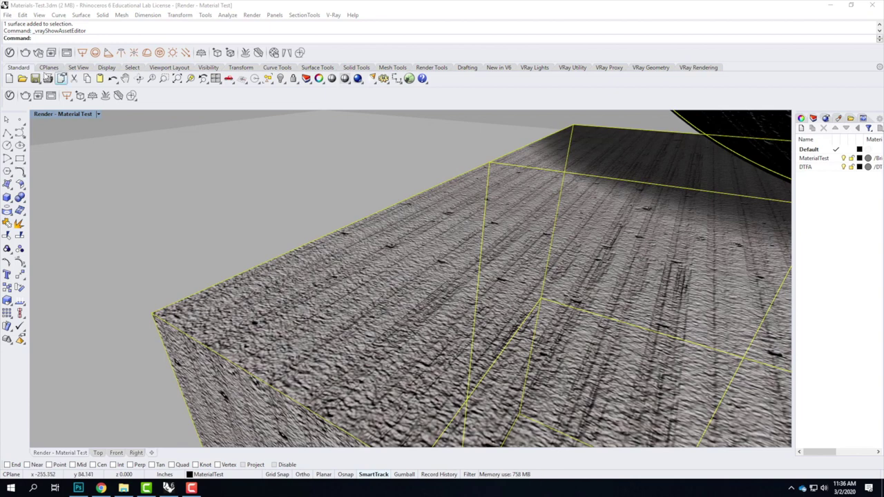
Turn off Bump/Normal Mapping and Displacement for the Steel - Corrugated material.
click(9, 95)
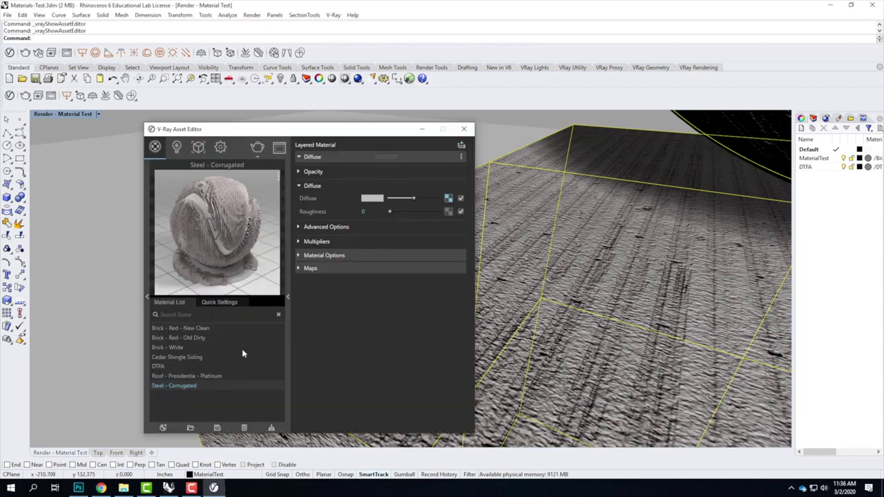
click(299, 268)
click(453, 282)
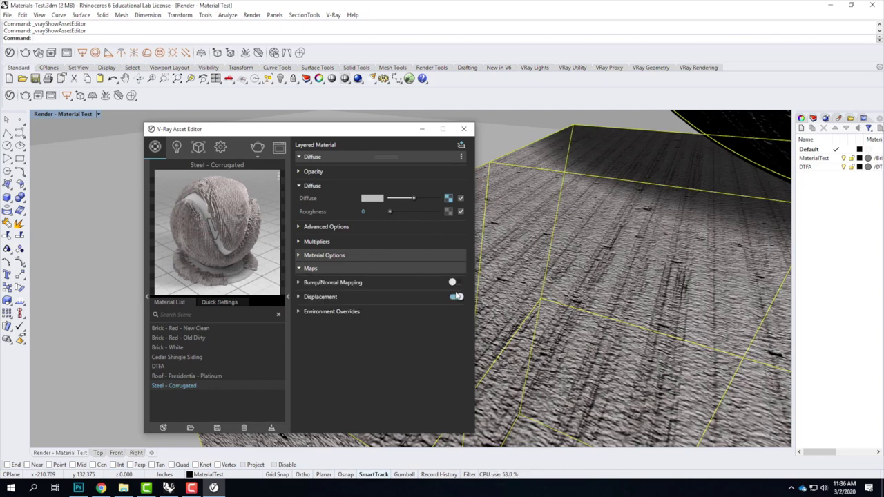
click(453, 297)
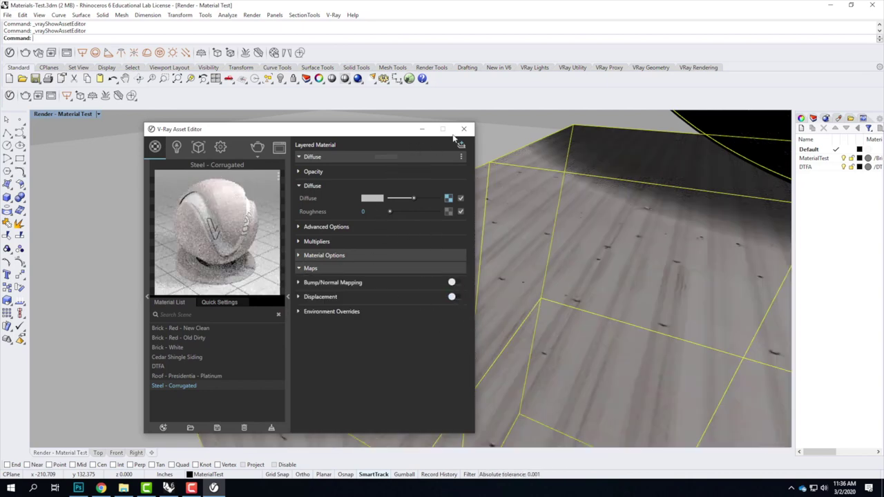
click(463, 128)
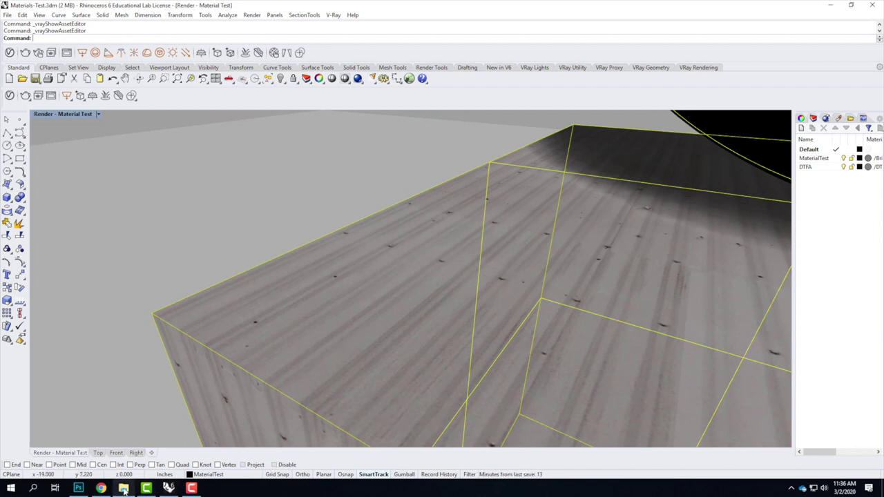
Review the Steel Siding Example layers in Photoshop, return to Rhino and re-enable Bump/Normal Mapping and Displacement for Steel - Corrugated.
click(79, 488)
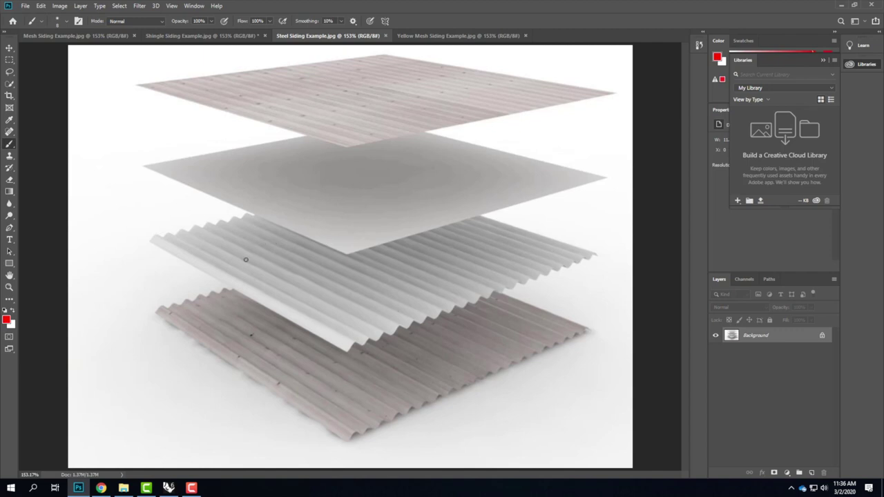
click(168, 488)
click(9, 96)
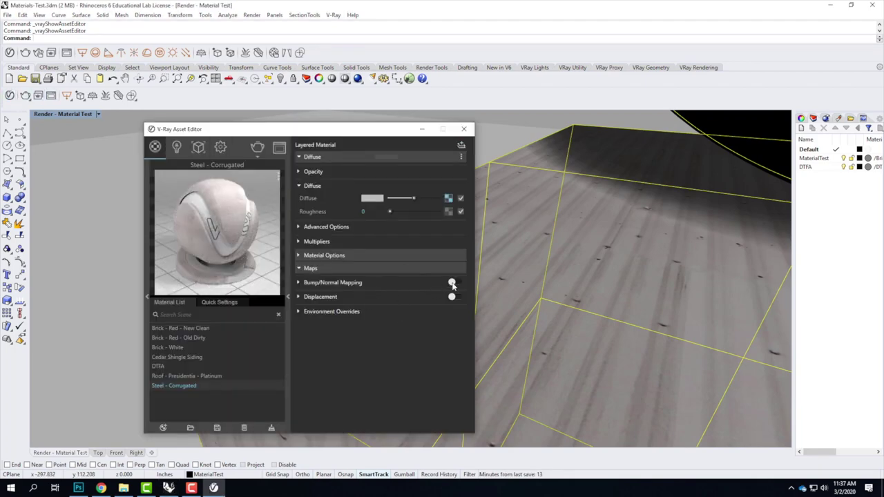
click(452, 283)
click(454, 297)
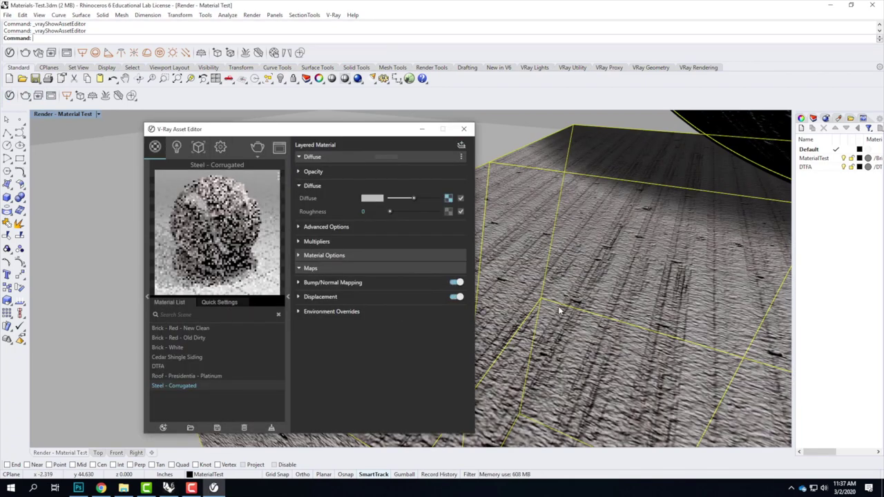
click(467, 129)
Render the steel-clad box and round object in the V-Ray frame buffer and stop the render once the corrugation shows.
scroll(336, 258, up, 5)
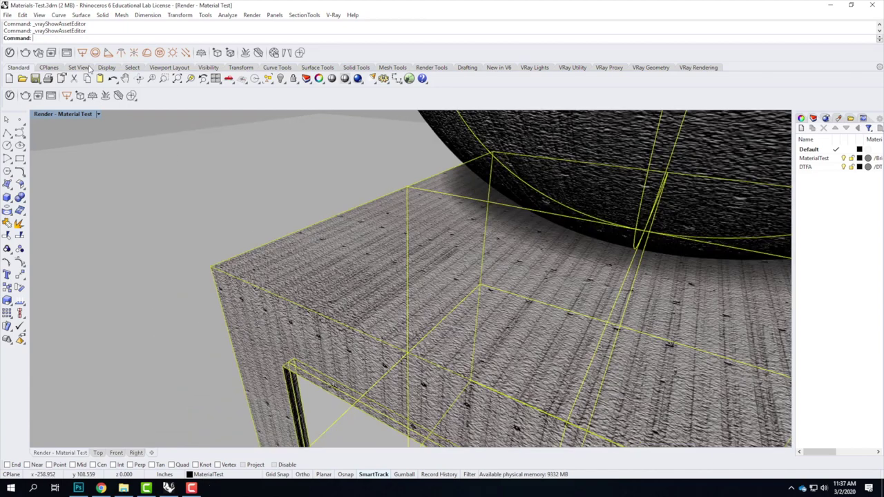
click(10, 95)
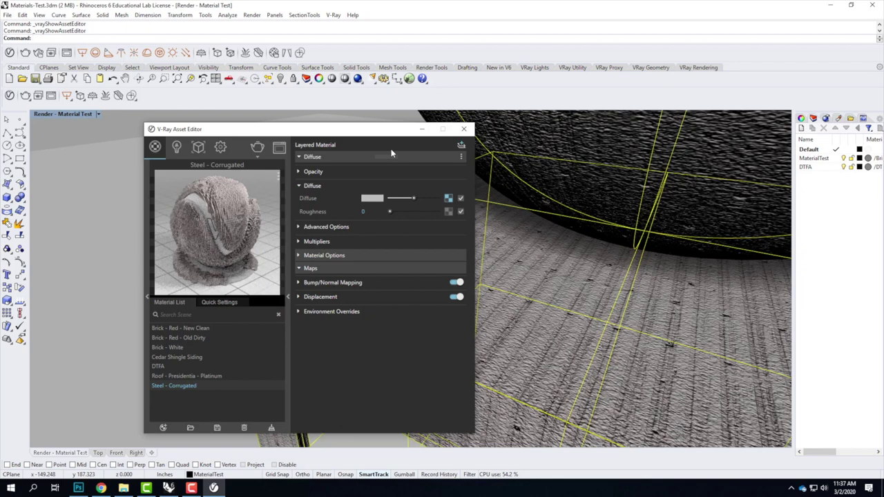
click(422, 130)
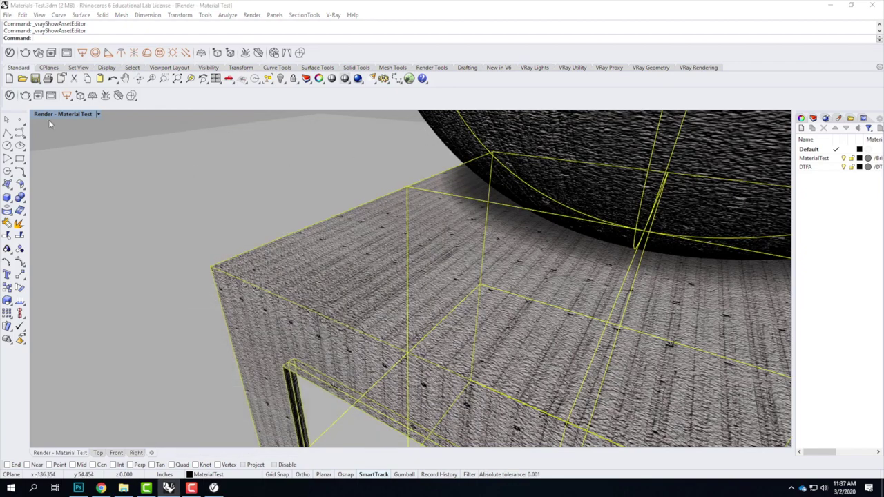
click(10, 95)
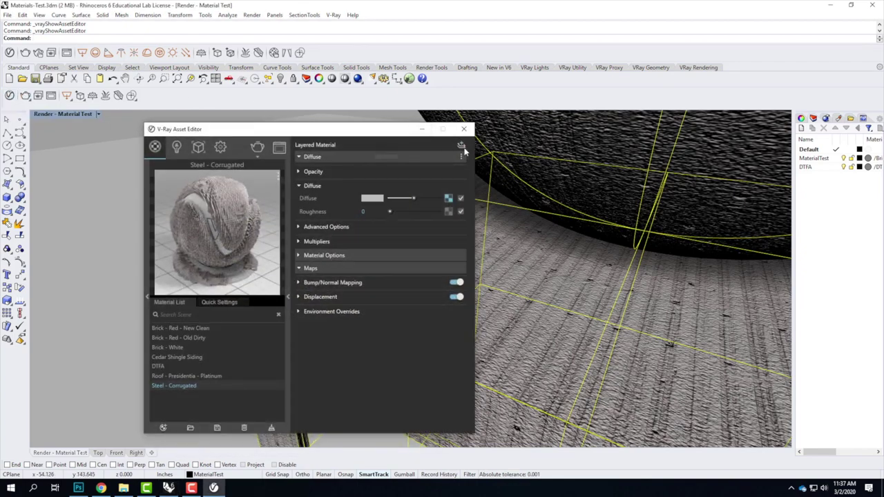
click(278, 147)
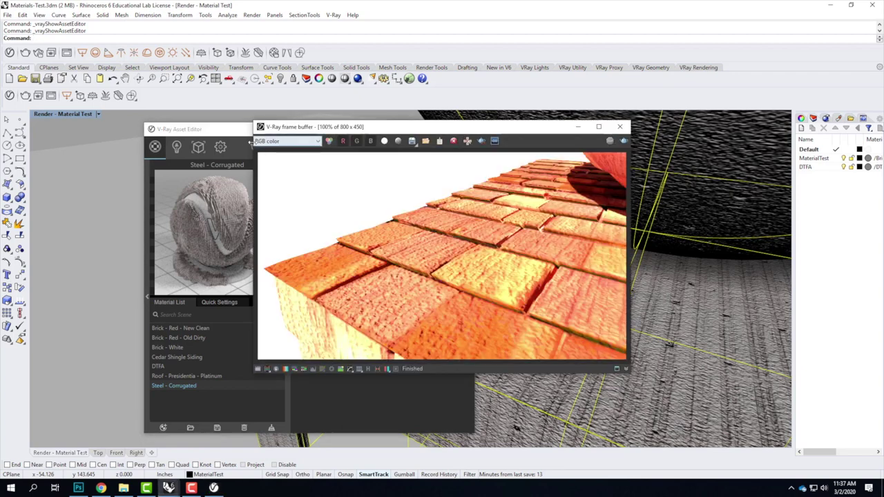
drag(304, 126, 405, 160)
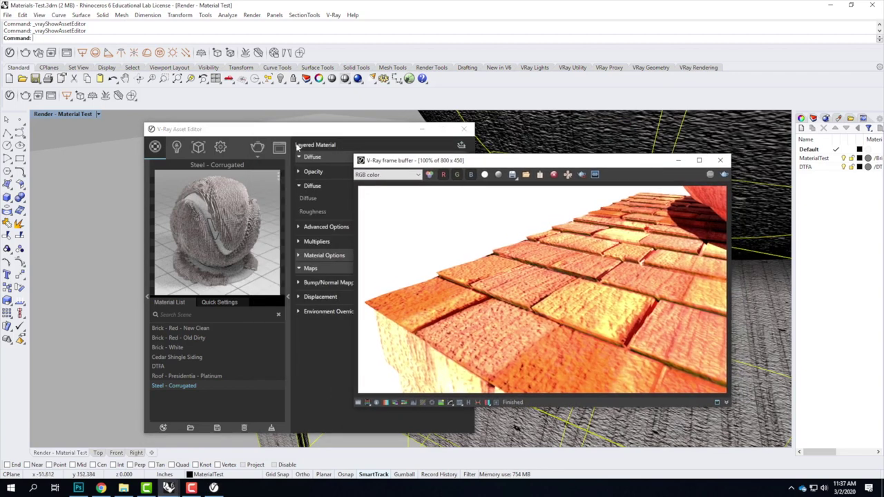
click(257, 148)
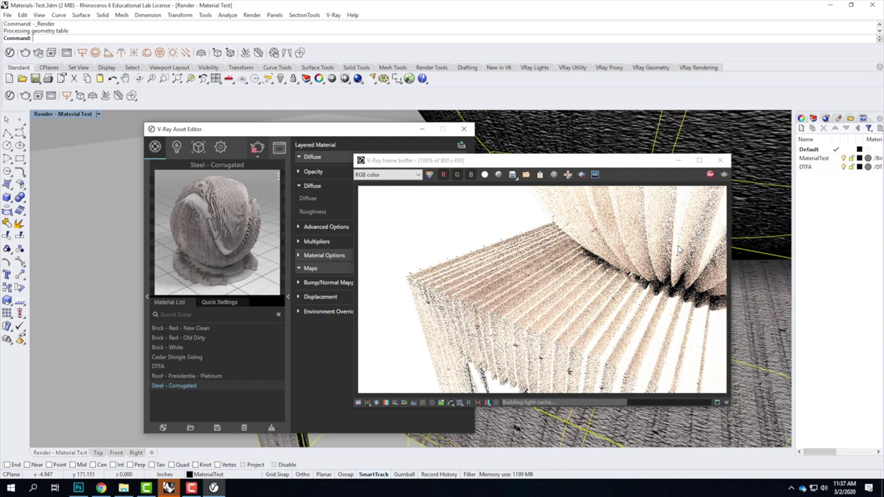
click(709, 175)
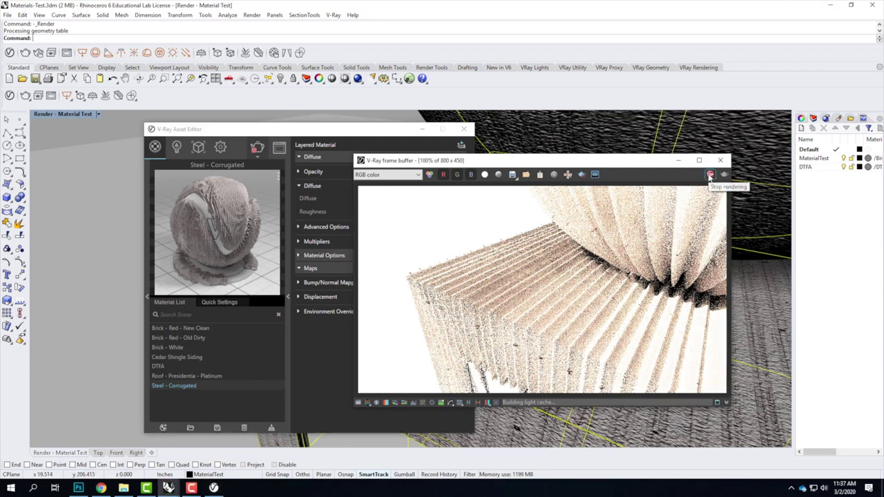
click(710, 174)
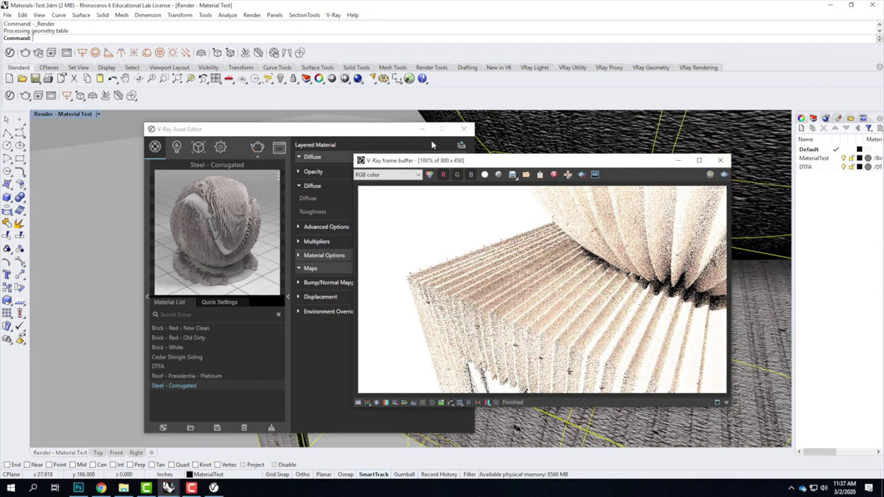
In Photoshop, write "Transp" with an arrow to the perforated middle layer of Mesh Siding Example and bring up Yellow Mesh Siding Example.
click(78, 488)
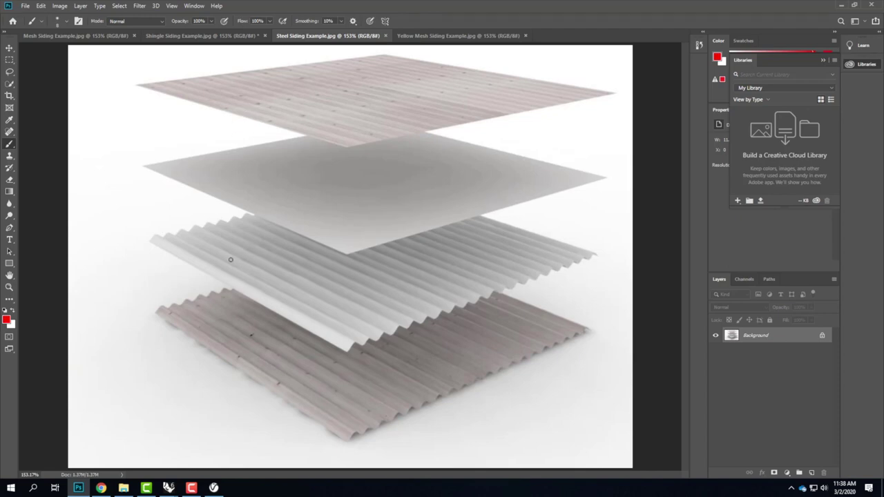
click(75, 35)
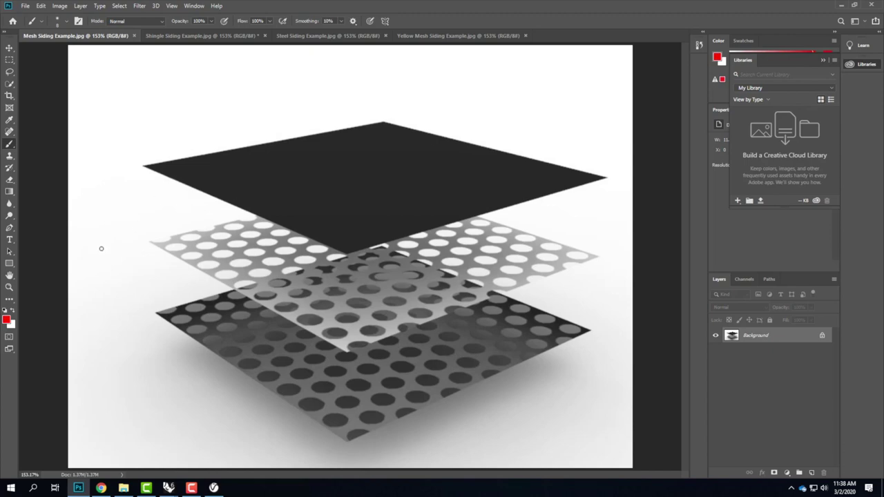
drag(90, 215, 88, 258)
mouse_move(76, 219)
mouse_down()
mouse_move(132, 217)
mouse_move(109, 246)
mouse_move(116, 241)
mouse_move(142, 267)
mouse_move(151, 241)
mouse_move(167, 262)
mouse_move(183, 243)
mouse_move(182, 264)
mouse_move(193, 245)
mouse_move(199, 279)
mouse_up()
mouse_move(191, 244)
mouse_down()
mouse_move(215, 248)
mouse_move(192, 258)
mouse_move(265, 252)
mouse_move(254, 261)
mouse_up()
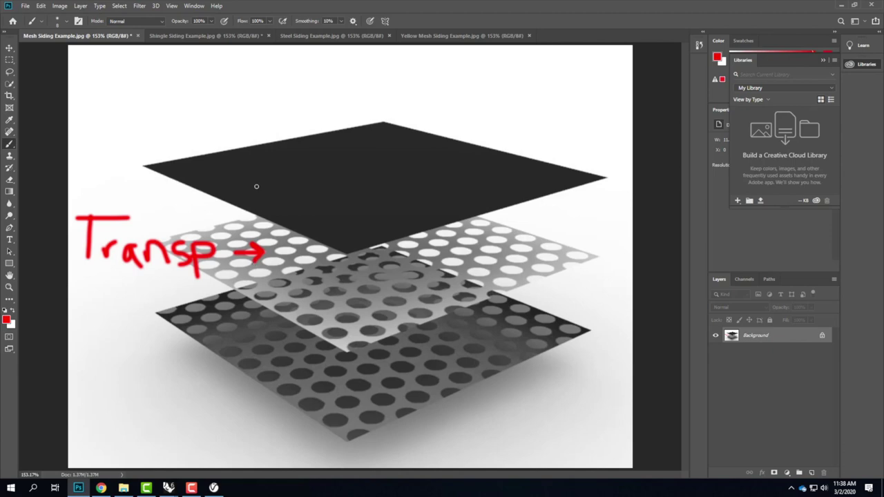
click(450, 35)
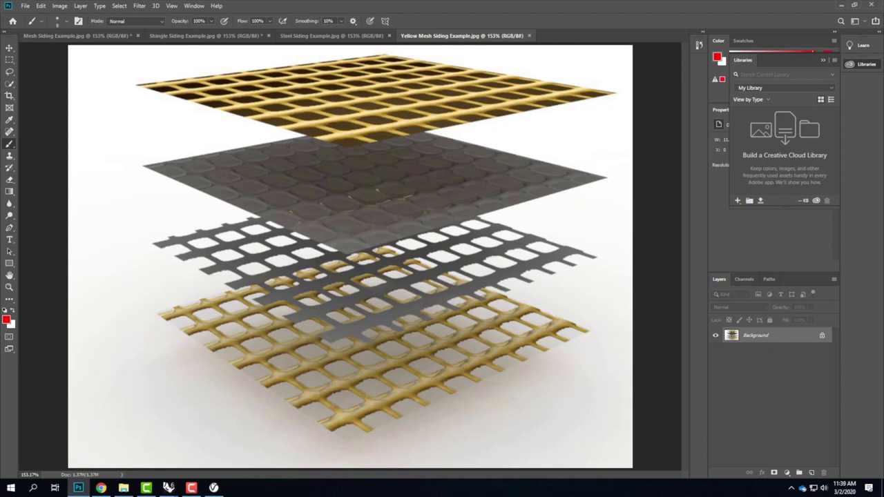
Switch to the Rhino model and move the V-Ray Asset Editor up in front of the frame buffer.
mouse_move(168, 487)
mouse_move(205, 459)
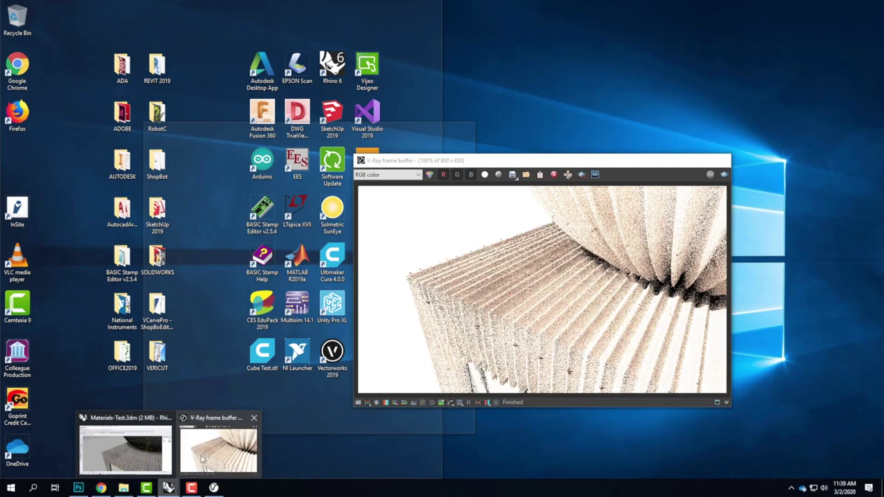
click(134, 452)
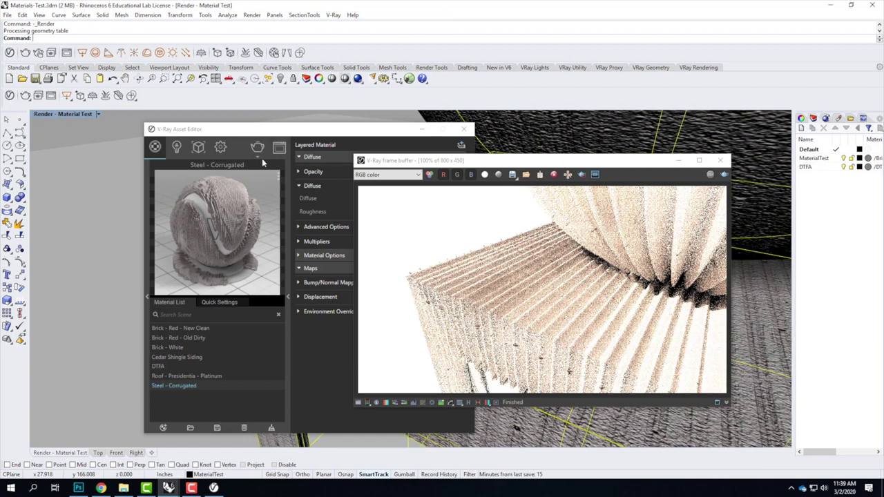
drag(181, 131, 236, 91)
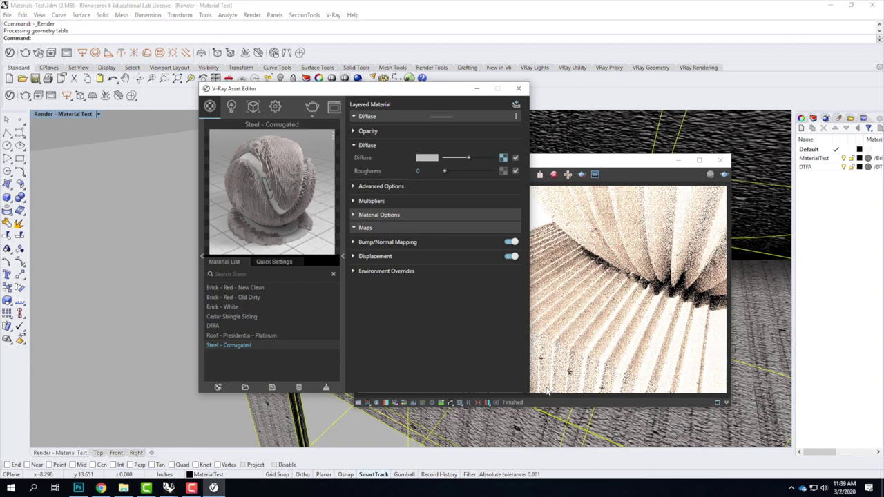
Switch back to Photoshop to view the Yellow Mesh Siding Example image.
mouse_move(169, 488)
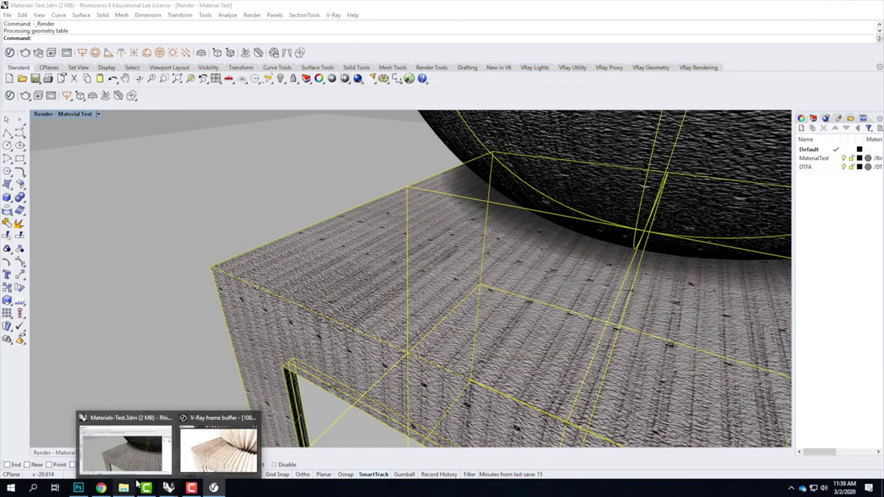
mouse_move(116, 481)
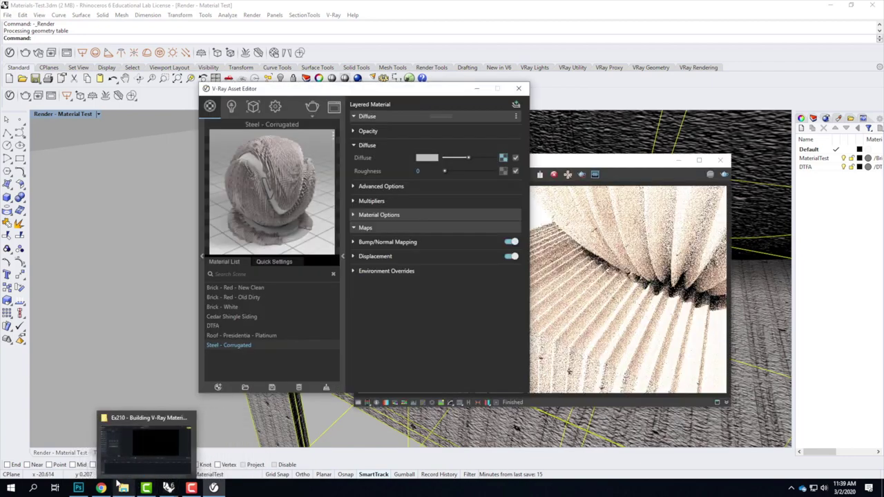
click(78, 488)
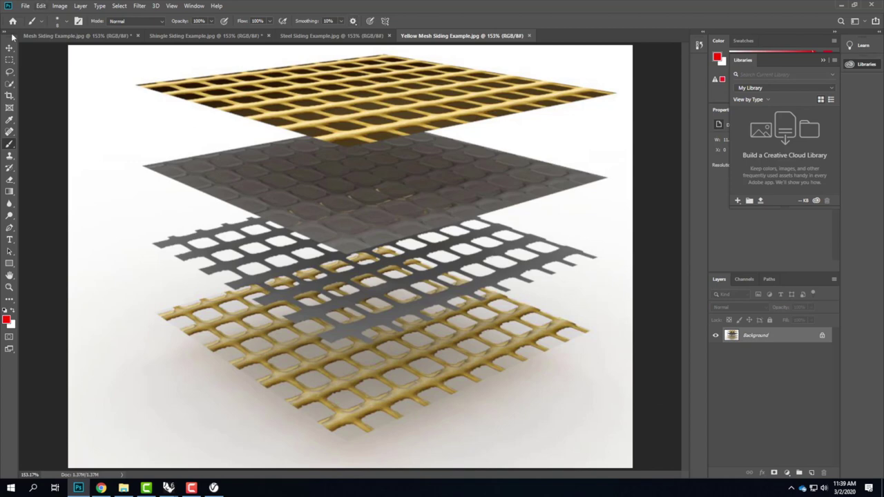
Bring up the Shingle Siding Example image, then open Resources > V-Ray > V-Ray Materials > Siding > Wood > Cedar Shingle Siding in OneDrive.
click(208, 36)
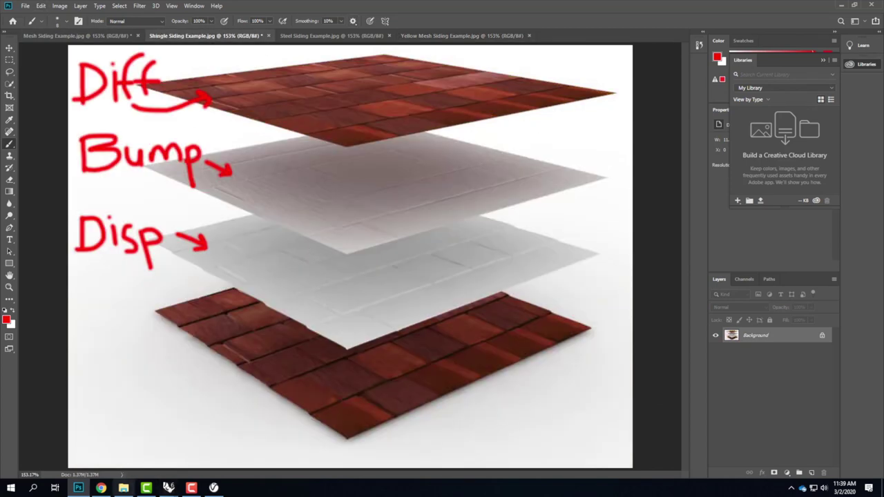
click(123, 488)
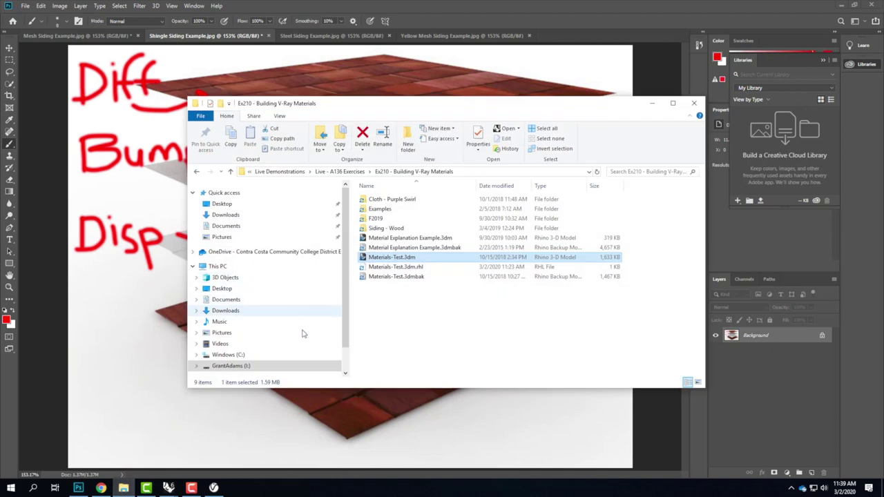
click(243, 253)
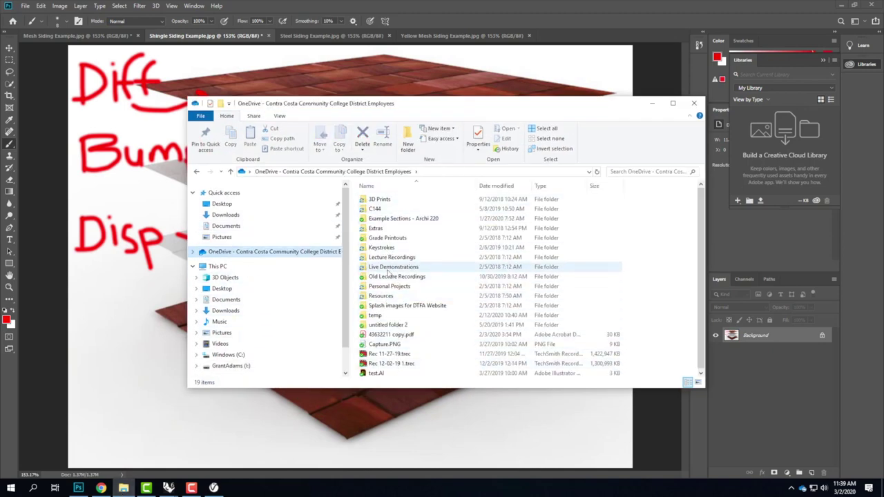
double_click(398, 296)
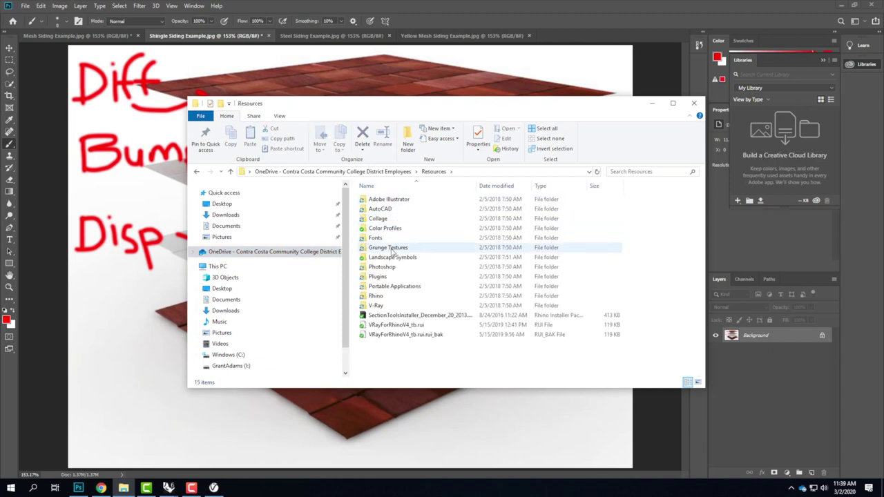
double_click(376, 305)
double_click(386, 228)
scroll(373, 304, down, 3)
double_click(376, 285)
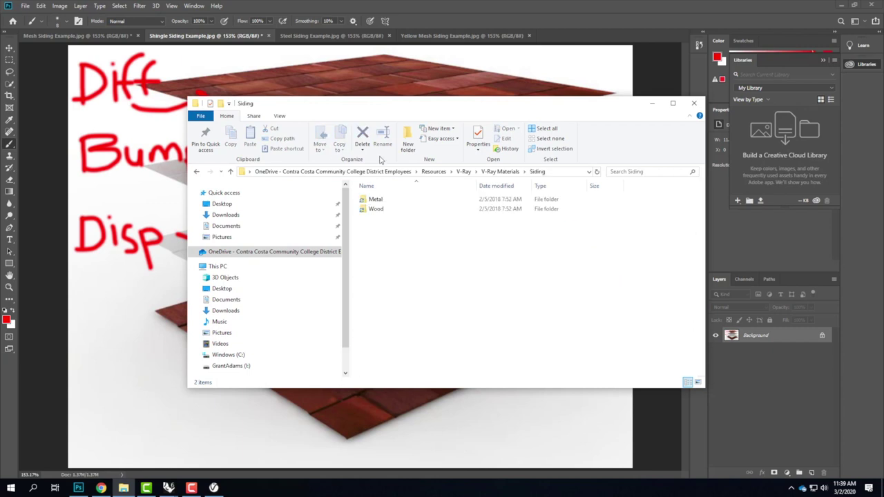
double_click(376, 209)
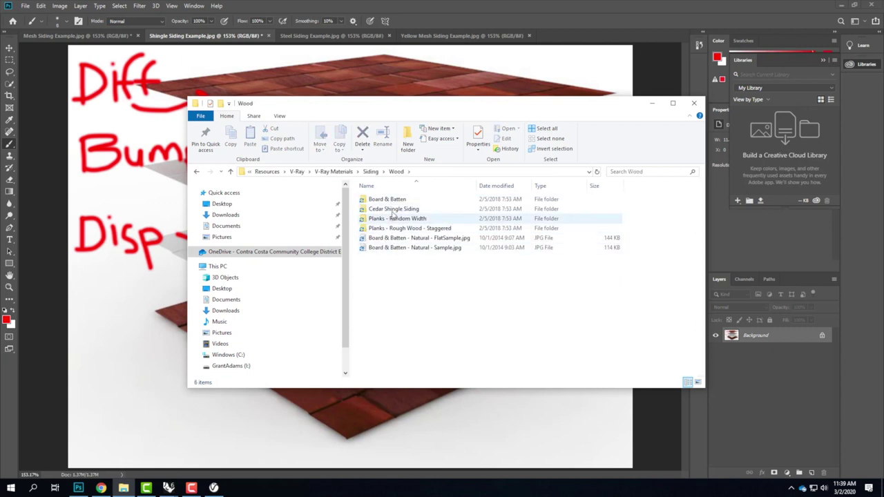
double_click(393, 209)
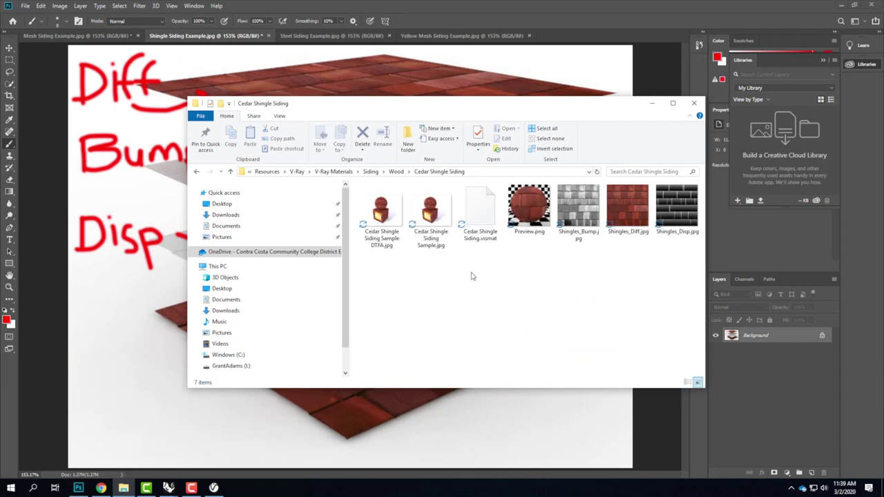
Point out Cedar Shingle Siding.vismat and the Shingles_Bump, Shingles_Diff and Shingles_Disp images in the folder.
click(482, 209)
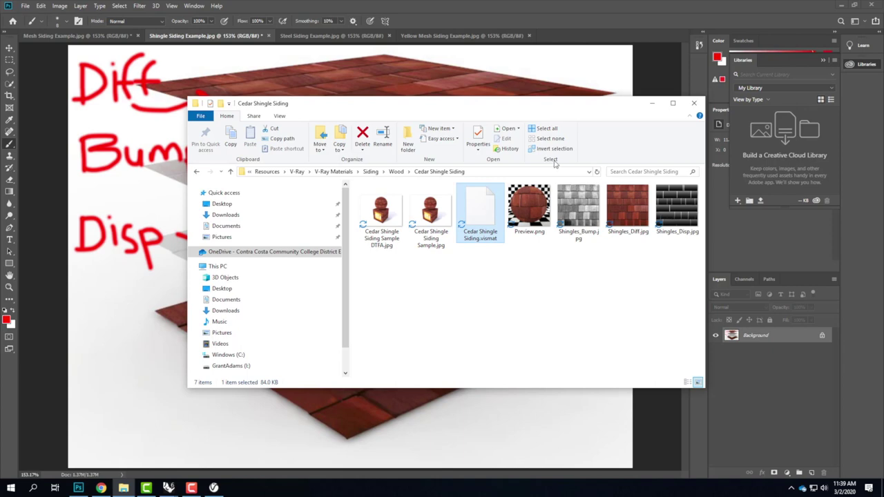
click(592, 209)
click(626, 205)
click(671, 213)
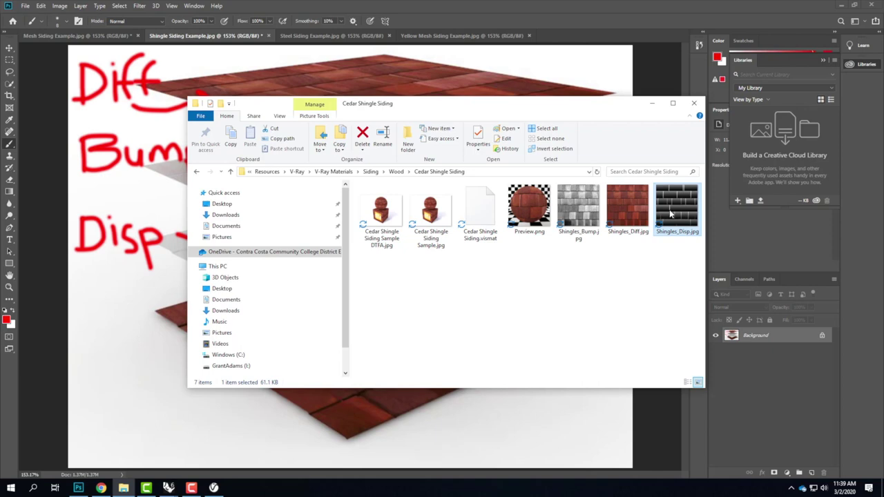
click(633, 220)
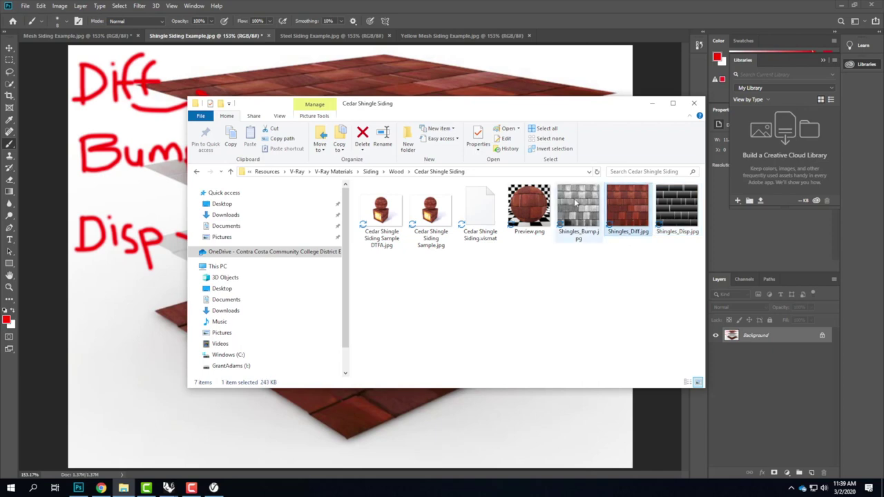
Open Shingles_Bump.jpg, Shingles_Diff.jpg and Shingles_Disp.jpg together in Photoshop.
mouse_move(576, 202)
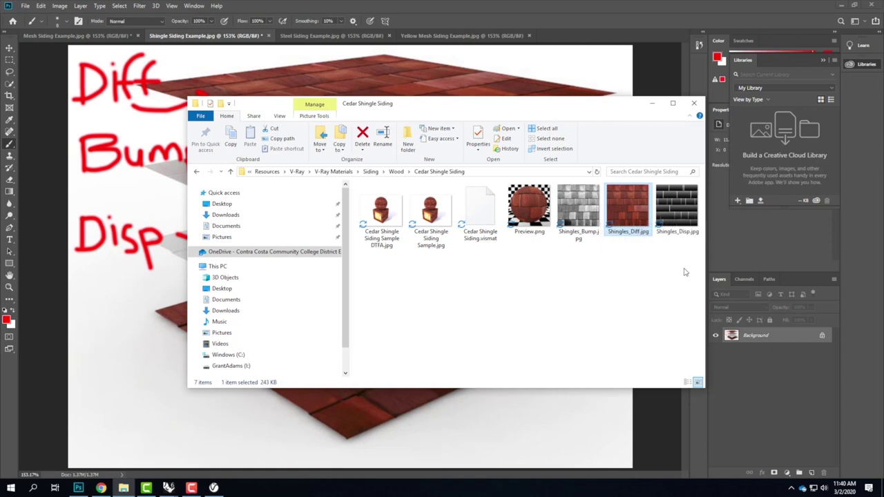
drag(684, 272, 578, 202)
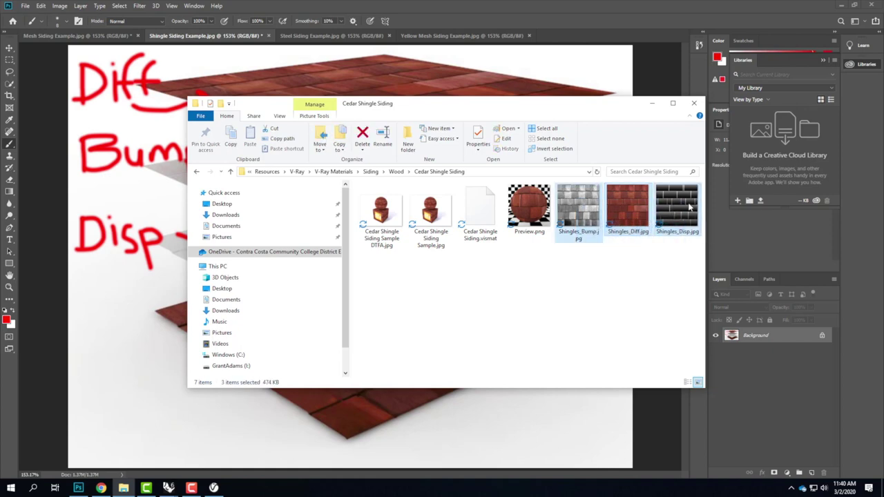
mouse_move(656, 212)
right_click(680, 212)
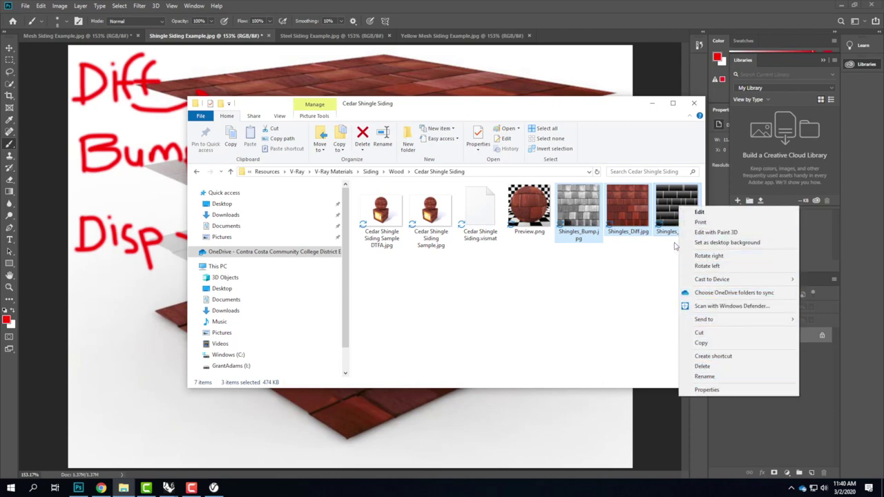
drag(667, 198, 585, 39)
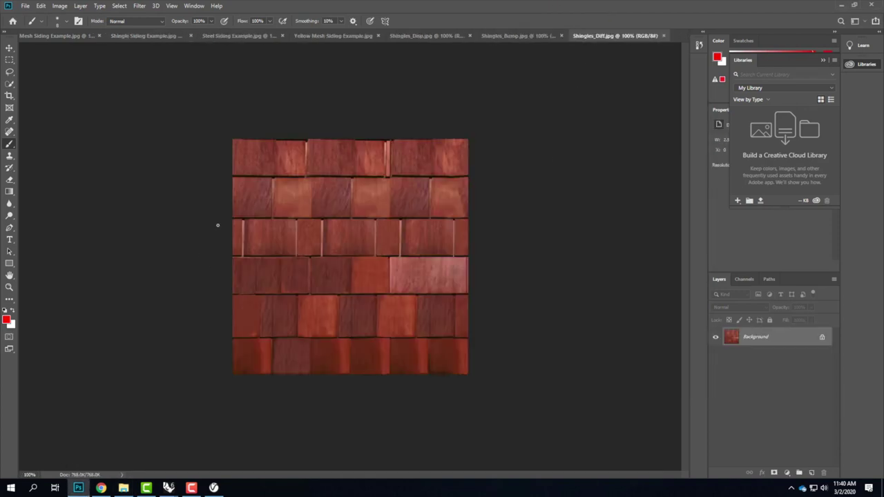
View the Shingles_Diff and Shingles_Bump images, each fitted to the window.
key(ctrl+0)
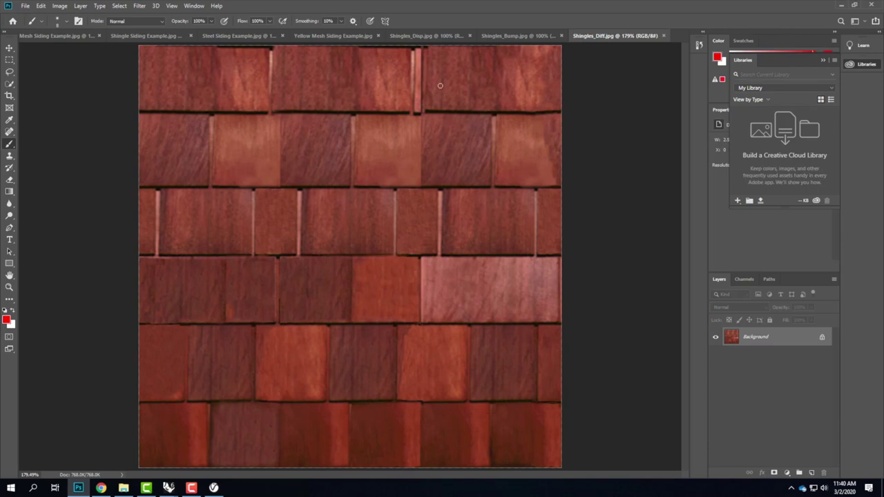
click(508, 36)
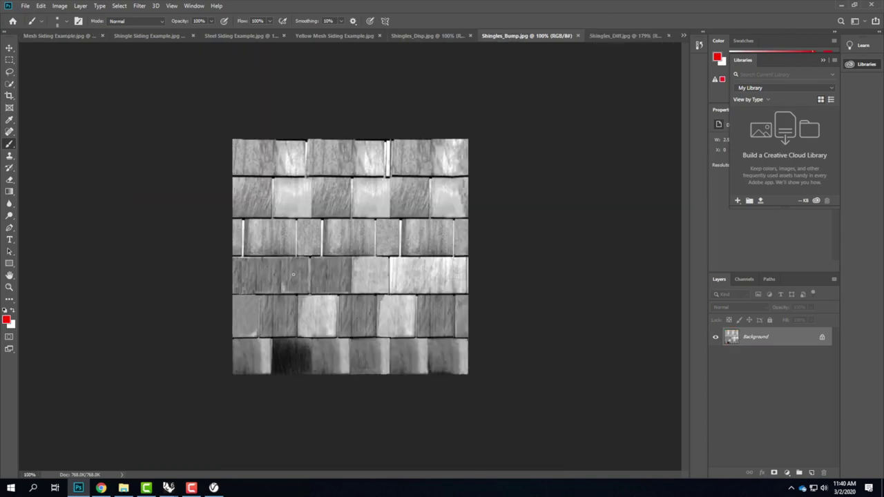
key(ctrl+0)
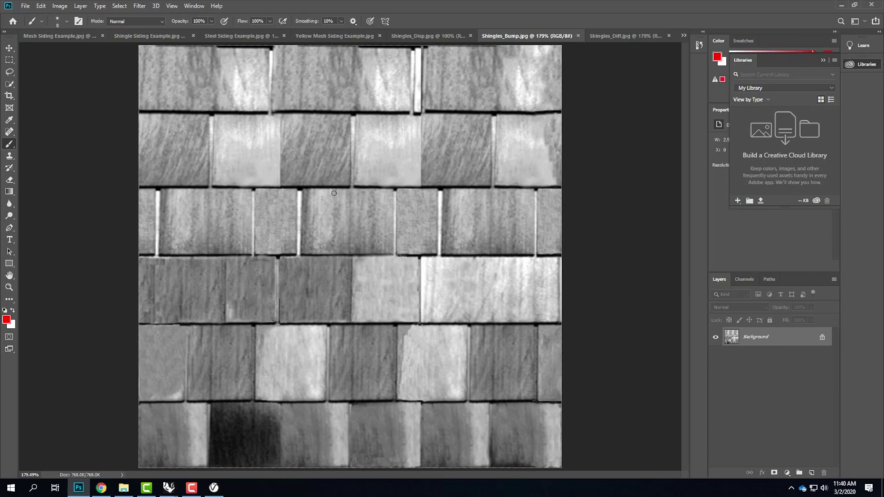
Bring up Shingles_Disp.jpg and invert its tones.
click(420, 36)
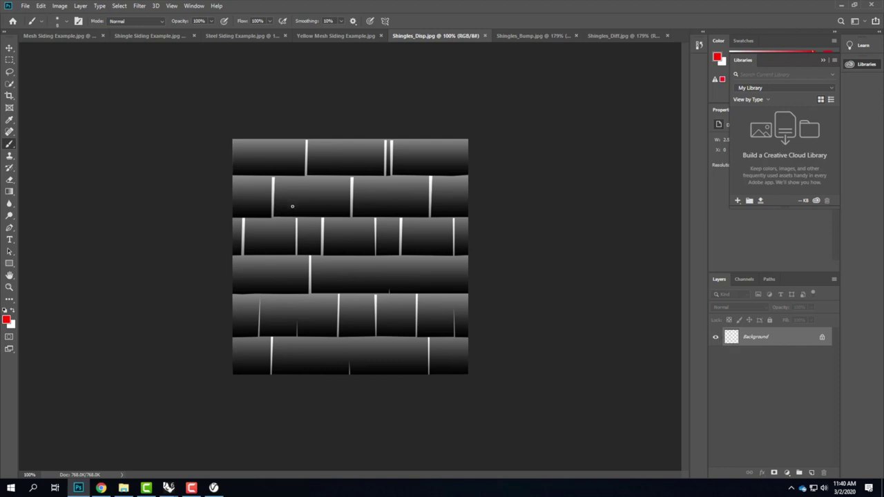
key(ctrl+i)
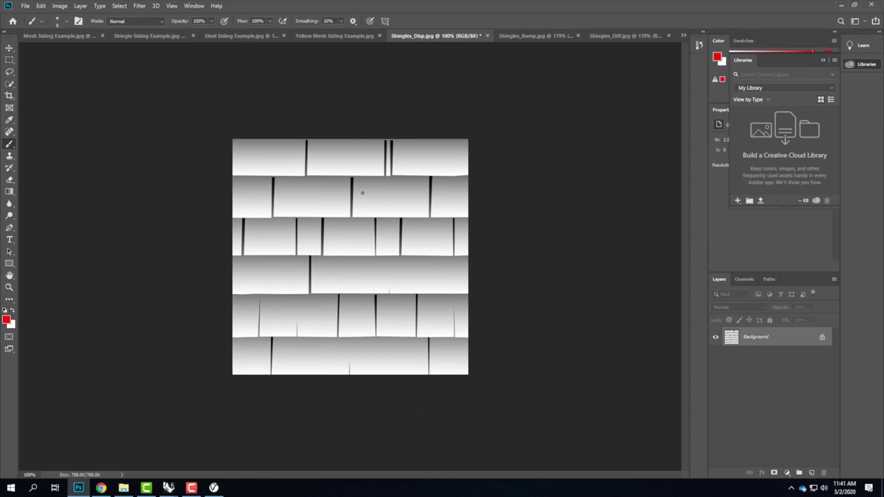
click(25, 6)
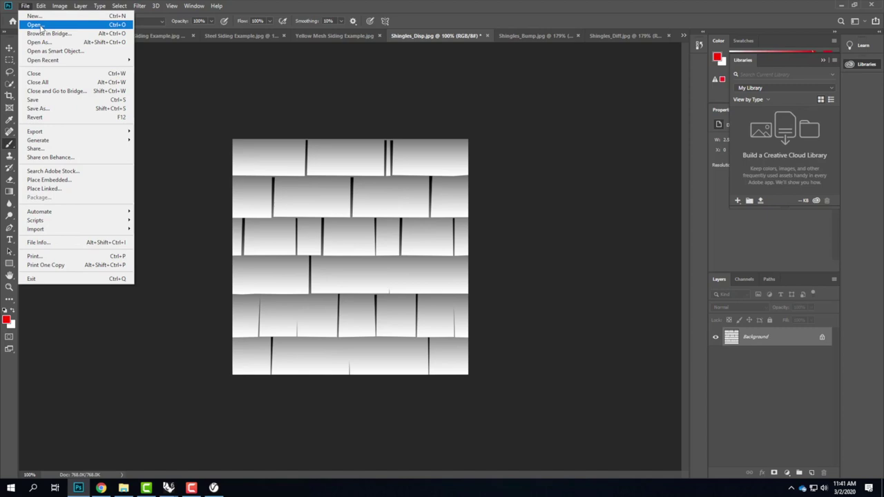
click(38, 25)
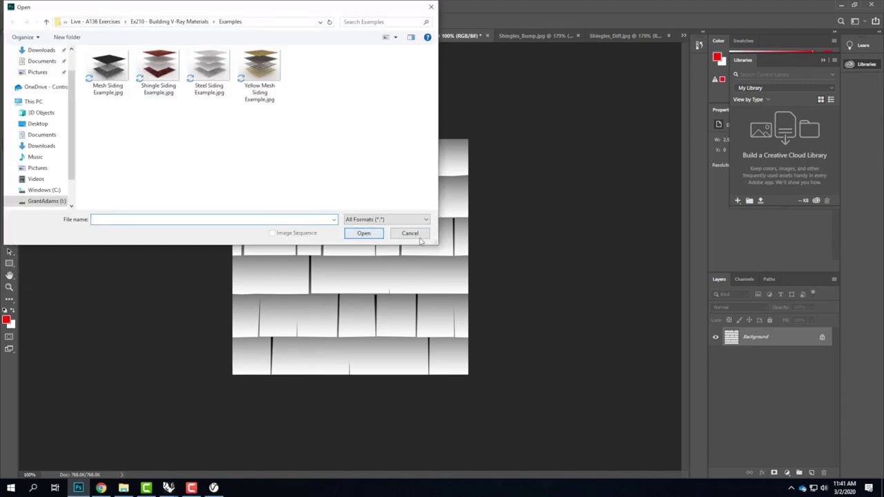
click(414, 234)
Open BDBATTN_bump.jpg and BDBATTN_disp.jpg from the Wood siding's Board & Batten folder in Photoshop.
click(123, 487)
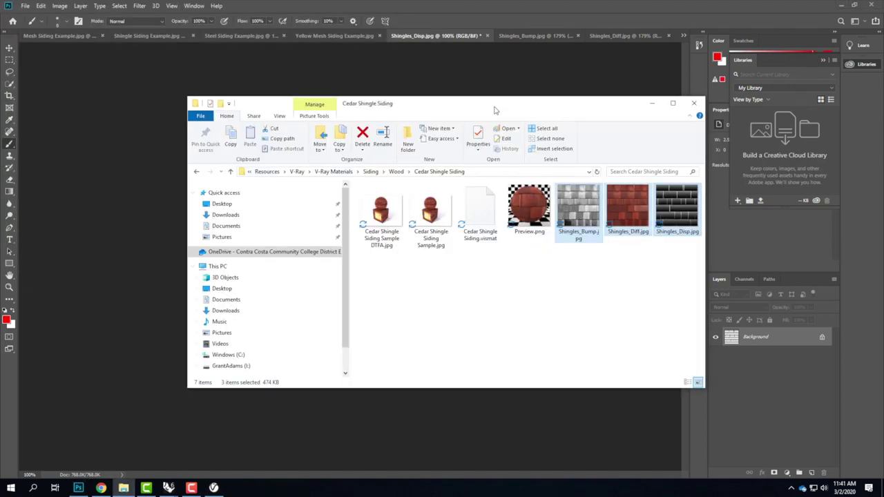
click(396, 172)
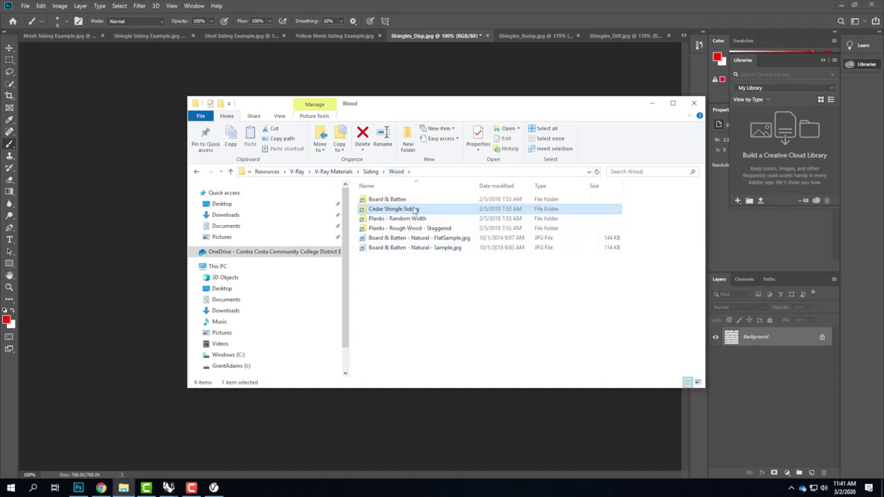
double_click(386, 199)
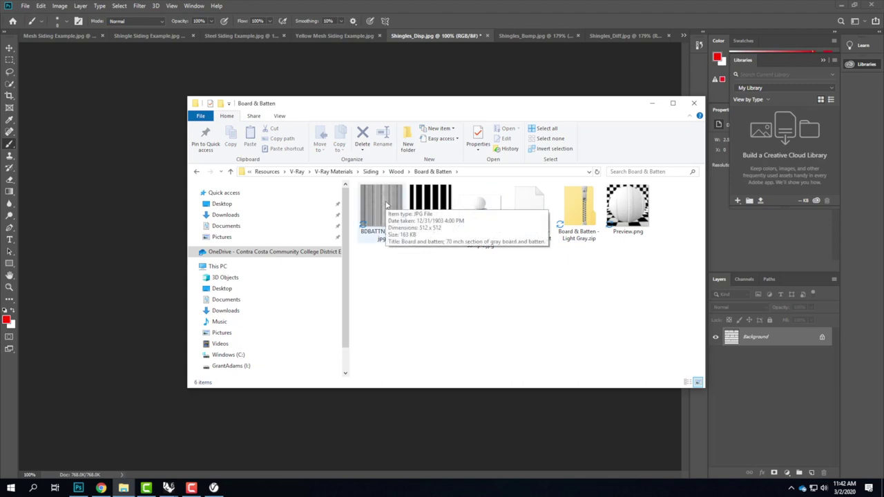
drag(446, 277, 588, 39)
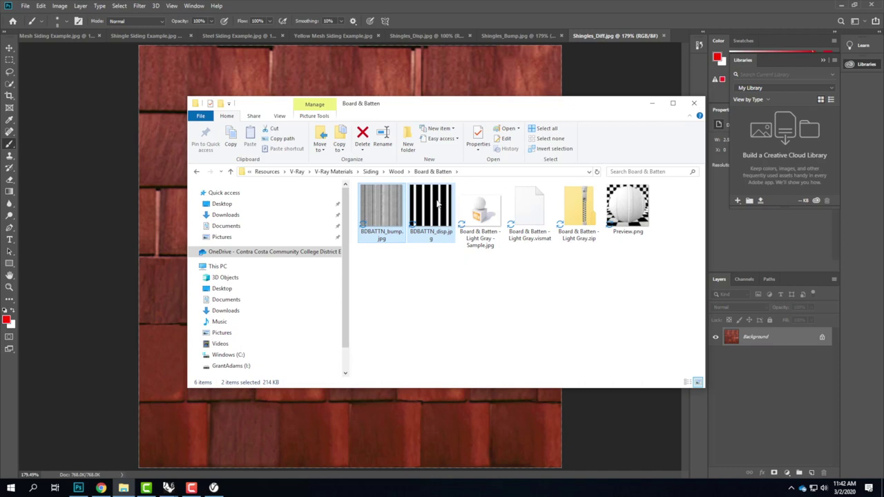
double_click(429, 236)
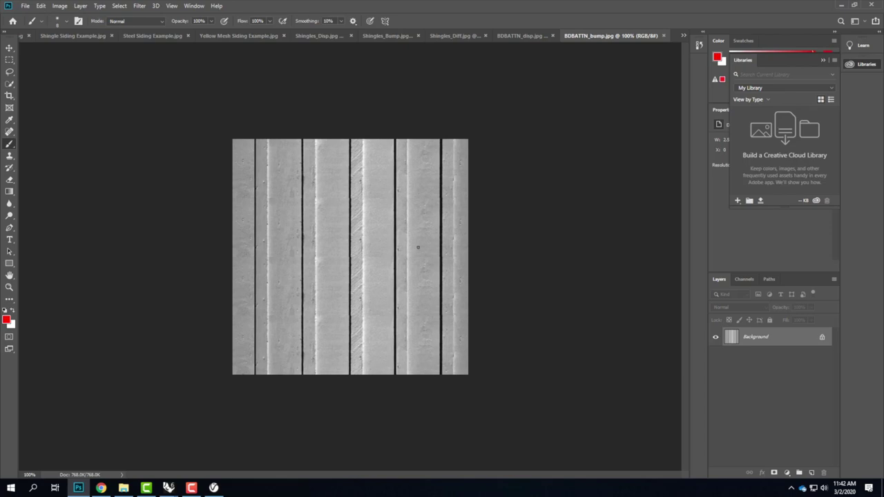
Switch to Chrome and view the beginning of the Downloadable Resource Packages page.
mouse_move(214, 488)
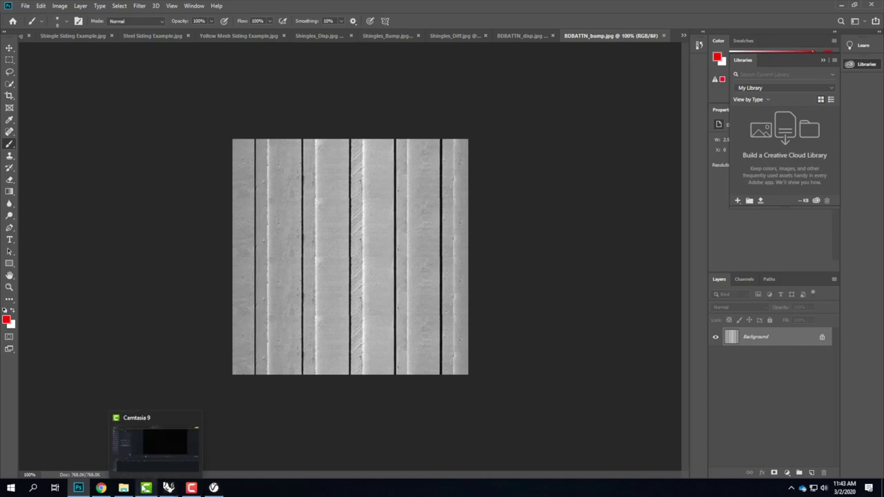
click(102, 488)
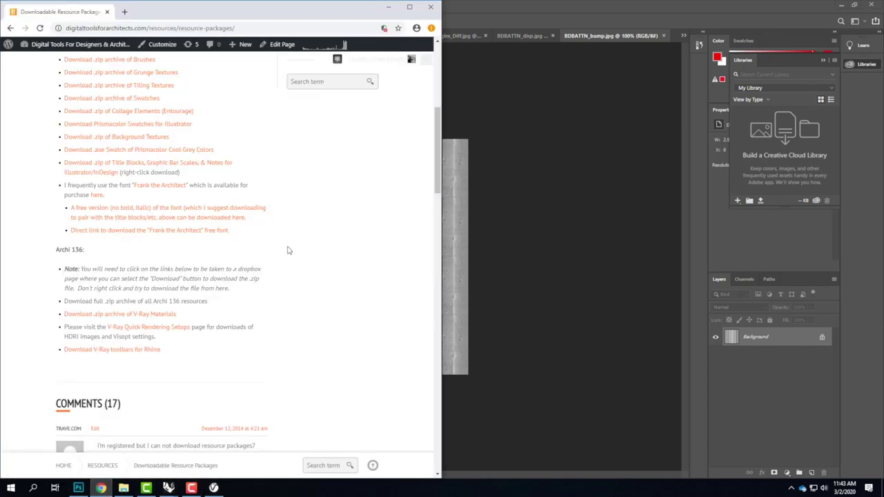
scroll(288, 250, up, 10)
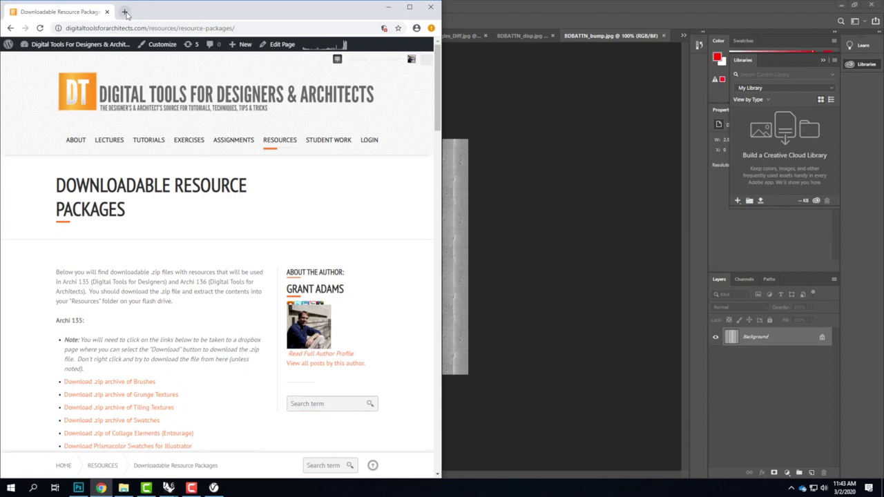
Load vraymaterials.co.uk in a new browser tab, requesting the address again until the site appears.
click(124, 11)
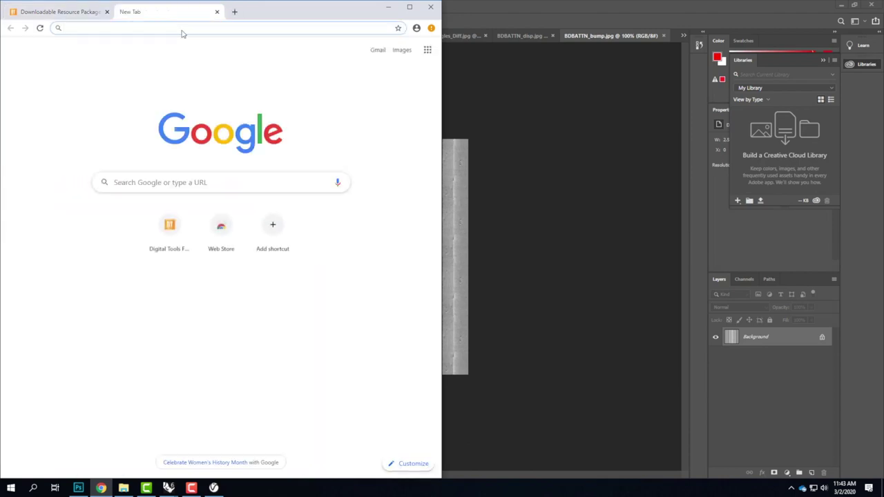
click(183, 31)
text(vraymat)
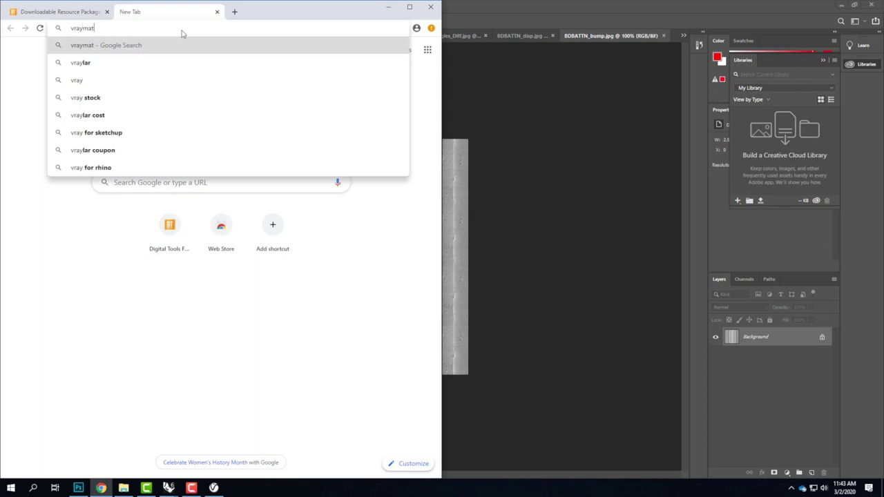
text(erials.co.uk)
key(Return)
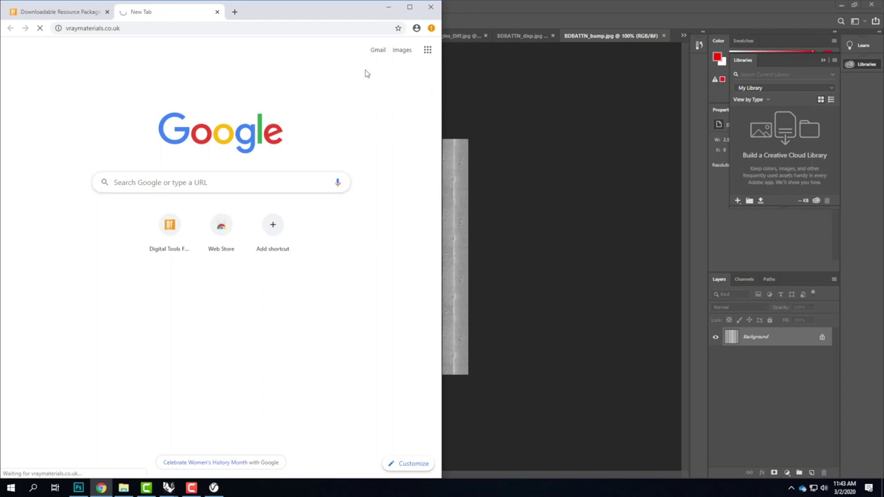
click(306, 27)
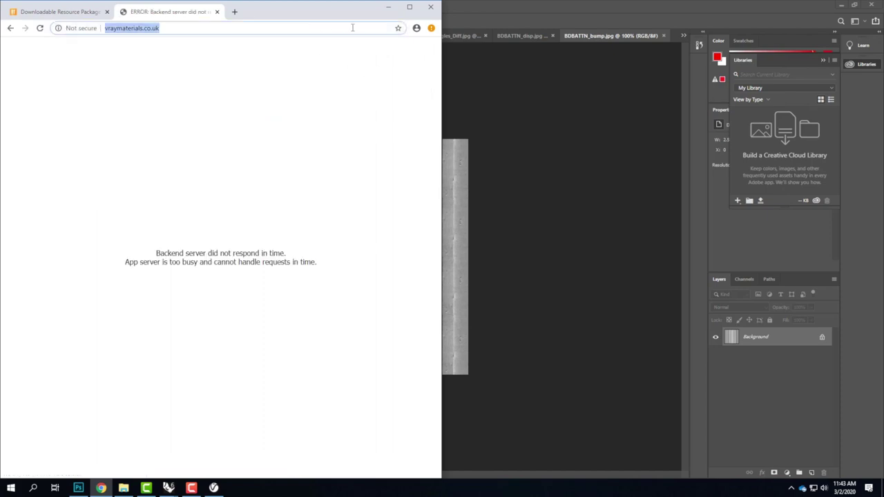
key(Return)
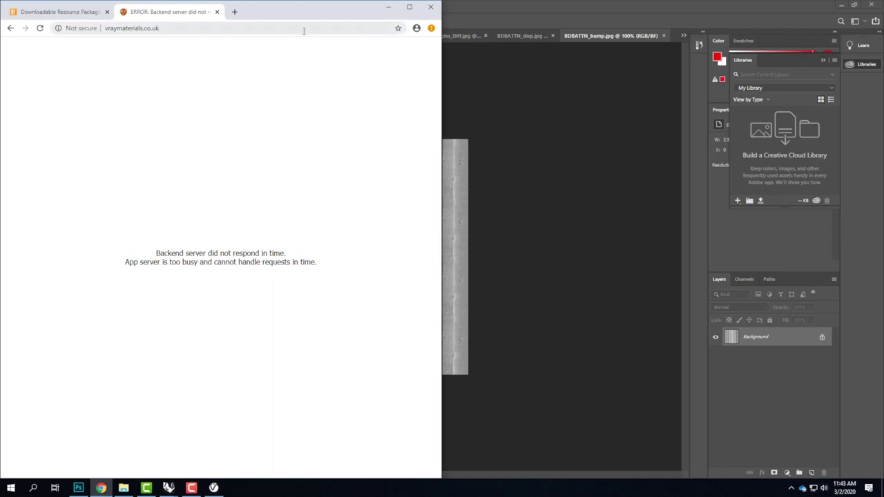
click(303, 29)
key(Return)
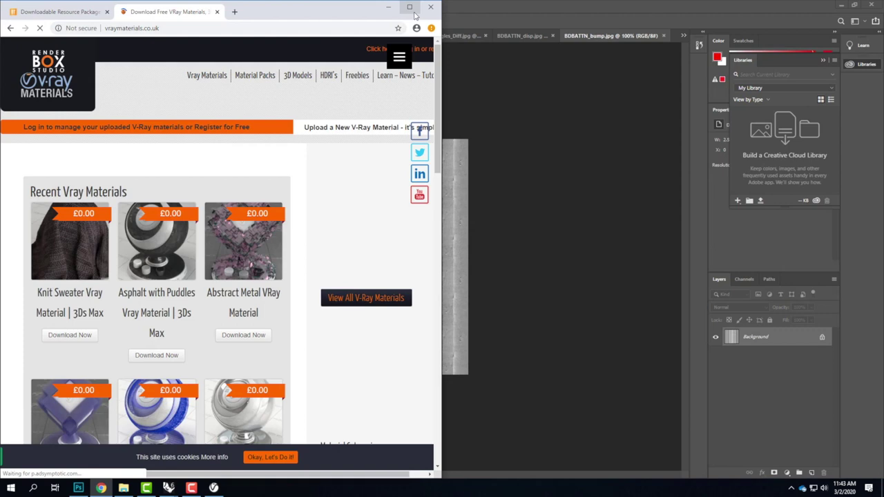
Maximize the browser window, look over the V-Ray materials home page, and open the Wood material category.
click(410, 7)
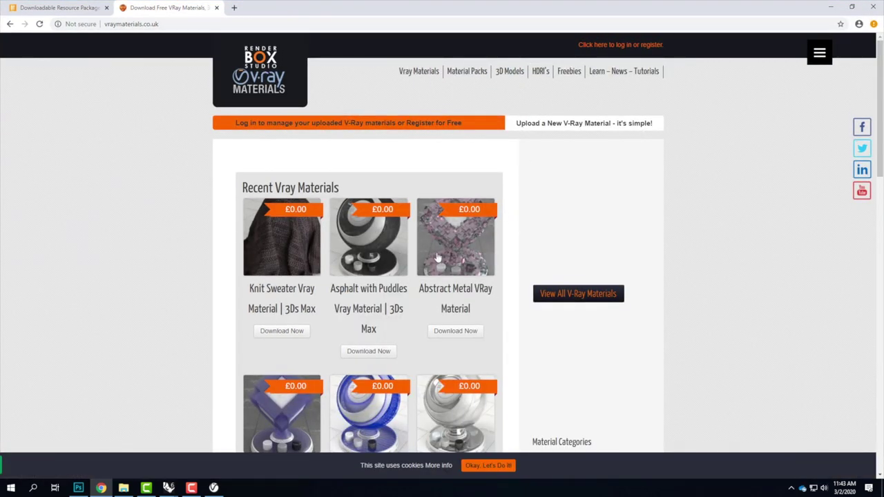
scroll(437, 257, down, 4)
scroll(437, 257, down, 2)
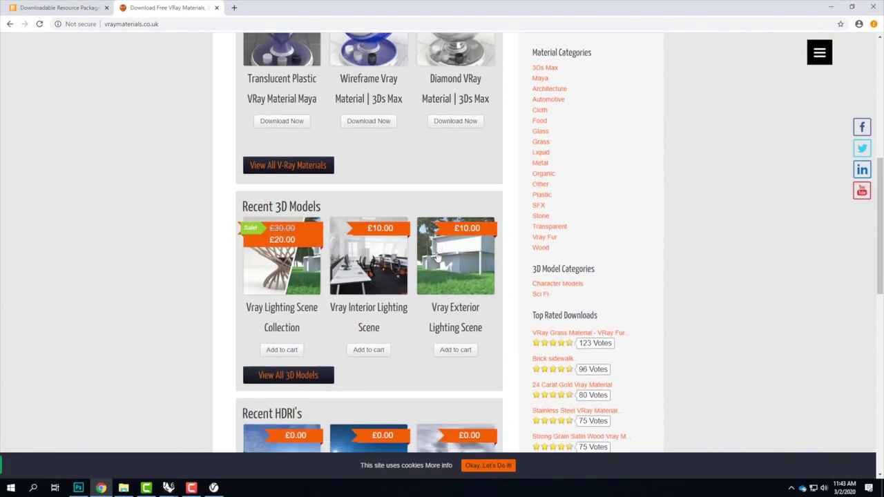
scroll(406, 101, up, 1)
scroll(406, 101, up, 2)
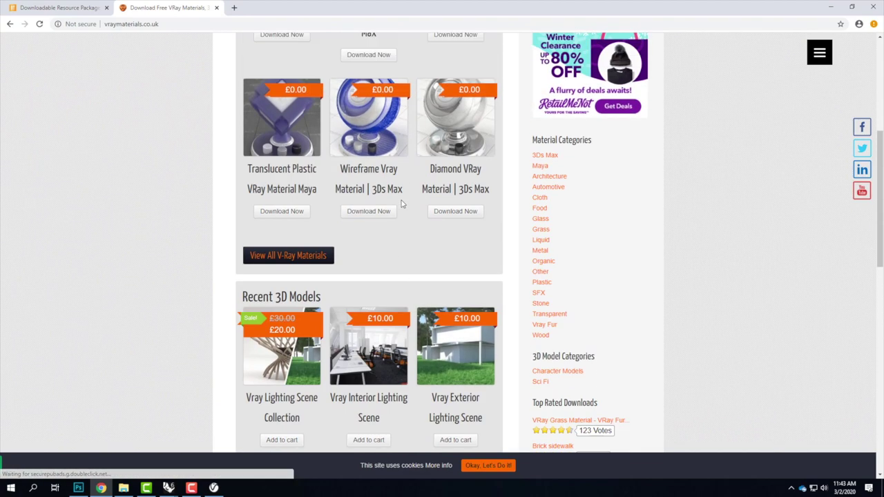
click(539, 359)
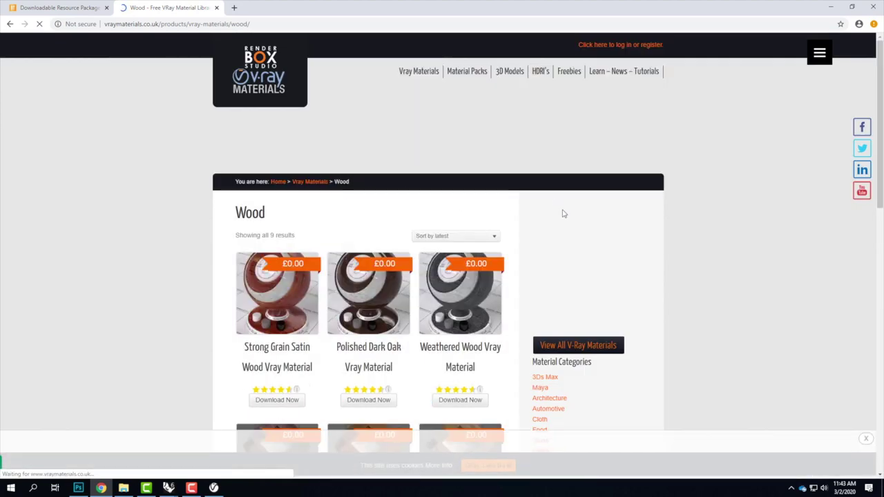
Download the free Multi-Wood Cladding VRay Material from the Wood category, dismissing the Facebook pop-up.
scroll(563, 212, down, 2)
scroll(562, 212, down, 4)
scroll(562, 213, down, 1)
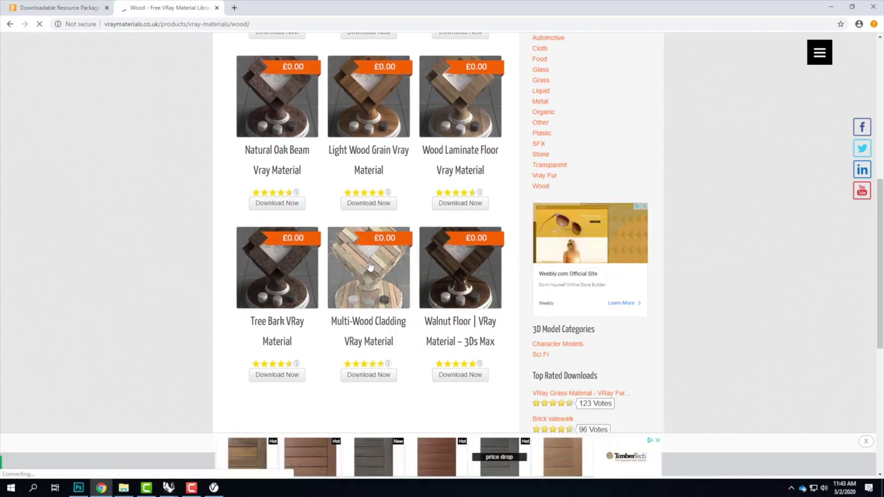
click(374, 205)
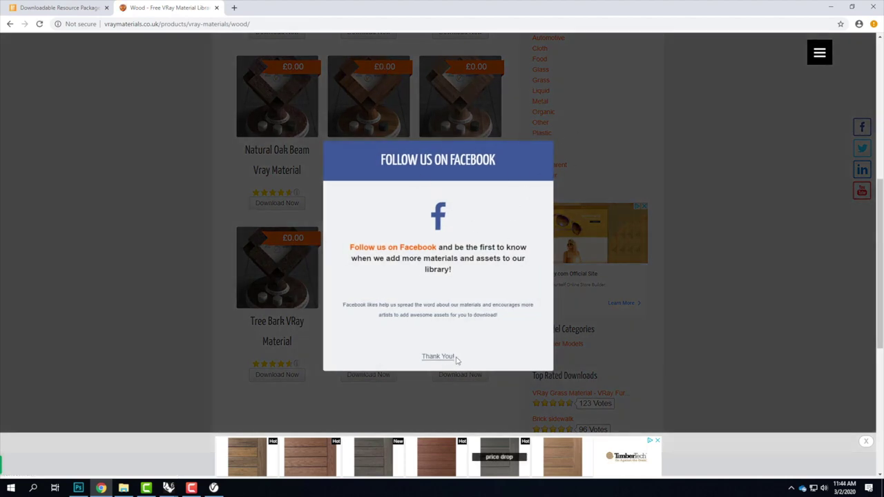
click(743, 274)
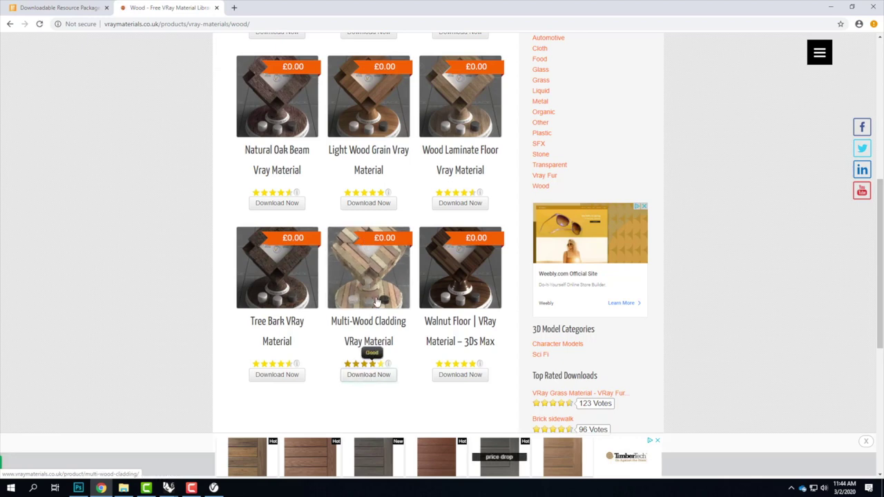
click(366, 376)
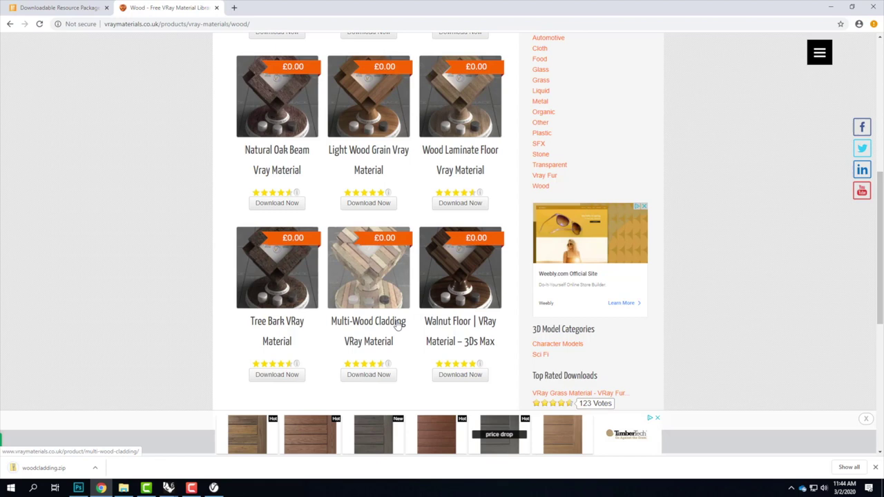
Show woodcladding.zip in its folder and extract it to the woodcladding folder in Downloads.
click(95, 468)
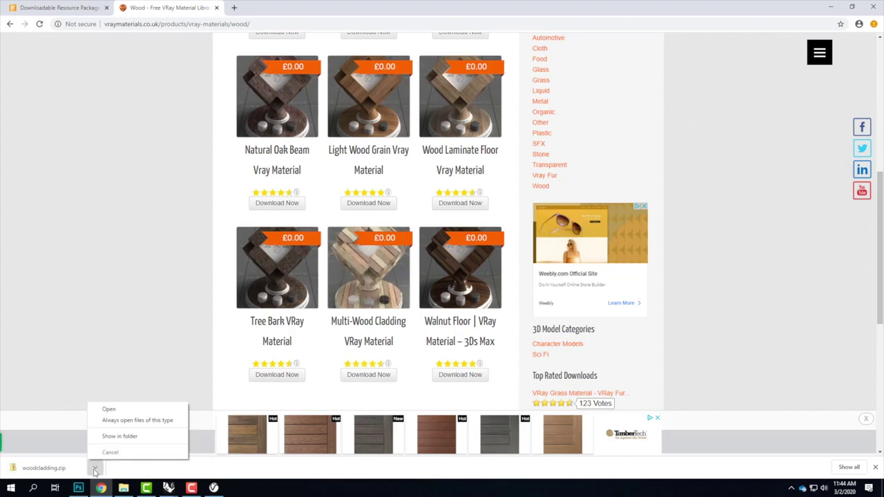
click(127, 442)
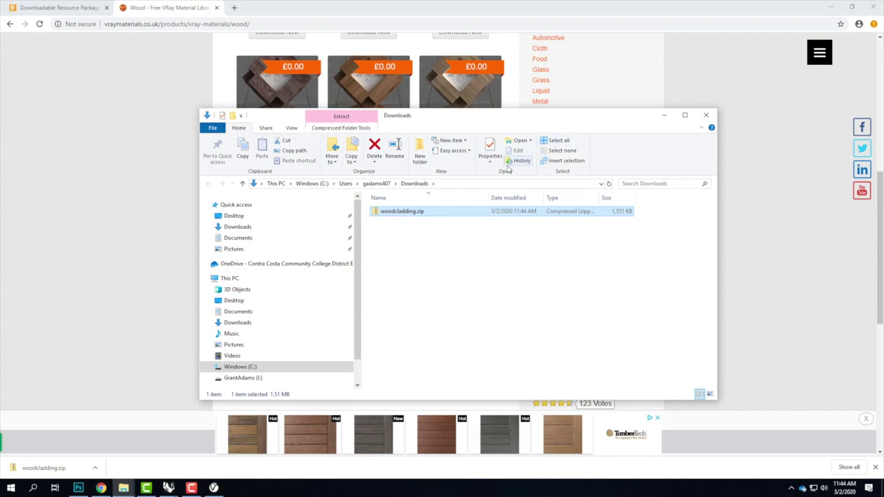
click(345, 128)
click(343, 147)
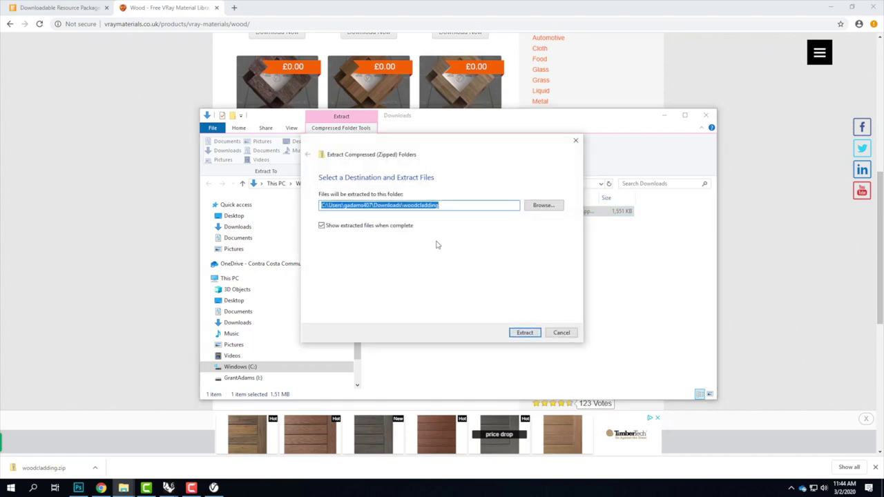
click(527, 333)
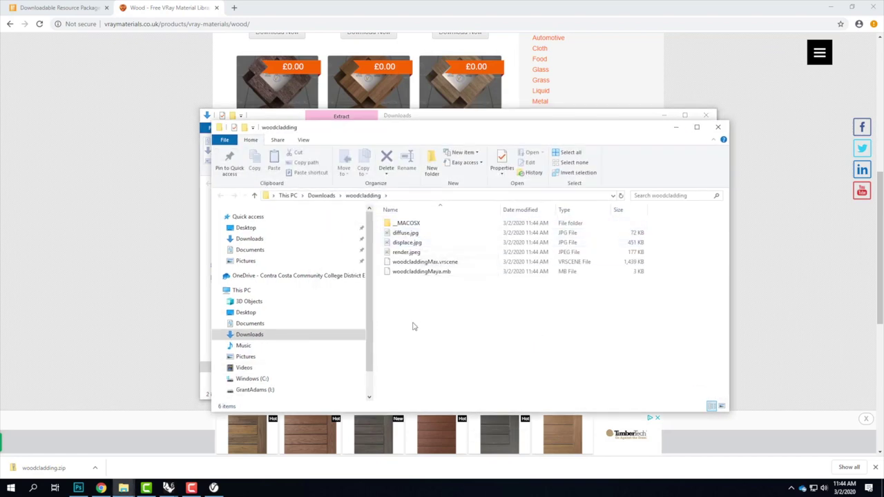
View the extracted diffuse.jpg, displace.jpg and render.jpeg images one after another, closing each after viewing.
click(420, 234)
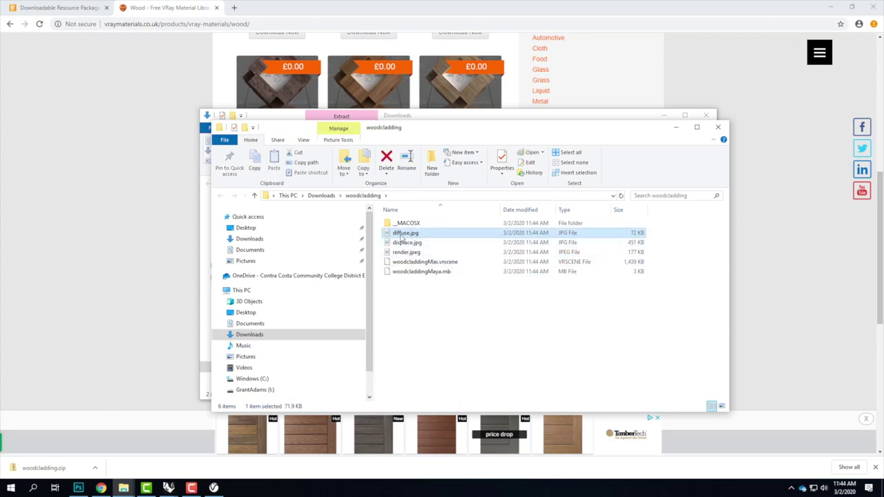
double_click(412, 235)
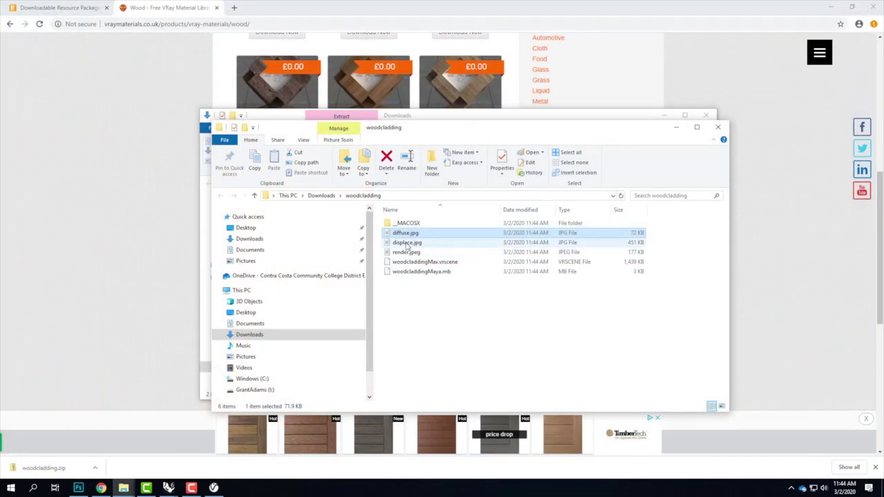
double_click(409, 243)
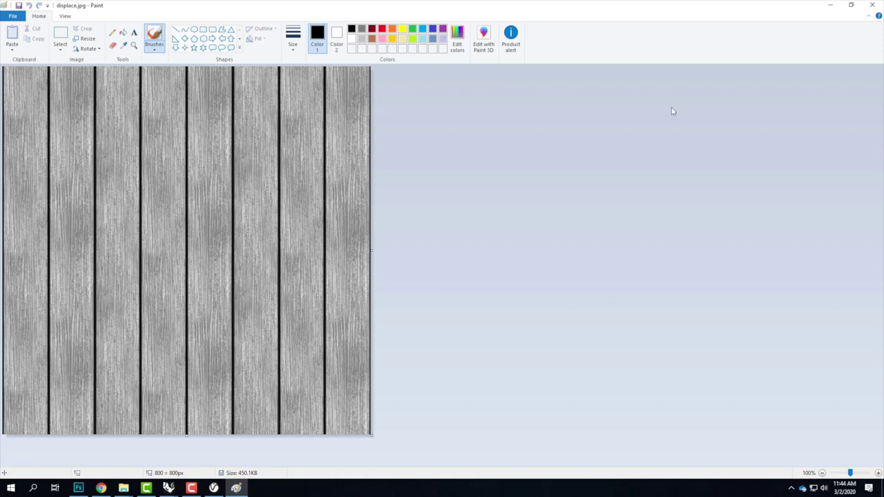
click(872, 4)
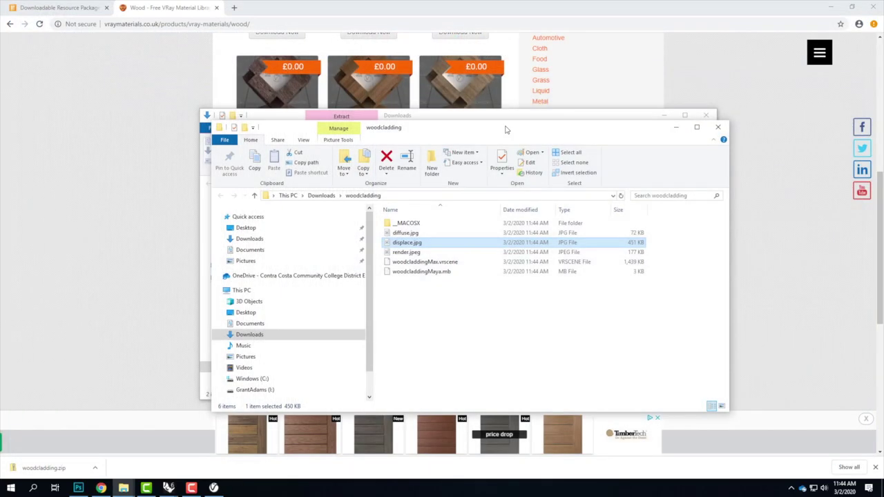
double_click(406, 253)
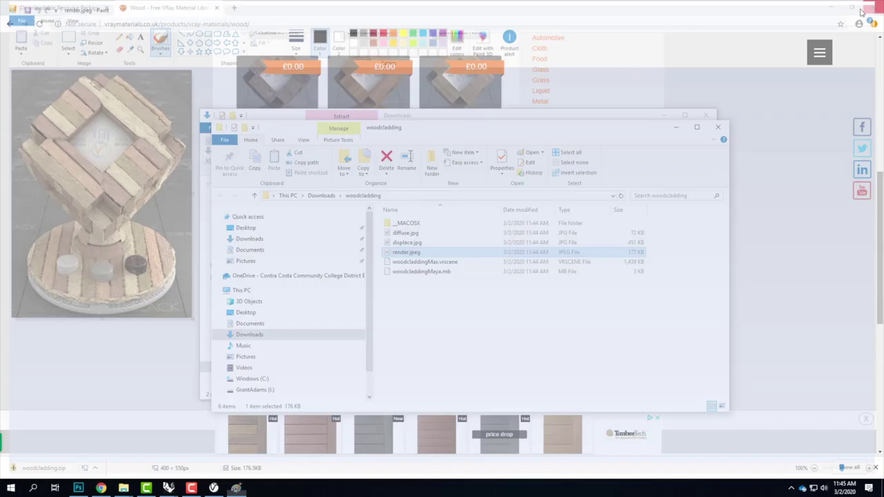
click(872, 5)
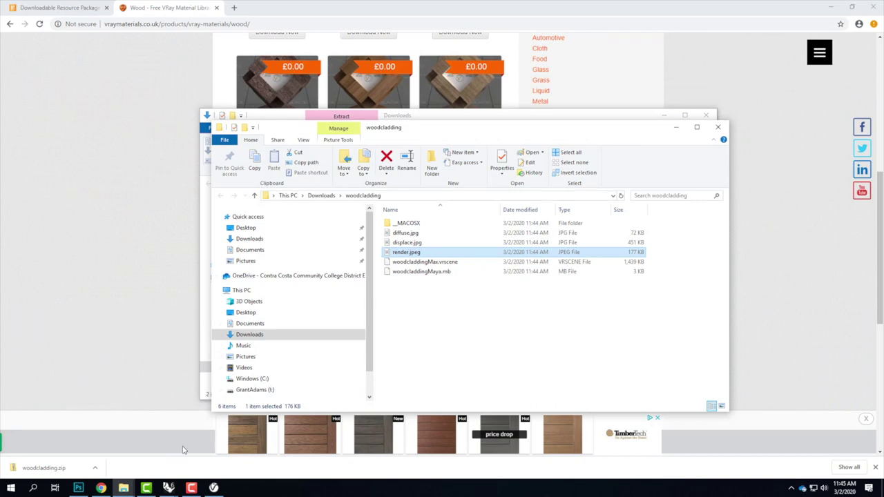
click(402, 234)
click(402, 242)
click(402, 234)
click(403, 244)
click(403, 224)
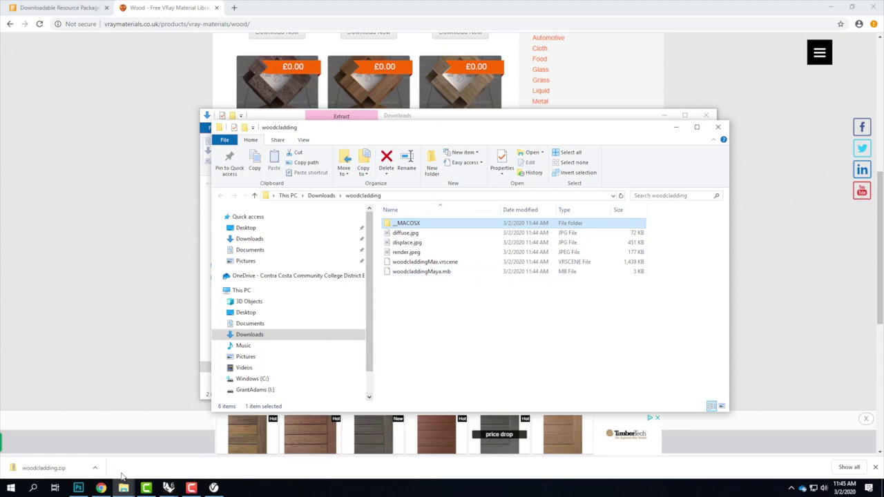
Switch to the Materials-Test.3dm model in Rhino and close the V-Ray frame buffer.
click(170, 488)
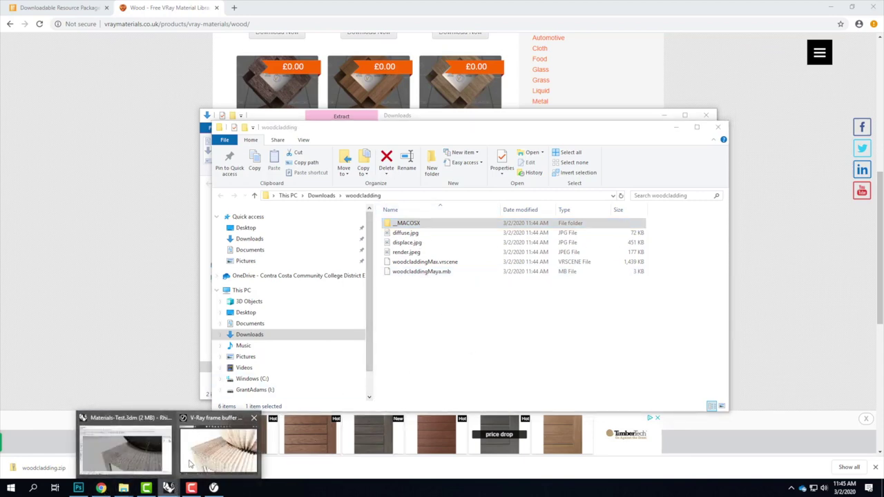
click(120, 447)
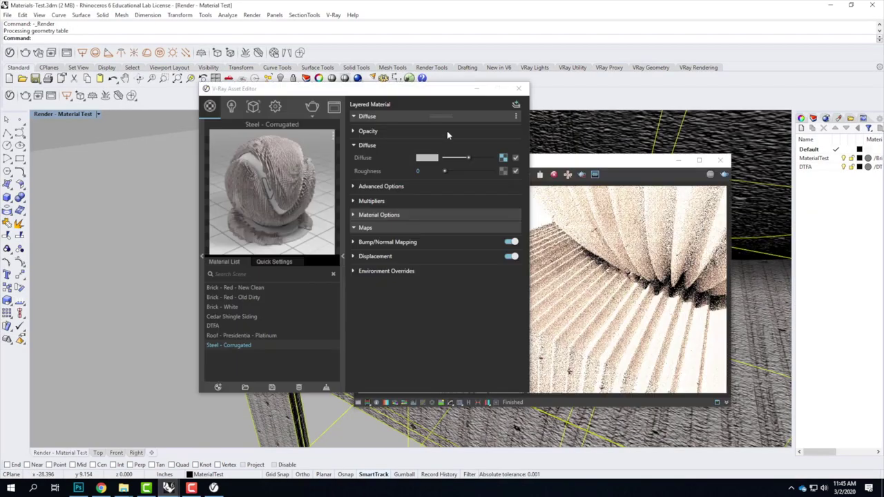
drag(571, 162, 616, 135)
click(764, 134)
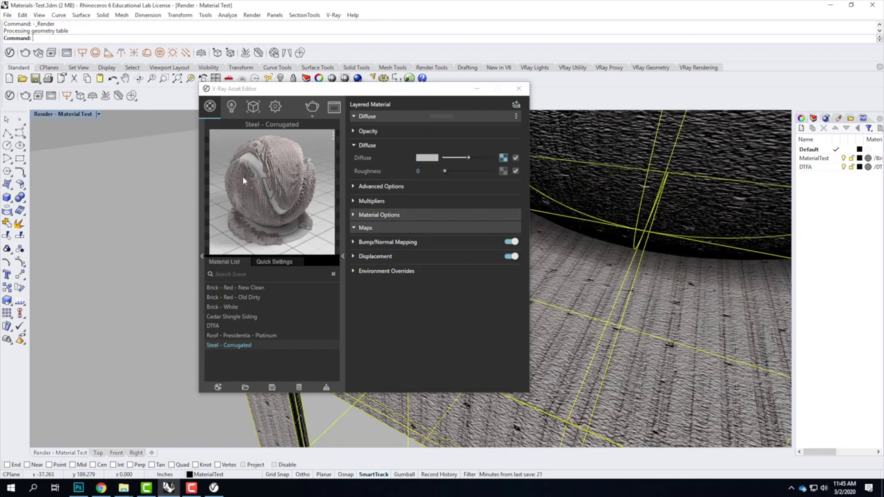
Create a new Generic V-Ray material and name it "Wood Planks - Rough".
click(218, 387)
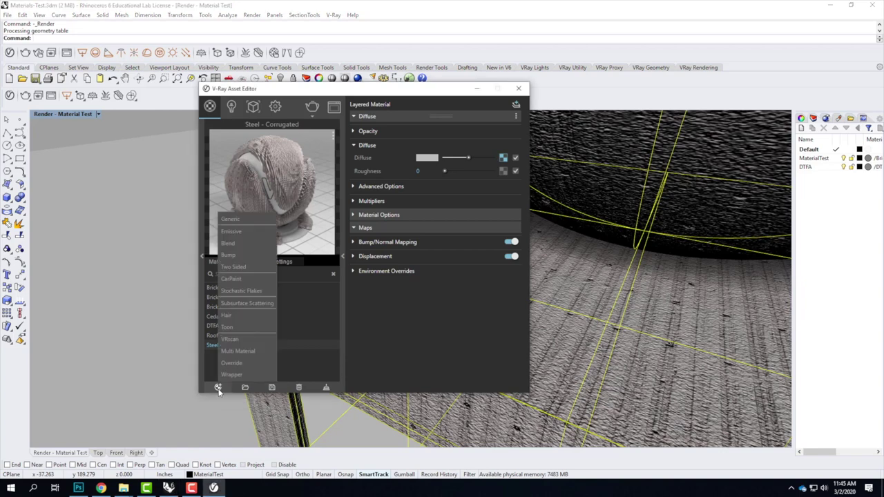
click(245, 220)
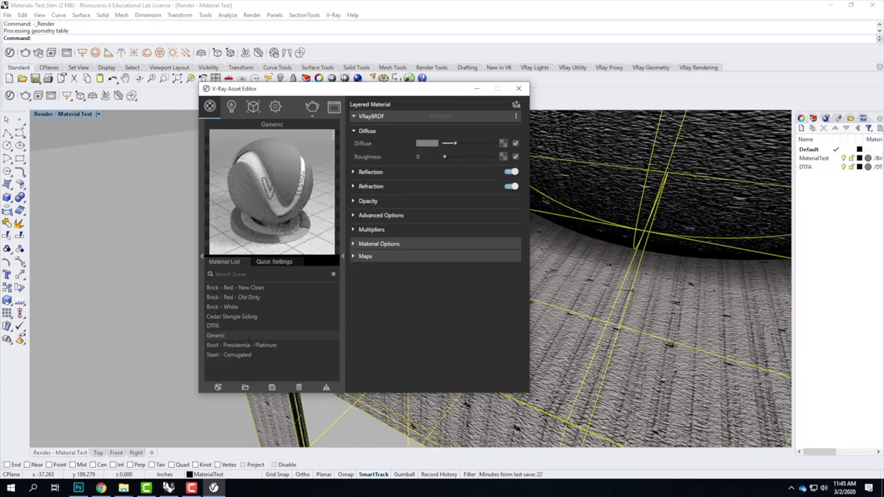
text(Wood P)
text(lain)
text(ks - )
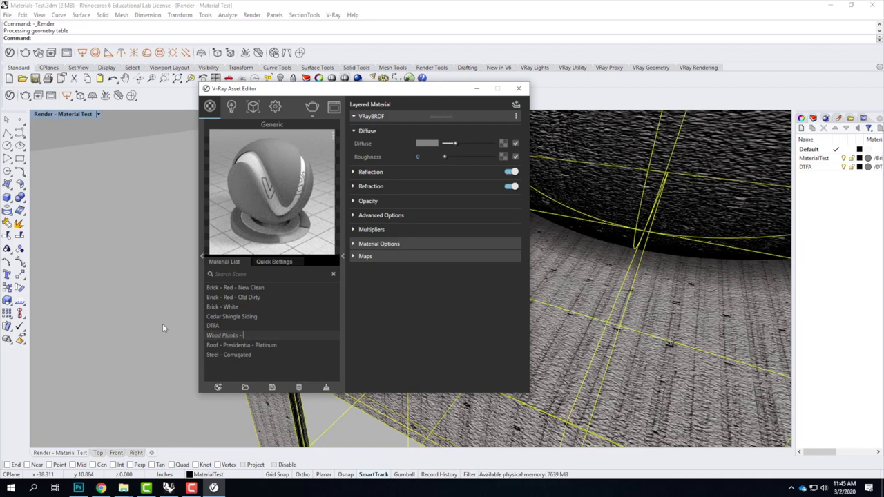
text(Rough)
key(Return)
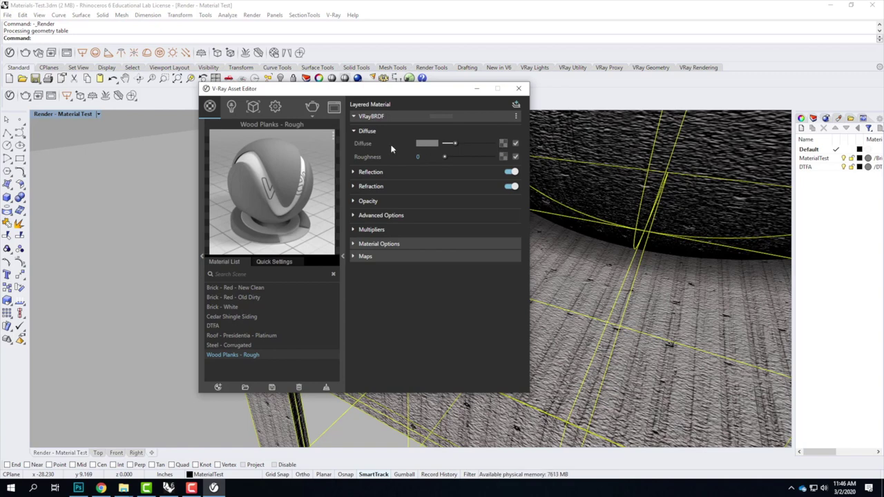
Load diffuse.jpg from the Downloads woodcladding folder as the bitmap for the Wood Planks - Rough material's diffuse color.
click(503, 144)
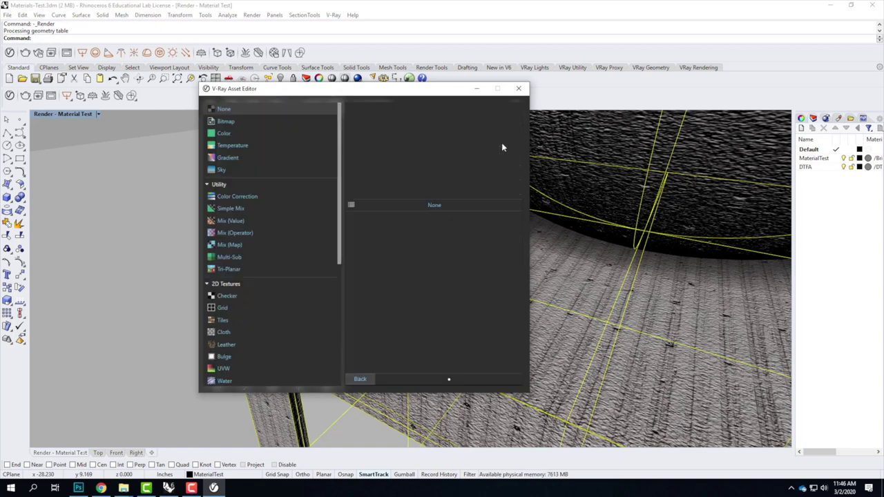
click(226, 121)
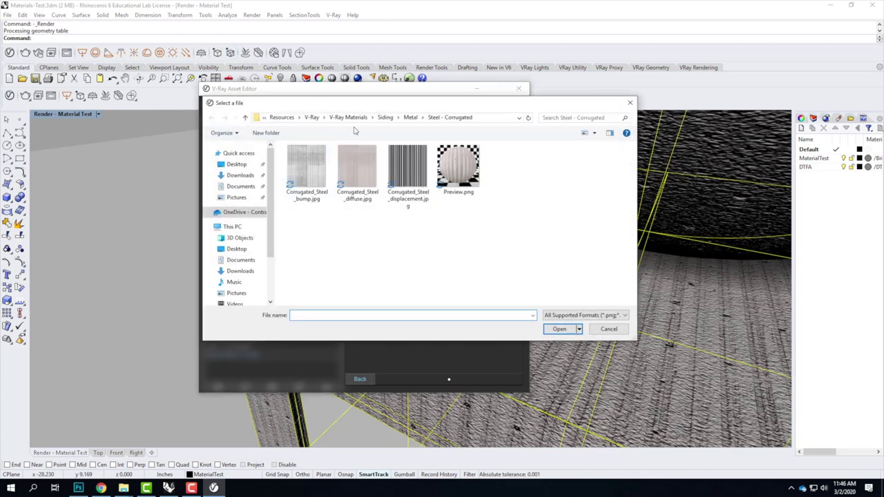
click(238, 176)
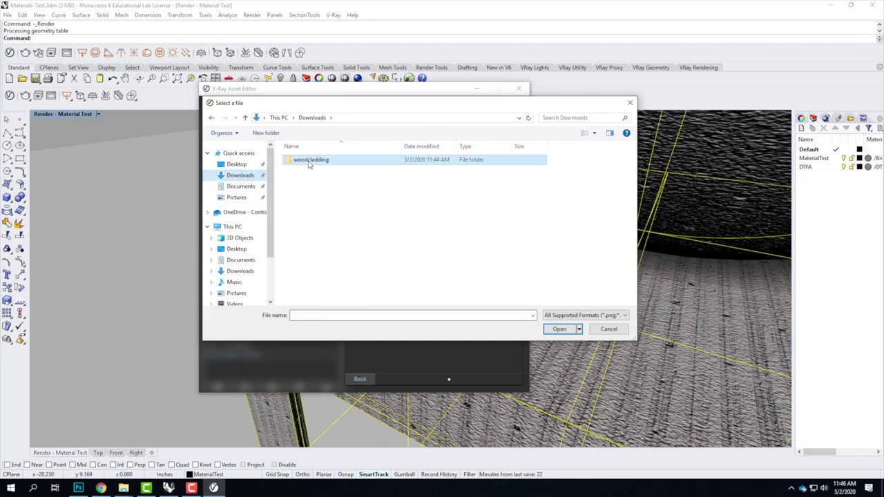
double_click(311, 160)
click(376, 183)
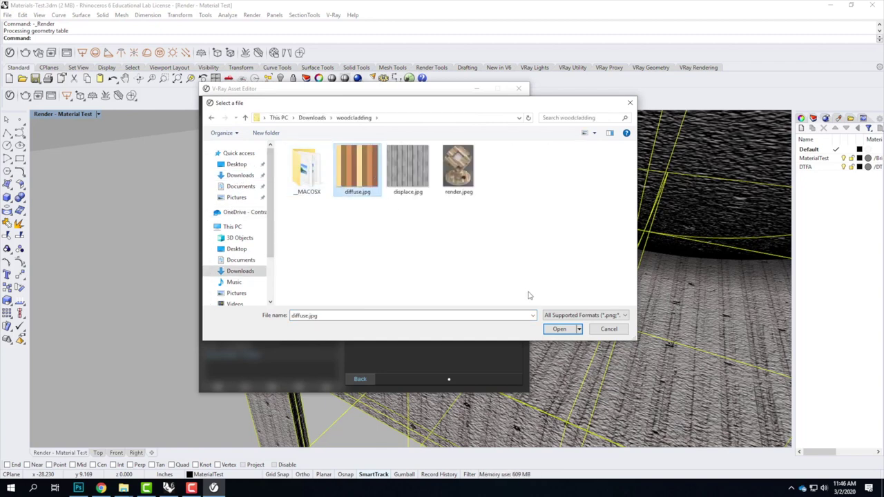
click(560, 330)
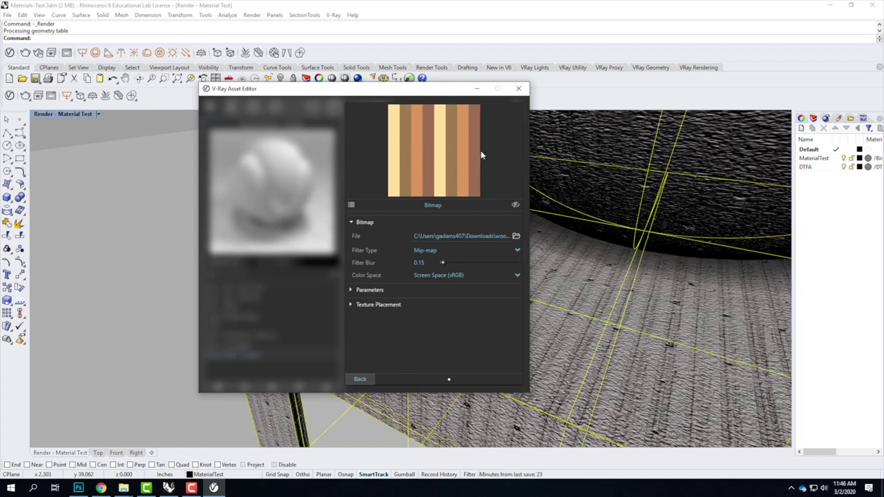
click(360, 379)
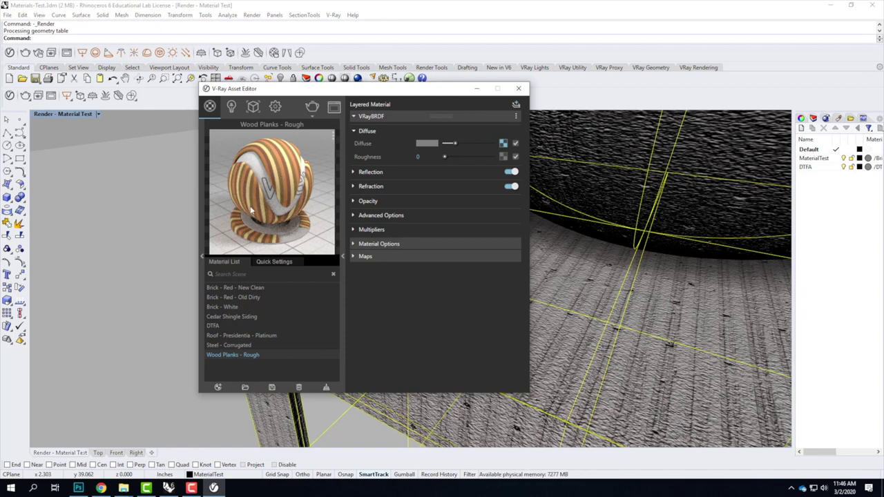
Apply the Wood Planks - Rough material to the selected test geometry and move the V-Ray Asset Editor aside to reveal it.
right_click(238, 351)
click(268, 272)
drag(334, 91, 216, 87)
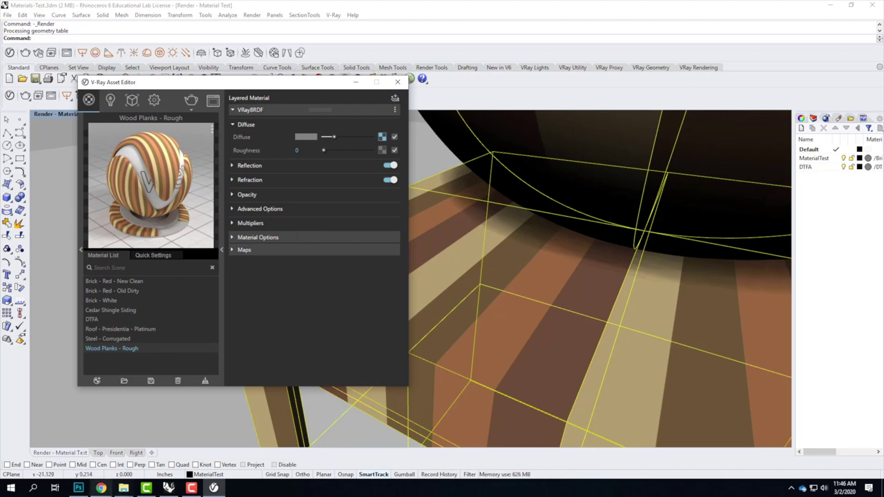
Switch to the woodcladding folder in File Explorer and open displace.jpg to examine its grayscale plank texture.
mouse_move(123, 488)
mouse_move(255, 438)
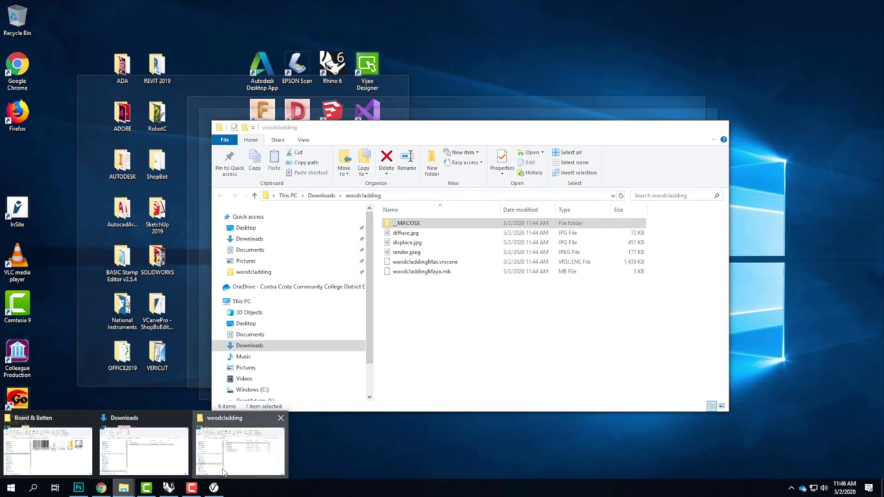
click(223, 473)
double_click(406, 243)
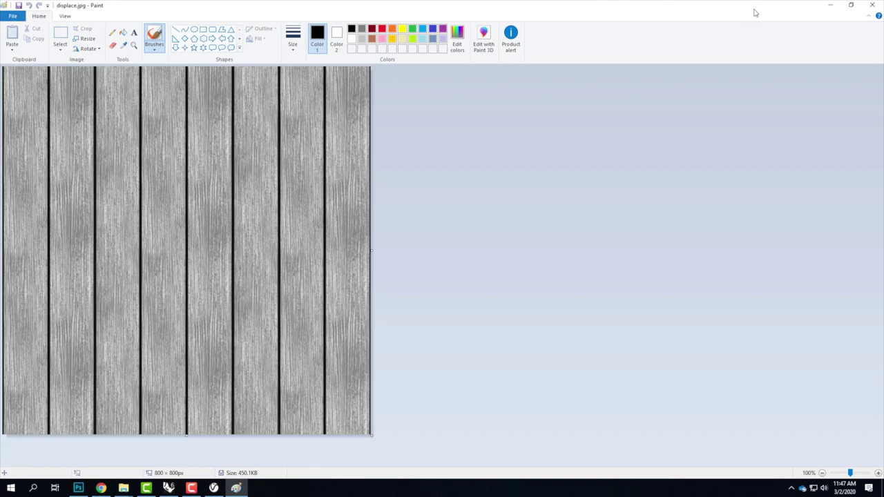
Return from the displace.jpg image to the V-Ray Asset Editor and enable displacement in the Wood Planks - Rough material's maps.
click(829, 5)
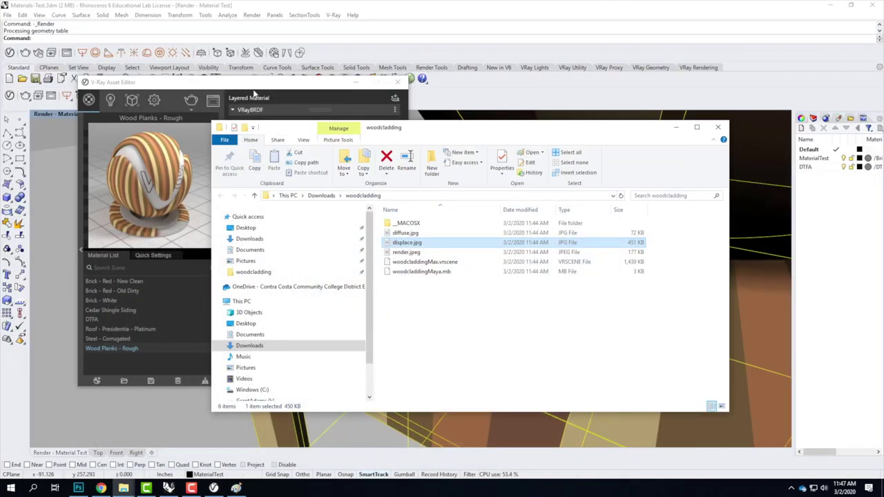
click(263, 84)
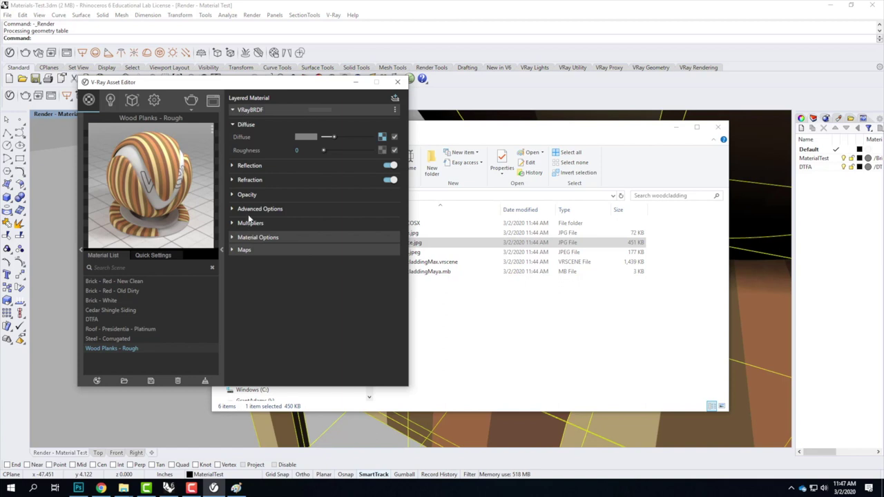
click(232, 250)
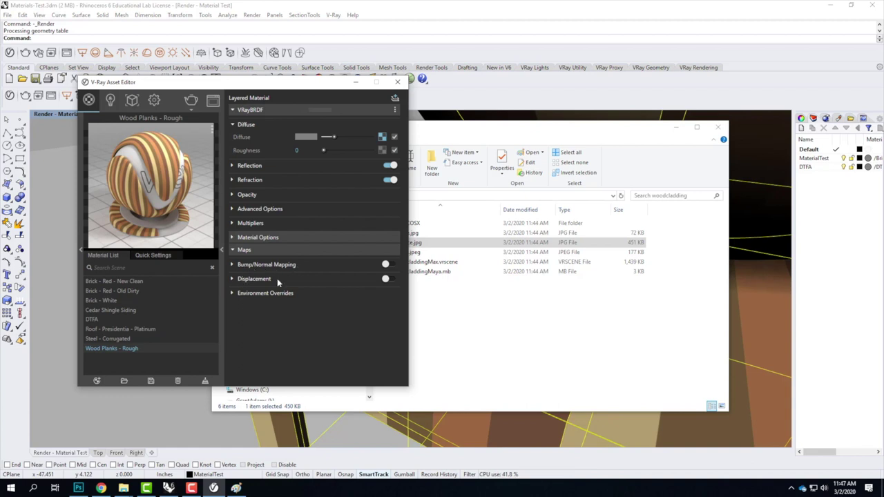
click(233, 279)
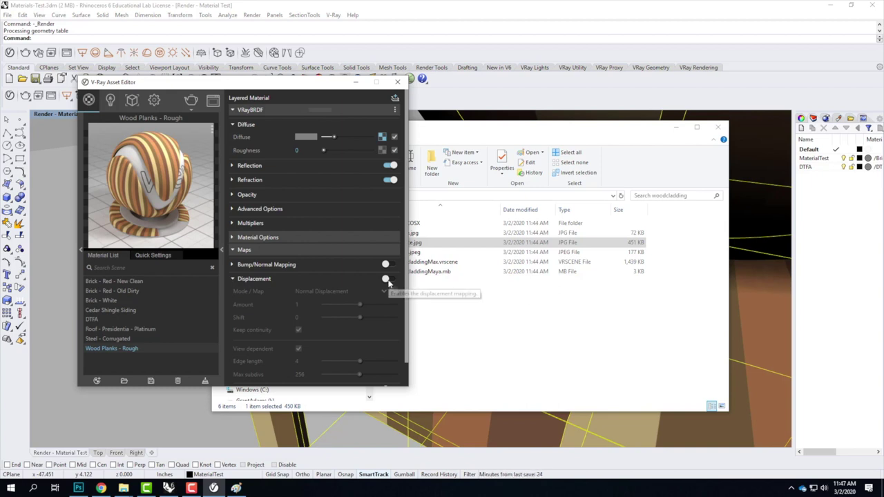
click(386, 280)
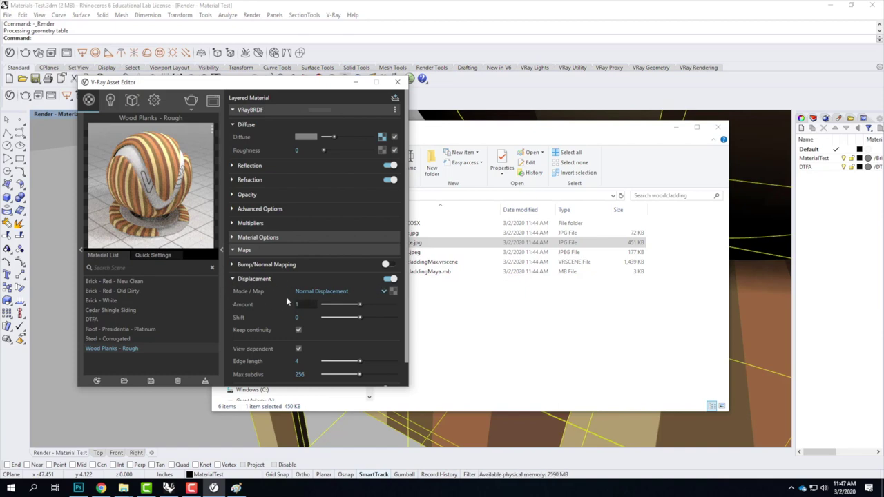
Load displace.jpg from the woodcladding folder as the bitmap for the Wood Planks - Rough material's displacement map.
click(393, 292)
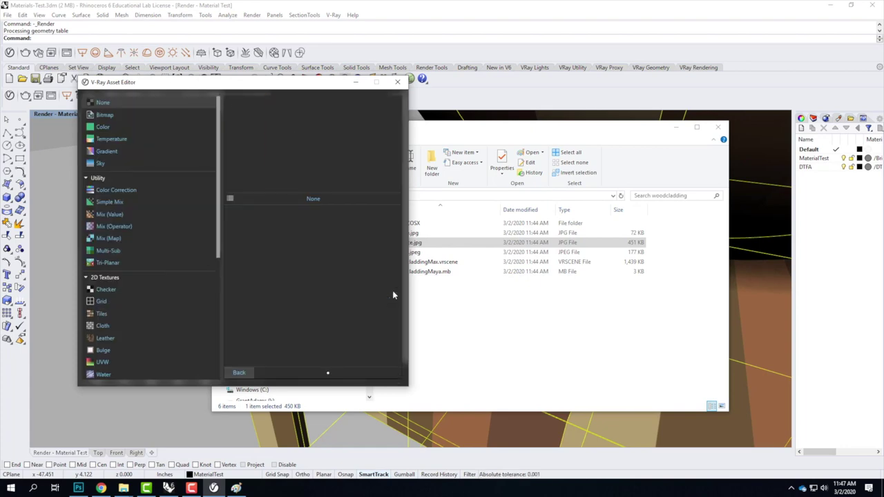
click(105, 114)
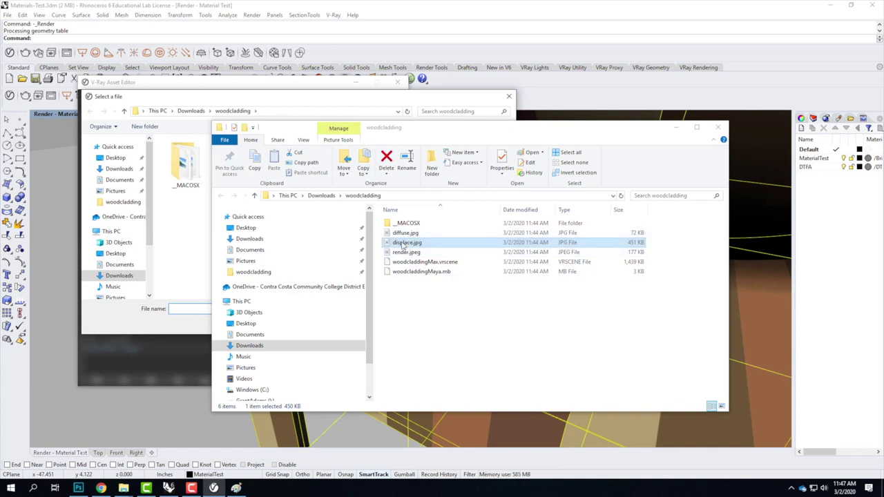
click(404, 246)
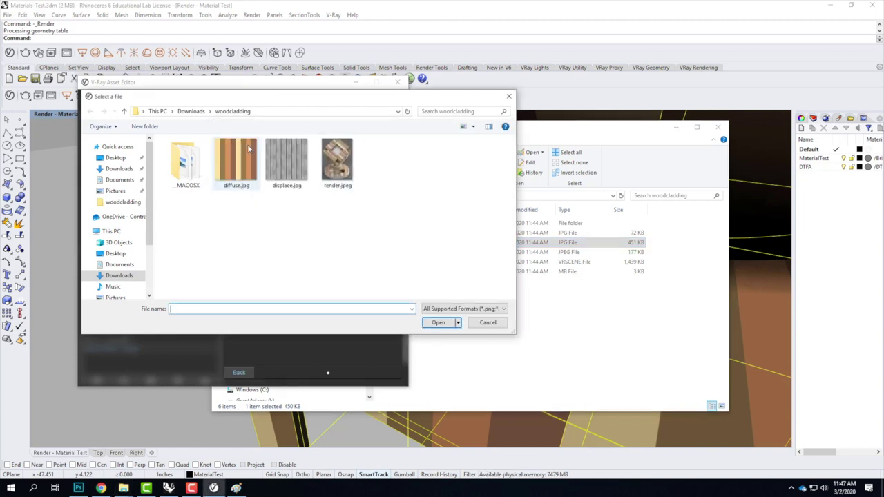
click(295, 159)
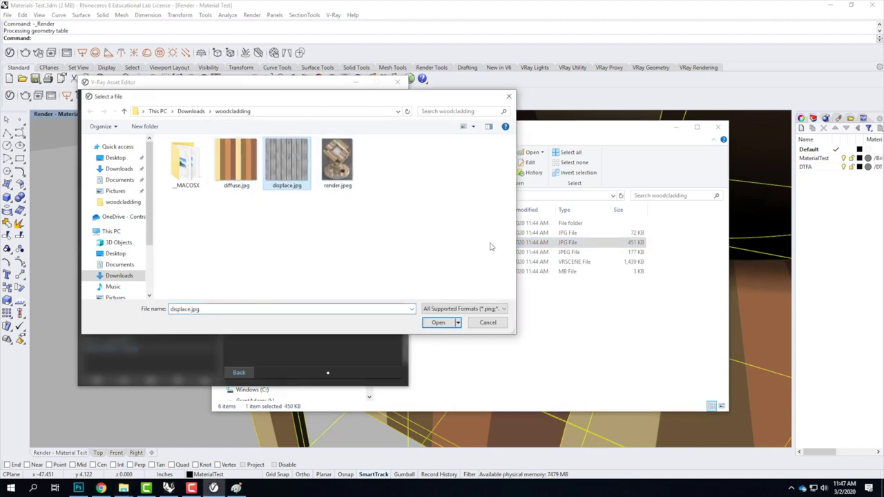
click(447, 322)
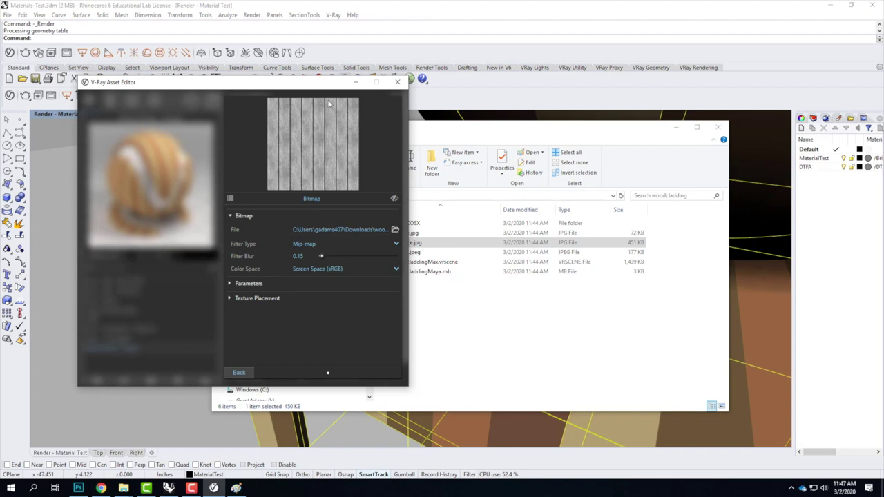
click(238, 373)
Set the displacement amount of the Wood Planks - Rough material to 0.5.
click(298, 348)
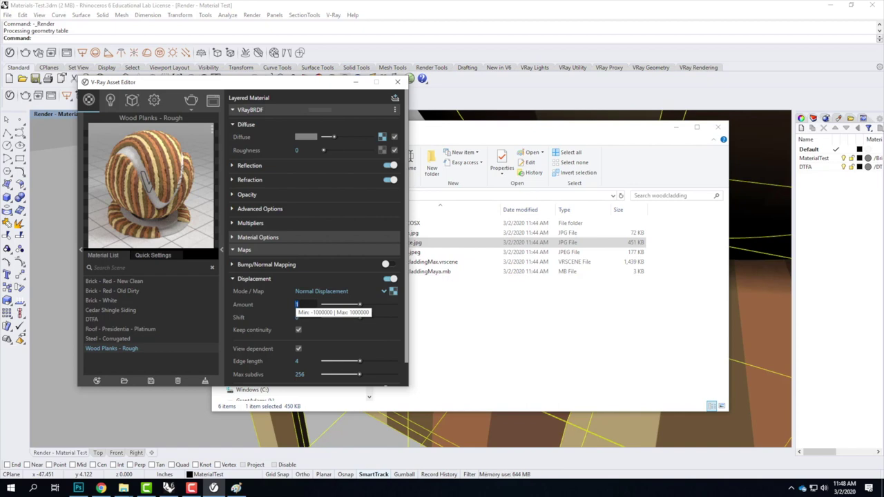
text(0.5)
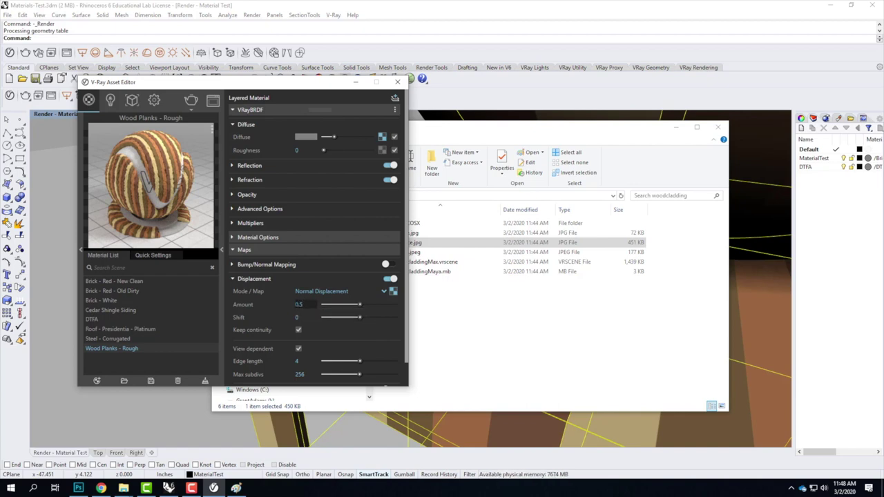
key(Return)
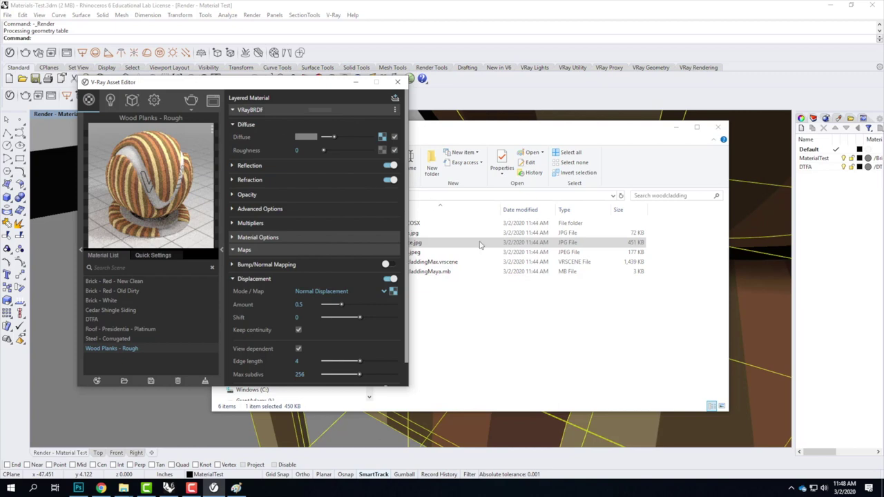
Close the woodcladding folder window and render the test geometry with V-Ray.
click(355, 82)
click(718, 127)
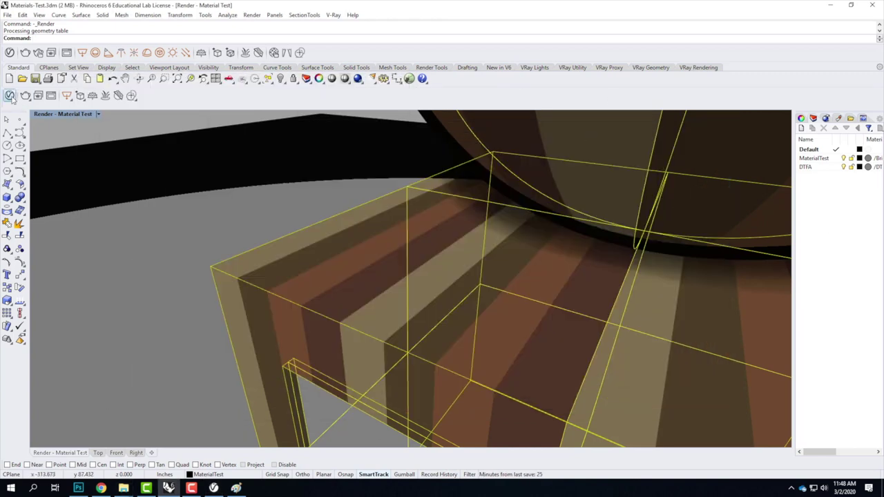
click(10, 96)
click(191, 101)
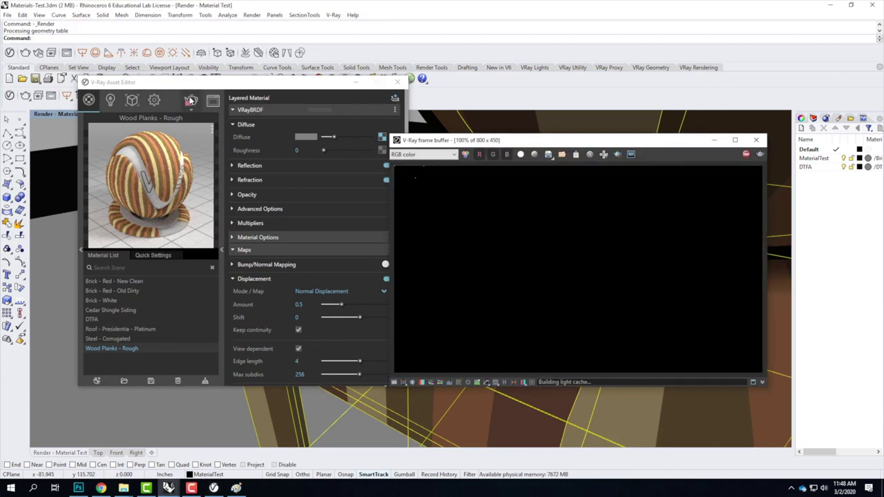
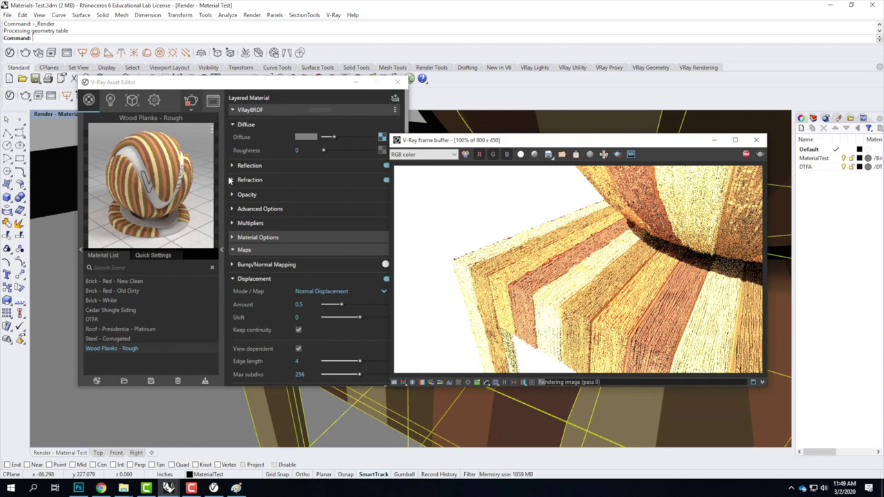
Disable displacement on the Wood Planks - Rough material and enable Bump/Normal Mapping, showing its settings.
click(250, 279)
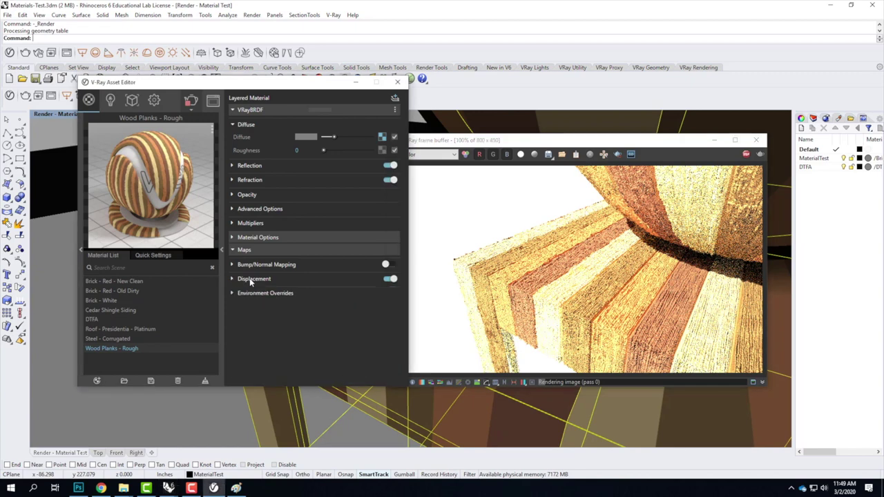
click(387, 278)
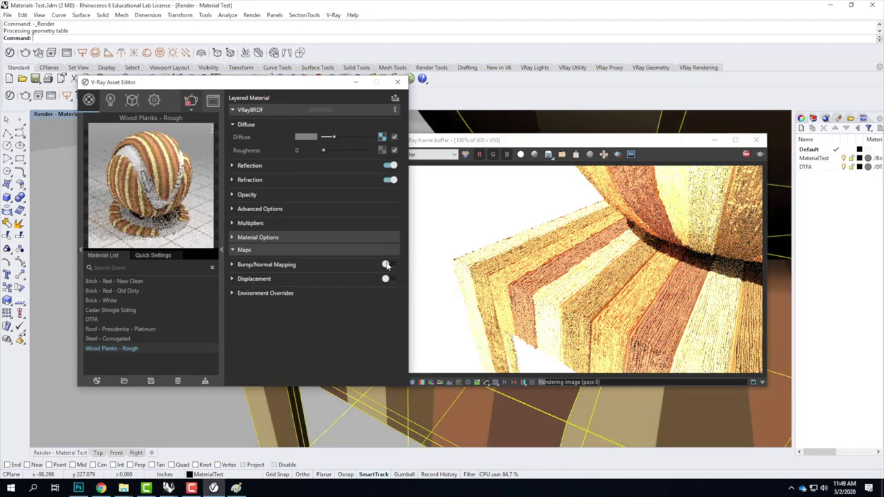
click(388, 264)
click(238, 266)
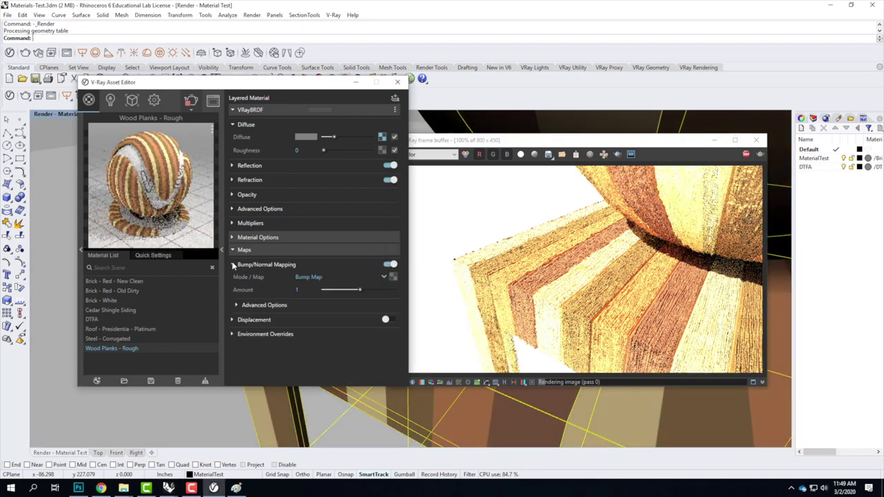
Load displace.jpg as the bitmap for the material's bump map and move the V-Ray frame buffer next to the Asset Editor.
click(393, 277)
click(104, 115)
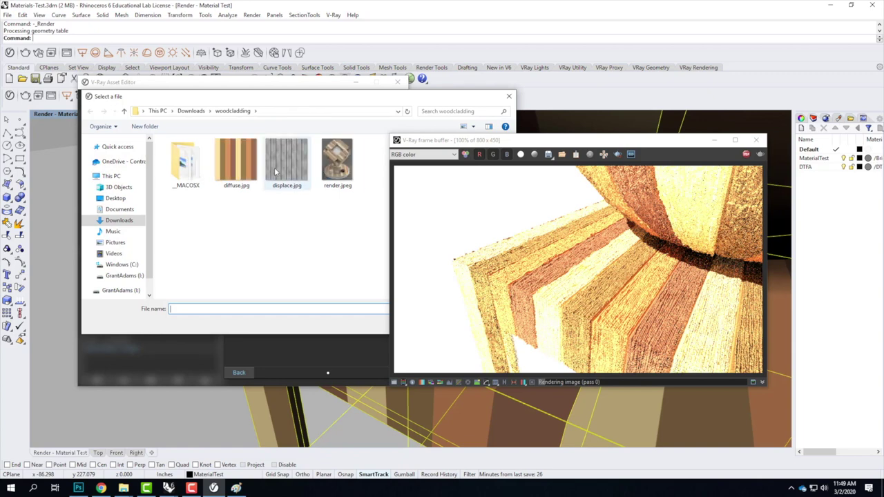
click(279, 171)
drag(493, 142, 615, 111)
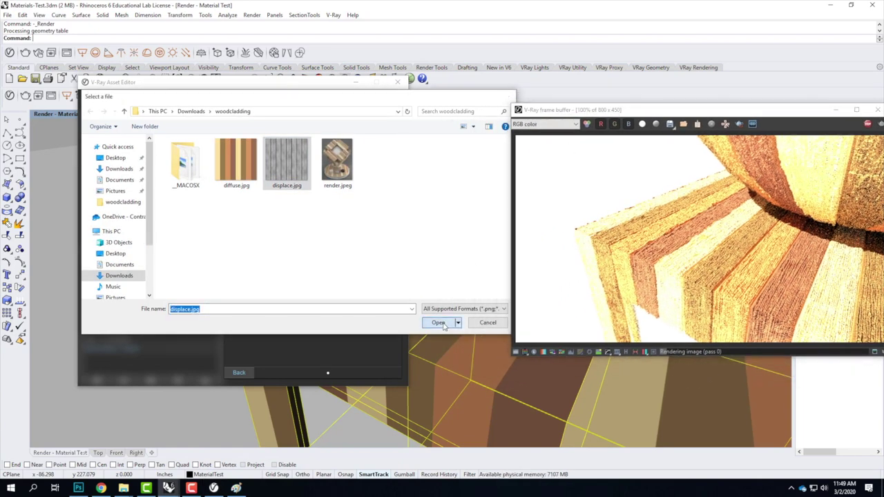
click(439, 323)
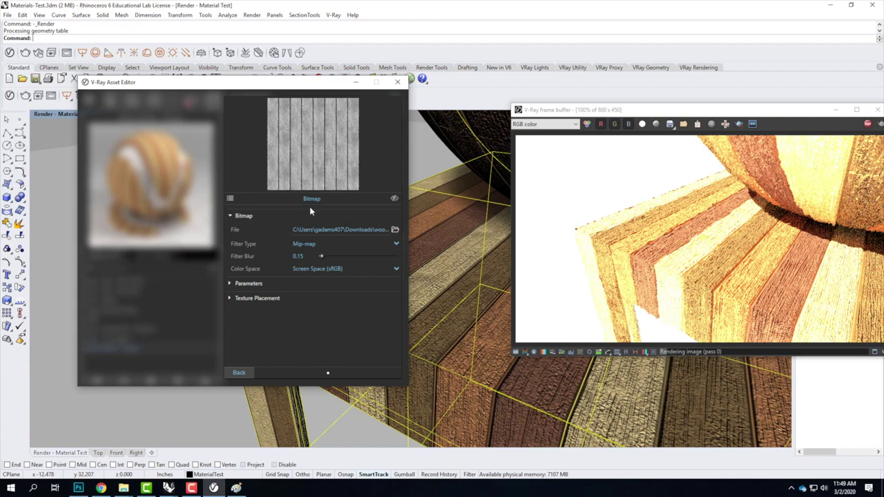
drag(598, 112, 486, 94)
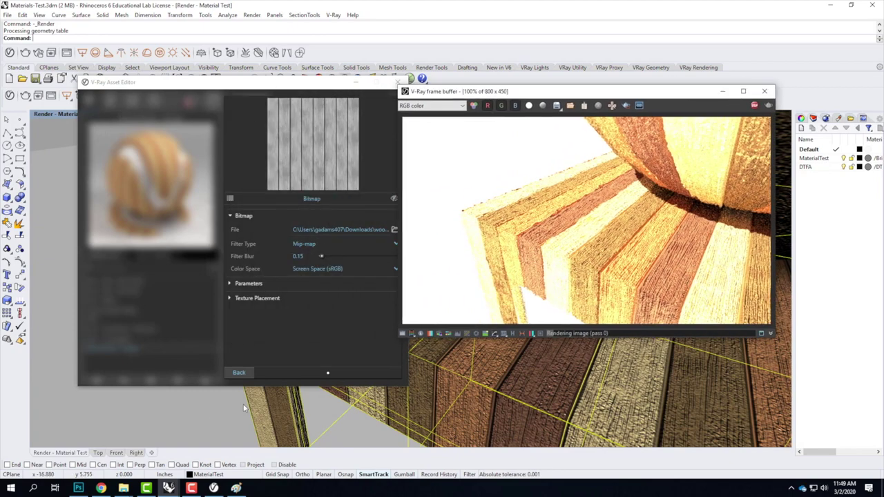
click(239, 372)
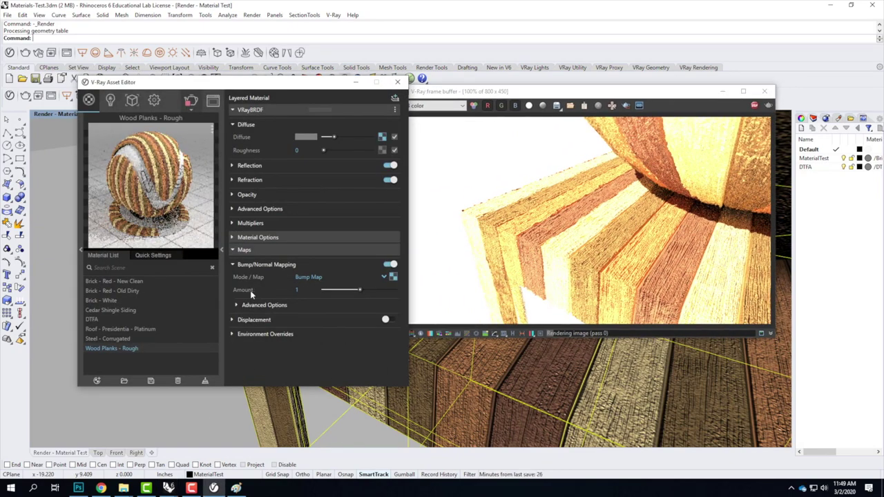
double_click(292, 291)
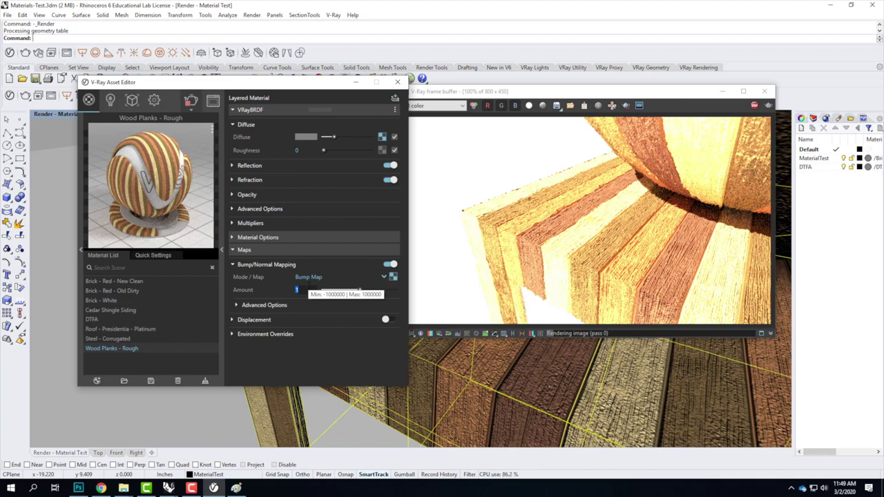
click(397, 82)
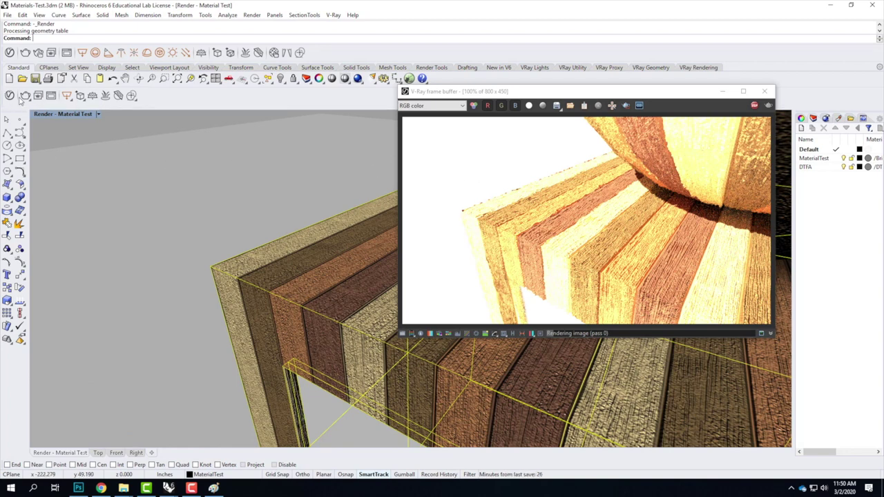
click(10, 97)
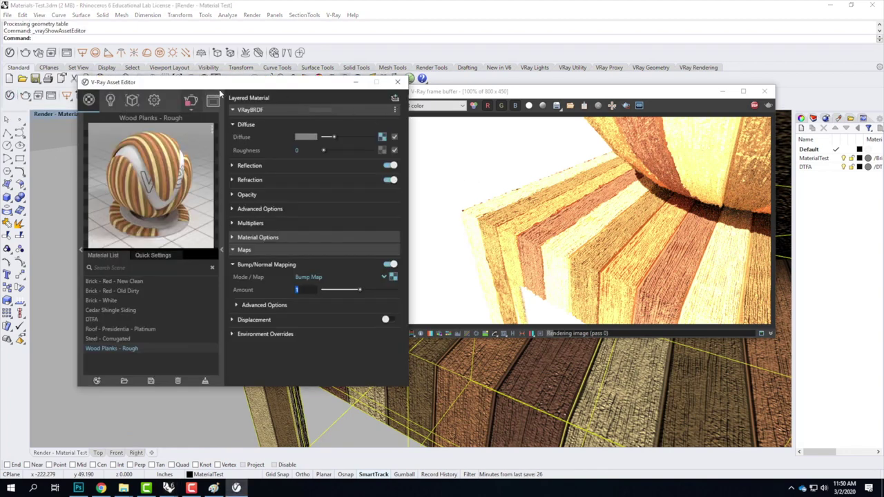
Set the render camera's Exposure Value (EV) to 16, stop the running render and start a new one.
click(155, 101)
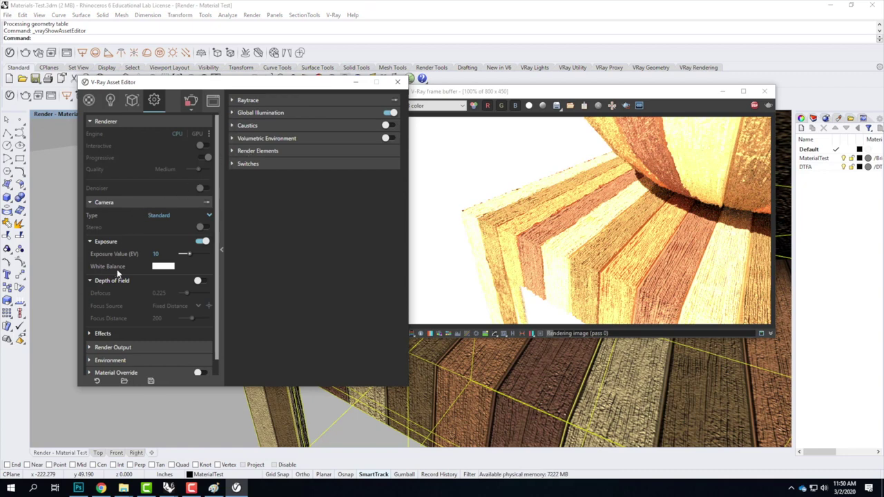
drag(163, 254, 136, 256)
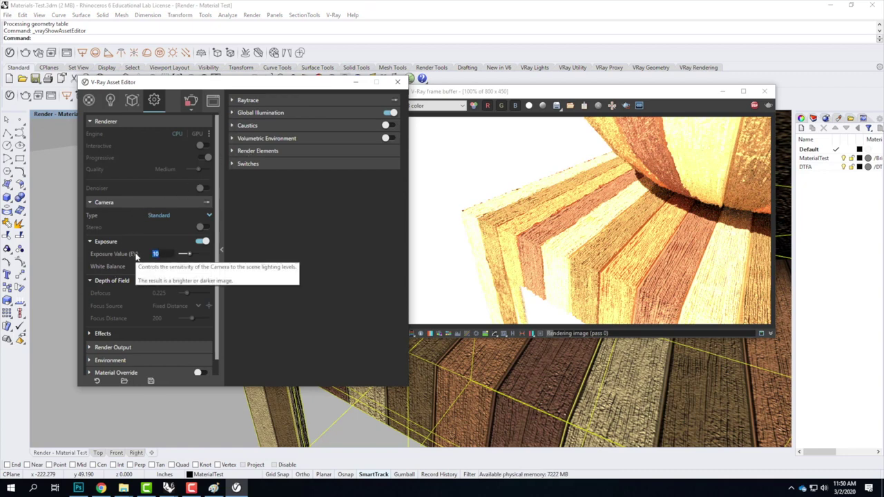
text(16)
click(192, 101)
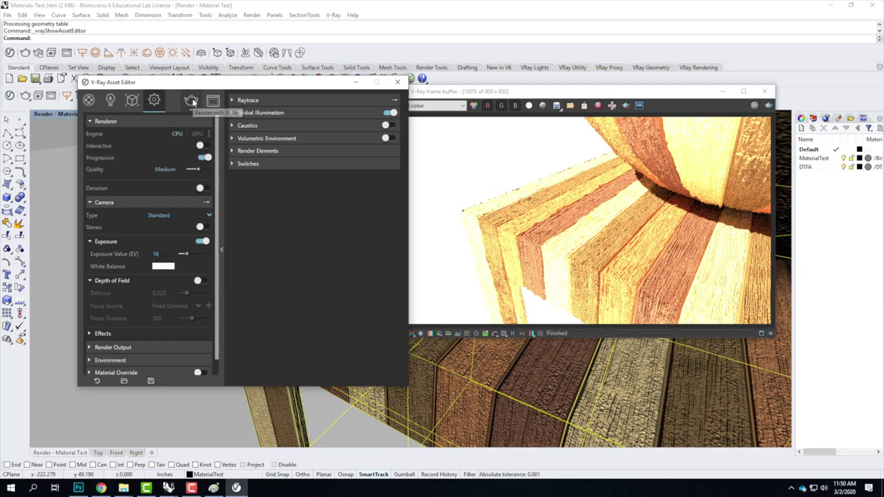
click(192, 101)
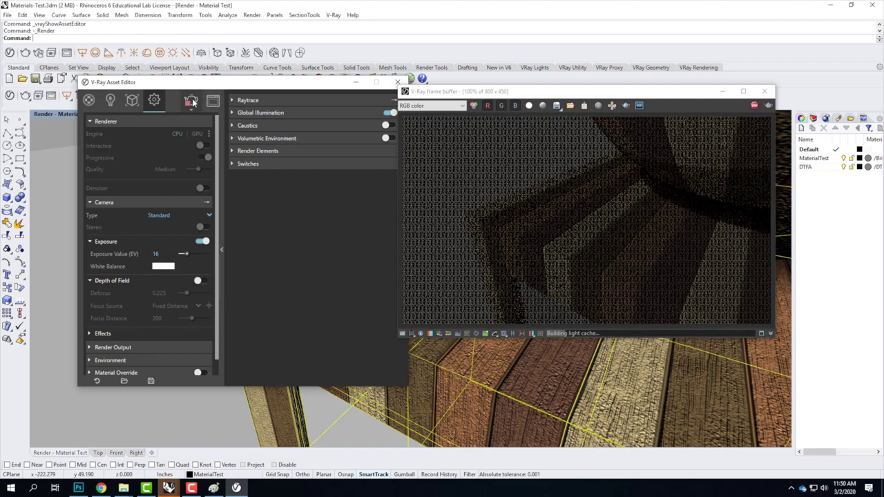
Set the render camera's Exposure Value (EV) to 14.5 and render the test geometry again.
double_click(156, 254)
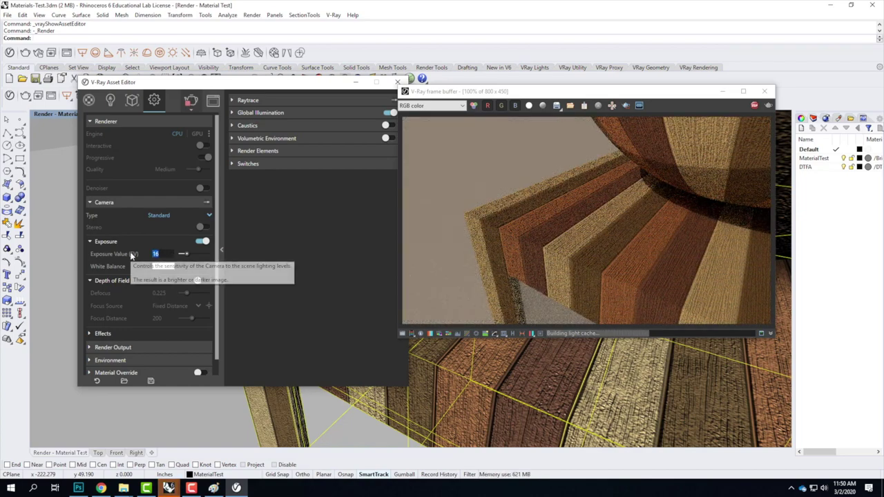
text(14.5)
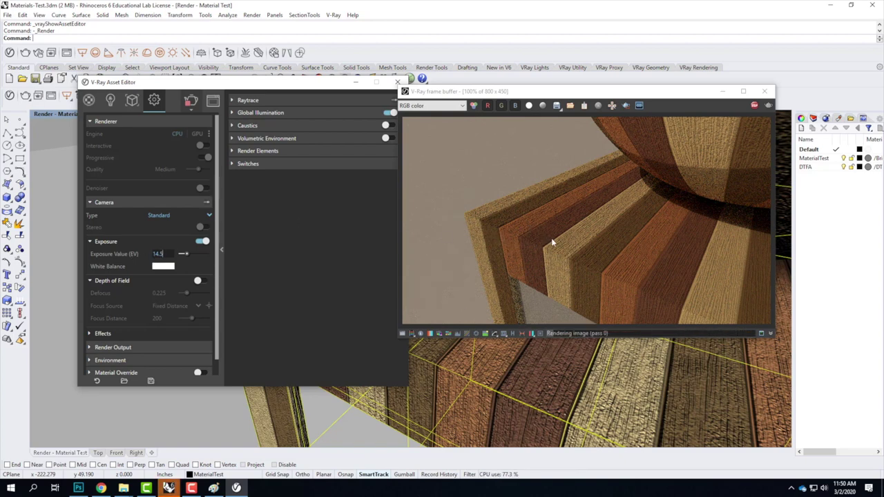
click(190, 102)
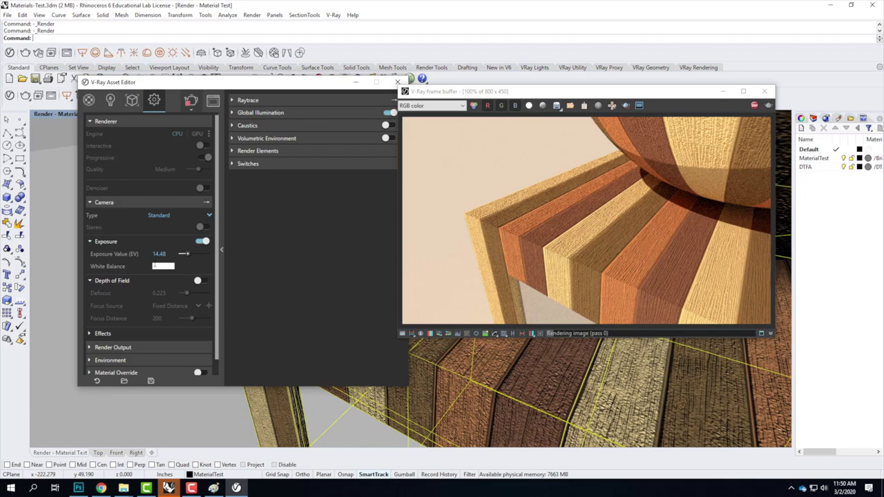
Switch to Chrome and open the Transparent category from the Vray Materials library on vraymaterials.co.uk.
click(101, 488)
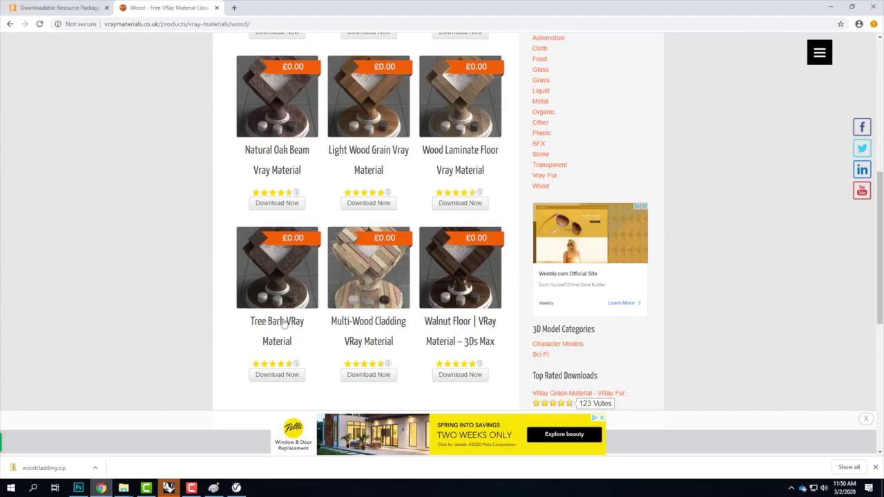
scroll(446, 257, up, 5)
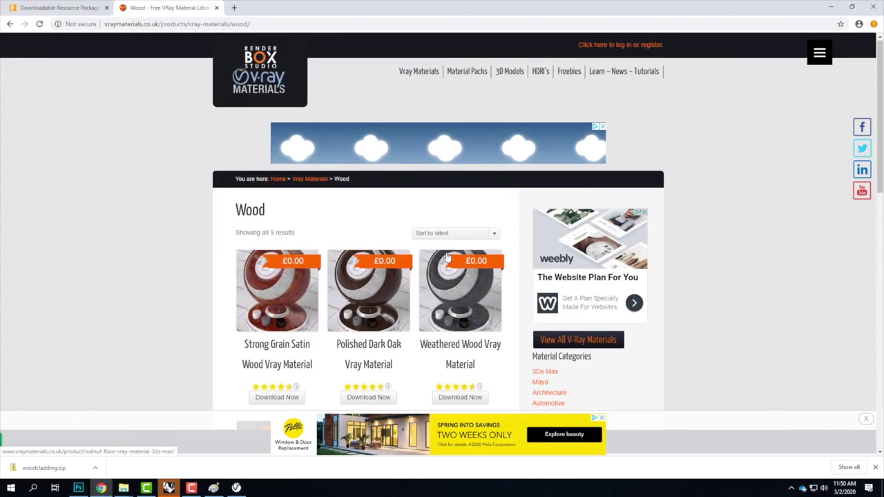
click(310, 180)
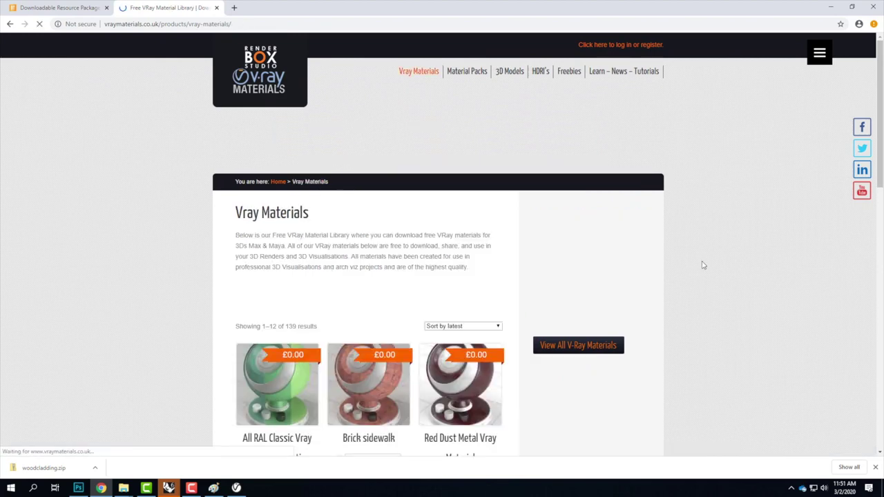
scroll(702, 265, down, 5)
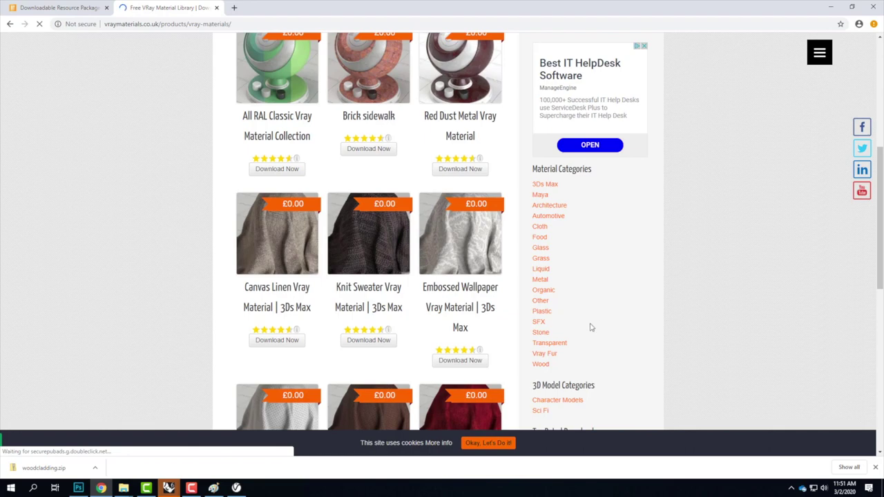
click(551, 343)
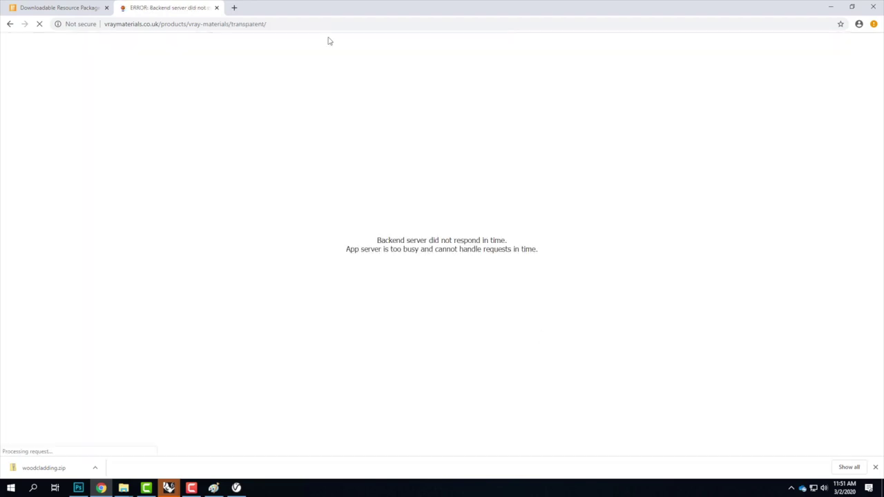
Try repeatedly to reload the Transparent category page on vraymaterials.co.uk.
click(313, 23)
click(313, 22)
key(Return)
click(312, 23)
key(Return)
click(313, 22)
key(Return)
click(313, 23)
key(Return)
click(313, 23)
key(Return)
Return to the Vray Materials library page and try to load the vraymaterials.co.uk home page instead.
click(10, 23)
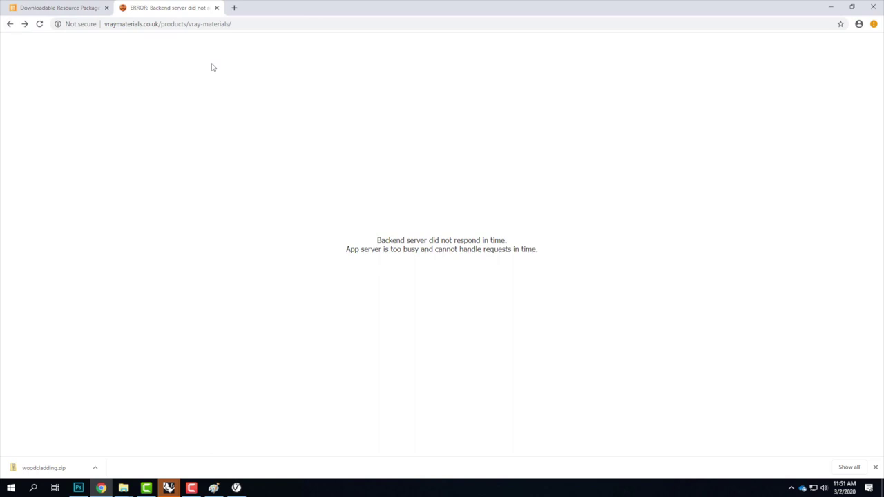
click(246, 24)
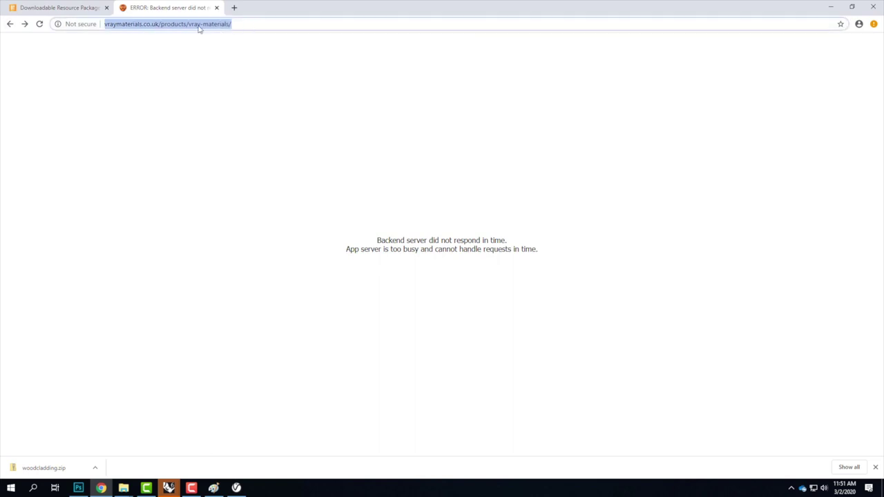
click(165, 24)
drag(174, 24, 331, 27)
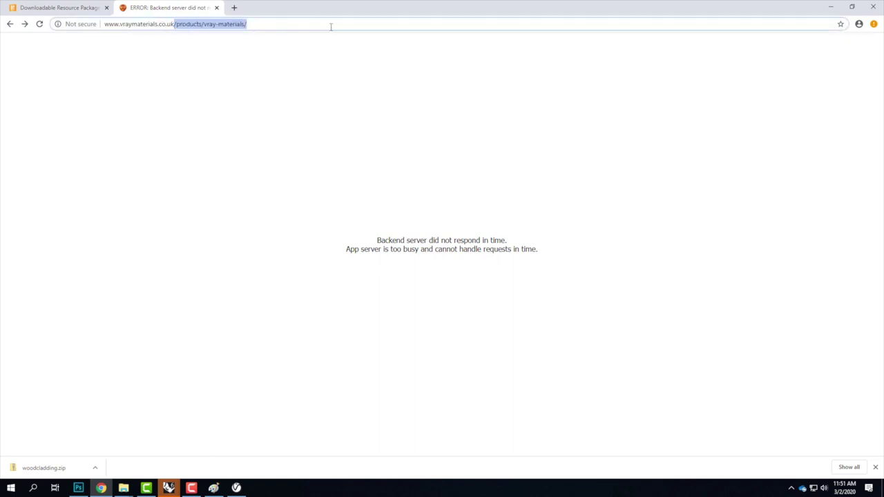
key(BackSpace)
key(Return)
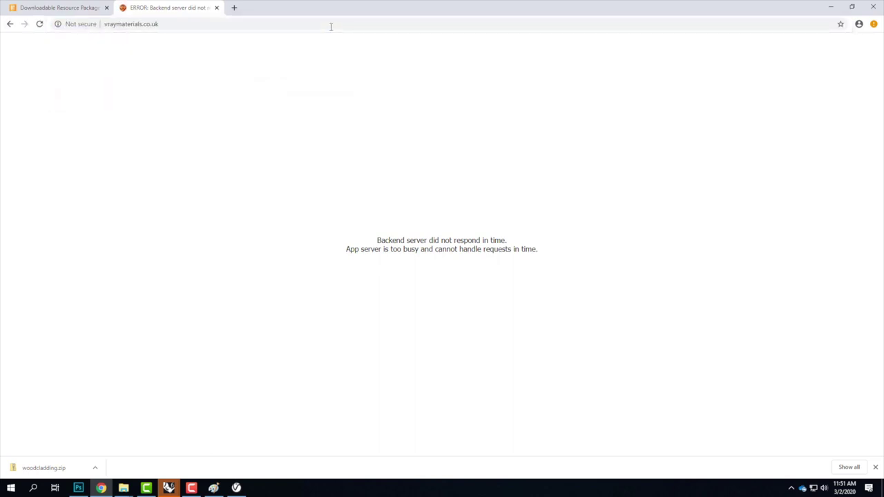
click(236, 26)
key(Return)
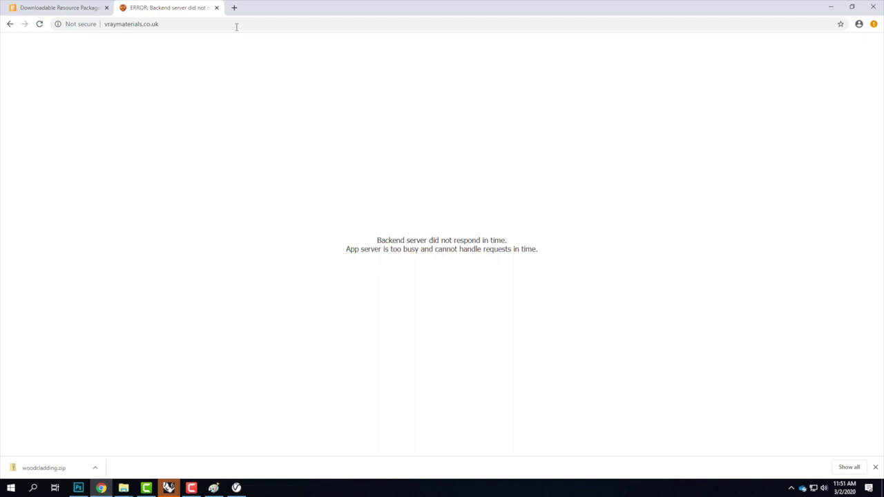
Search the web for "unsplash" in a new browser tab and open the Unsplash website.
click(234, 7)
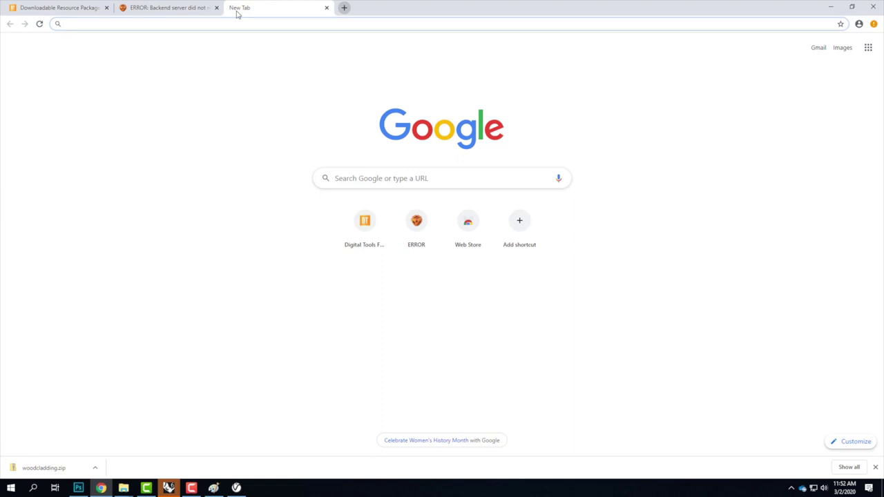
text(unsplash)
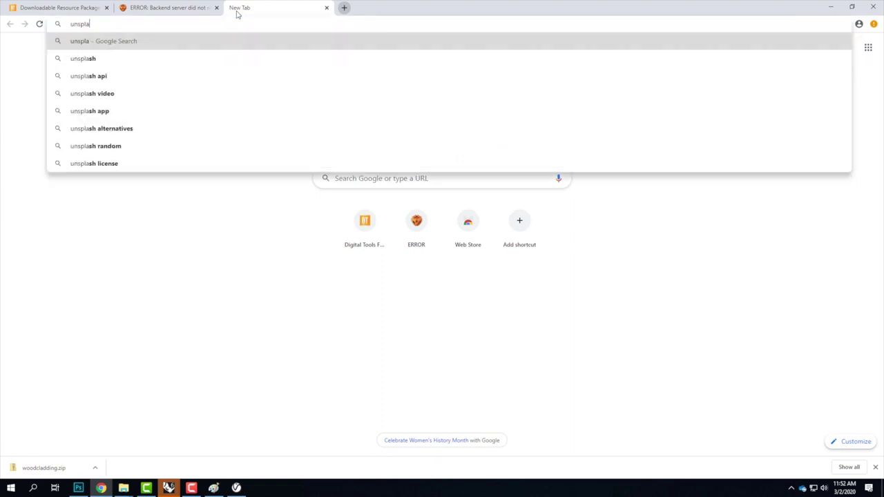
key(BackSpace)
text(h)
key(Return)
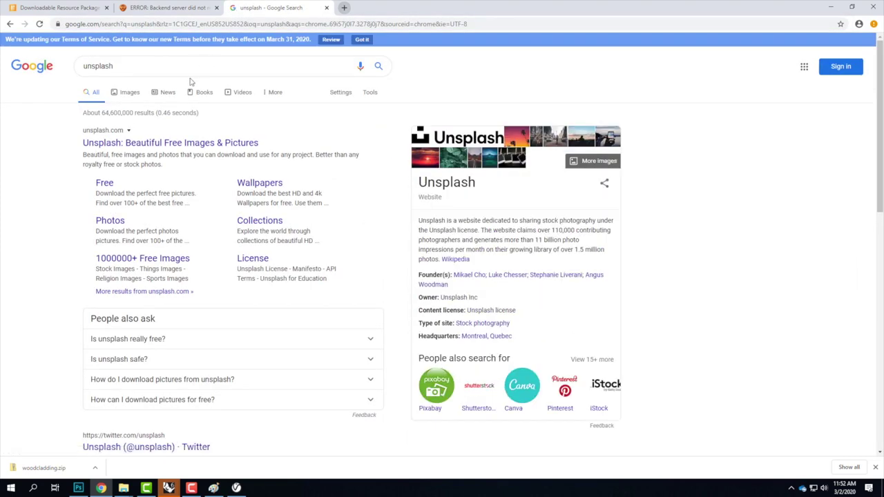
click(172, 145)
Search Unsplash for "wood texture" photos.
click(323, 235)
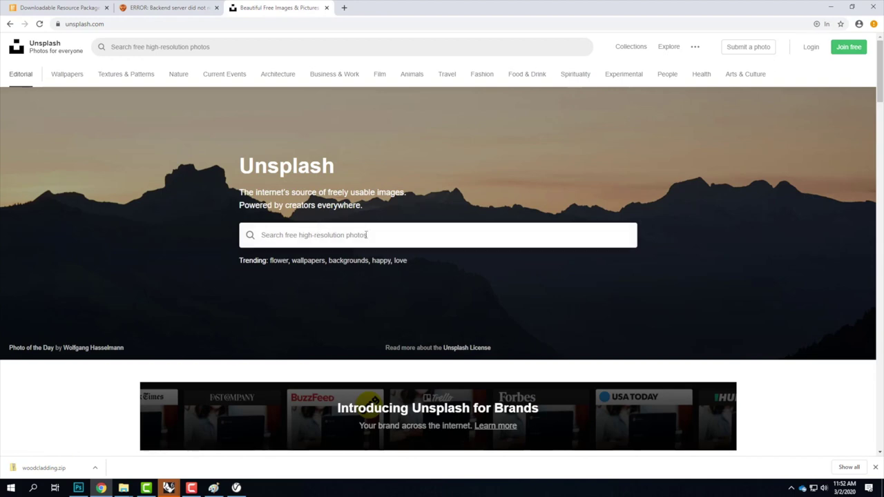
text(wood texture)
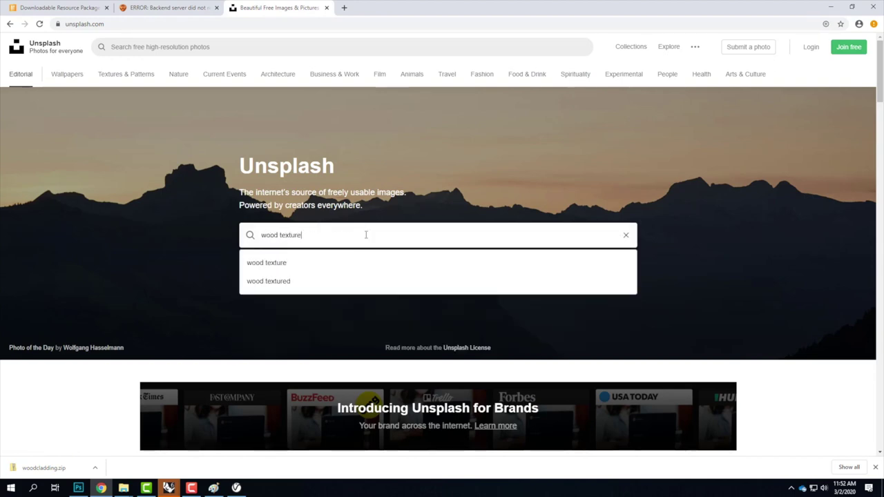
key(Return)
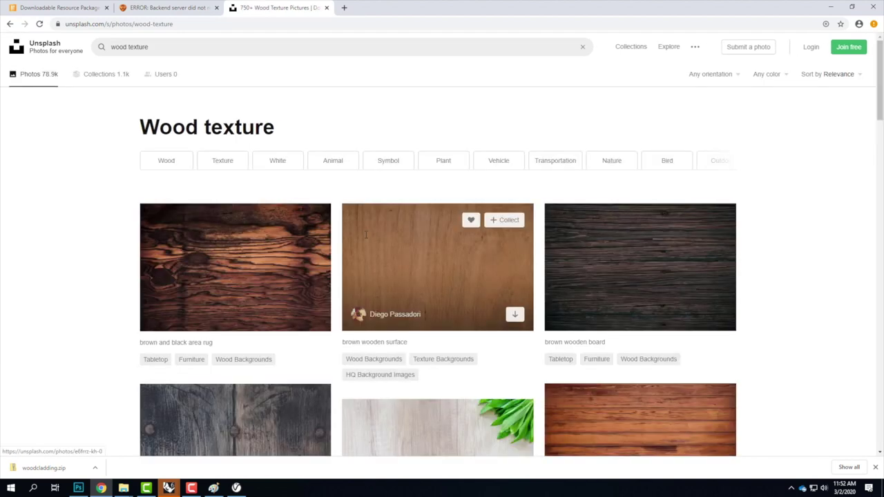
Replace the Unsplash photo search with "wood siding".
drag(253, 46, 2, 40)
text(wood )
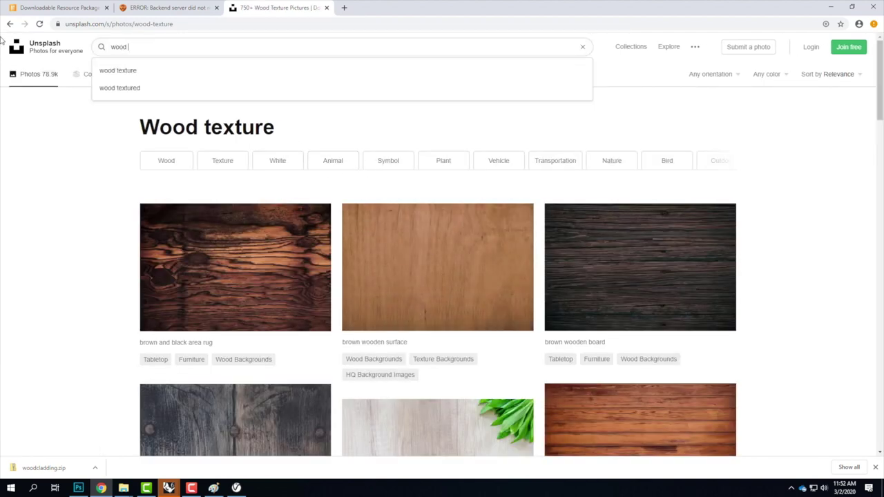
text(siding)
key(Return)
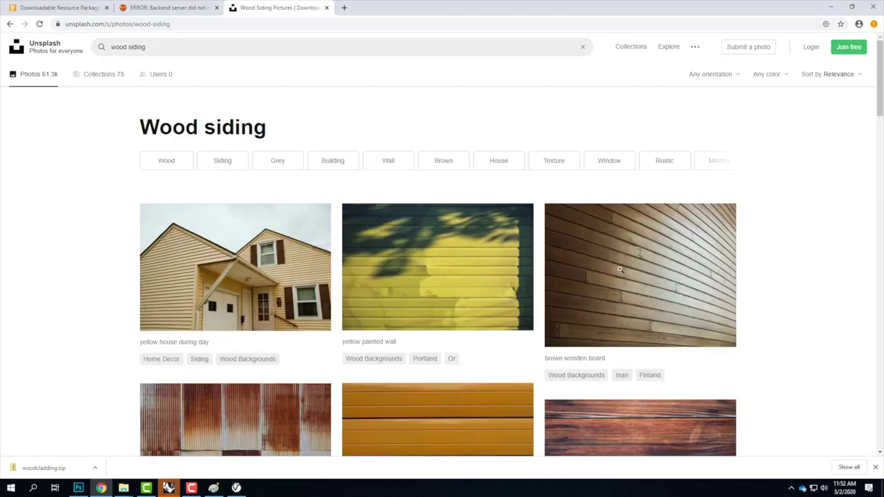
Browse the wood siding photo results for straight-on plank and cladding images usable as material textures.
scroll(782, 277, down, 5)
scroll(782, 277, down, 4)
scroll(783, 278, down, 6)
scroll(783, 278, down, 7)
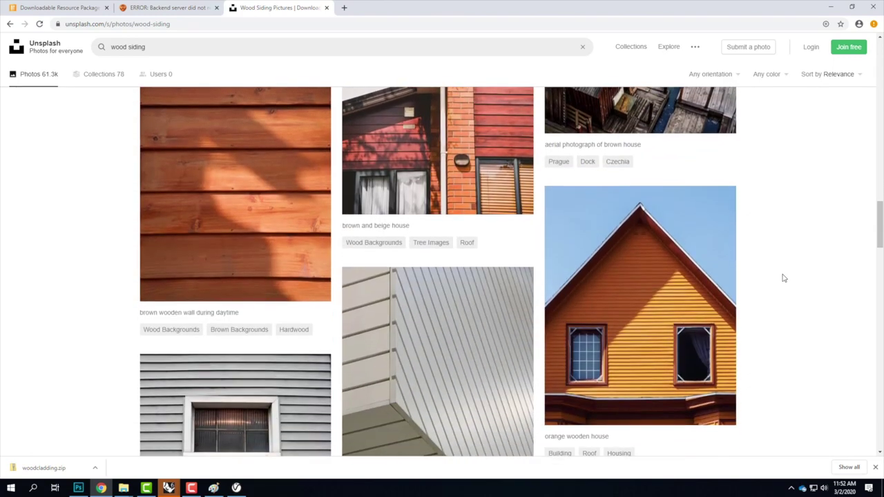
scroll(784, 278, down, 5)
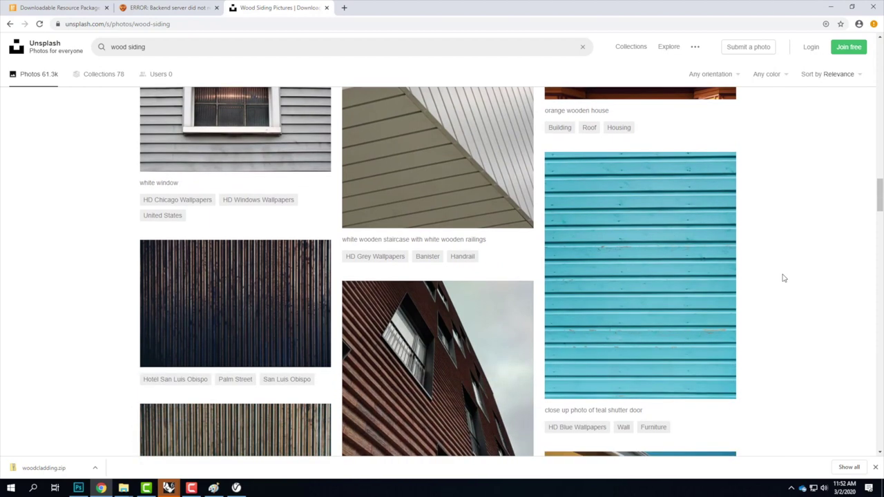
scroll(783, 277, down, 3)
scroll(783, 277, up, 2)
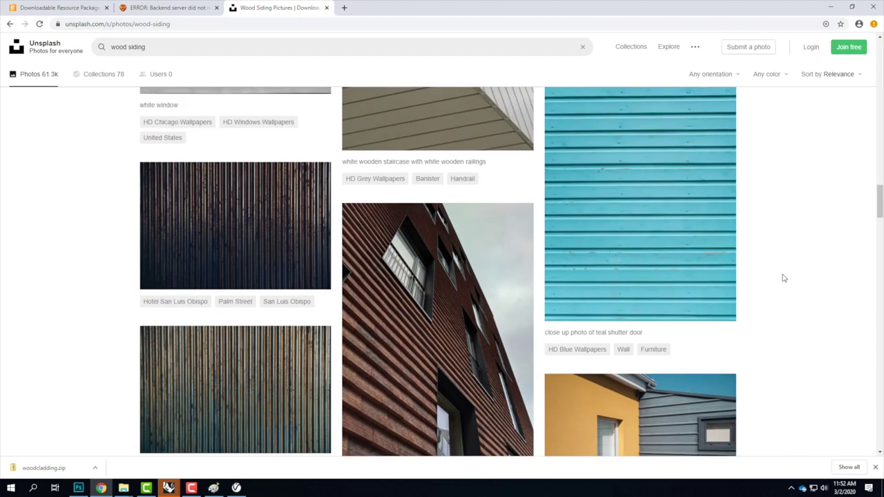
scroll(784, 277, up, 1)
scroll(784, 277, up, 2)
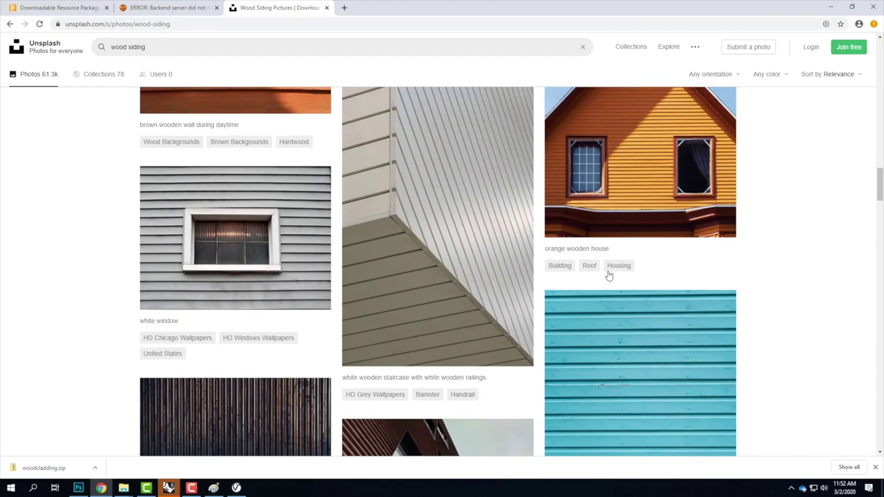
scroll(421, 288, up, 3)
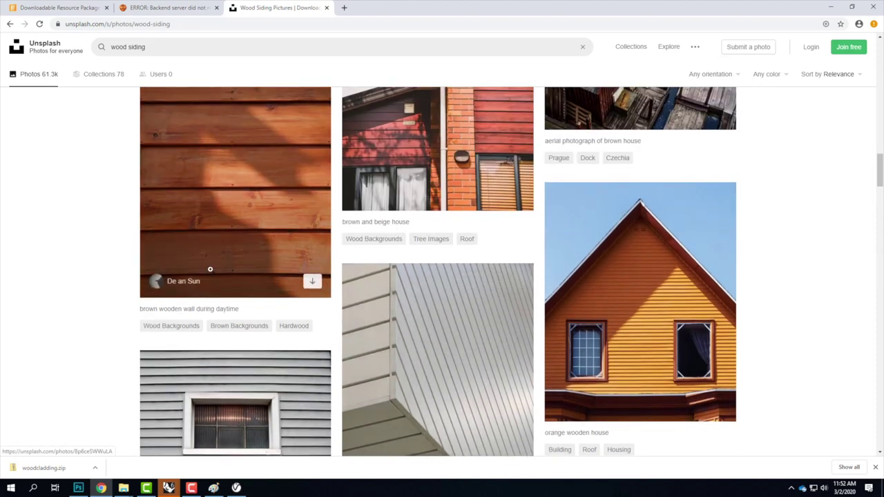
scroll(459, 355, down, 3)
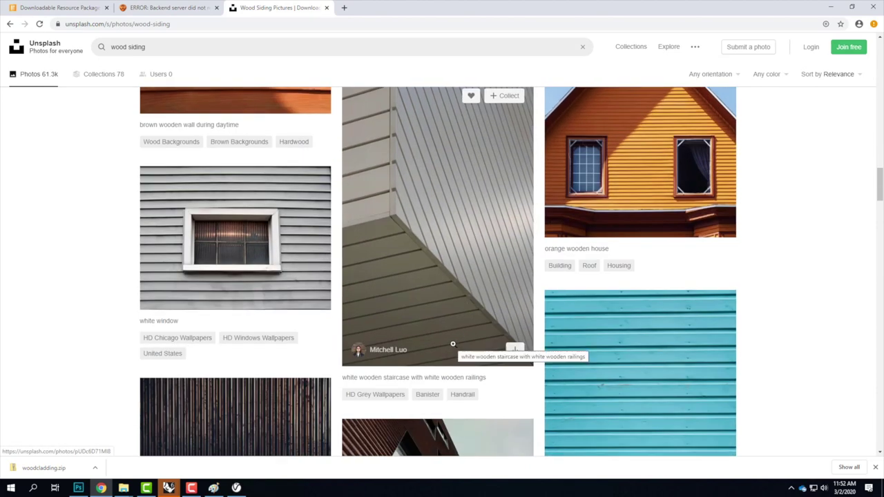
scroll(452, 343, down, 2)
scroll(453, 343, down, 7)
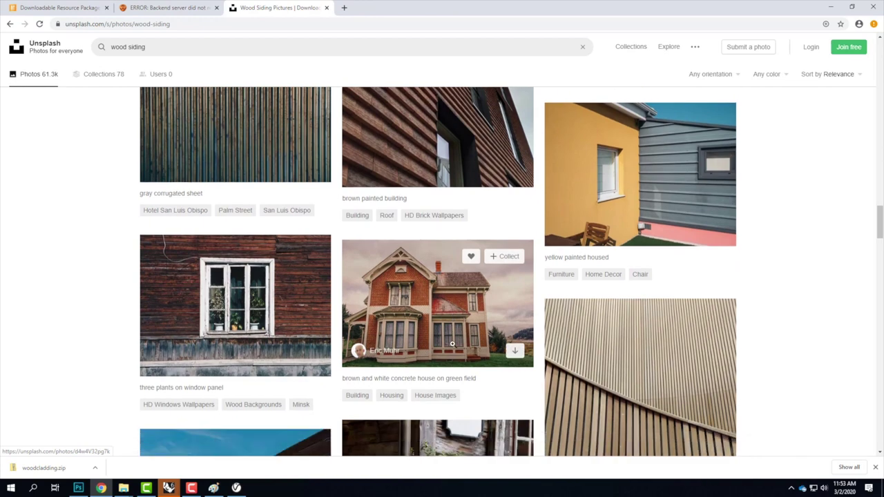
scroll(452, 343, down, 2)
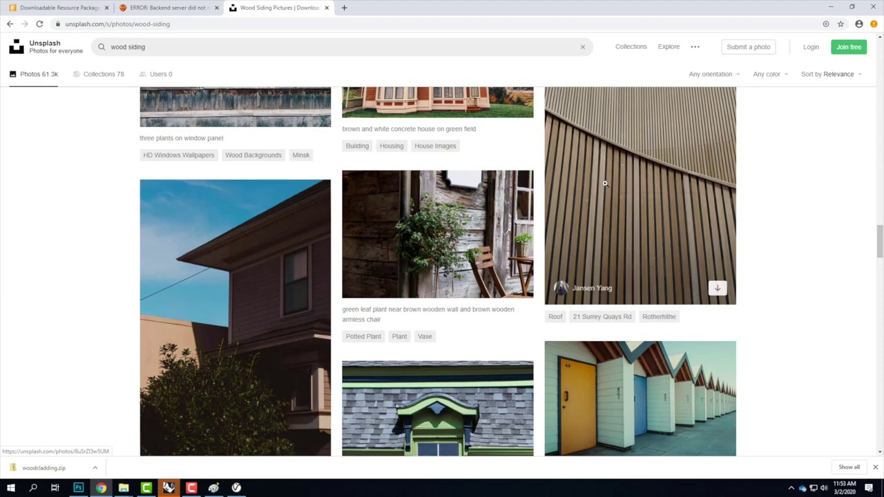
scroll(605, 183, down, 7)
scroll(605, 185, down, 8)
scroll(604, 183, down, 8)
scroll(605, 183, down, 10)
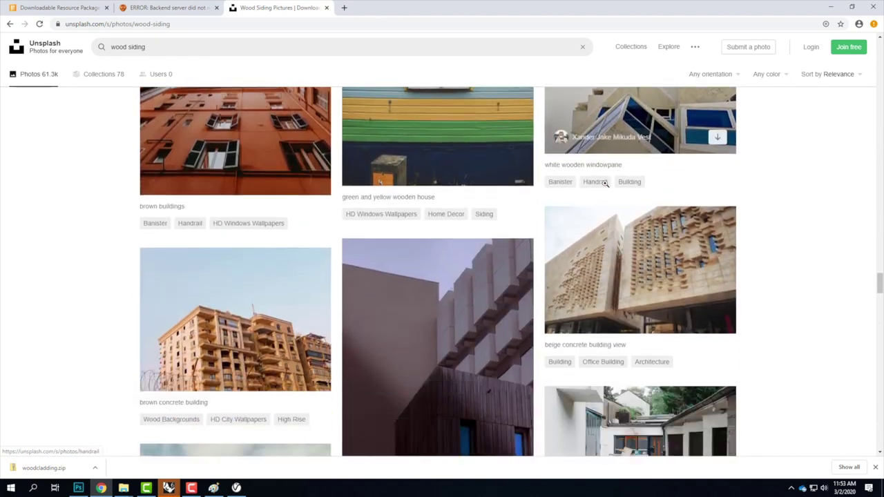
scroll(605, 183, down, 10)
scroll(605, 183, down, 10)
scroll(605, 183, down, 10)
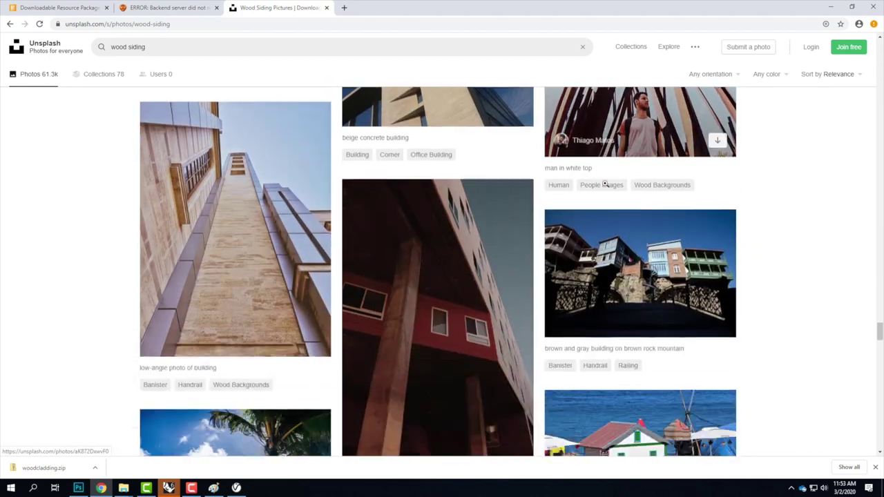
scroll(605, 182, down, 10)
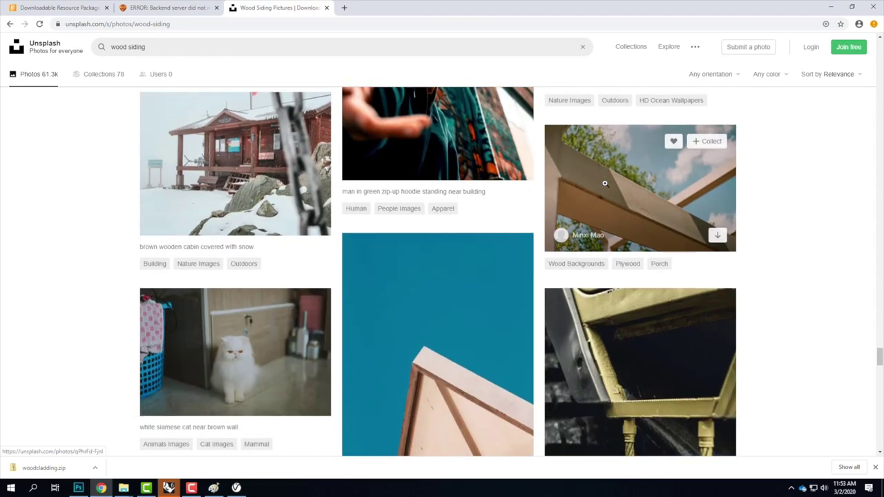
scroll(605, 183, down, 10)
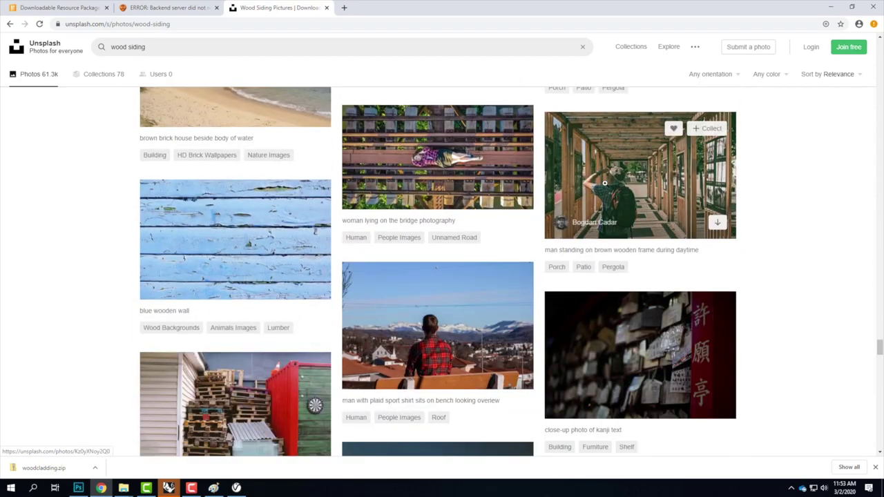
scroll(604, 183, up, 3)
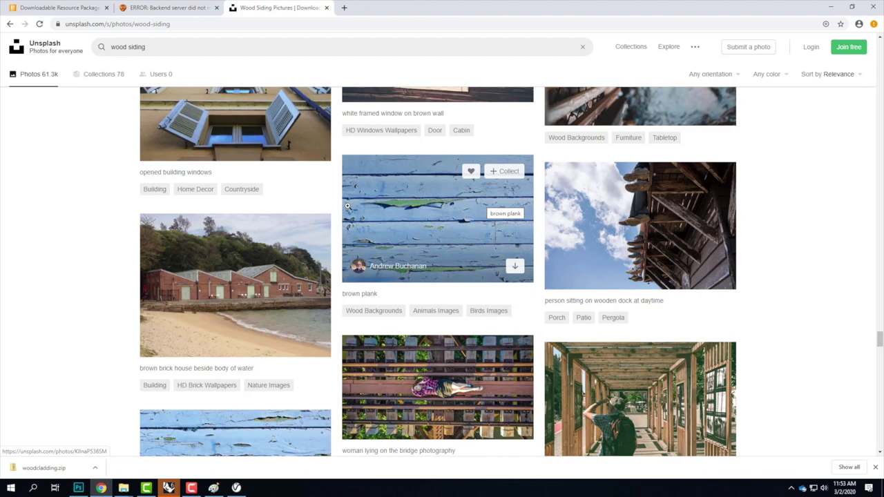
scroll(370, 203, down, 8)
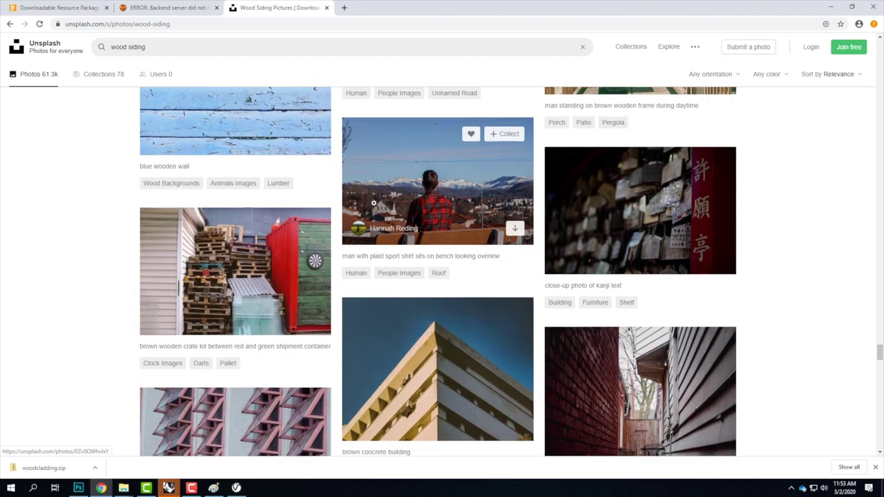
scroll(372, 203, down, 15)
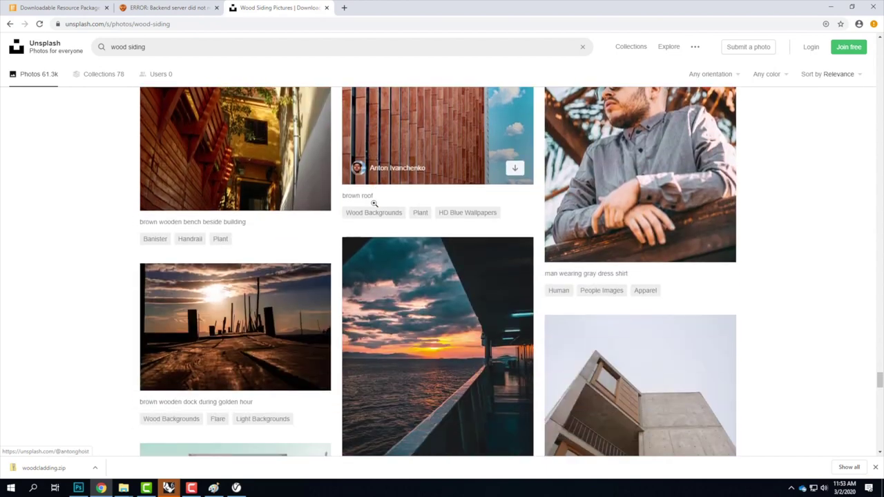
scroll(373, 202, down, 15)
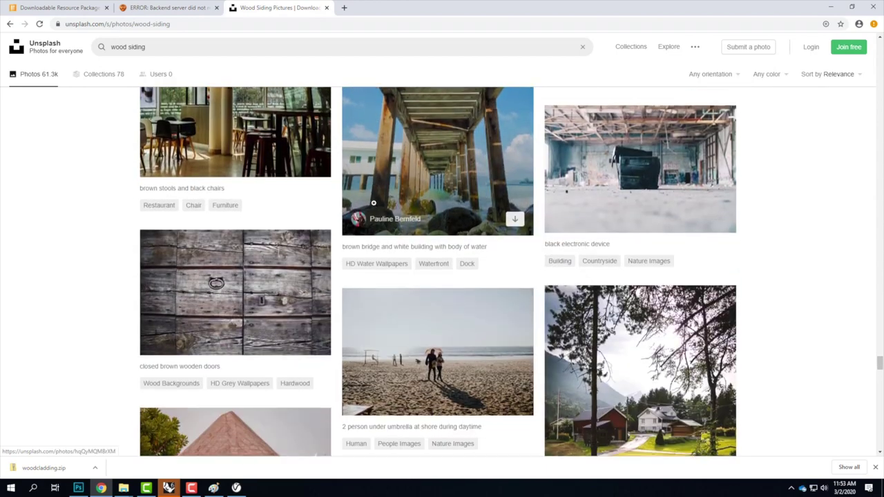
scroll(374, 207, down, 12)
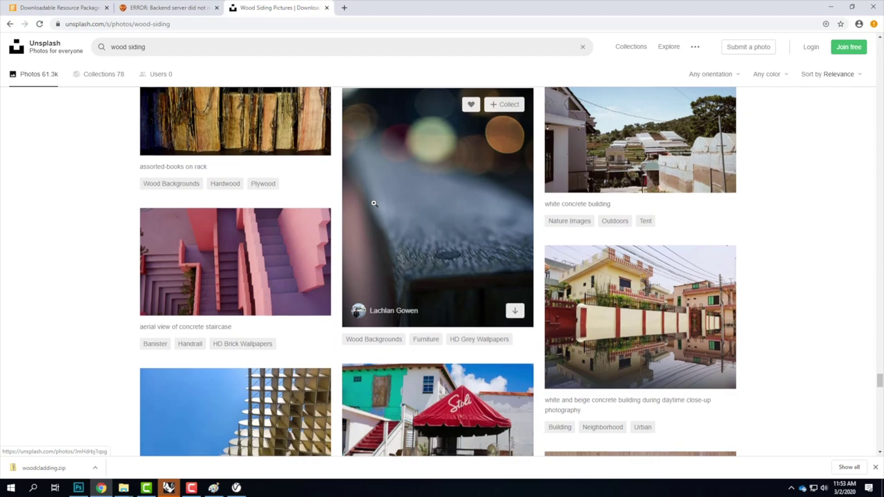
scroll(374, 203, down, 15)
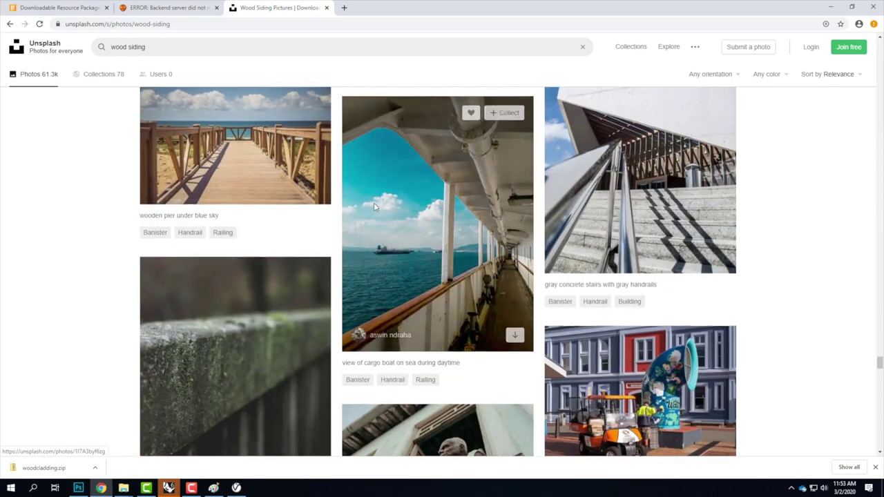
scroll(373, 203, down, 15)
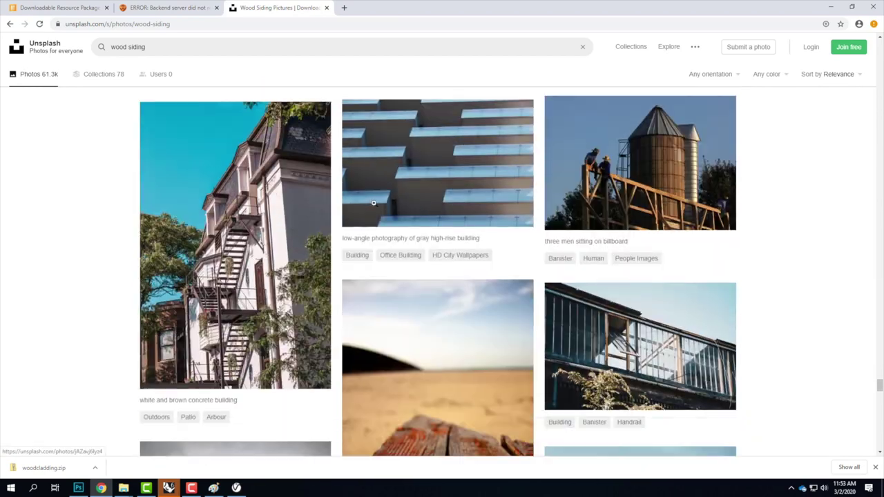
scroll(373, 205, down, 6)
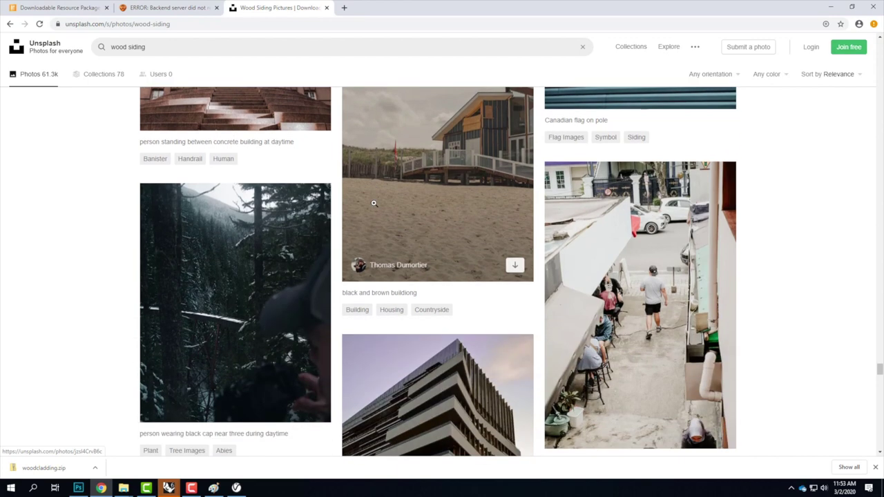
scroll(373, 204, down, 10)
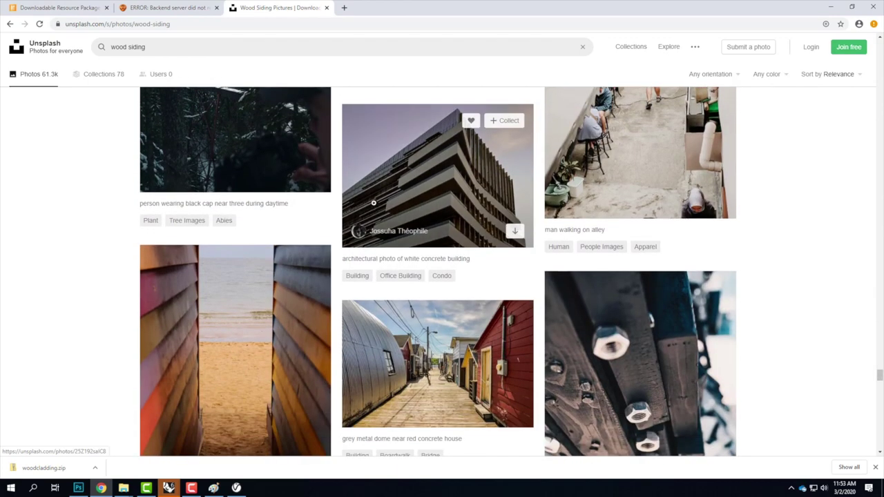
scroll(373, 204, down, 7)
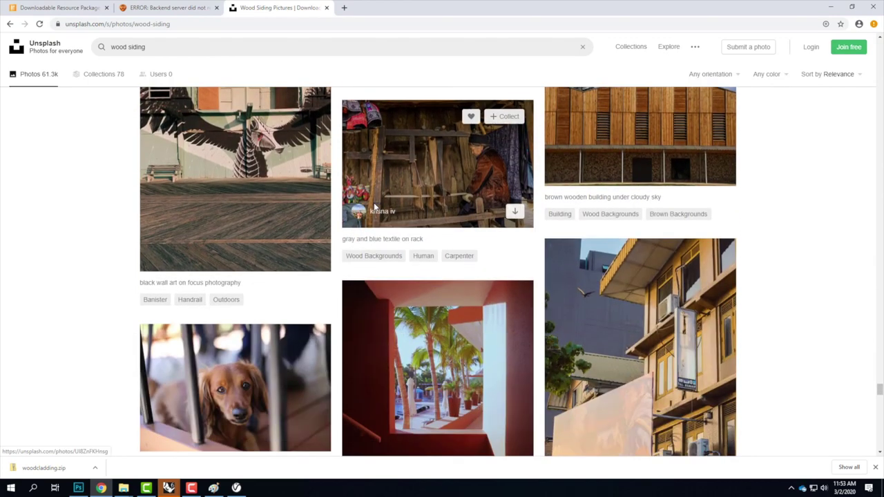
scroll(373, 205, up, 2)
scroll(374, 203, down, 6)
scroll(374, 202, down, 11)
scroll(373, 202, down, 12)
scroll(373, 202, down, 12)
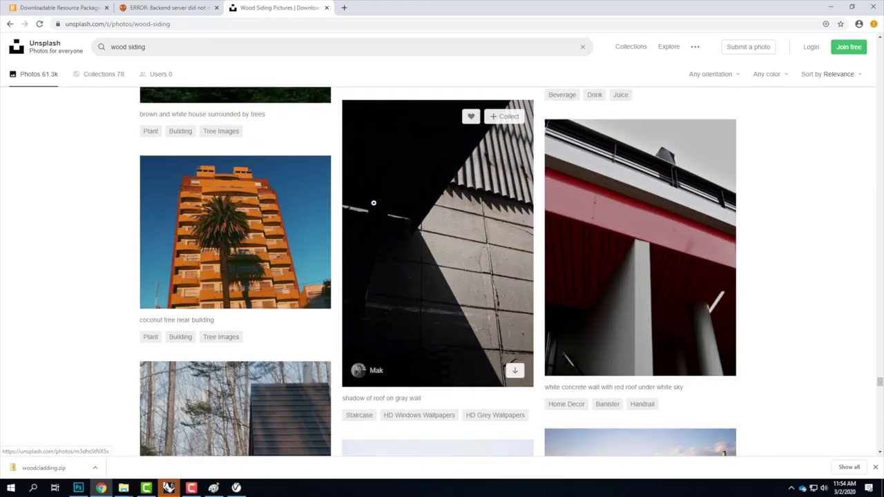
scroll(373, 203, down, 10)
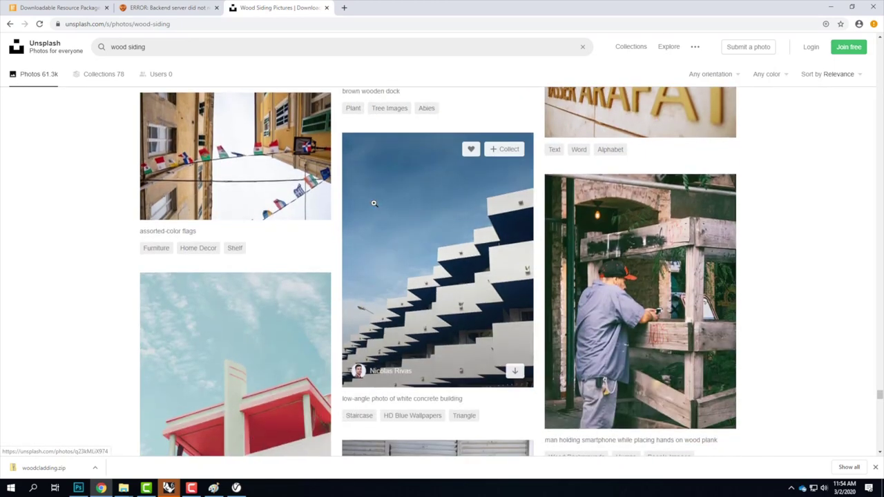
scroll(374, 202, down, 10)
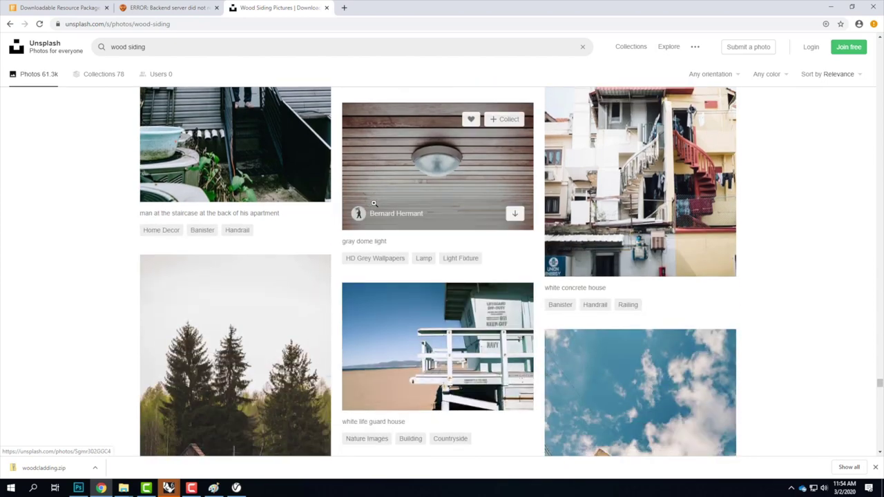
scroll(373, 202, down, 10)
scroll(373, 202, down, 10)
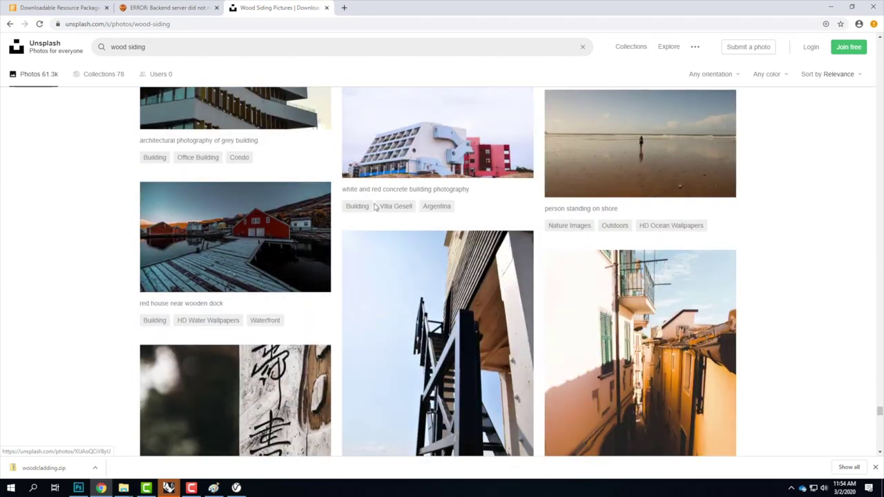
scroll(373, 203, down, 10)
scroll(374, 203, down, 10)
scroll(373, 203, down, 10)
scroll(373, 203, down, 10)
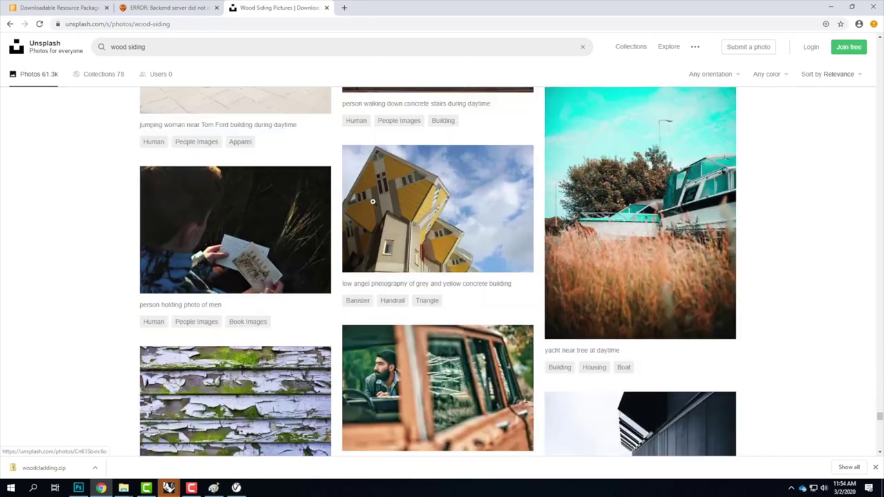
scroll(373, 202, down, 10)
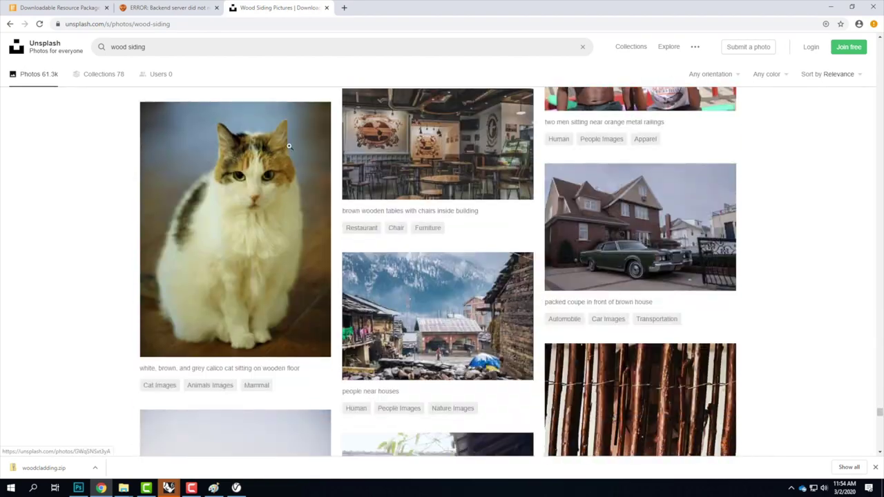
Change the Unsplash photo search to "wood decking".
click(130, 44)
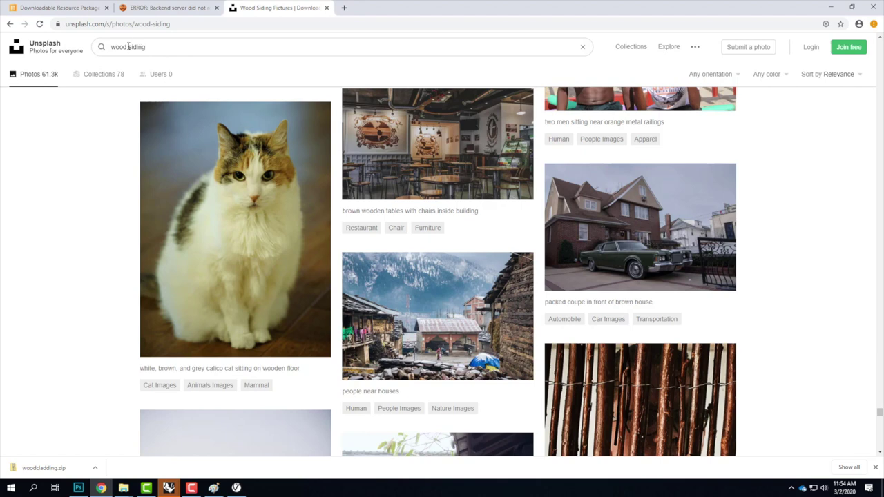
text(decking)
key(Return)
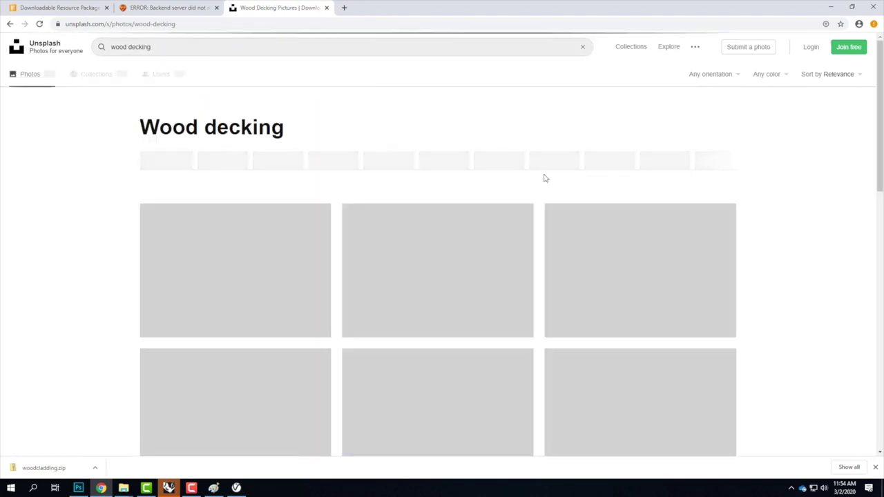
Look through the wood decking photo results for images suitable as decking textures.
scroll(759, 219, down, 1)
scroll(764, 221, down, 8)
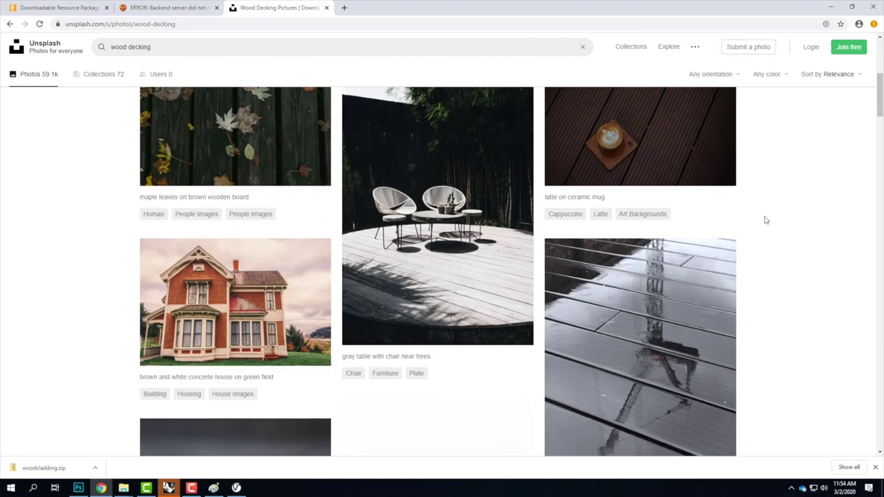
scroll(764, 221, down, 5)
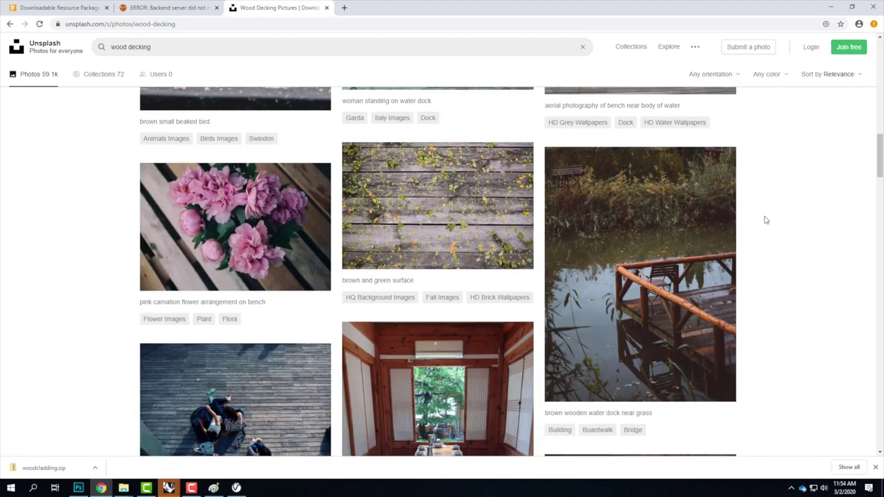
scroll(764, 220, up, 3)
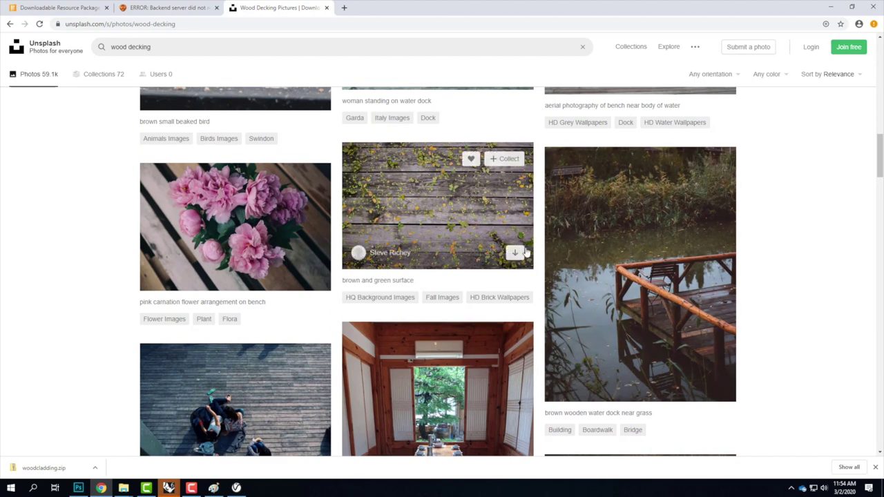
scroll(607, 228, down, 6)
scroll(687, 225, down, 11)
scroll(687, 226, down, 15)
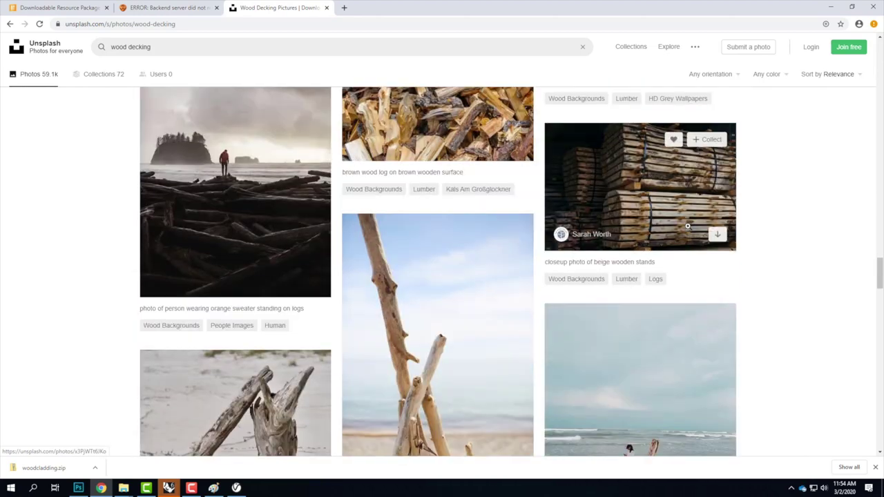
scroll(687, 226, down, 15)
scroll(687, 226, down, 15)
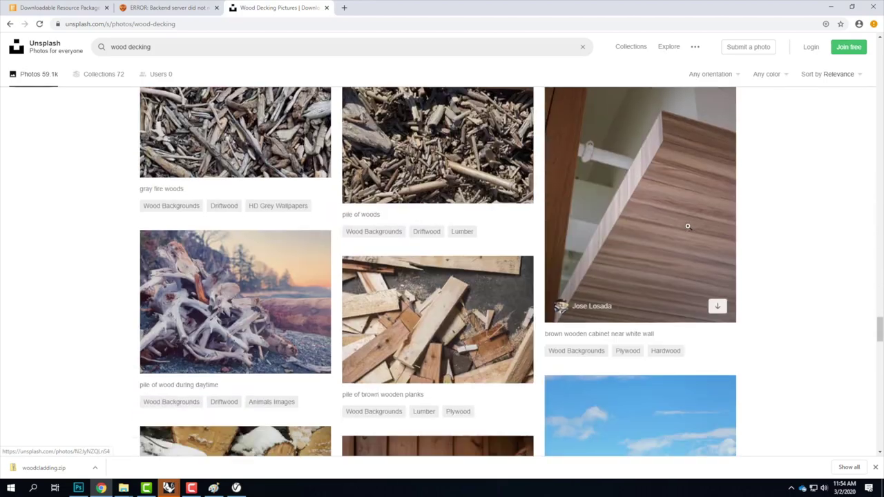
Refine the Unsplash photo search to "wood decking texture".
scroll(687, 226, down, 15)
scroll(687, 225, down, 15)
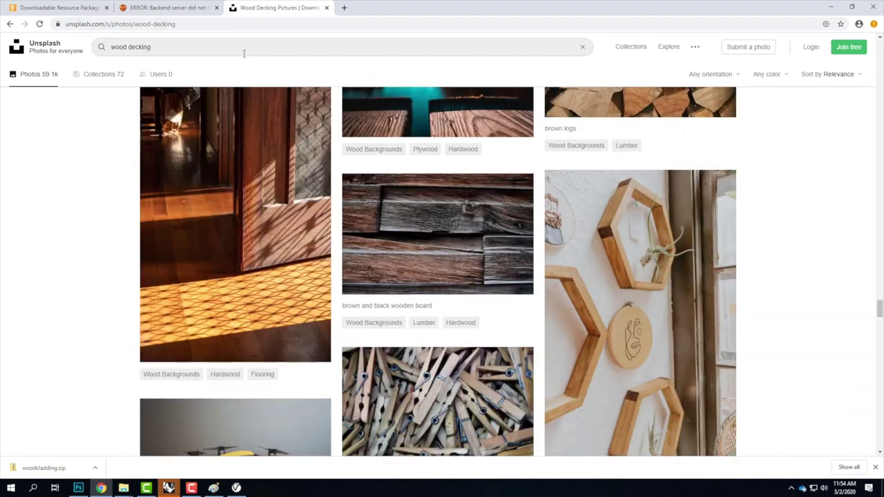
click(244, 50)
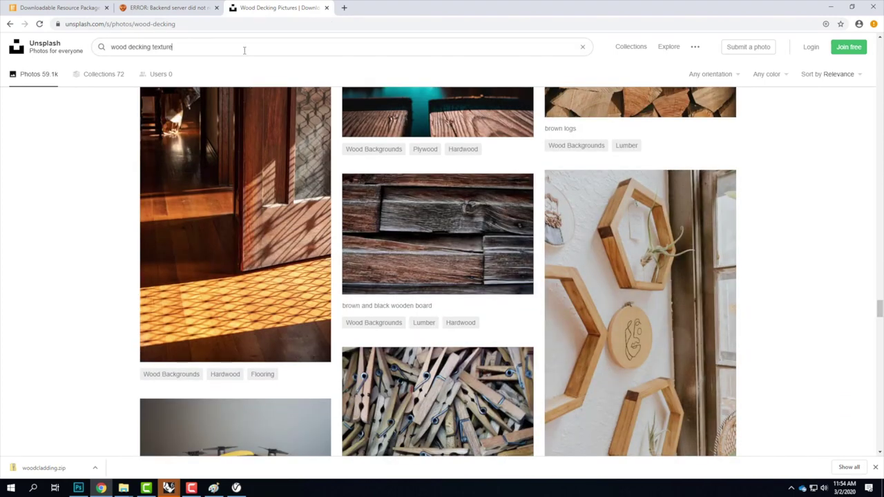
key(Return)
Check the wood decking texture results and change the photo search to "wood floor texture".
scroll(834, 273, down, 2)
scroll(834, 274, down, 8)
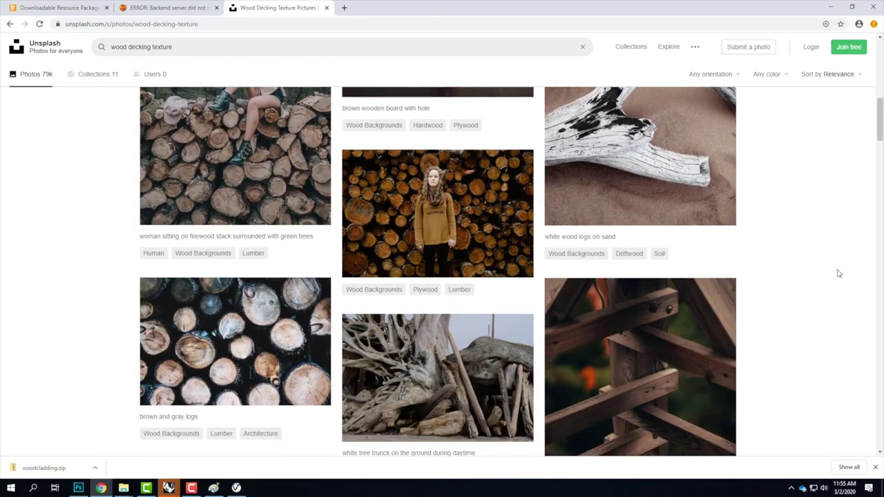
scroll(838, 273, down, 10)
scroll(838, 273, down, 10)
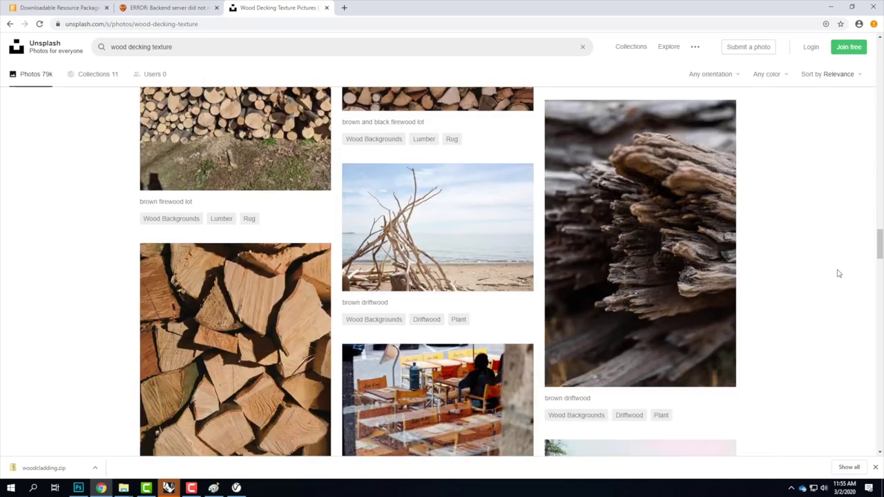
scroll(838, 274, down, 3)
drag(129, 46, 138, 46)
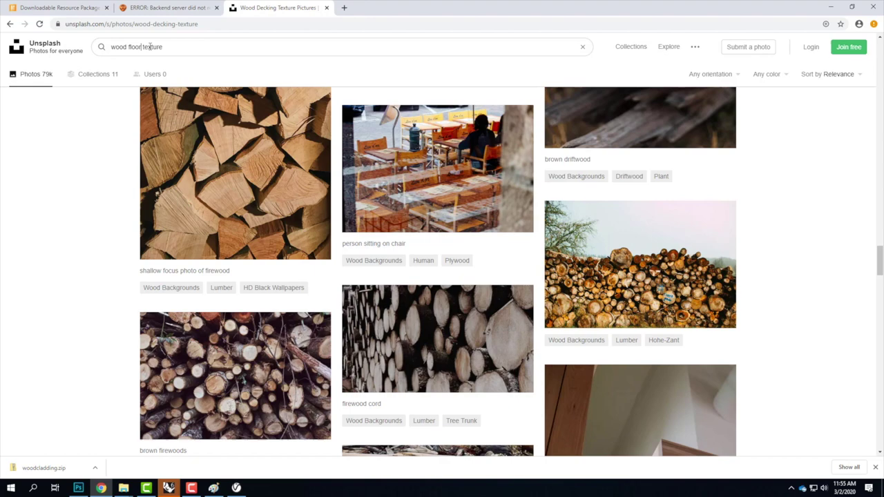
text(floor)
key(Return)
Look through the wood floor texture photo results for evenly lit, straight-on plank images usable as material textures.
scroll(769, 183, down, 4)
scroll(771, 185, down, 9)
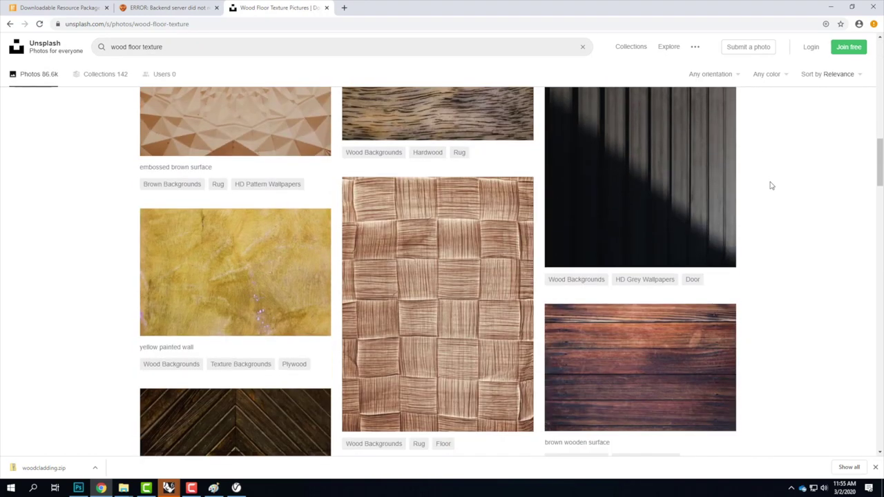
scroll(771, 185, down, 8)
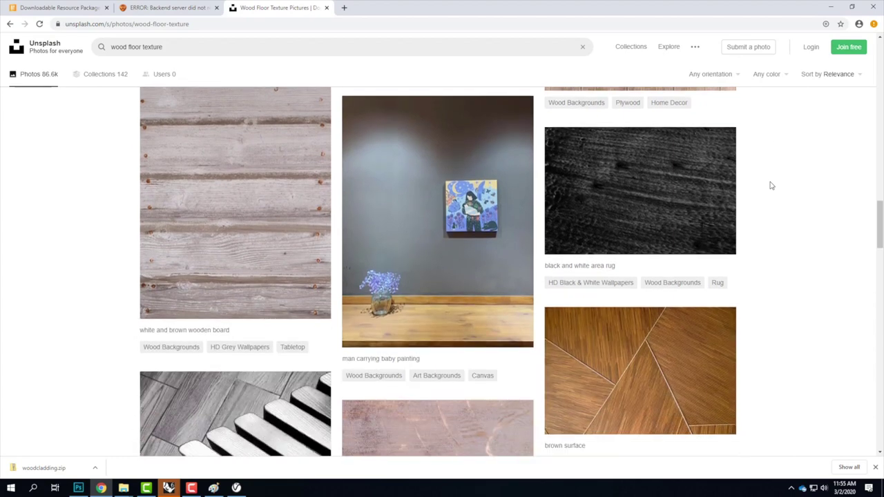
scroll(771, 185, down, 7)
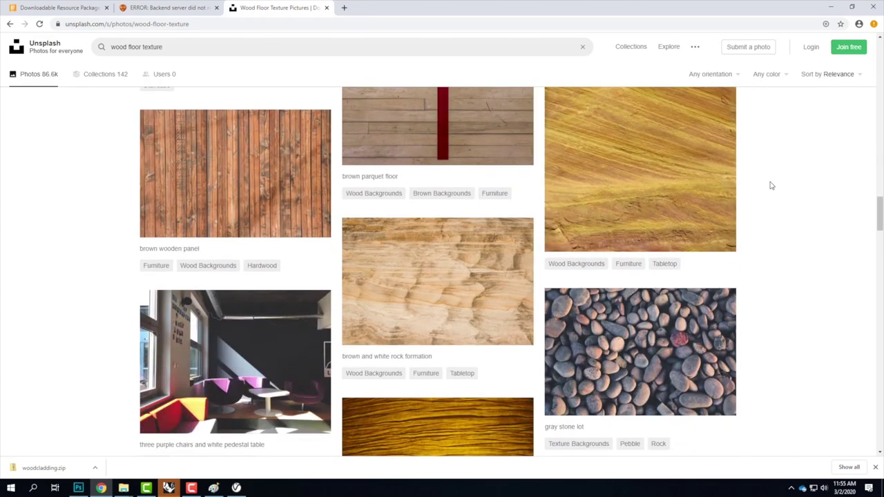
scroll(771, 185, down, 7)
scroll(771, 185, down, 8)
scroll(771, 185, down, 3)
scroll(773, 185, down, 3)
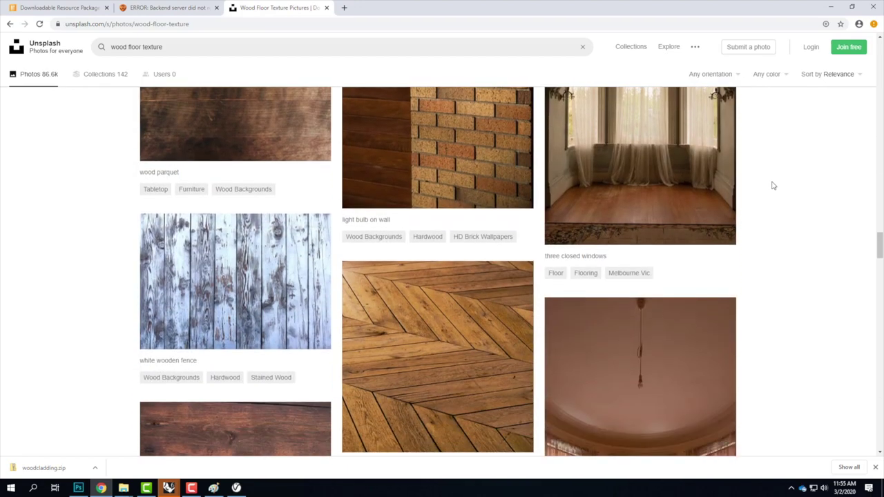
scroll(772, 185, up, 4)
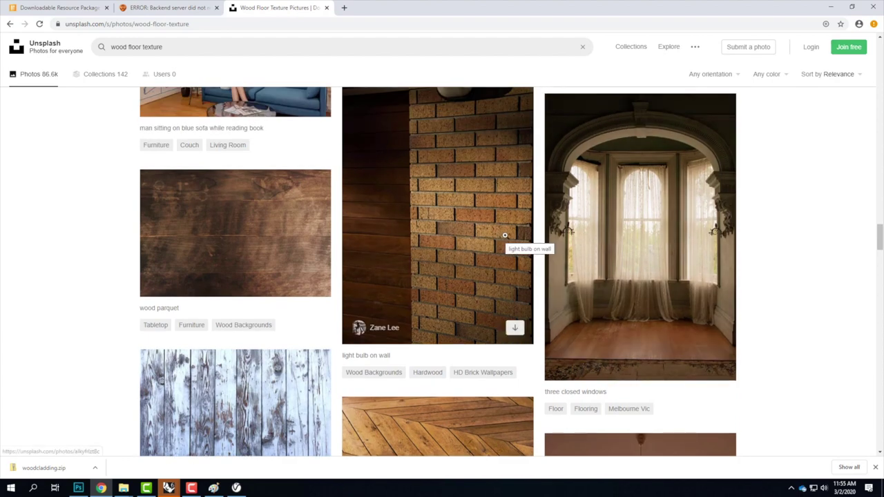
scroll(511, 221, down, 6)
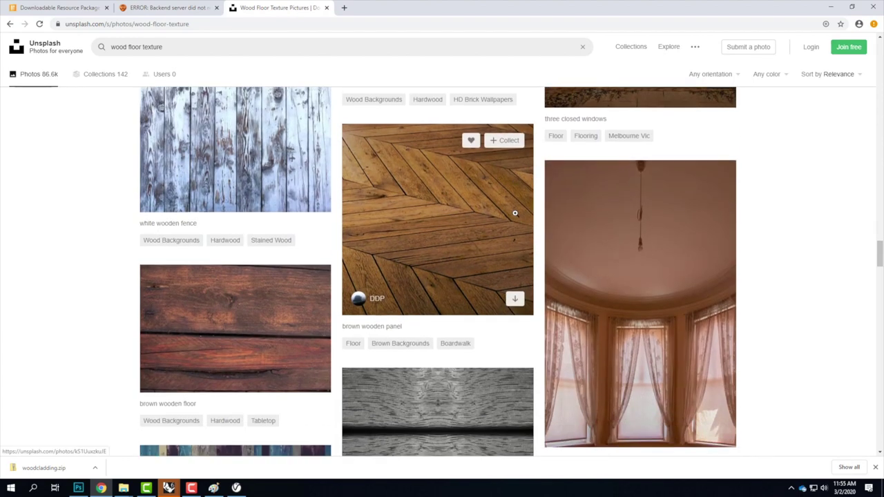
scroll(515, 217, down, 8)
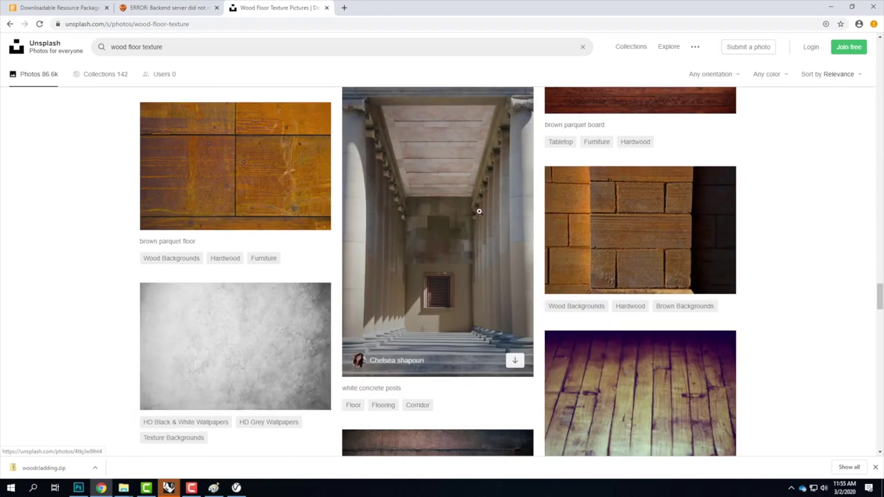
scroll(446, 186, down, 4)
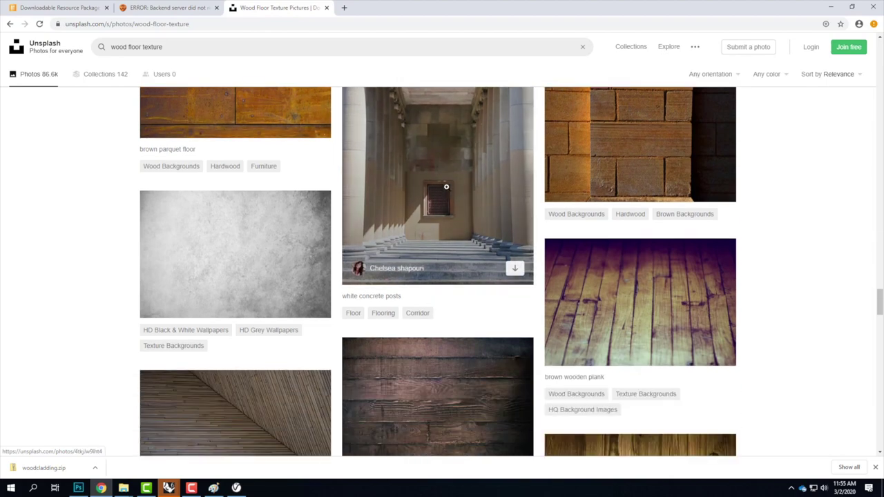
scroll(446, 186, down, 5)
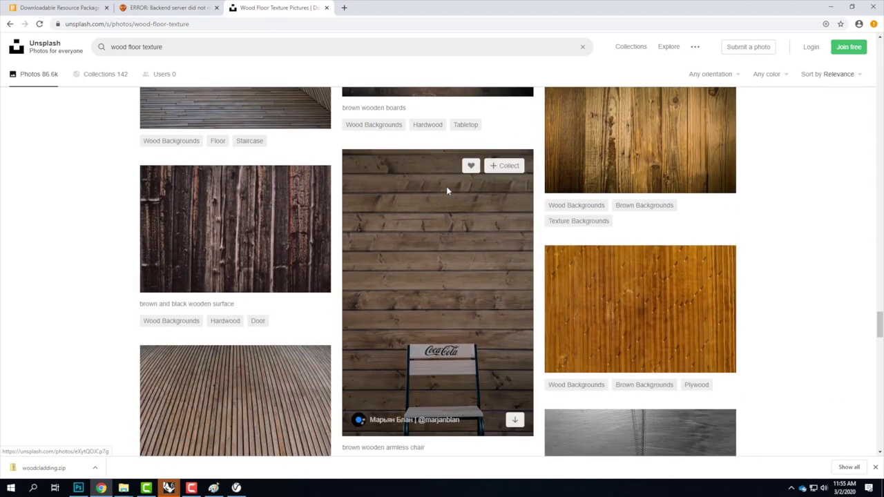
scroll(446, 186, down, 4)
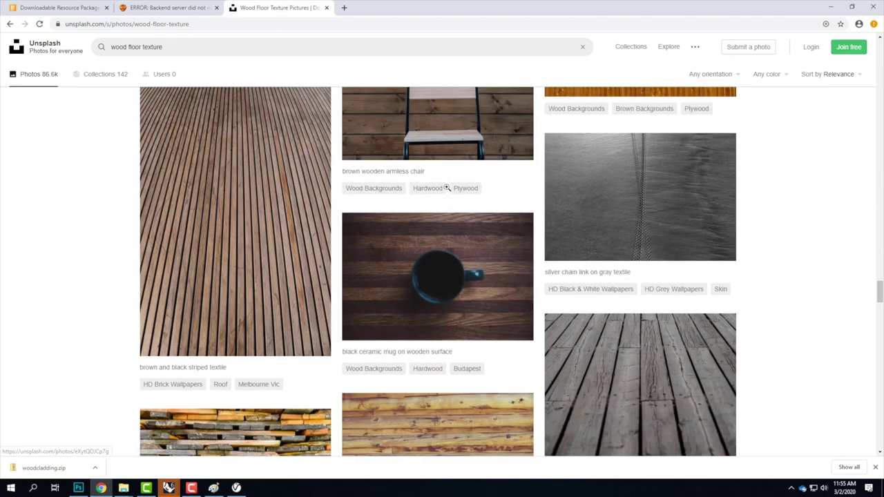
scroll(446, 186, down, 5)
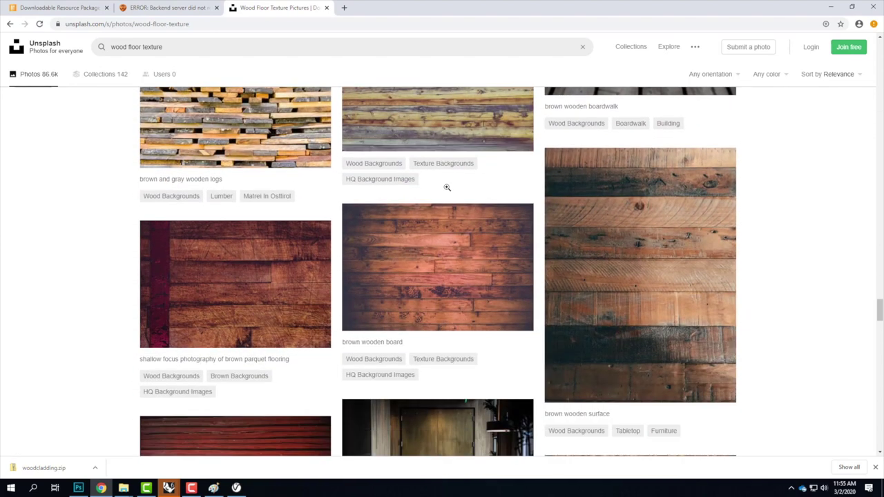
scroll(447, 187, down, 8)
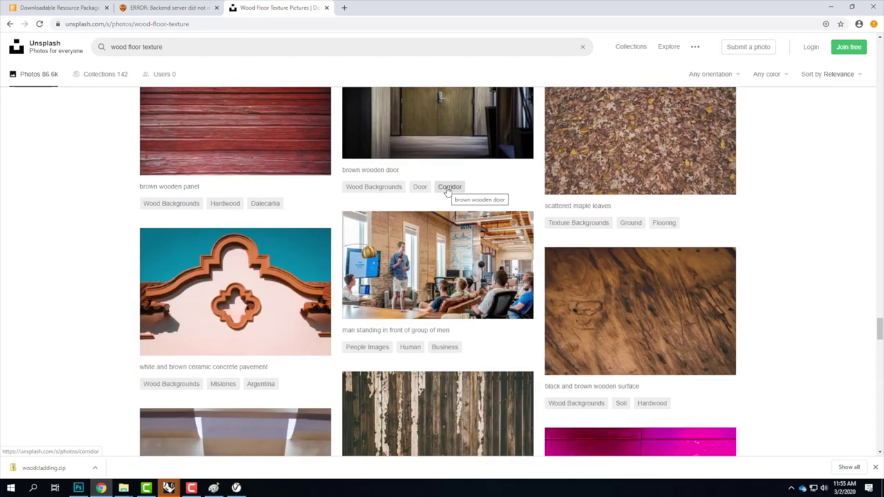
scroll(446, 187, down, 2)
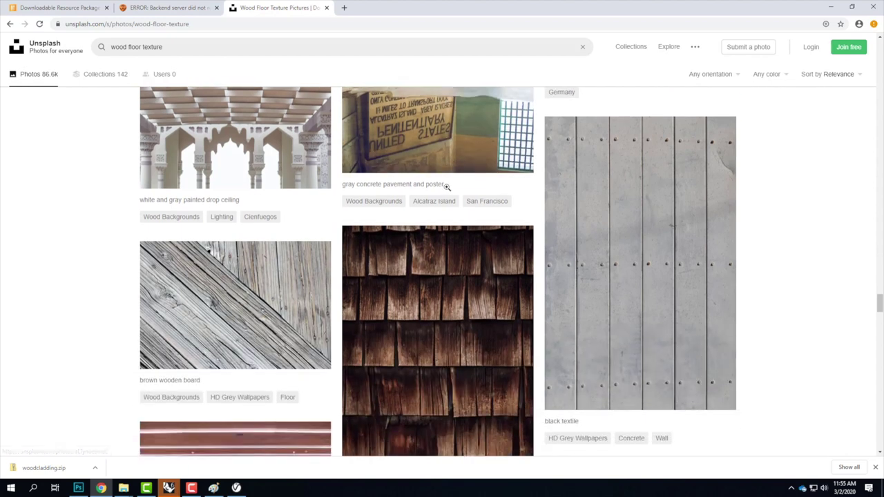
Download the photo of gray vertical planks with nail rows, allowing the site to download multiple files.
click(648, 238)
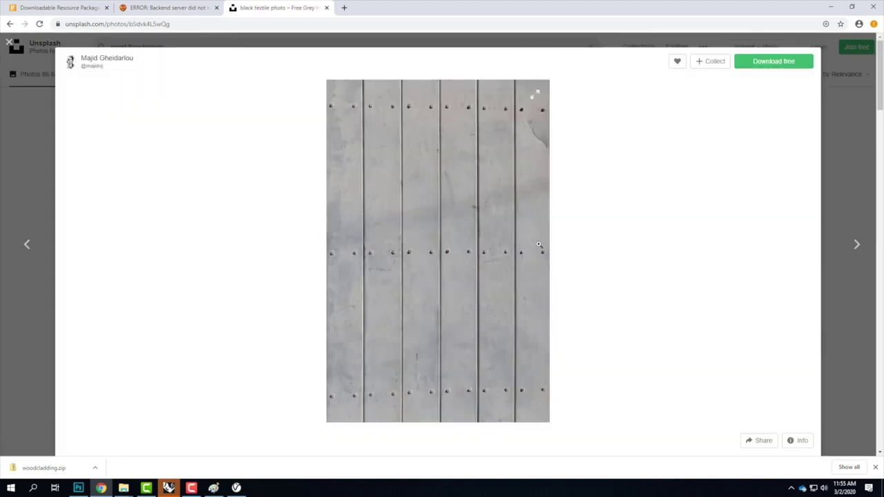
click(772, 62)
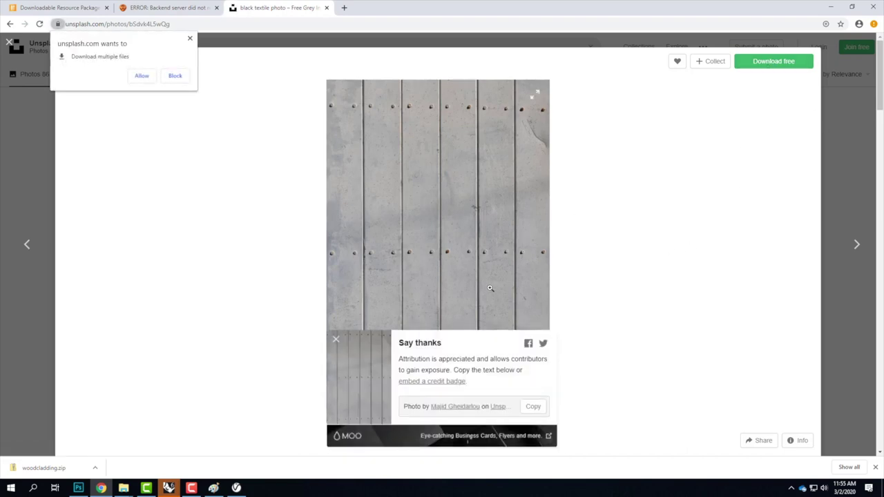
click(141, 75)
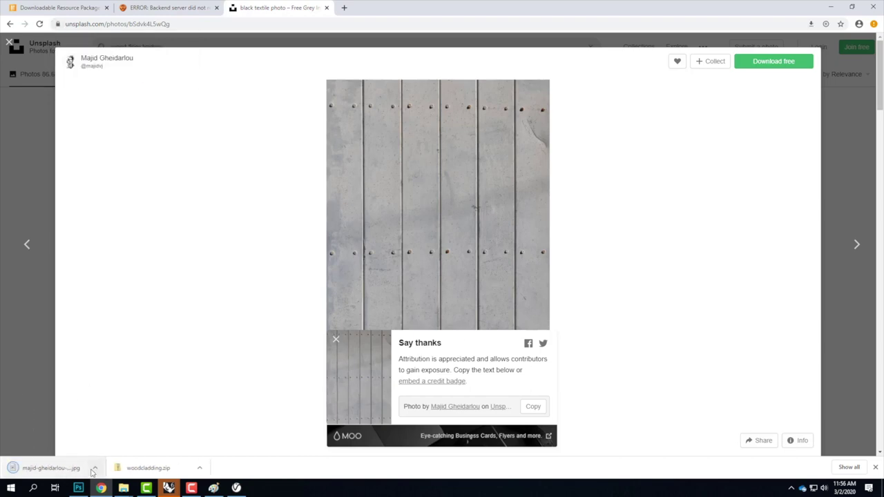
Switch to Photoshop and open the downloaded gray plank photo from the Downloads folder.
click(78, 488)
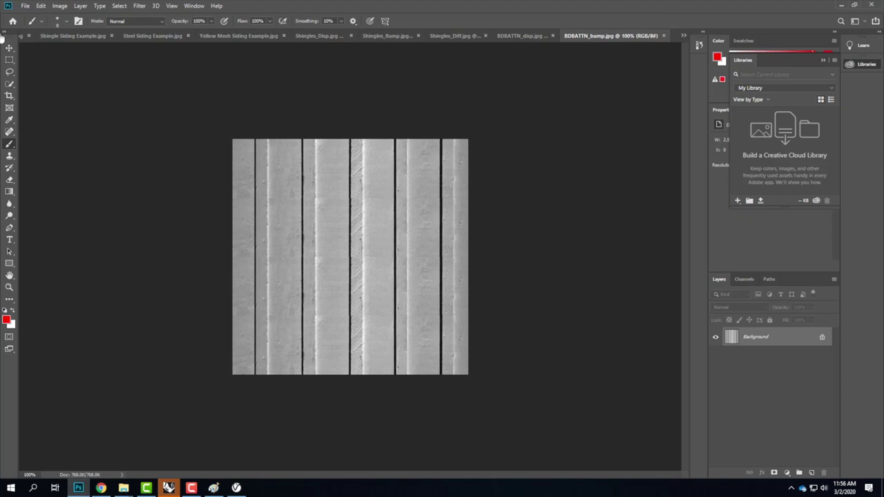
click(25, 6)
click(36, 25)
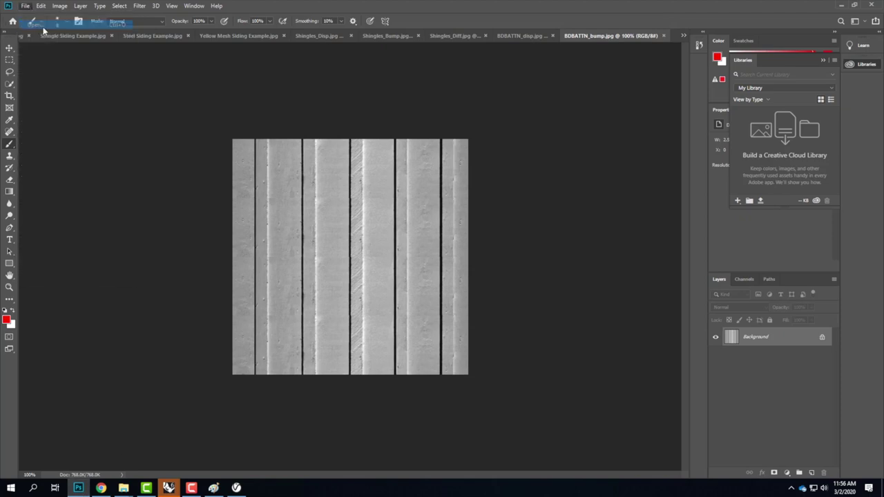
scroll(33, 81, up, 2)
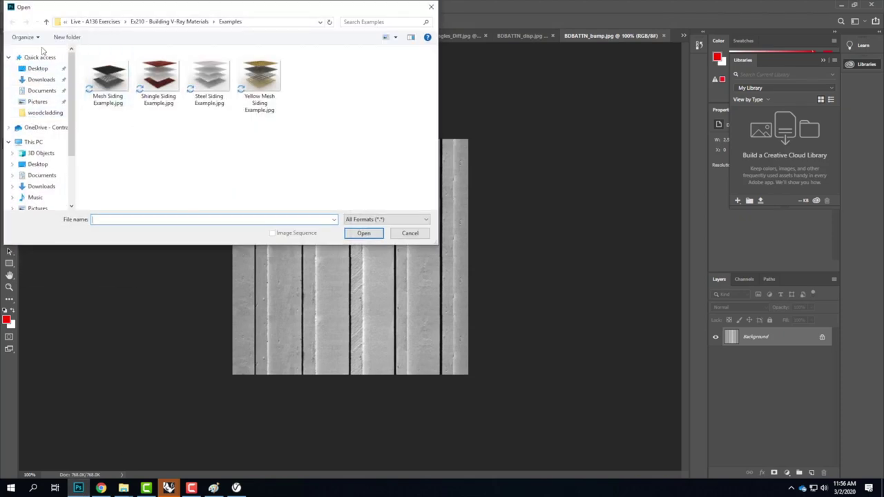
click(41, 79)
click(122, 74)
click(363, 232)
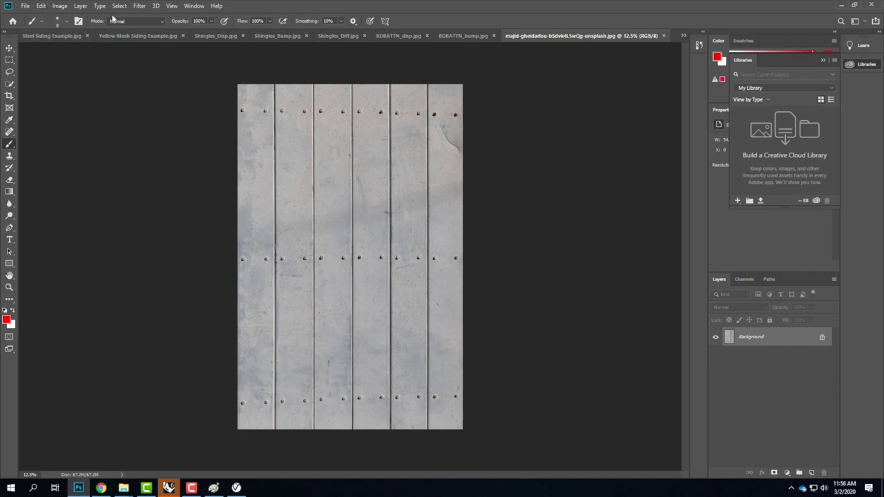
Add a Levels adjustment layer with the default name, Normal mode and 100% opacity above the plank photo.
key(ctrl+plus)
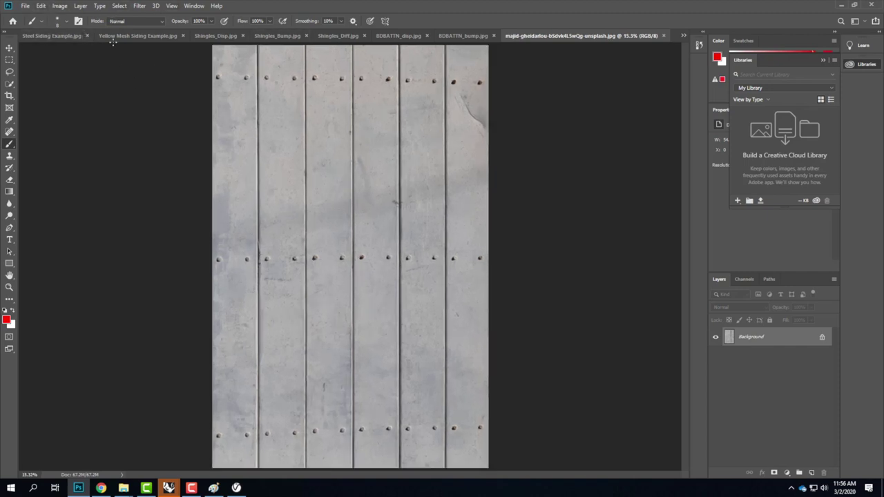
click(79, 7)
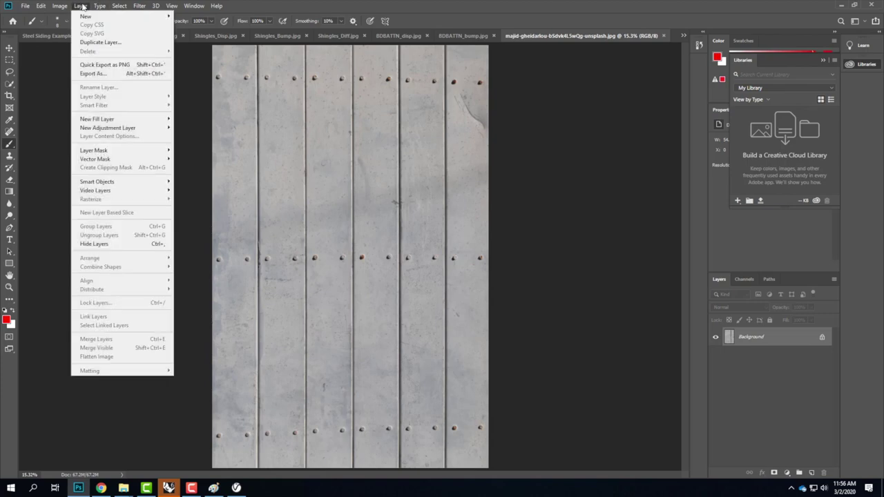
mouse_move(105, 129)
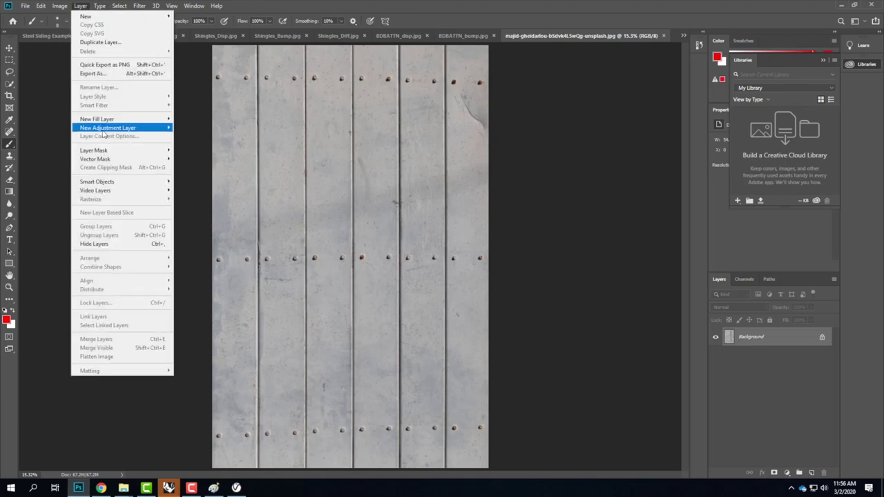
click(212, 141)
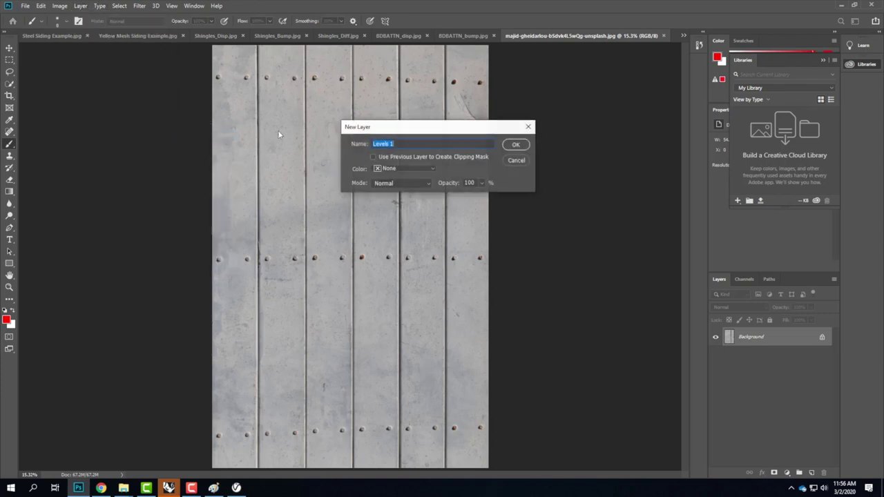
click(515, 146)
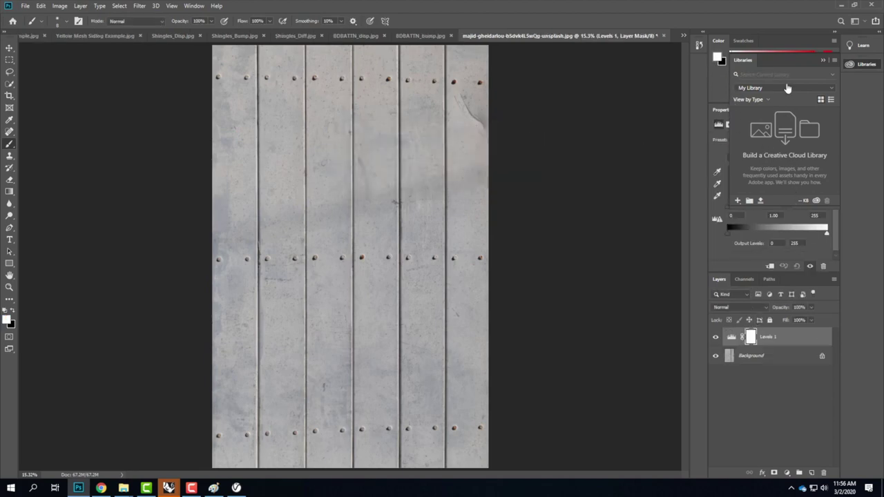
Brighten the planks and raise contrast by setting the Levels input black point to 34 and white point to 194.
click(823, 60)
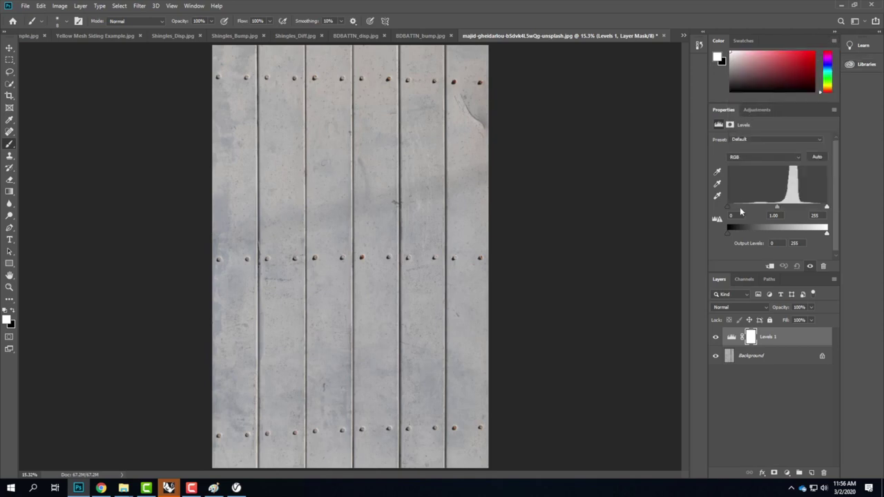
drag(727, 206, 740, 206)
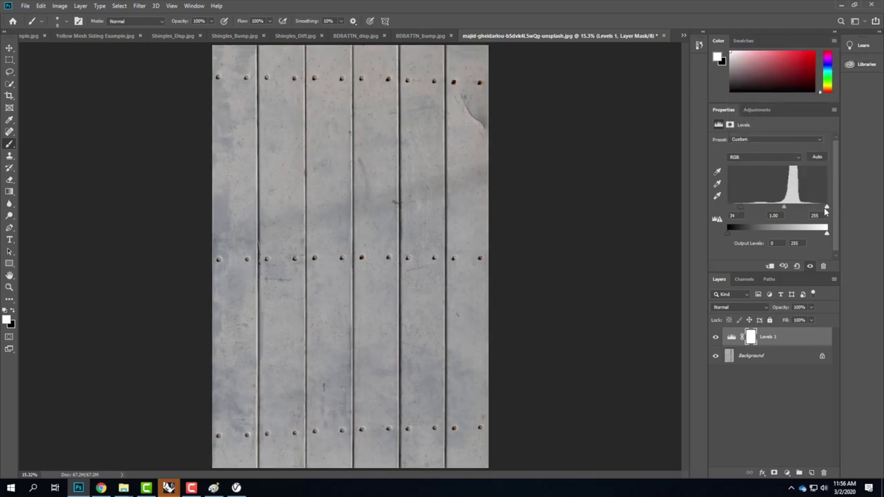
drag(827, 207, 803, 209)
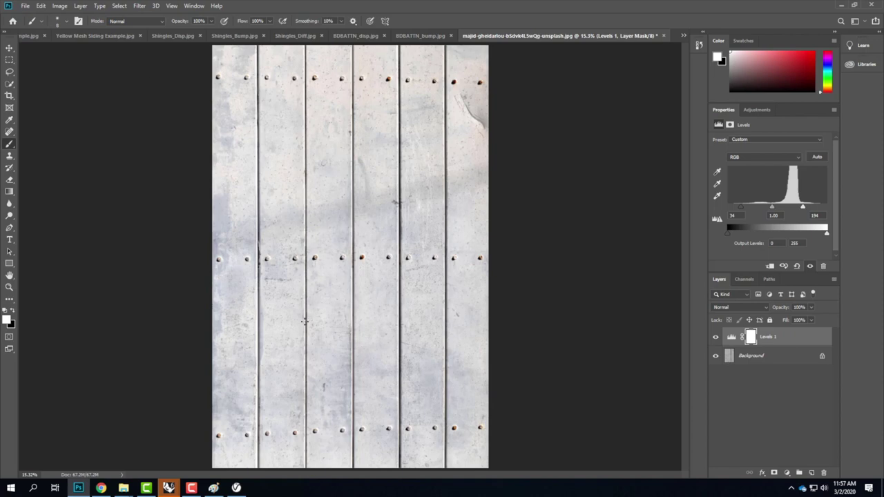
Show the rulers and place a vertical guide along the joint between the first and second planks.
click(81, 6)
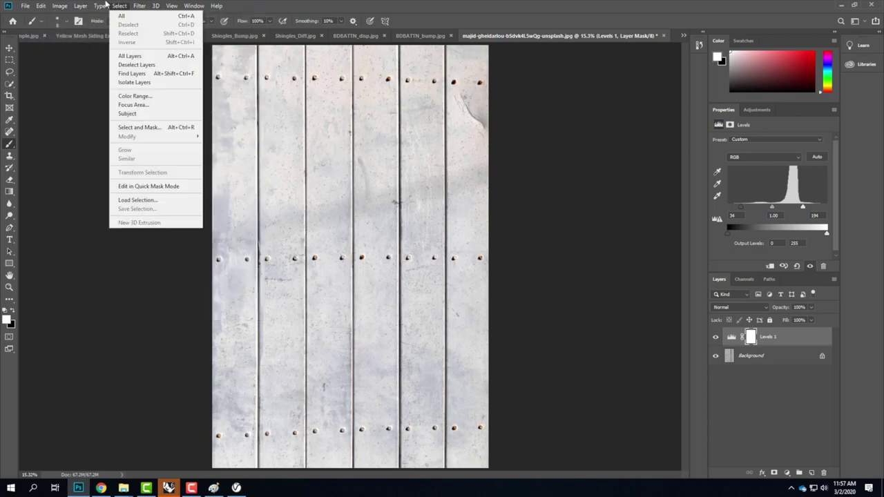
mouse_move(178, 6)
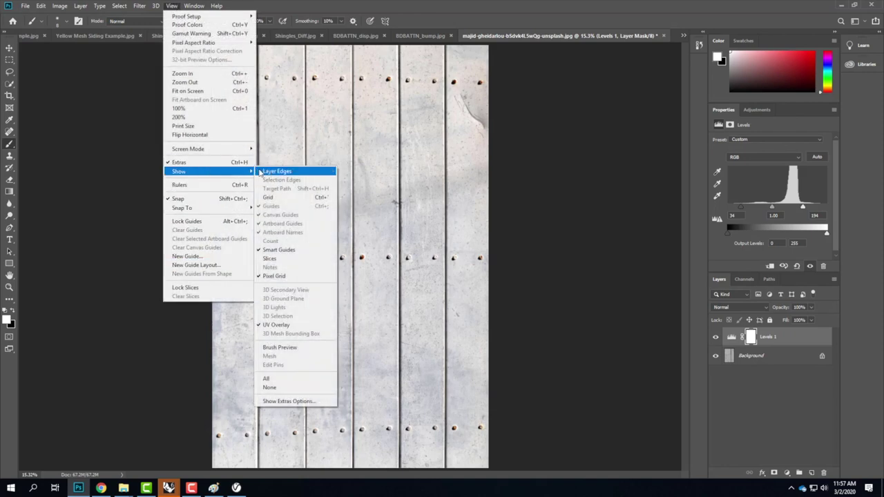
click(201, 186)
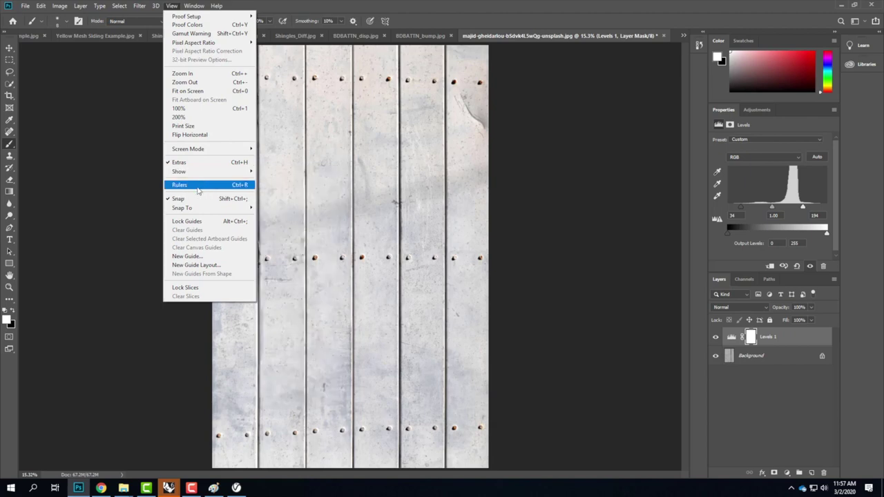
drag(23, 102, 261, 113)
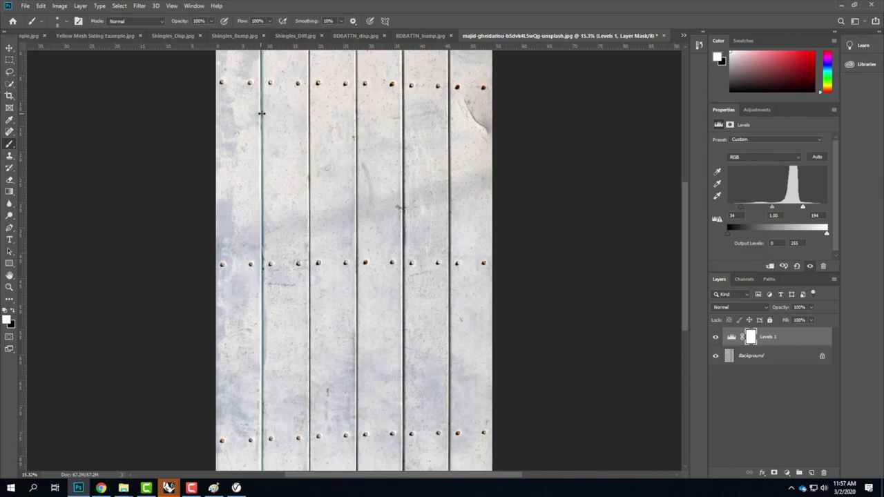
Switch to the browser, close the gray plank photo and look through more wood floor texture results for another plank photo.
click(100, 488)
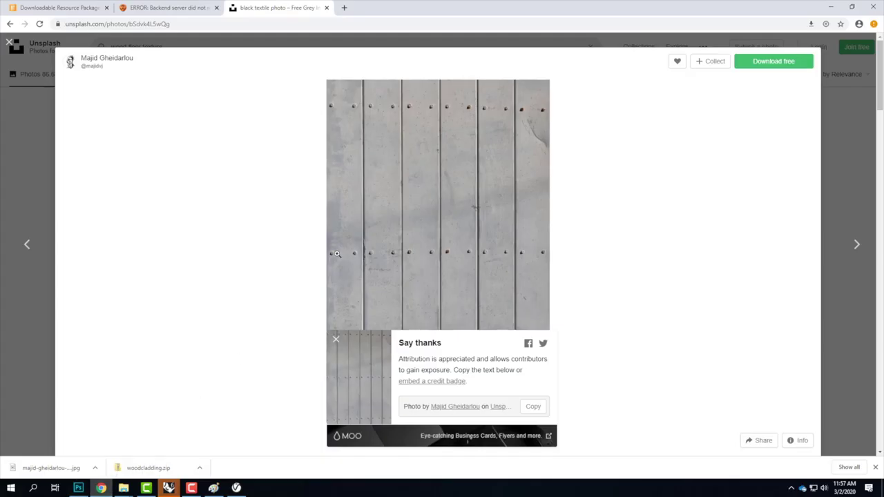
click(836, 154)
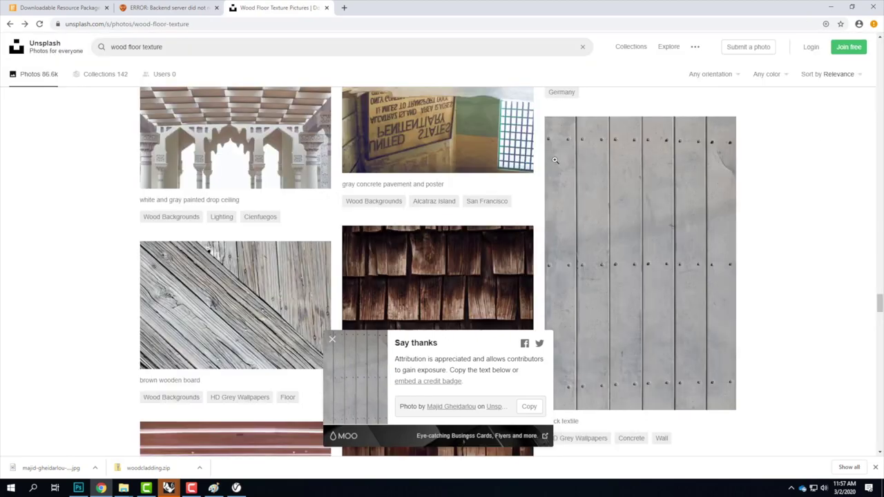
scroll(533, 228, down, 6)
scroll(533, 228, down, 20)
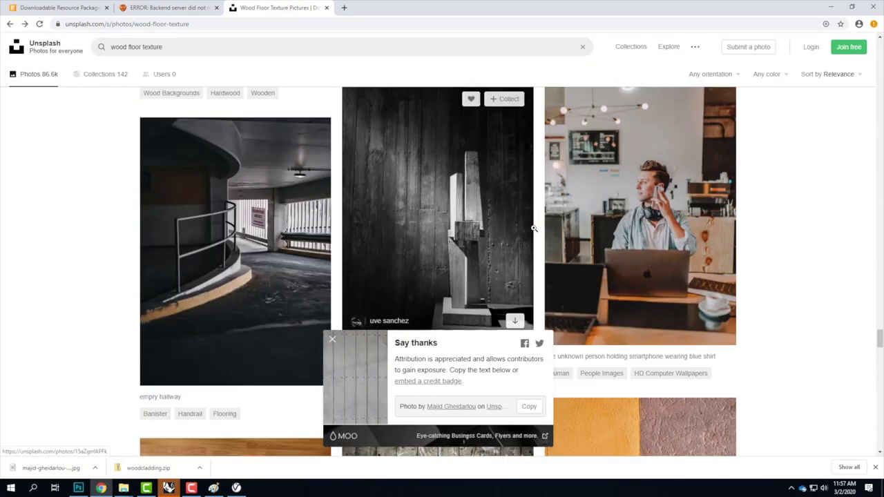
scroll(533, 227, down, 7)
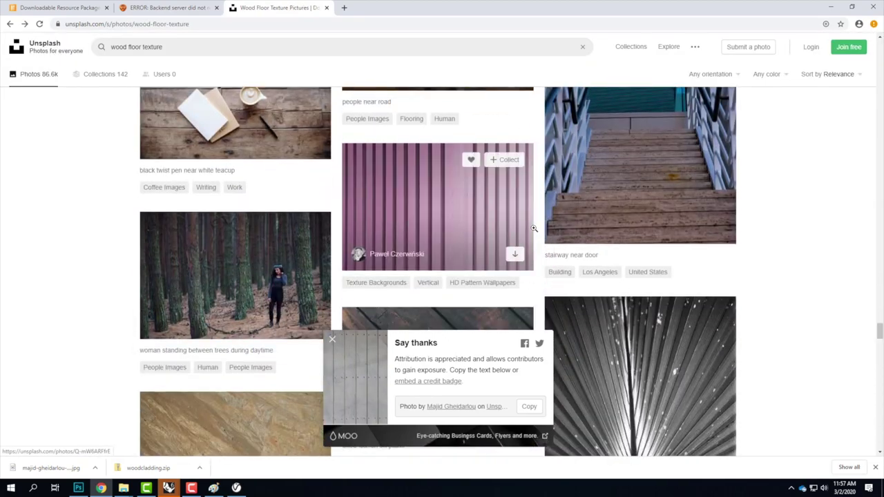
scroll(533, 232, down, 15)
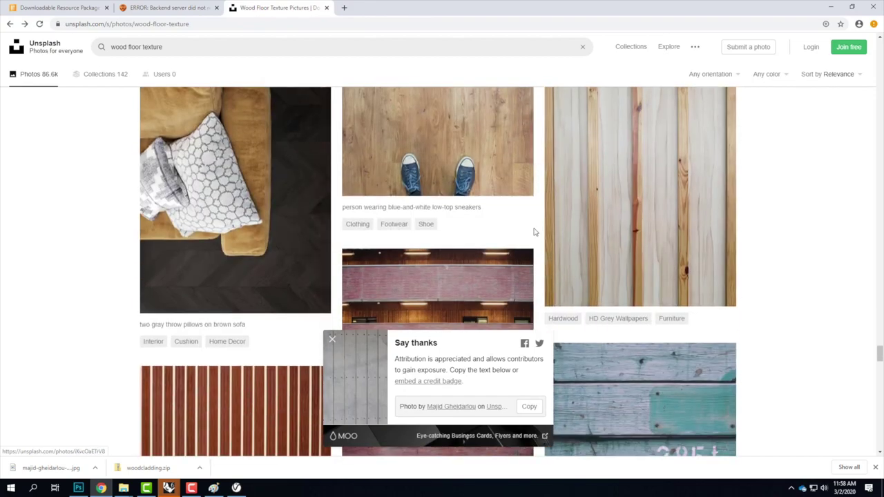
scroll(533, 228, down, 15)
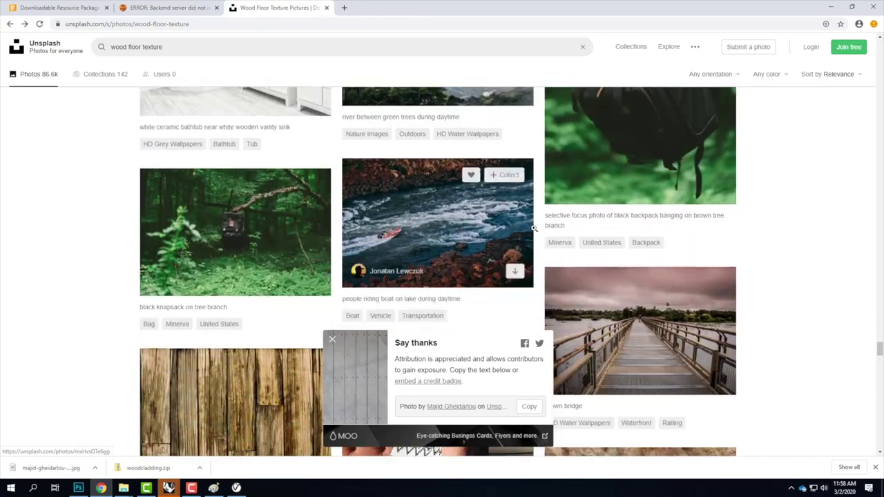
scroll(539, 232, down, 5)
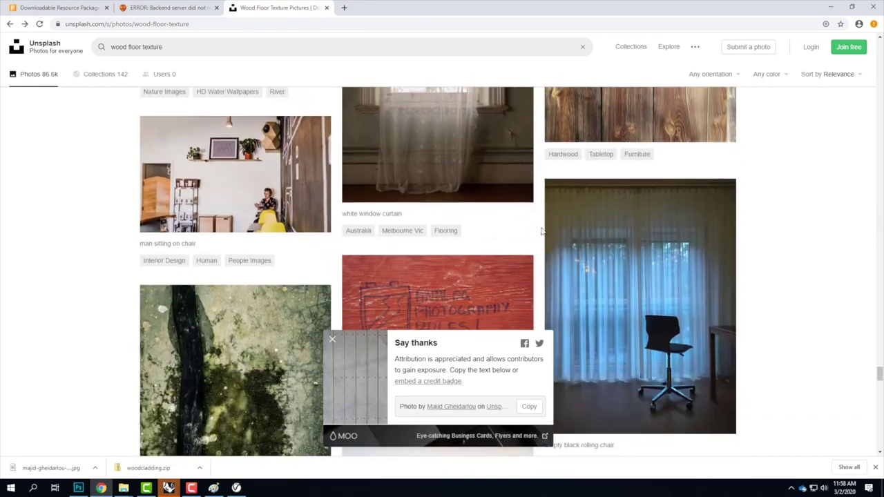
Go back up the wood floor texture results and download the brown and black decking photo shot in perspective.
drag(878, 348, 879, 183)
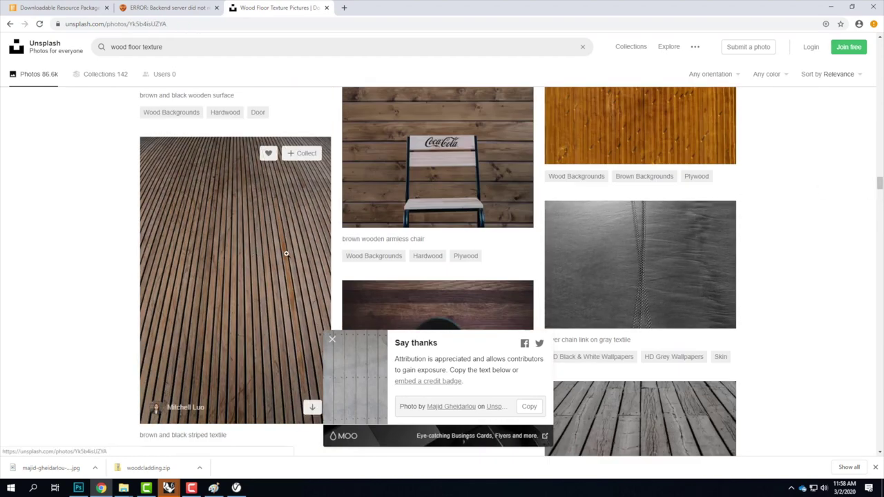
click(285, 253)
click(774, 61)
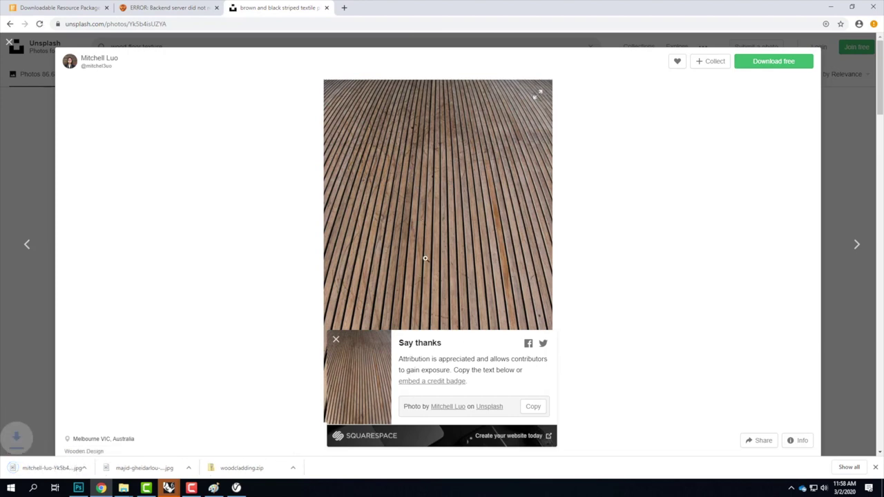
Switch to Photoshop, open the downloaded decking photo and place a vertical guide about 10 in from the photo's left edge.
click(78, 487)
click(28, 6)
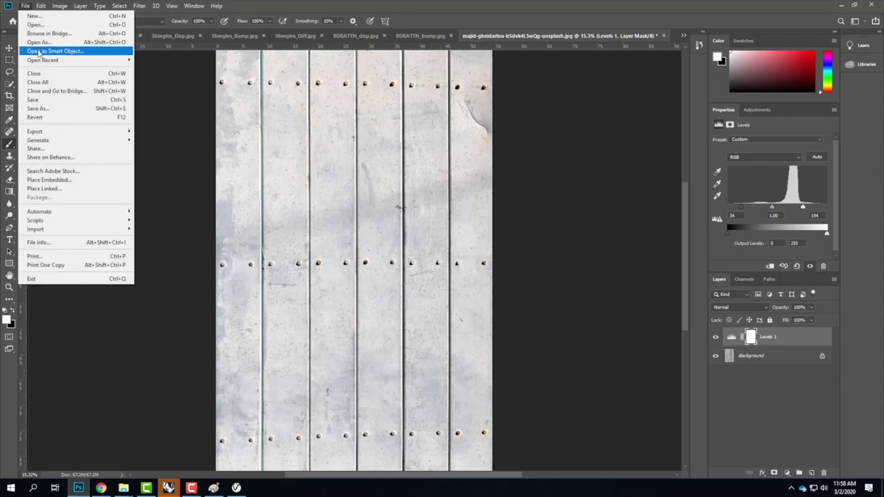
click(42, 25)
click(218, 76)
click(363, 233)
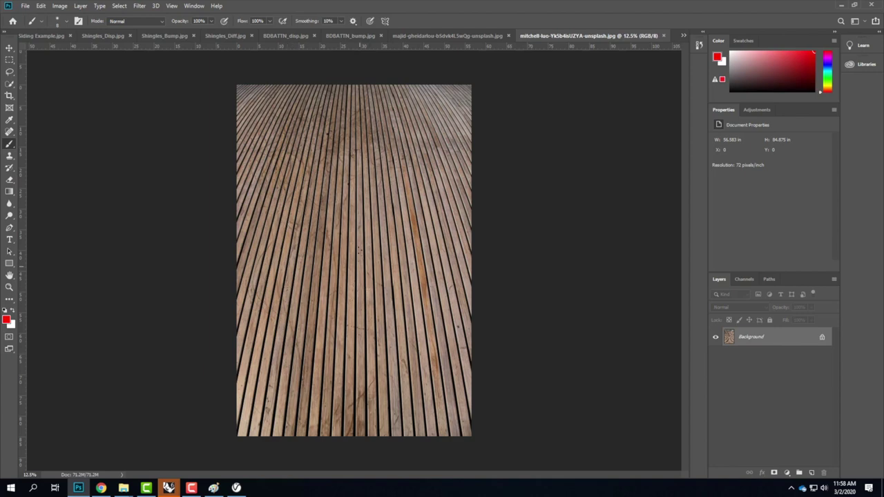
drag(24, 105, 279, 132)
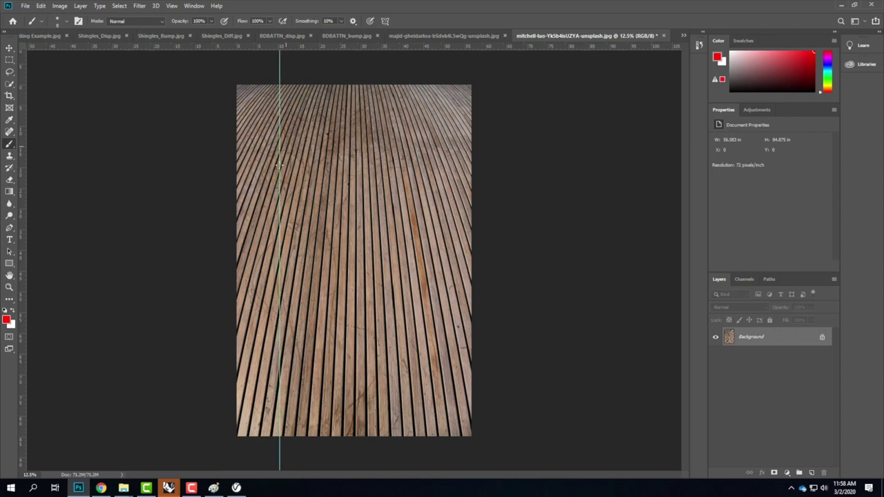
Convert the decking photo's Background into a regular layer named Layer 0 with Normal mode and 100% opacity.
click(41, 6)
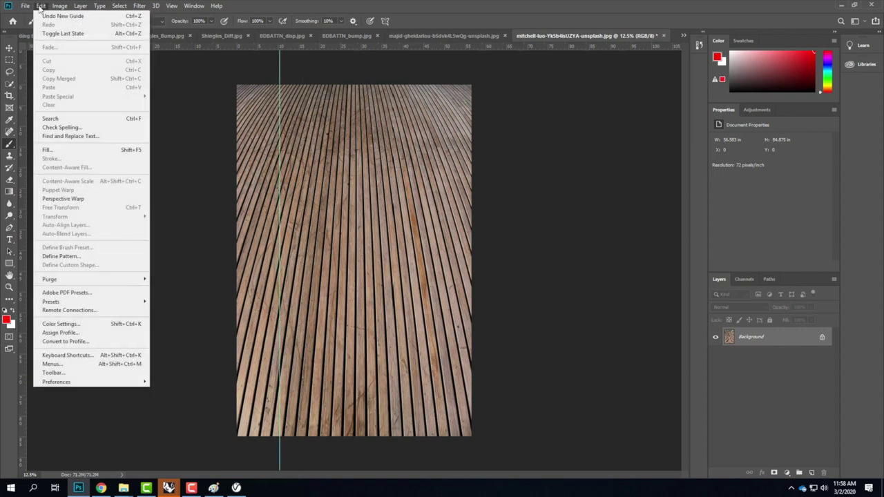
click(41, 6)
right_click(770, 338)
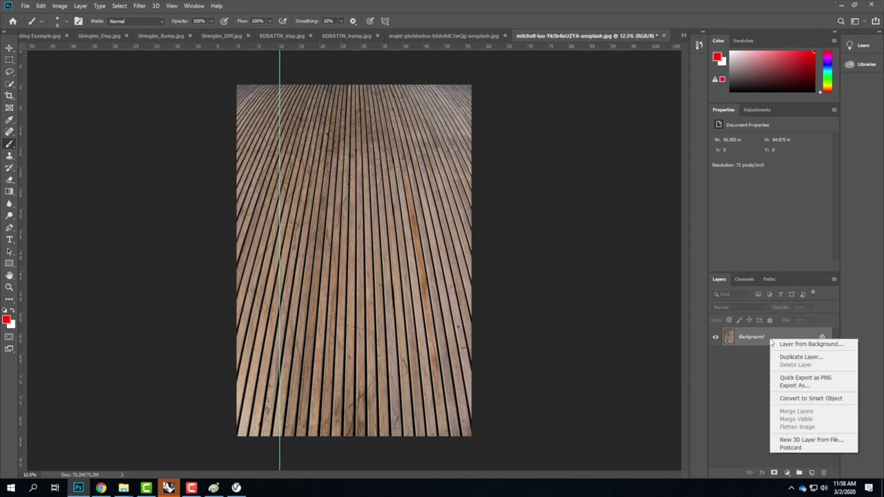
click(793, 345)
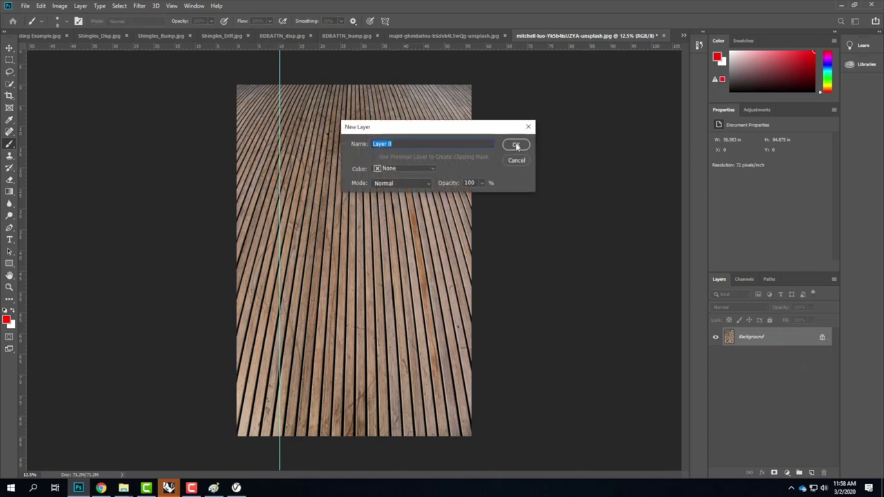
Convert the deck photo's background to Layer 0 and distort it by pulling both upper corners far outward to straighten the converging boards.
click(514, 145)
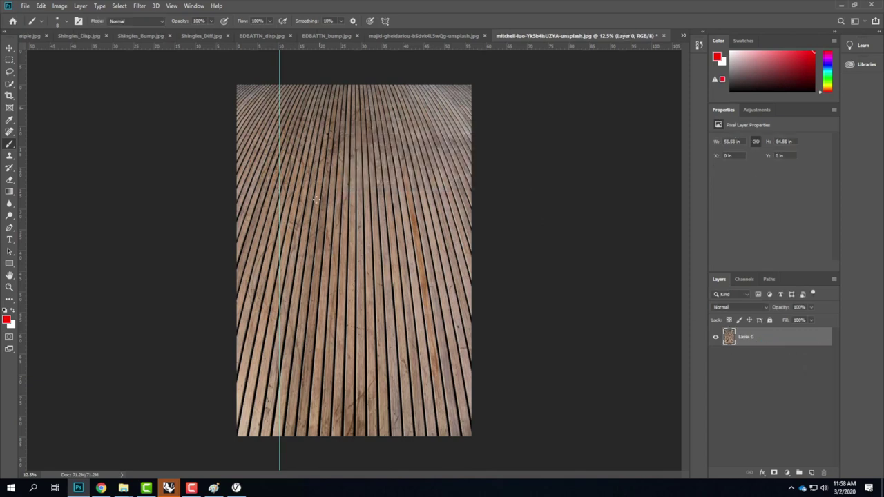
click(43, 6)
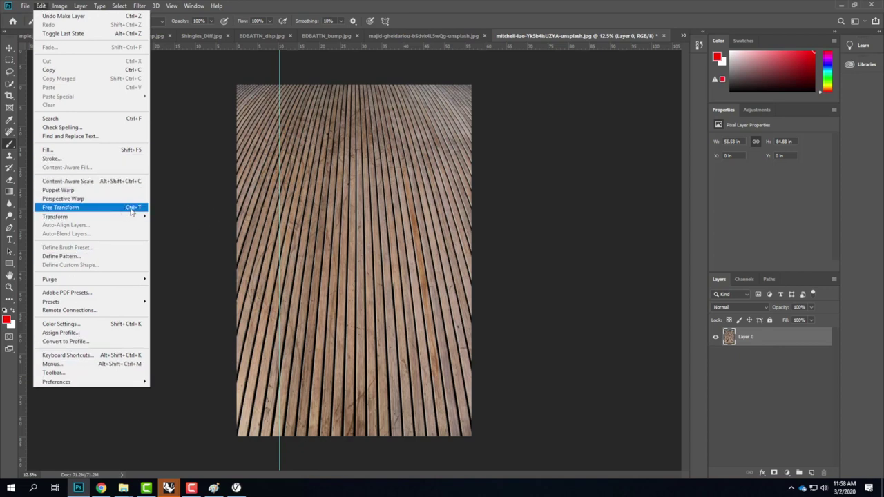
mouse_move(116, 221)
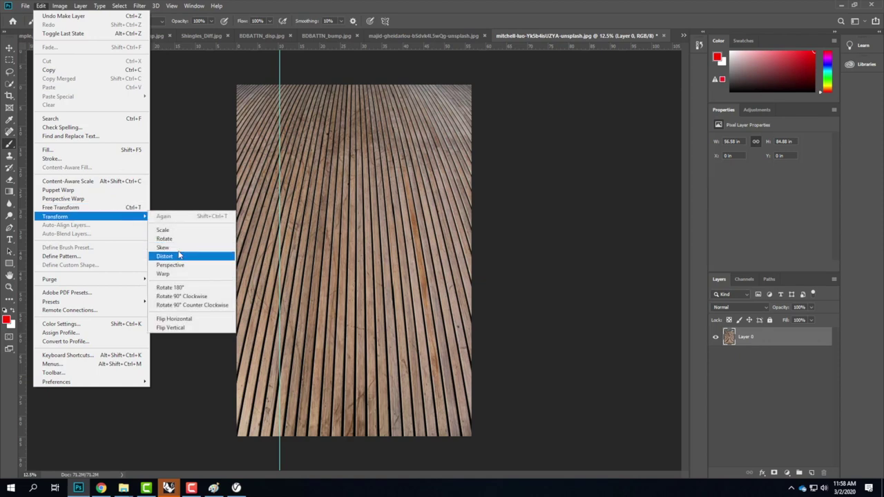
click(181, 250)
drag(237, 86, 153, 89)
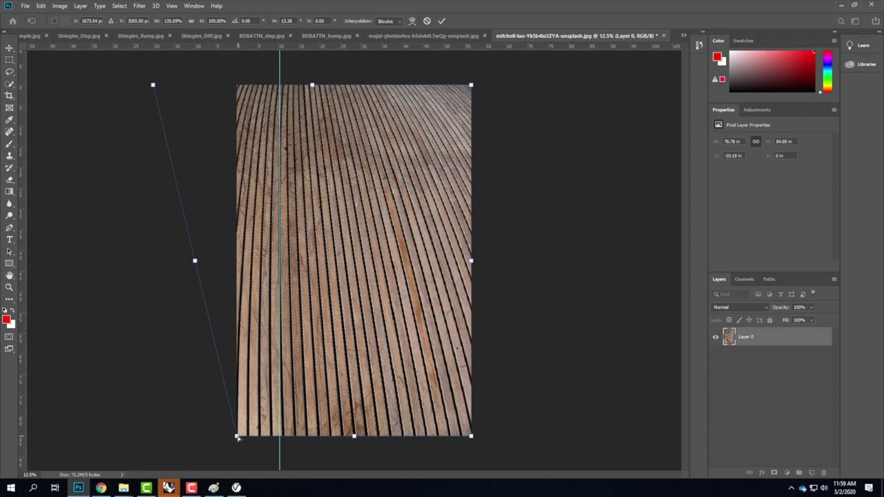
drag(237, 437, 235, 436)
drag(473, 86, 556, 144)
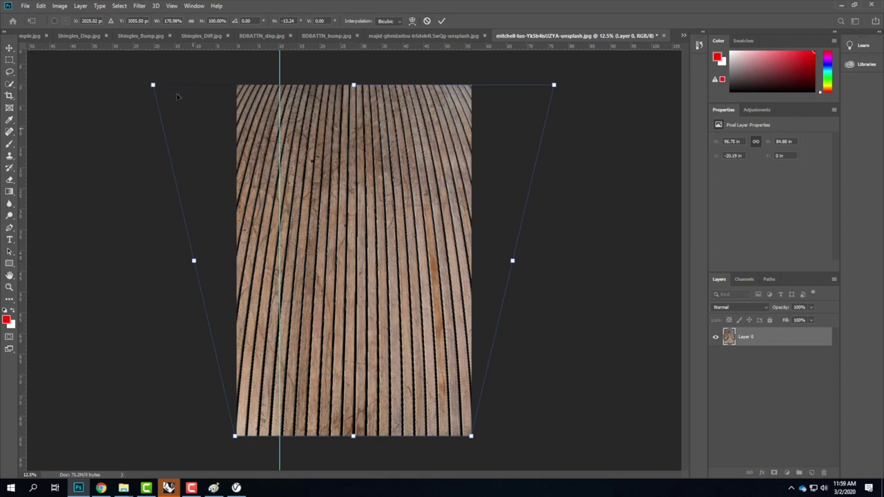
drag(153, 85, 101, 84)
drag(556, 86, 626, 93)
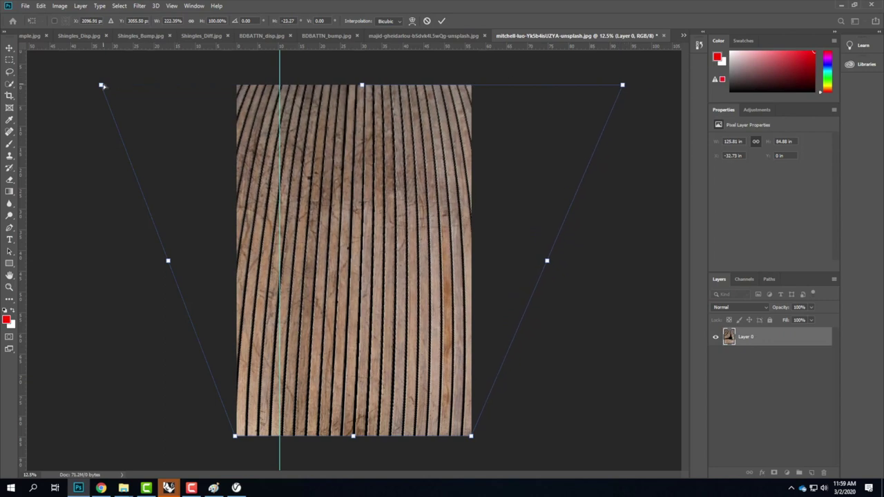
drag(101, 86, 55, 85)
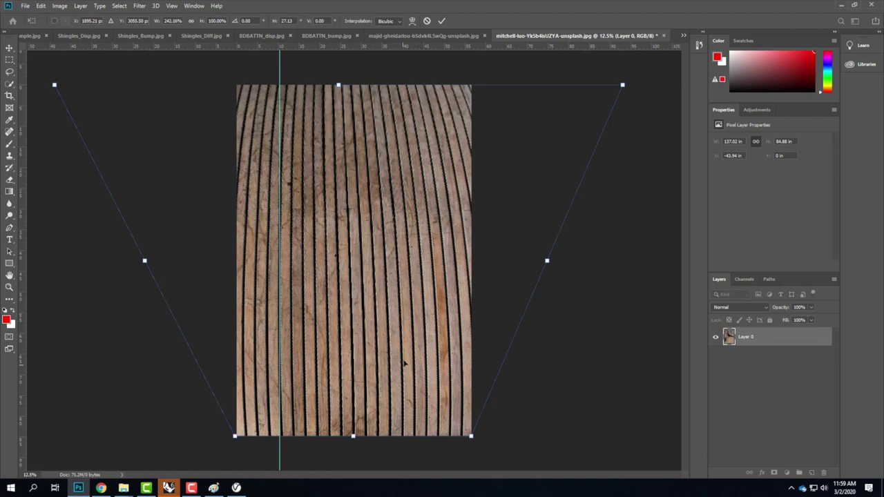
Switch to the white riveted panel image and activate the Crop tool.
click(423, 35)
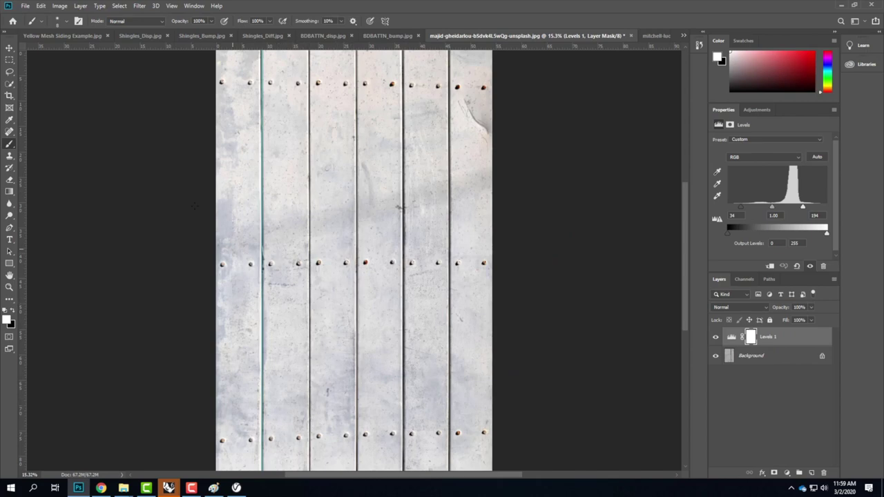
click(10, 95)
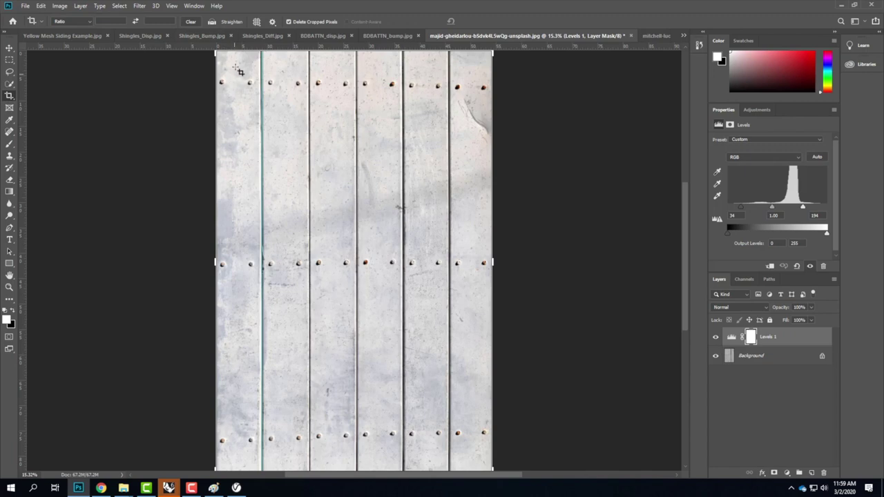
drag(237, 72, 377, 412)
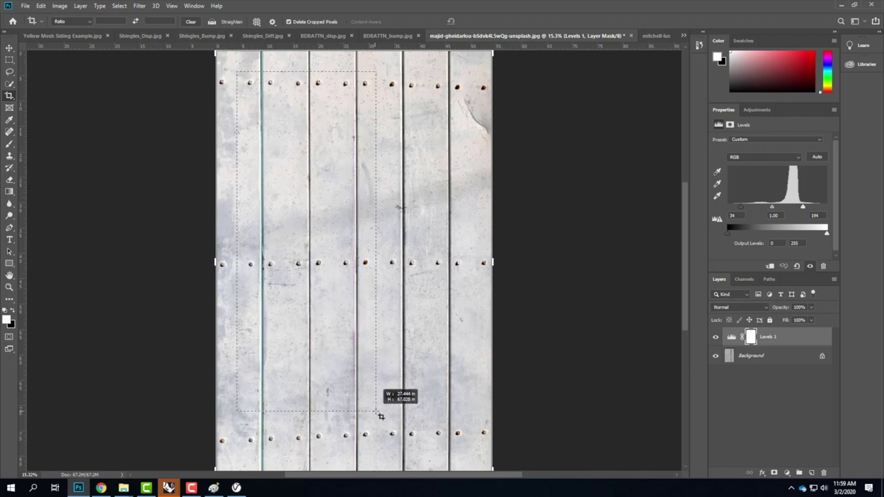
drag(380, 416, 246, 240)
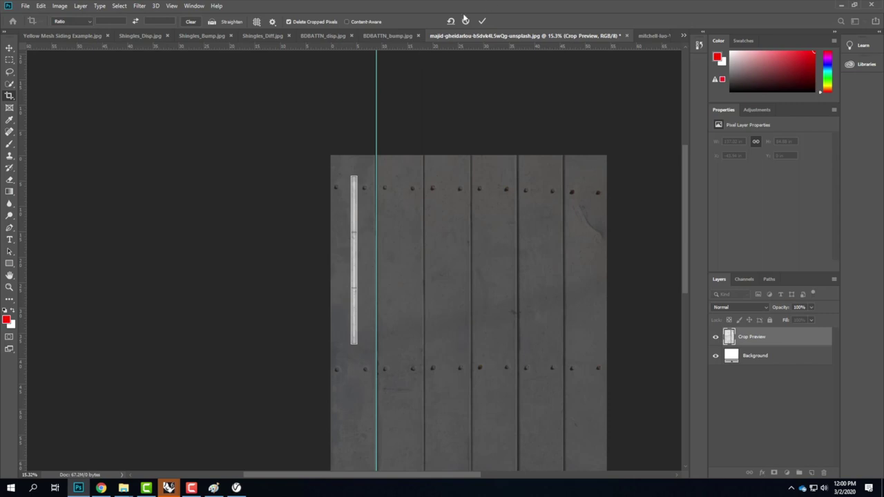
click(465, 21)
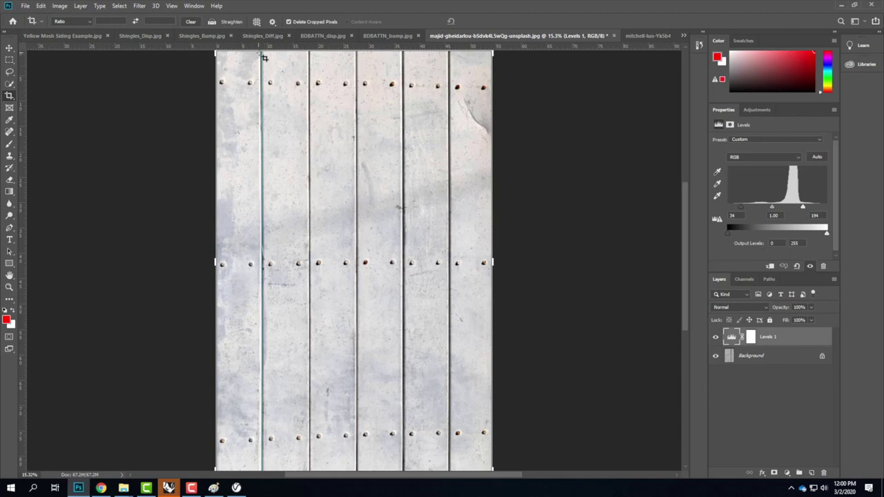
Bring the crop's left edge to the guide at the first panel seam and lower its upper edge below the first row of rivets.
drag(216, 262, 238, 261)
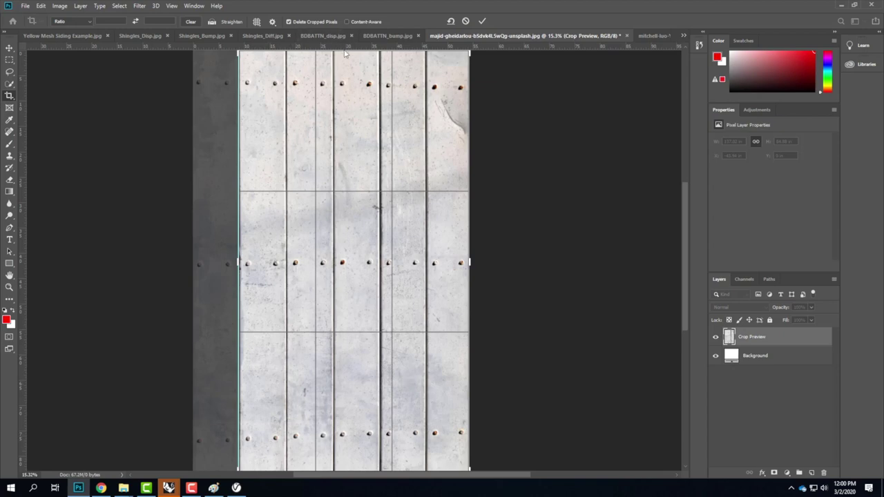
scroll(490, 111, up, 1)
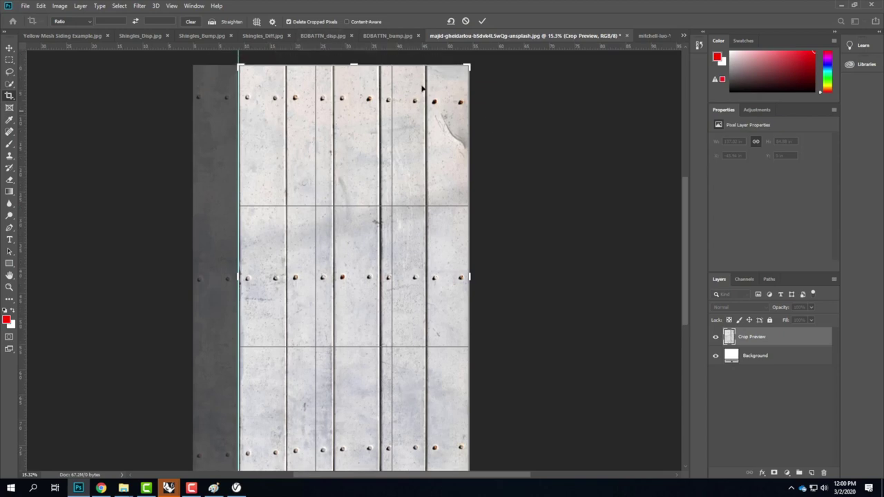
drag(353, 66, 356, 99)
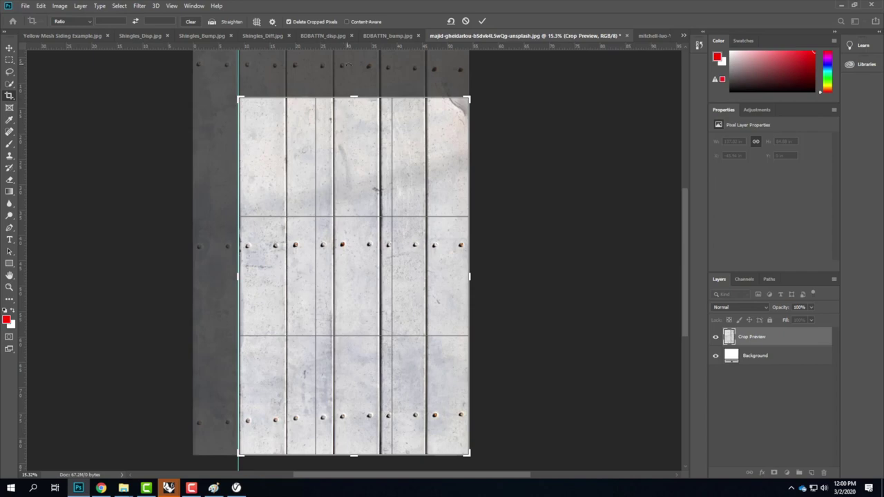
drag(352, 97, 353, 100)
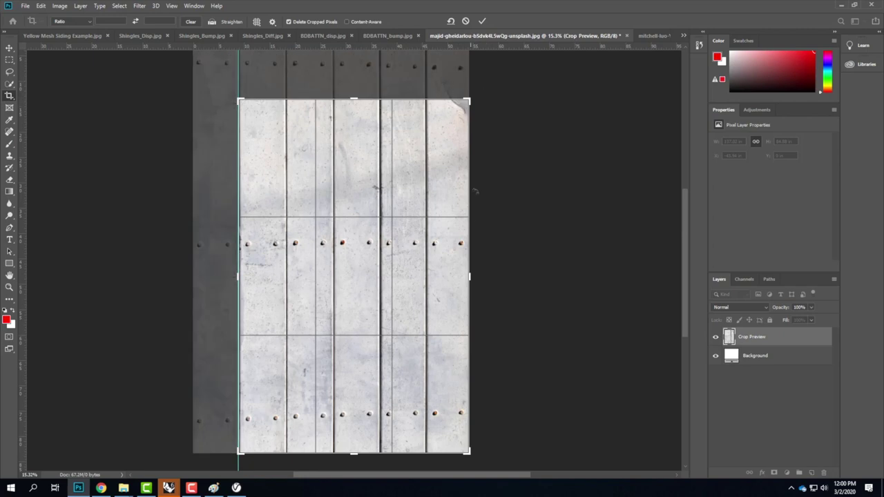
Move the crop's right edge to the last seam, fine-tune its upper and lower edges, and crop to four full panels, about 37 × 71 in.
drag(469, 277, 448, 276)
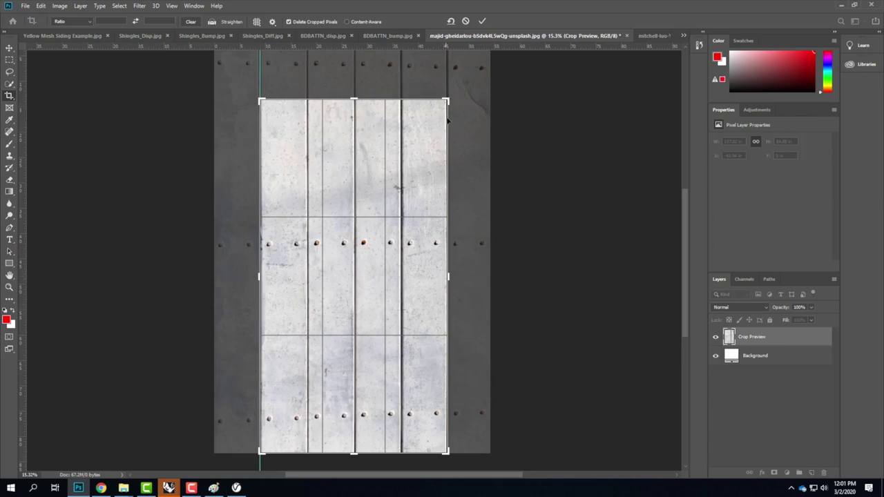
drag(448, 275, 434, 277)
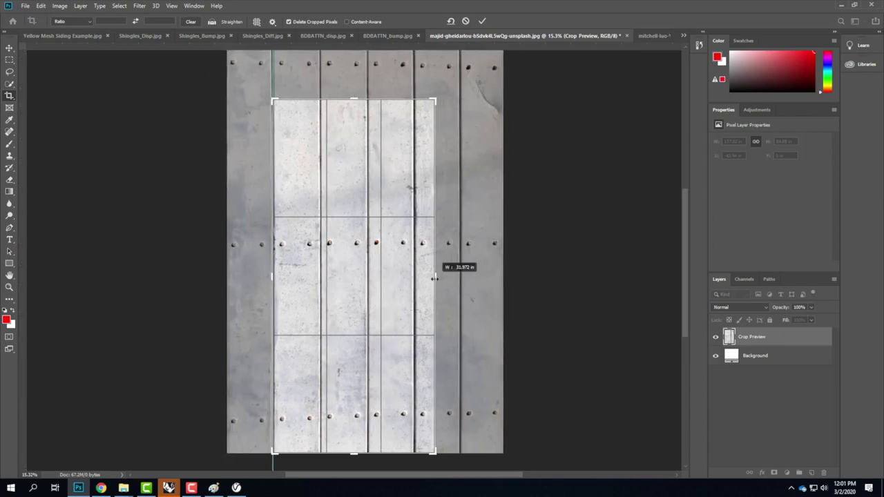
drag(462, 277, 447, 274)
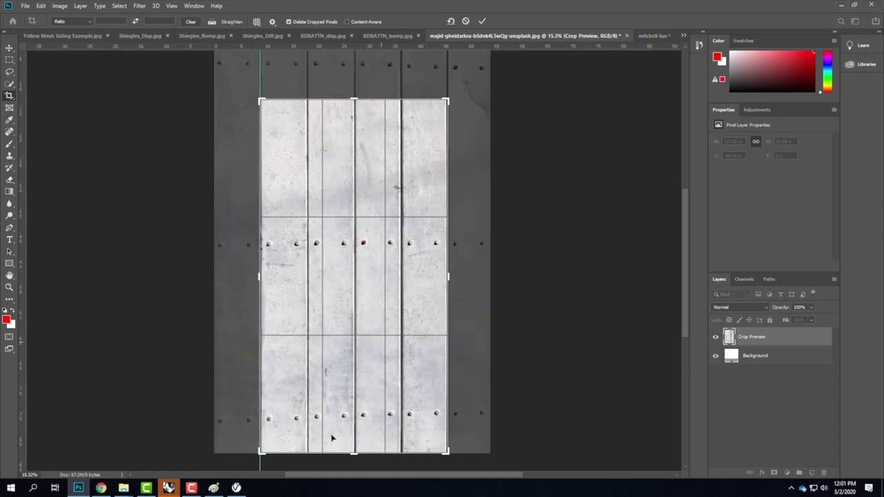
drag(353, 453, 352, 448)
drag(353, 101, 353, 95)
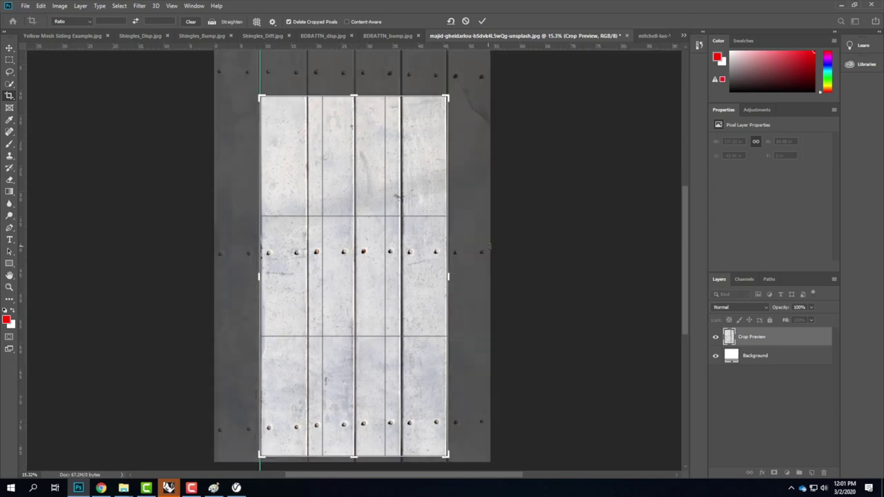
click(482, 21)
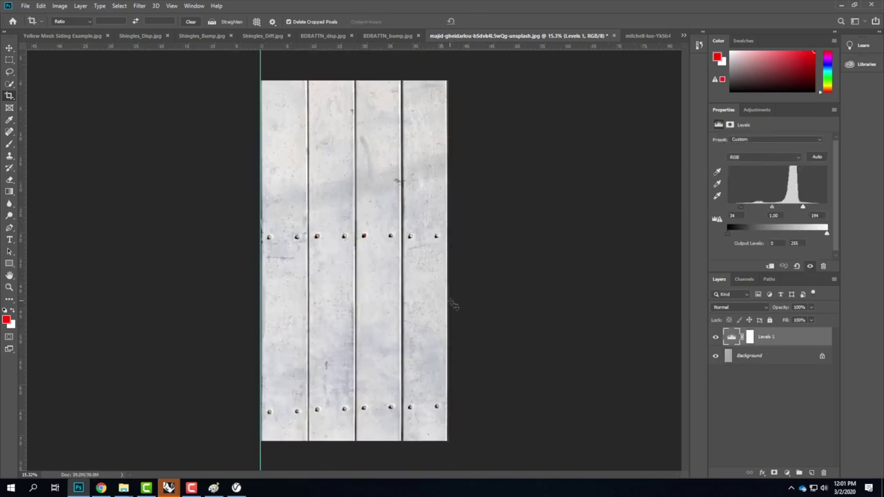
Rotate the cropped image 90° counter clockwise so the panels run horizontally.
click(62, 7)
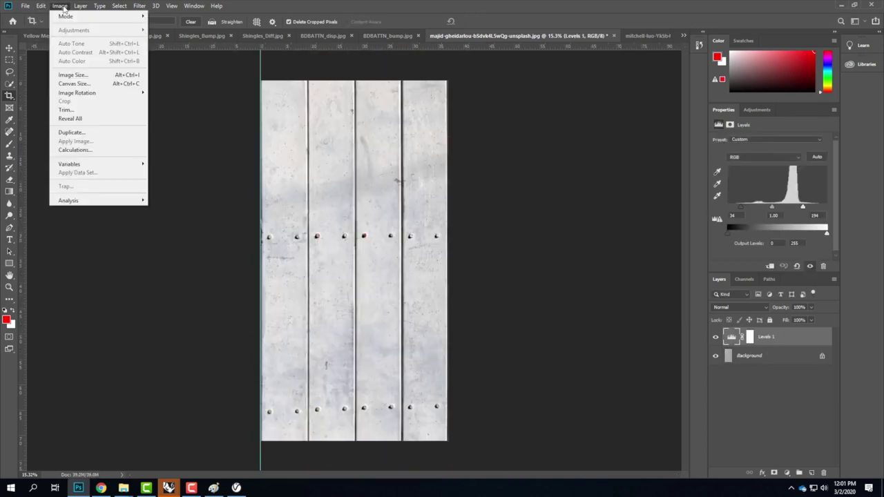
mouse_move(100, 94)
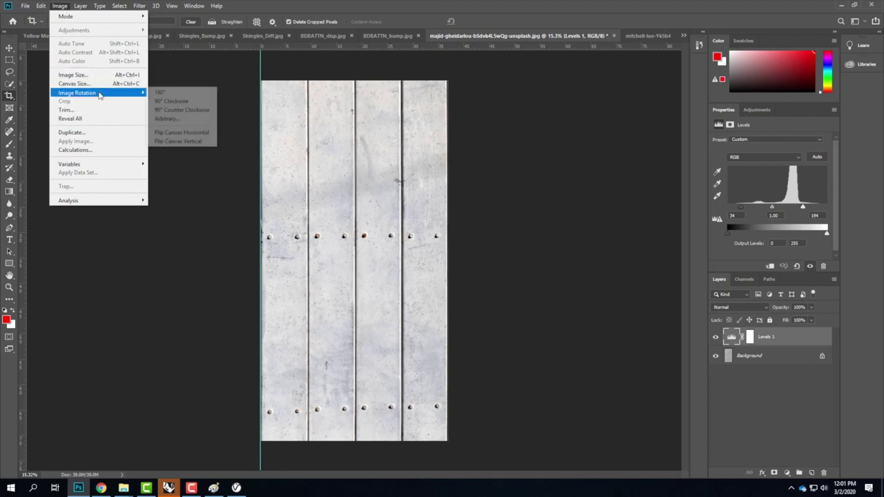
click(194, 112)
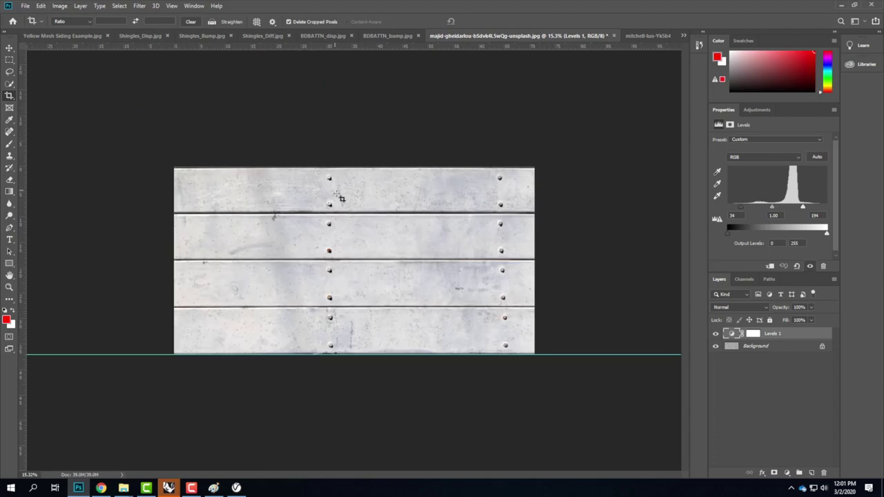
key(ctrl)
key(ctrl+0)
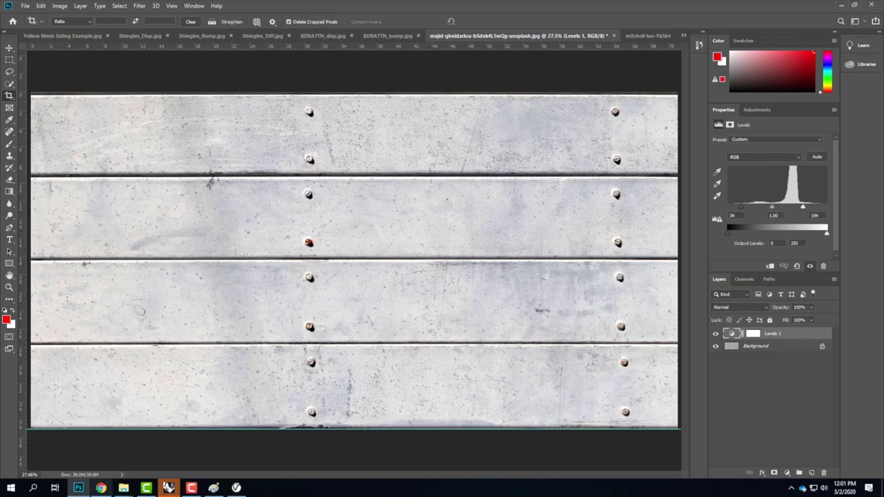
click(100, 488)
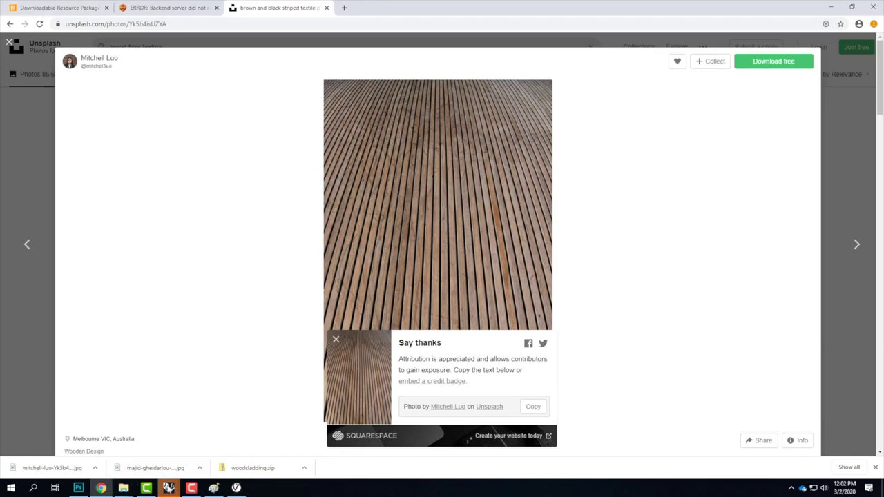
click(78, 488)
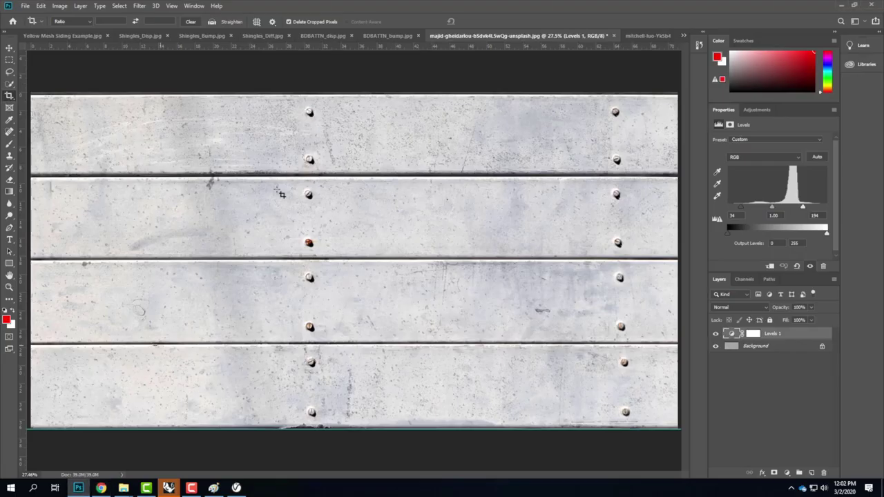
click(140, 6)
click(140, 5)
Convert the panel image's locked background into a regular layer named Layer 0.
click(800, 349)
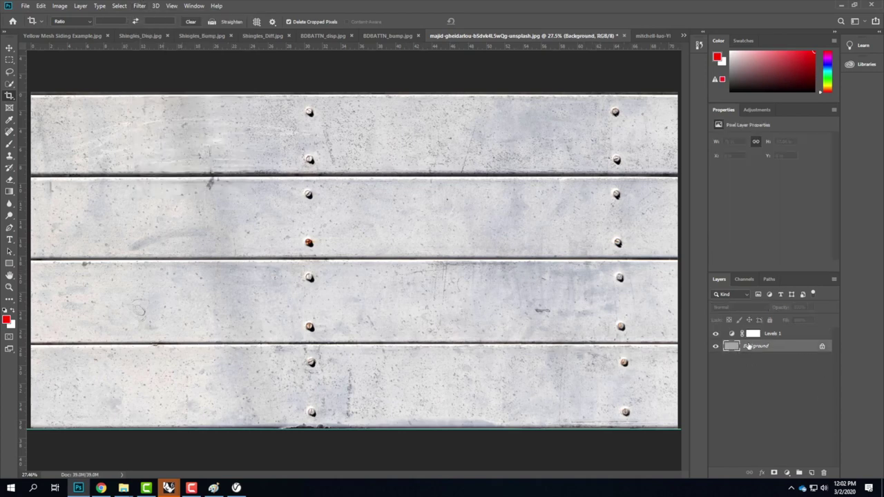
right_click(763, 349)
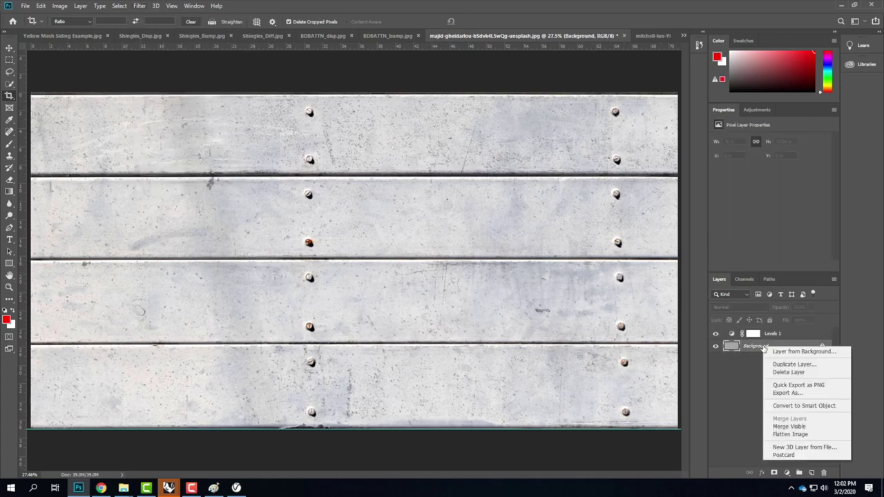
click(765, 350)
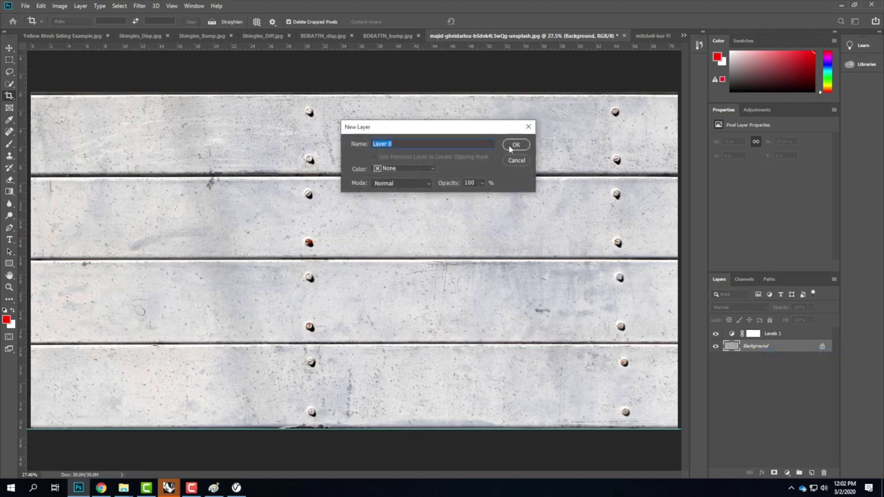
click(515, 145)
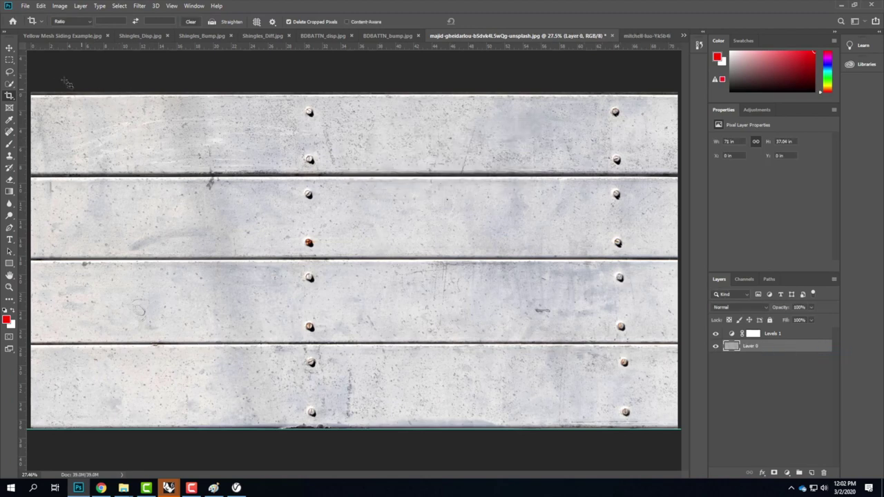
Check the pixel width and height of the panel image without resizing it.
click(61, 7)
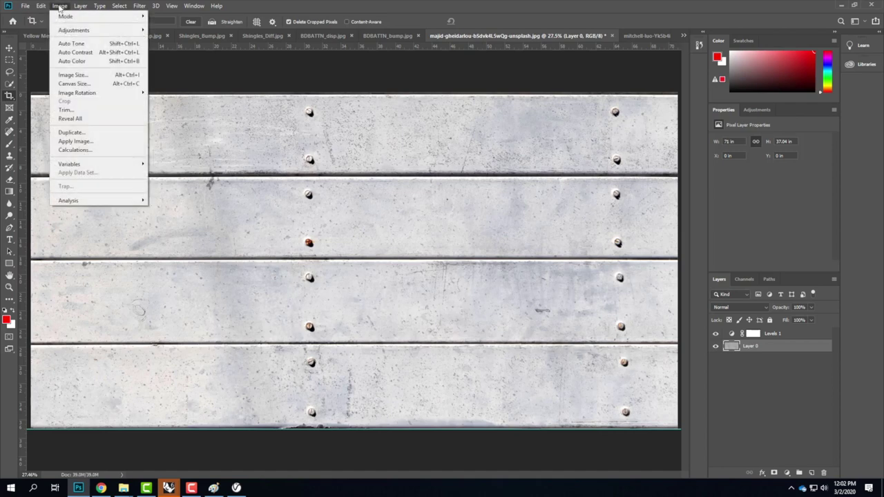
click(88, 79)
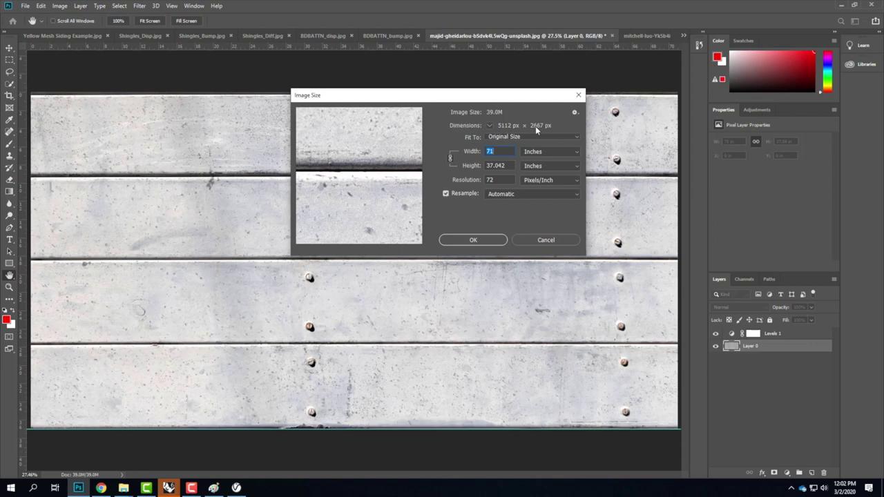
click(546, 240)
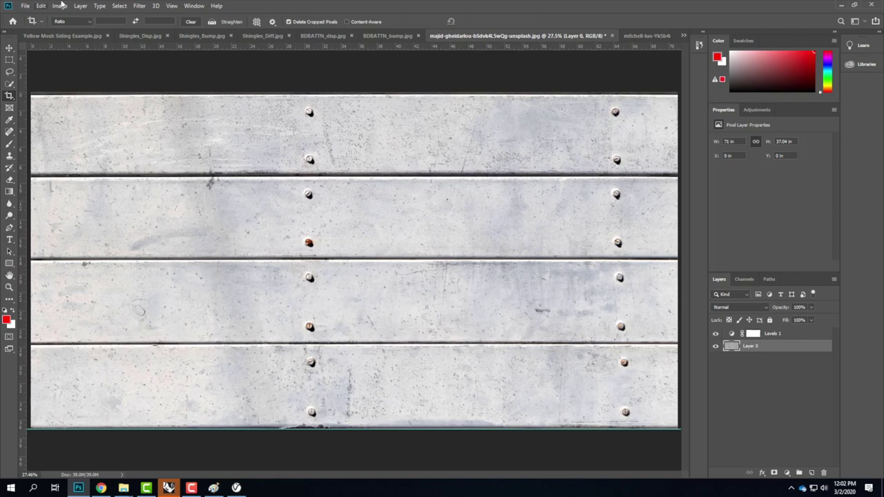
Open the Offset filter for the panel image's Layer 0.
click(141, 7)
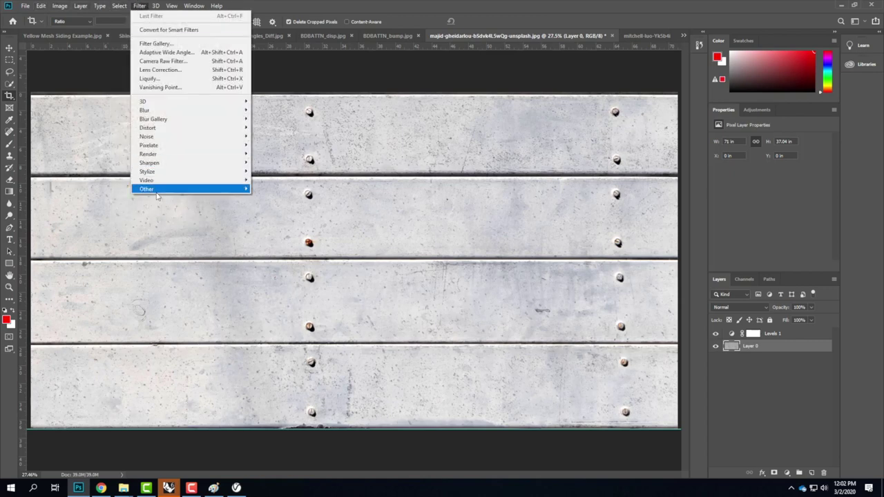
mouse_move(207, 189)
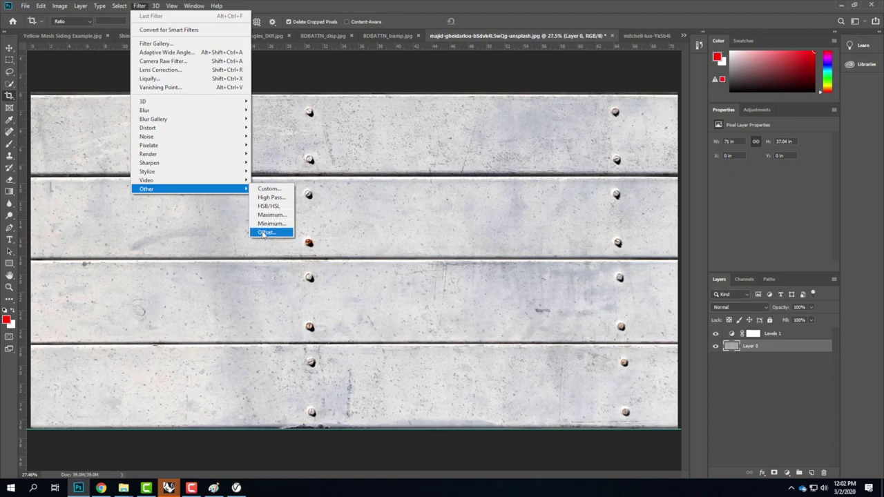
click(141, 7)
click(140, 7)
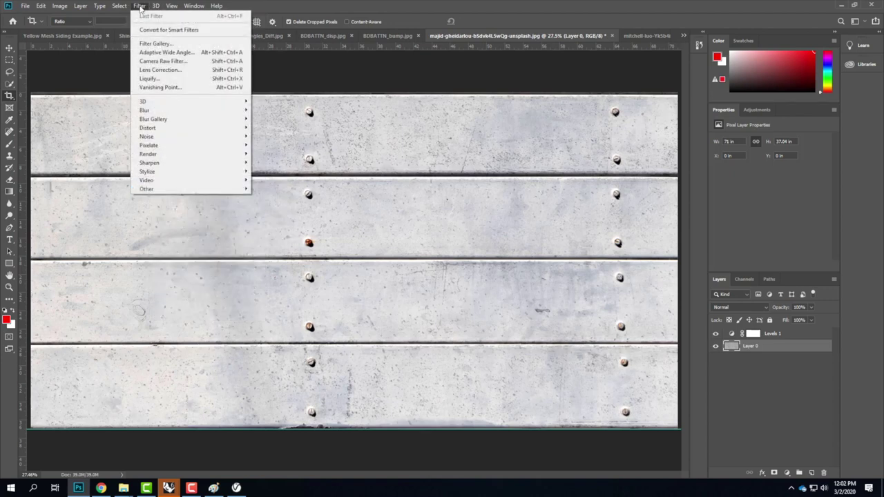
mouse_move(213, 191)
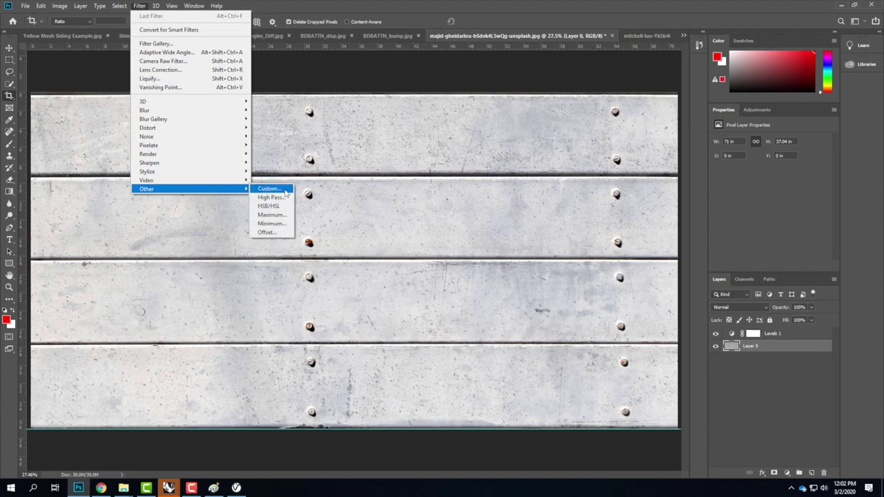
click(268, 232)
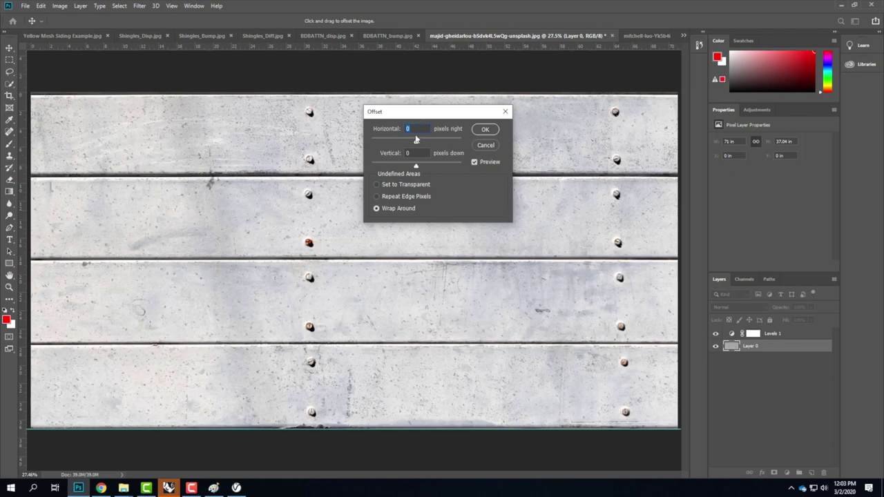
Try out vertical and horizontal wrap-around shifts of the panel image in the Offset filter.
drag(416, 168, 407, 167)
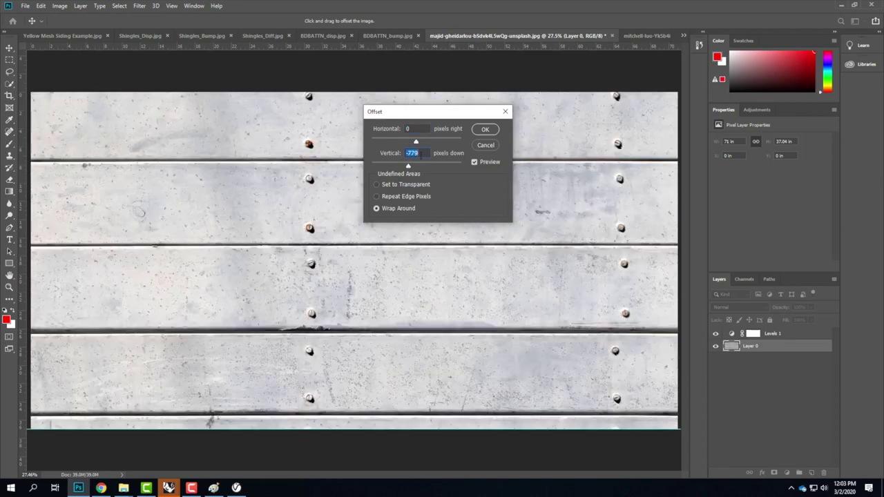
text(0)
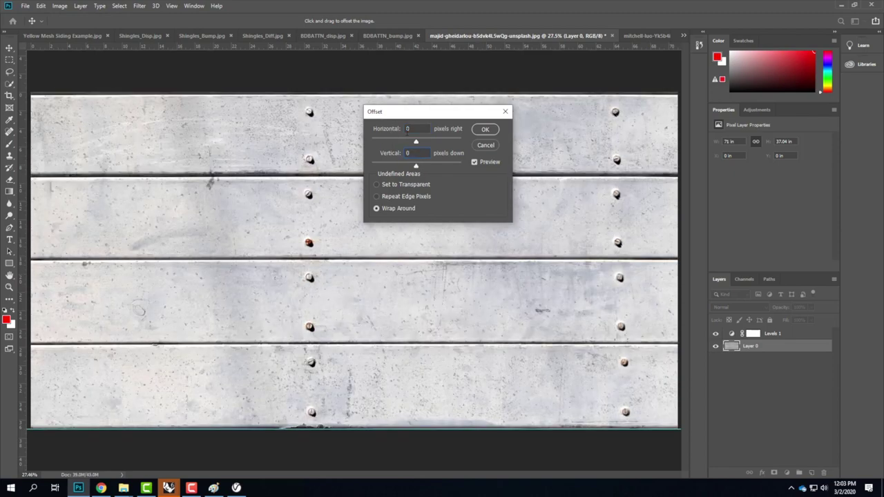
drag(416, 145, 425, 145)
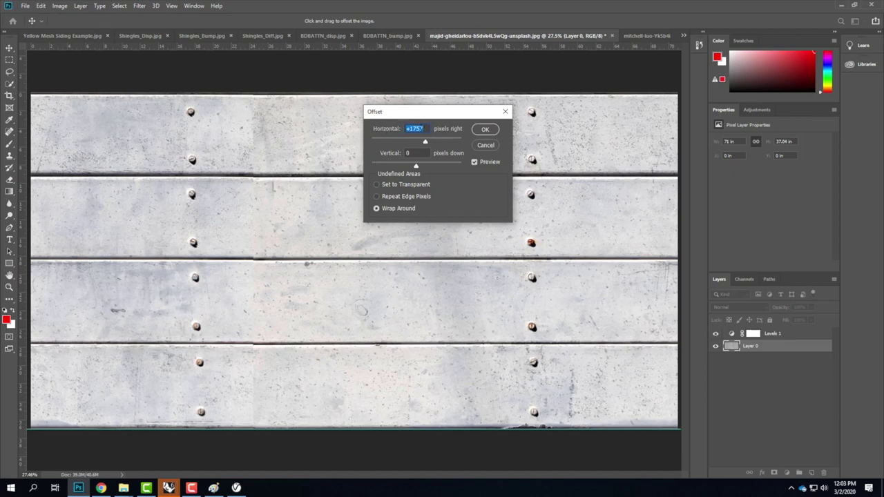
Offset the panel layer by 2500 pixels right and 1350 pixels down with wrap-around, and apply the filter.
click(423, 129)
key(ctrl+a)
text(2500)
key(Tab)
text(1350)
key(Tab)
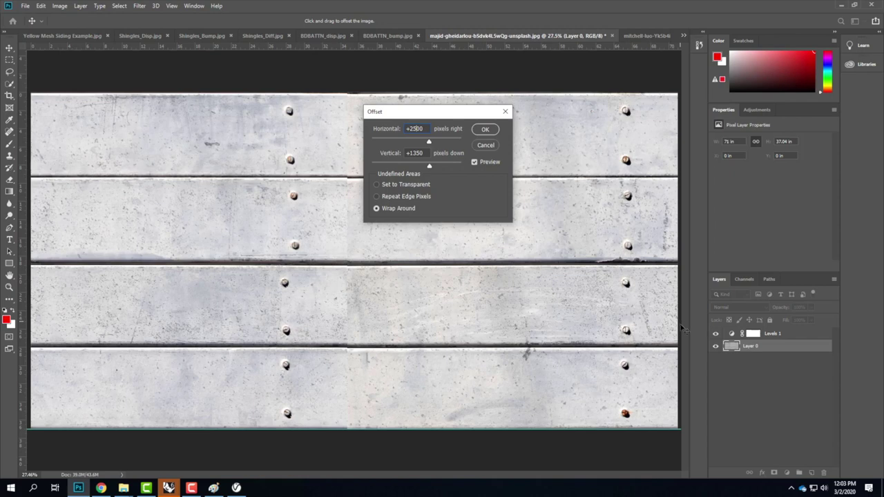
drag(453, 115, 550, 118)
click(582, 132)
Activate the Clone Stamp tool and enlarge its soft brush to 100 px for retouching the central vertical seam.
key(c)
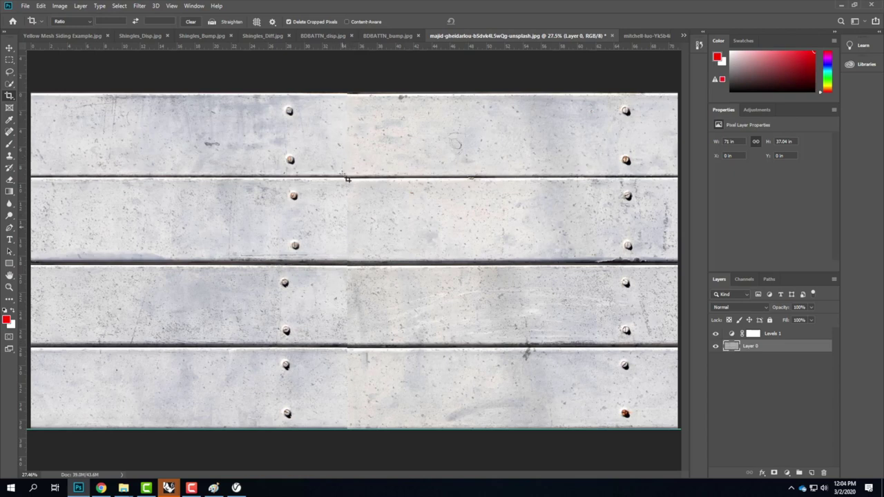
click(9, 156)
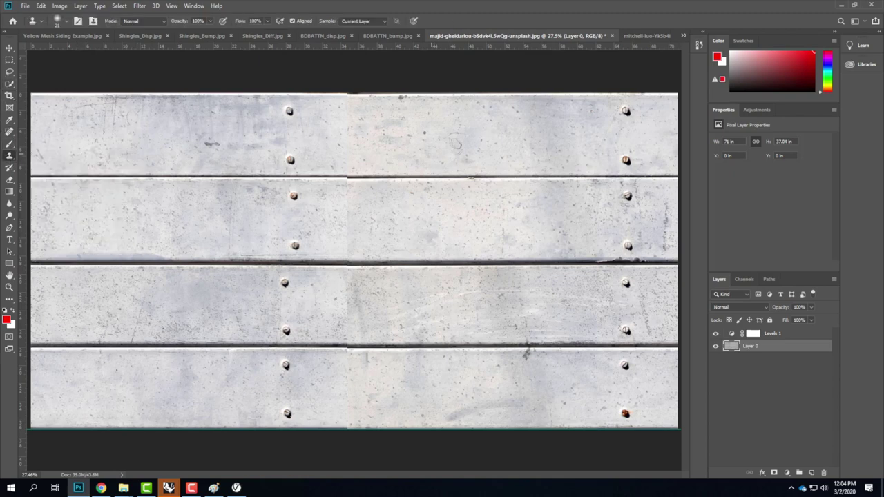
key(ctrl+plus)
key(ctrl+plus)
key(ctrl+plus)
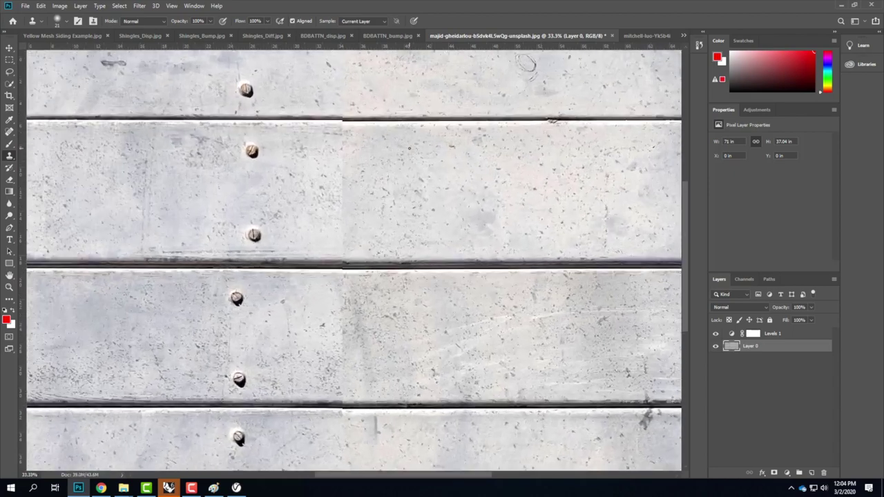
scroll(515, 147, up, 4)
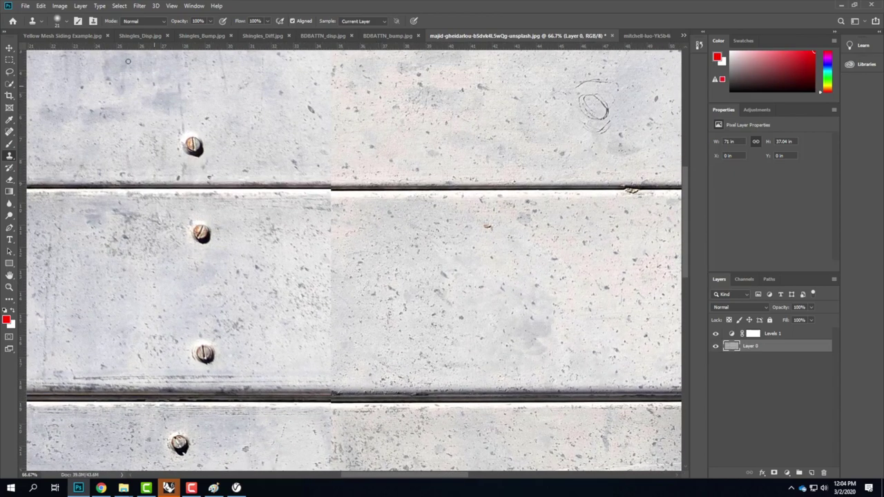
click(67, 23)
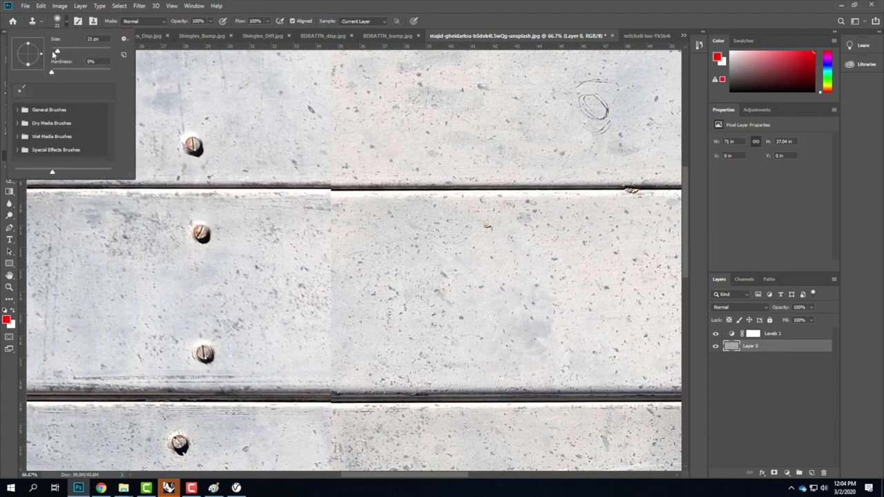
drag(58, 53, 69, 52)
click(71, 22)
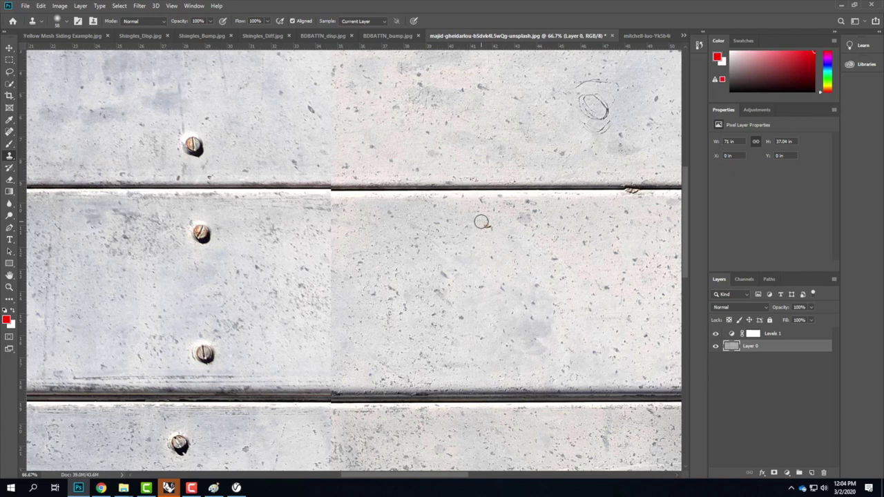
key(bracketright)
key(bracketright)
key(bracketright)
key(bracketright)
Clone over the misaligned breaks in the horizontal grooves at the central vertical seam, working down to the image's lower edge.
alt+click(487, 225)
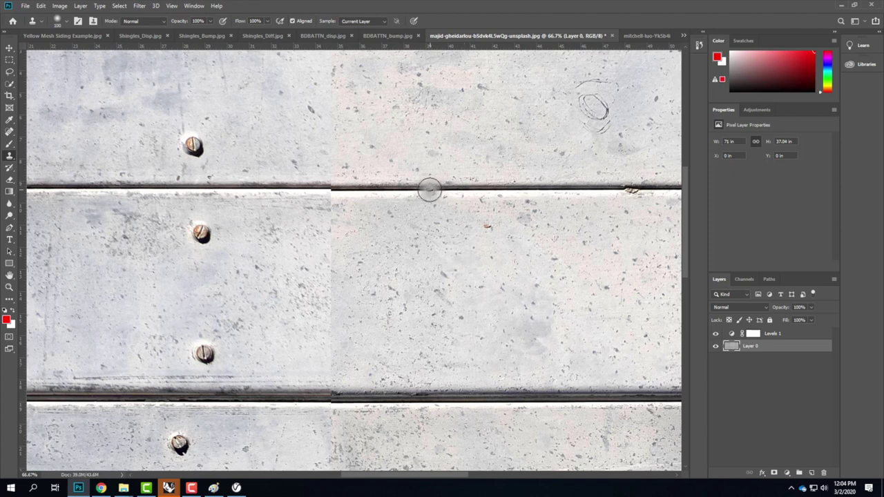
click(405, 150)
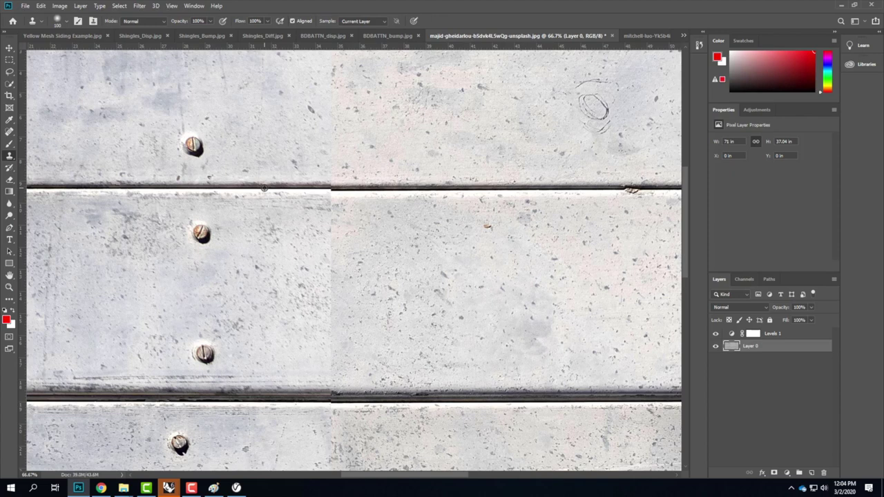
drag(288, 191, 337, 192)
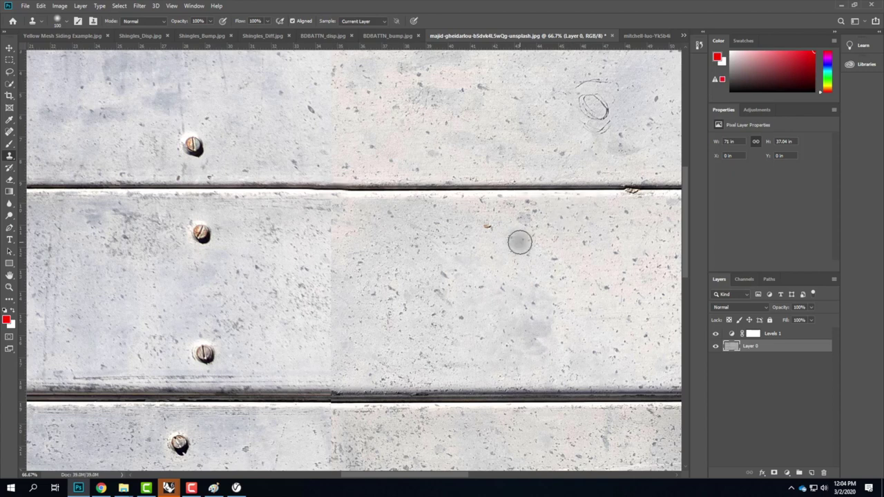
scroll(420, 194, down, 3)
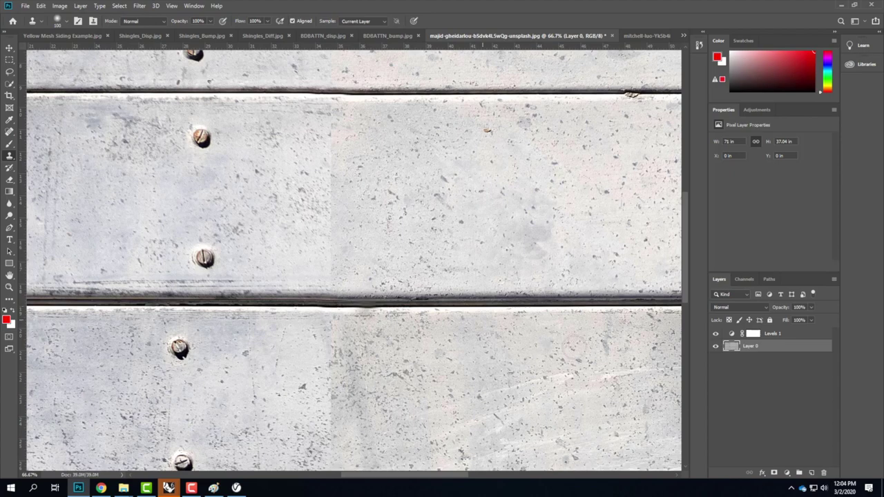
scroll(472, 269, down, 5)
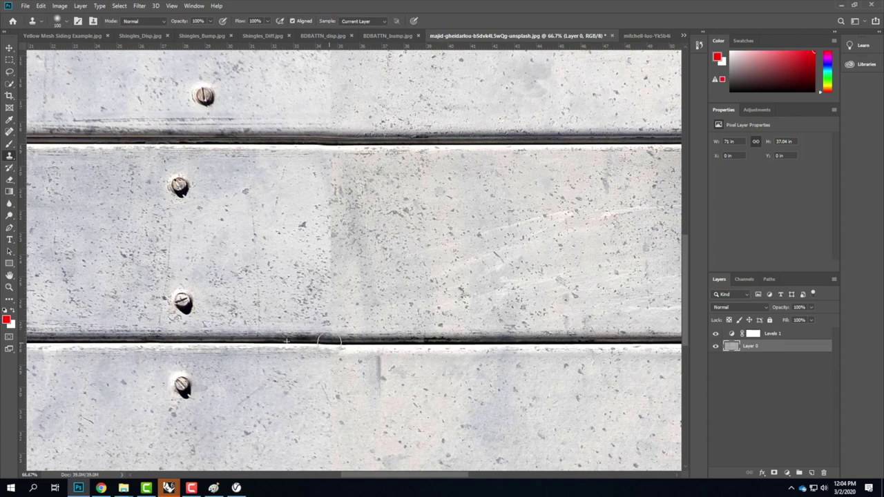
scroll(591, 238, down, 1)
scroll(592, 238, down, 5)
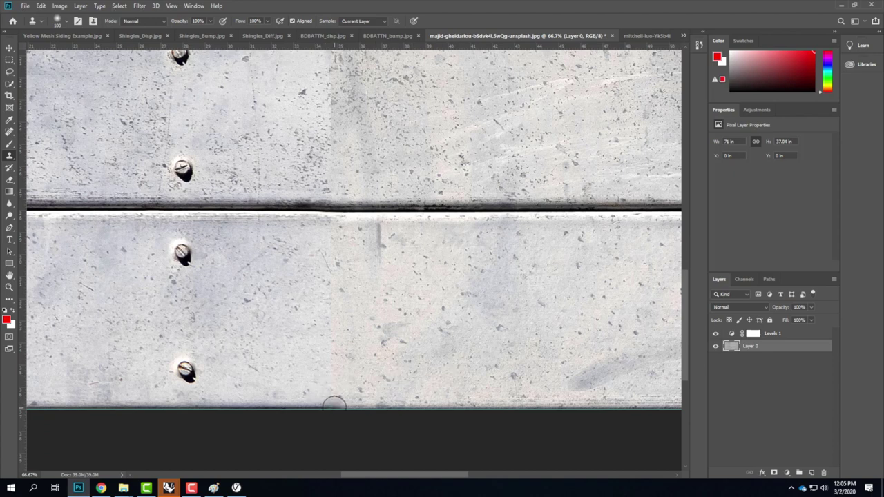
Clone over the central vertical seam at the image's upper edge and down through the top panel.
scroll(450, 360, up, 4)
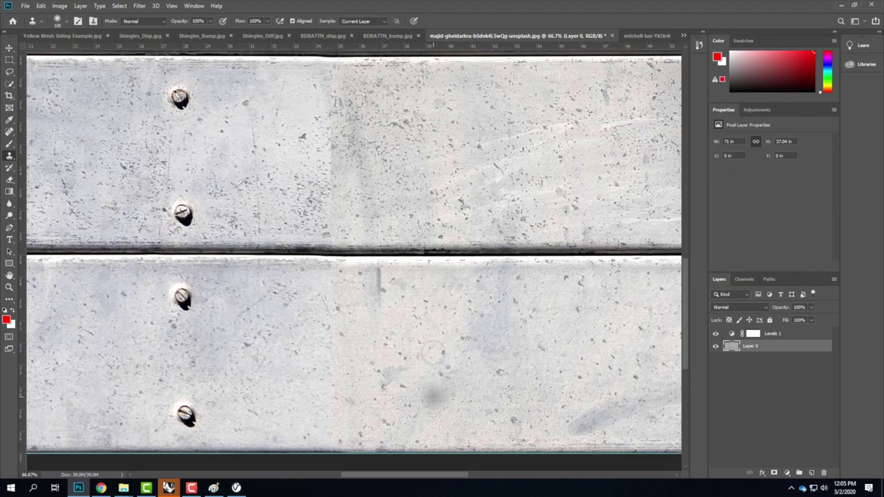
scroll(432, 353, up, 10)
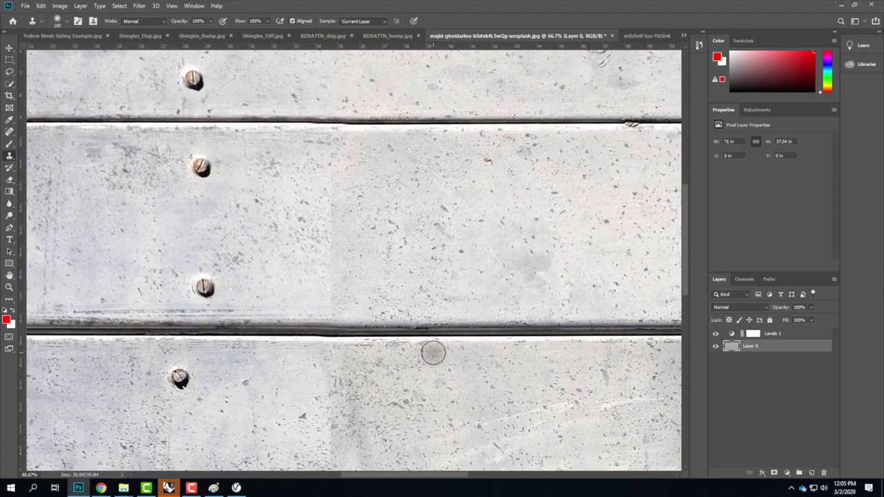
scroll(433, 353, up, 6)
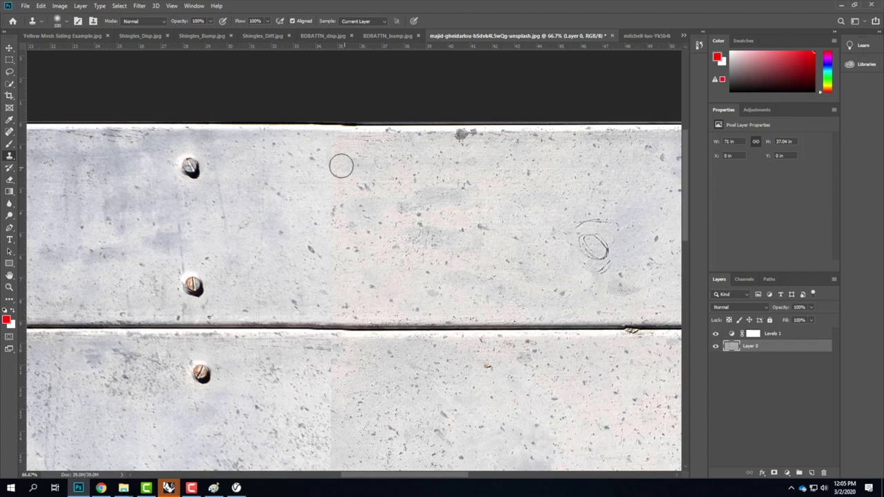
click(67, 22)
click(67, 24)
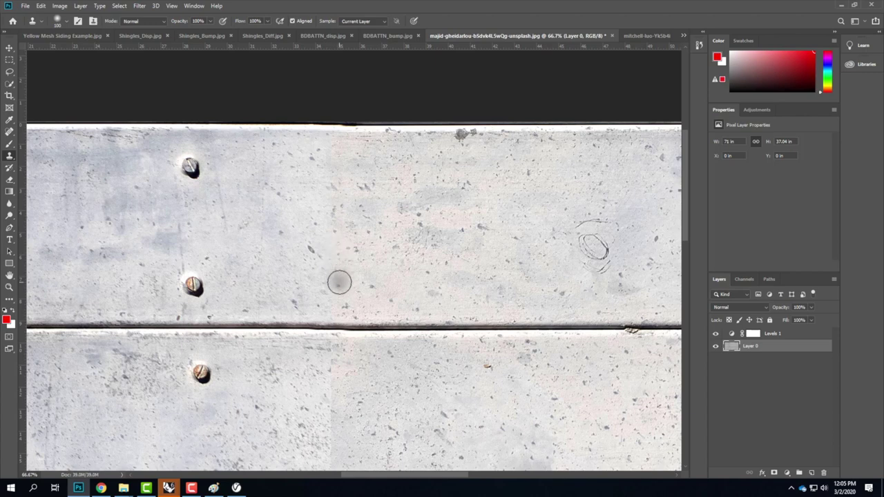
Sample clean concrete and clone it over the vertical seam in the second panel from the top.
scroll(394, 241, down, 5)
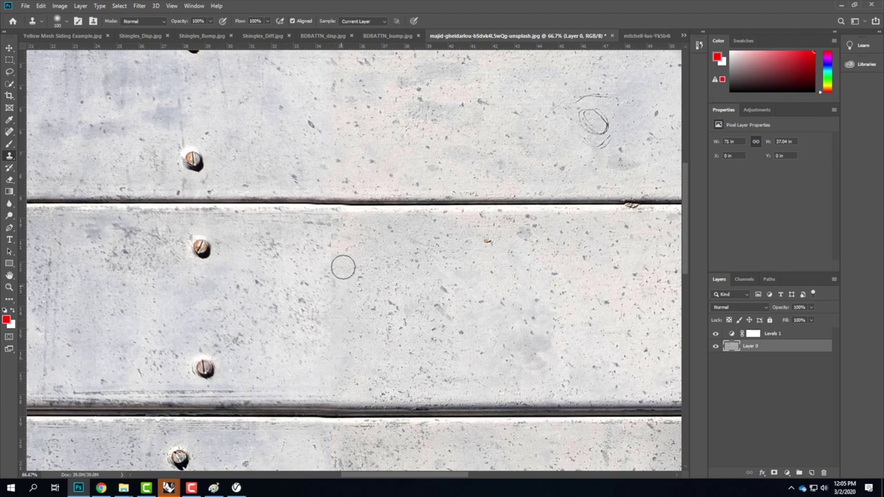
alt+click(342, 235)
click(335, 381)
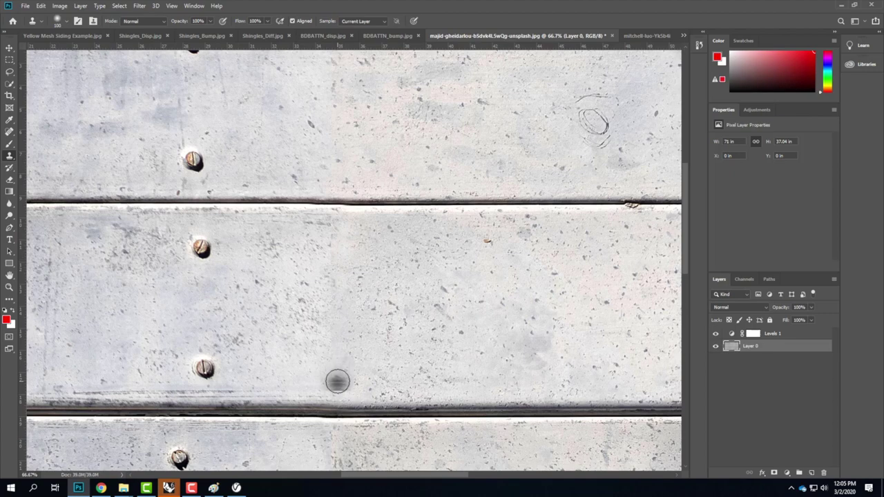
scroll(456, 209, down, 3)
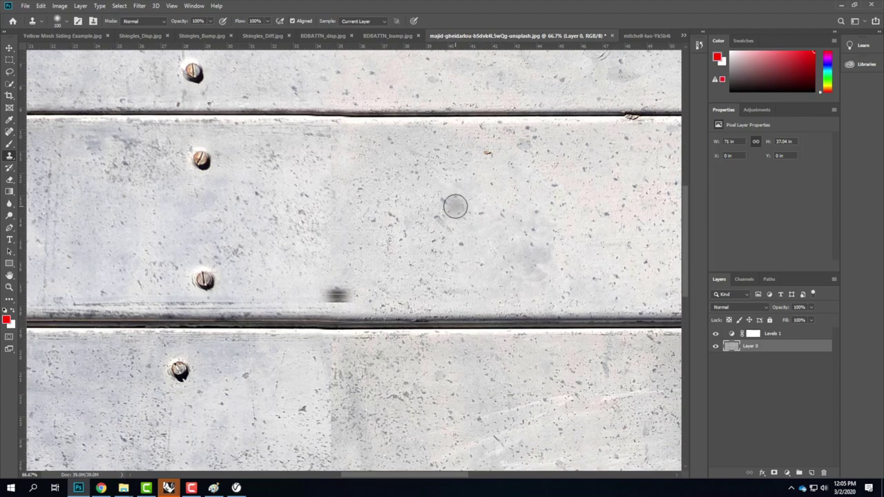
Clone concrete sampled beside the vertical seam over it in the third panel, between the two lower grooves.
scroll(420, 253, down, 4)
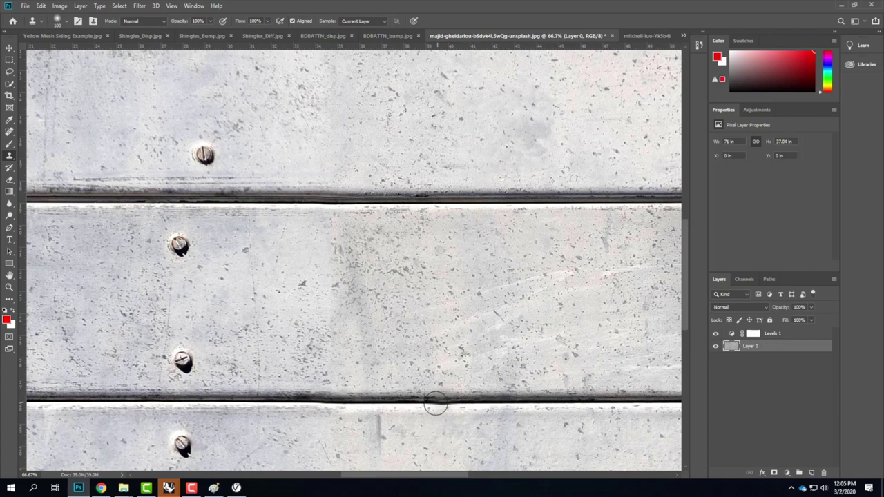
scroll(446, 311, down, 2)
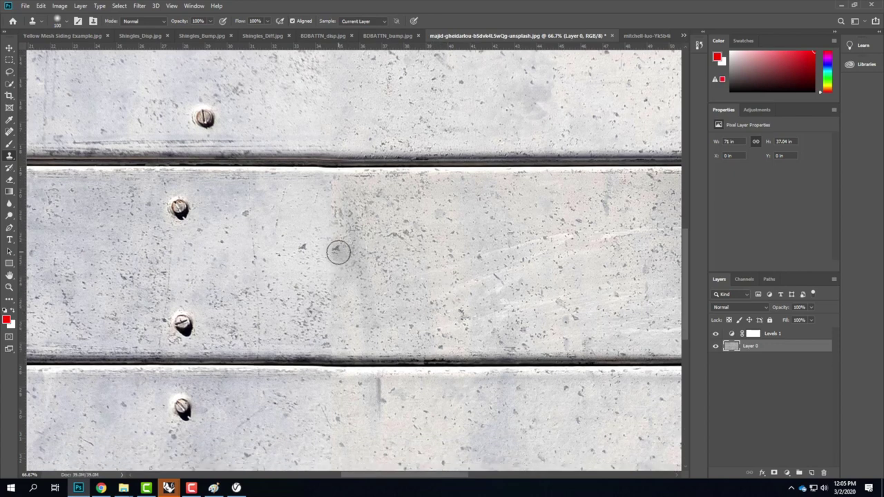
alt+click(316, 219)
click(465, 279)
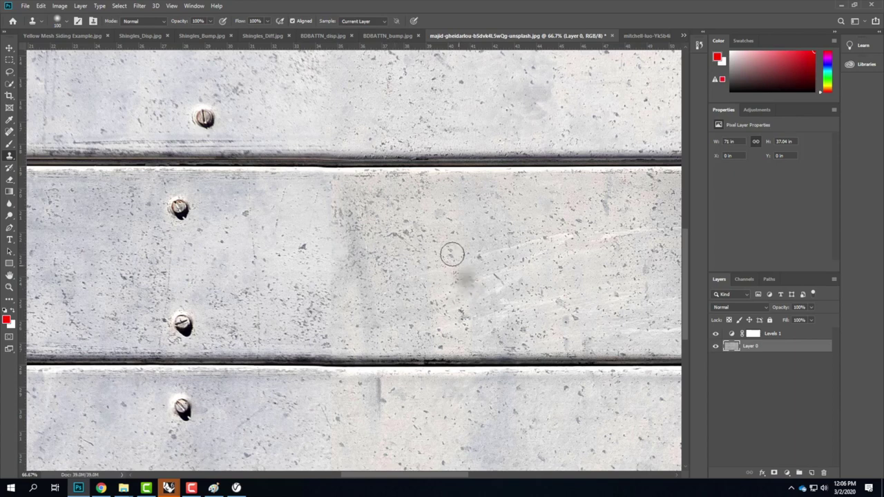
Clone over the vertical seam down the bottom panel, undoing poor strokes and resampling concrete from beside it.
scroll(450, 249, down, 9)
click(346, 326)
key(ctrl+z)
click(332, 285)
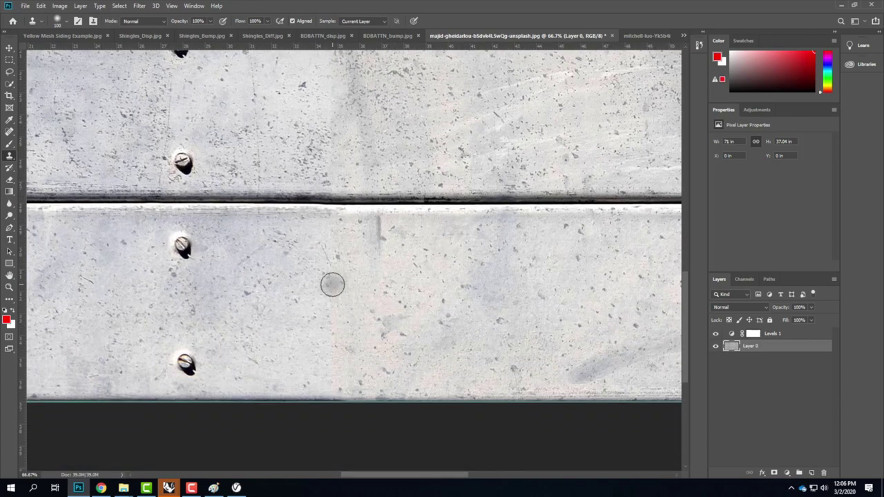
click(330, 371)
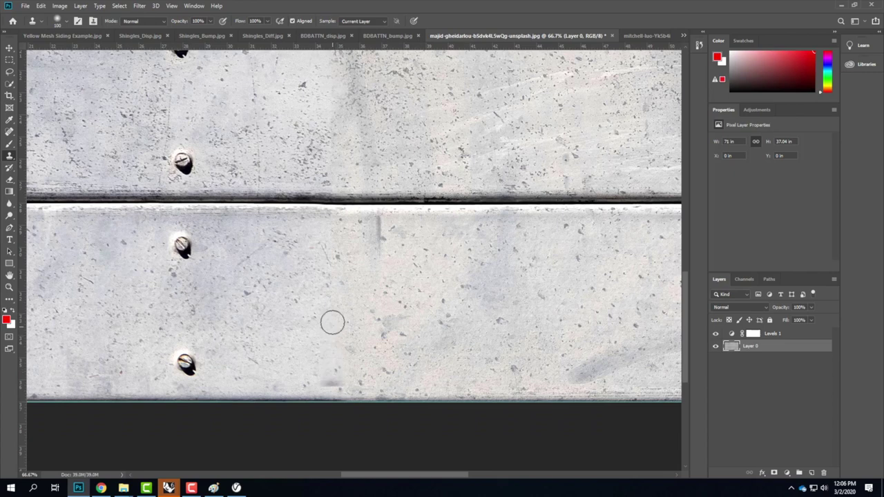
click(338, 373)
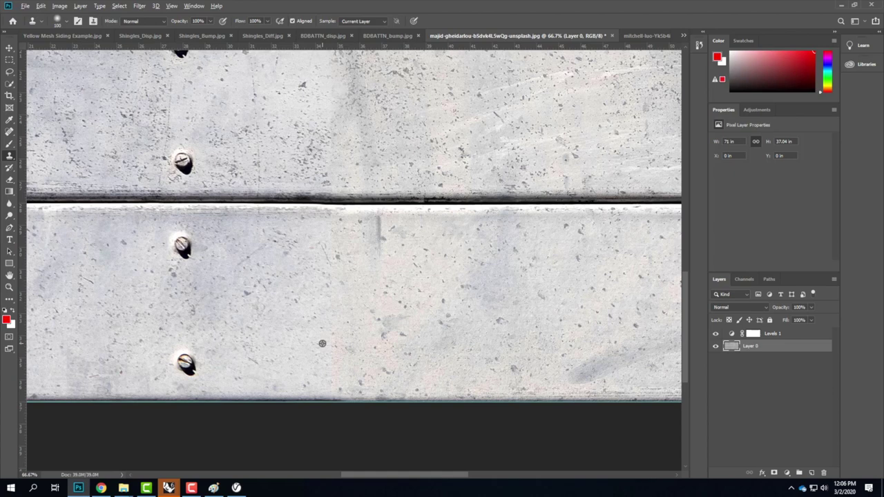
alt+click(289, 343)
click(486, 266)
drag(393, 222, 266, 228)
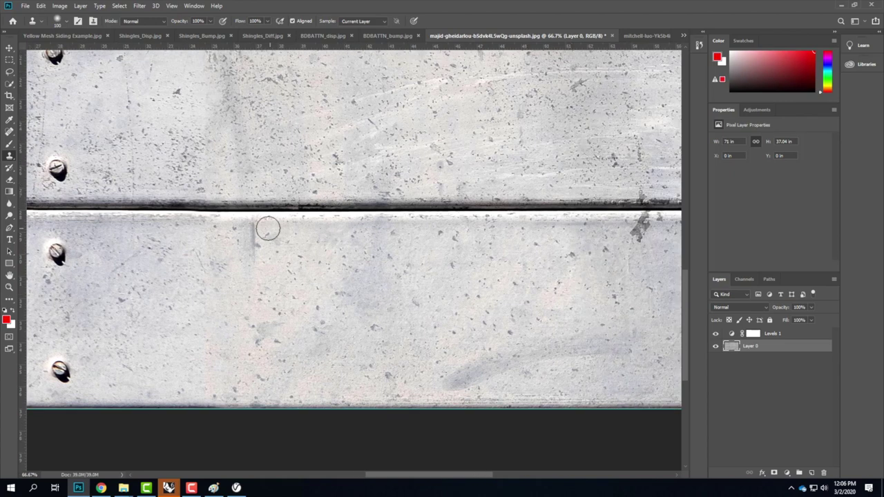
Clone out the remaining seam streak just below the lowest groove and undo the stroke over the dark stain in the bottom panel.
click(255, 243)
click(252, 235)
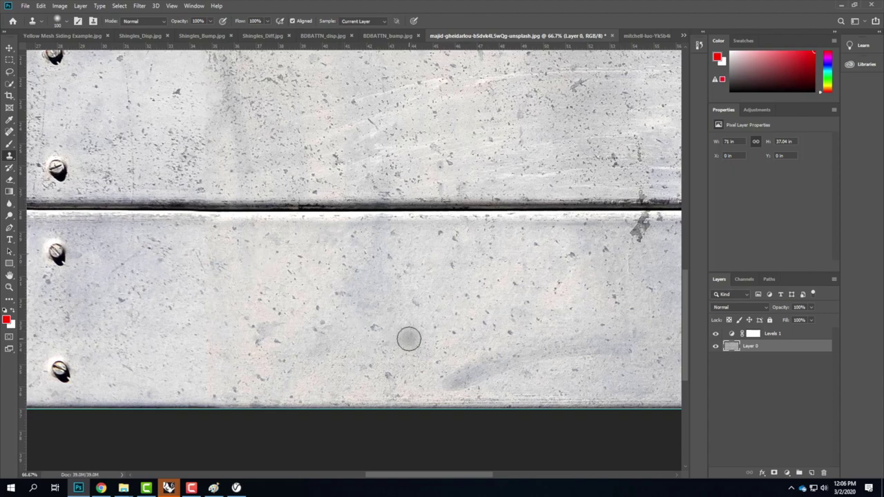
drag(623, 258, 426, 242)
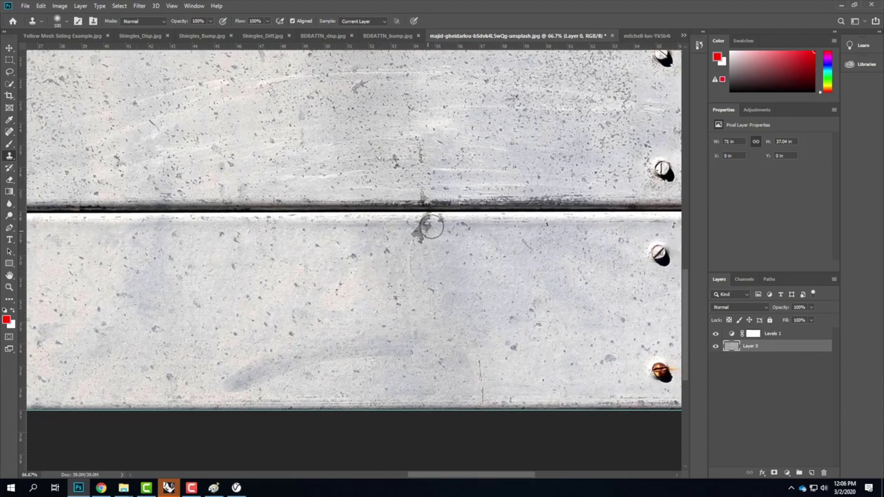
key(ctrl+z)
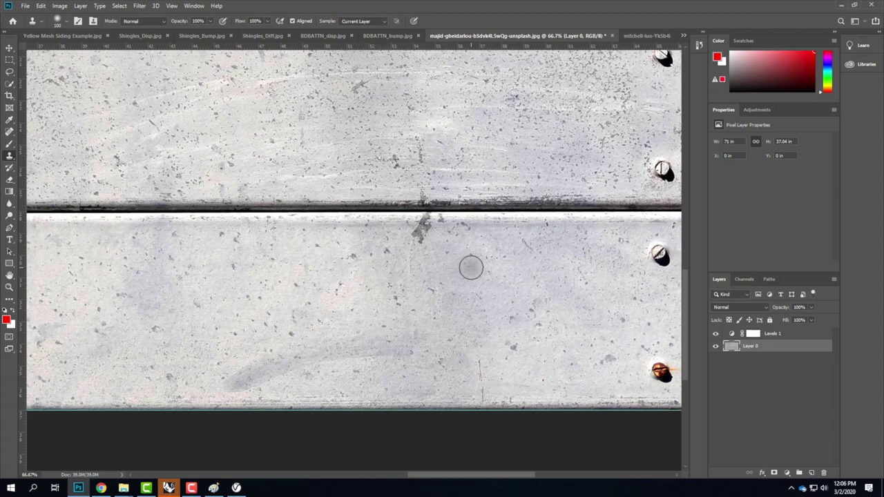
key(ctrl+0)
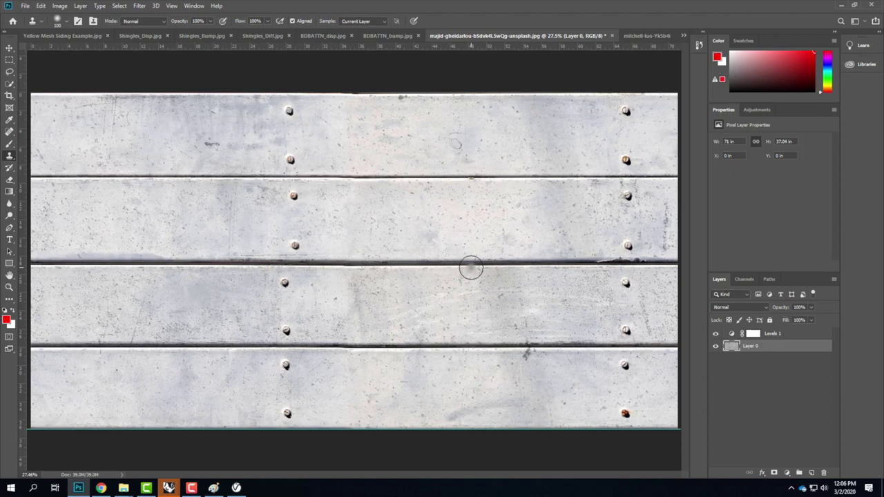
Export the image as a JPG at 100% quality and 100% scale, proceeding to the choice of save location.
click(25, 6)
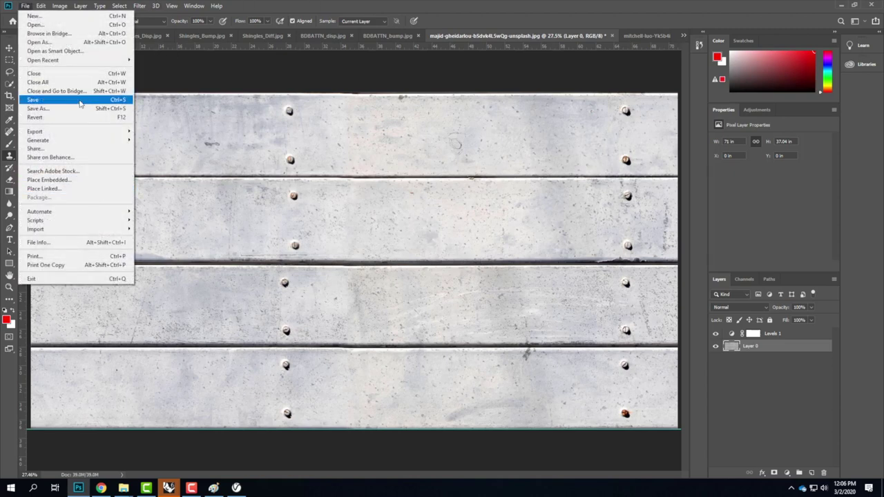
mouse_move(83, 131)
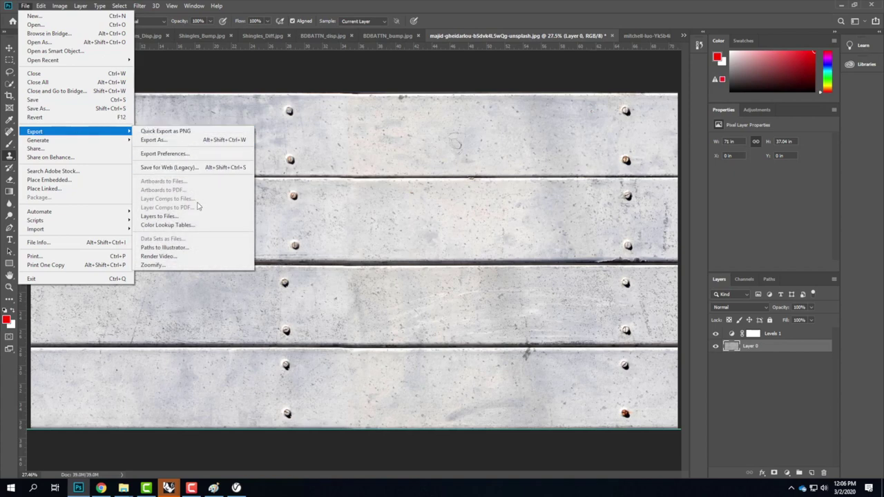
click(181, 141)
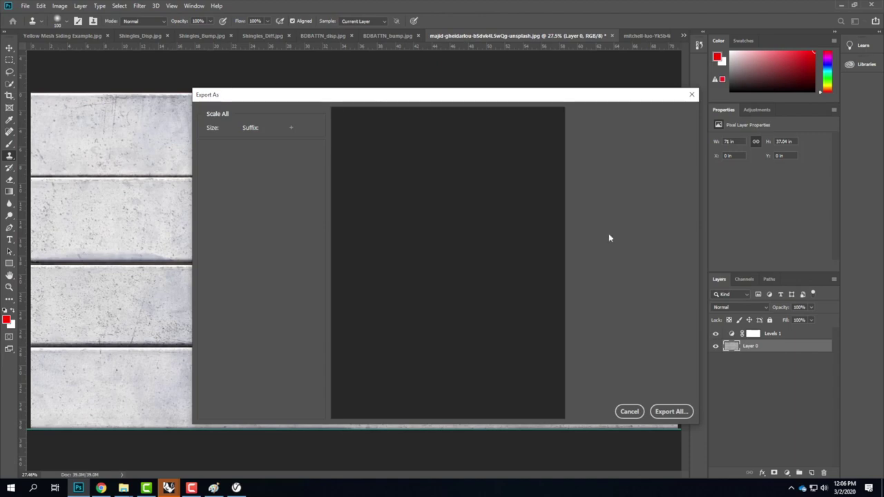
click(673, 414)
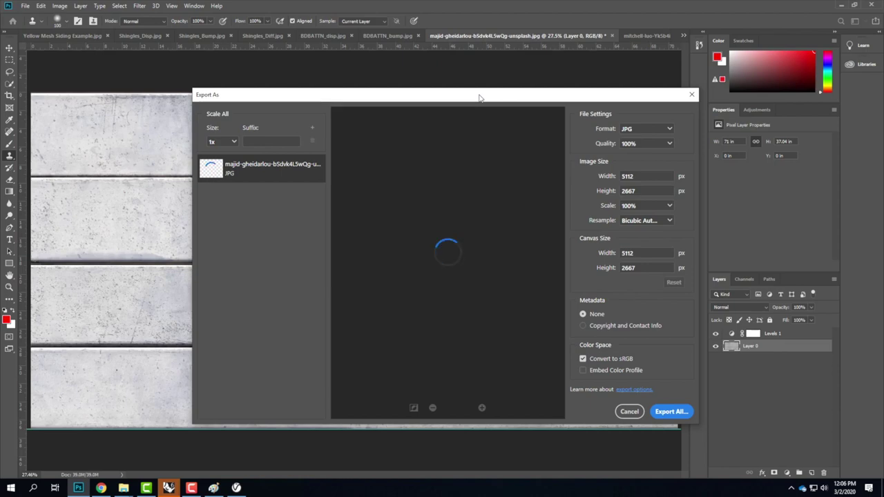
drag(480, 98, 398, 93)
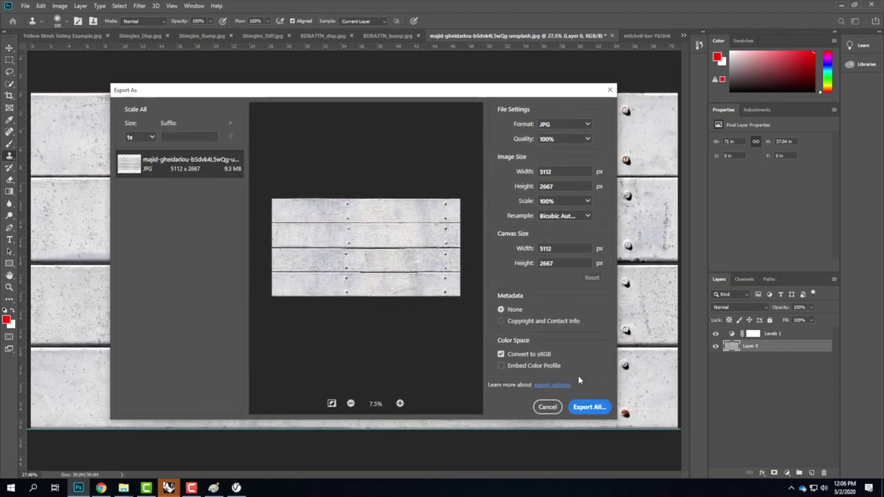
click(588, 407)
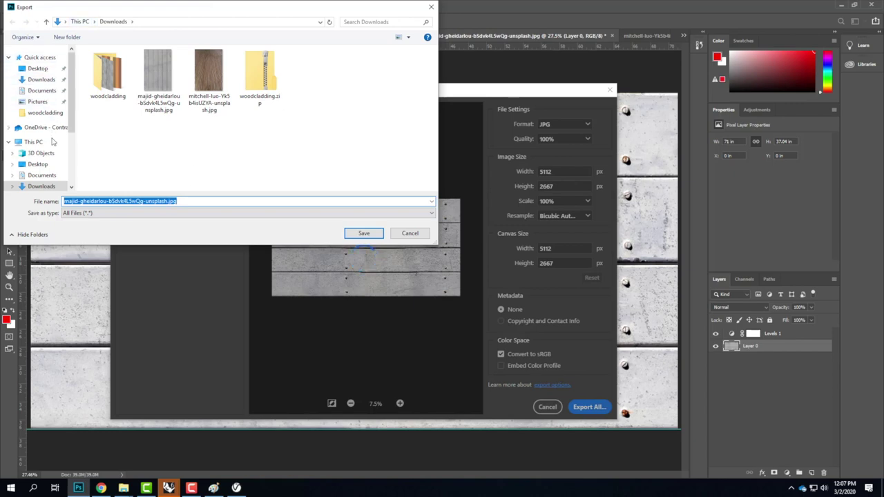
Browse the OneDrive save location to Live Demonstrations, Live - A136 Exercises, Ex210 - Building V-Ray Materials.
click(39, 129)
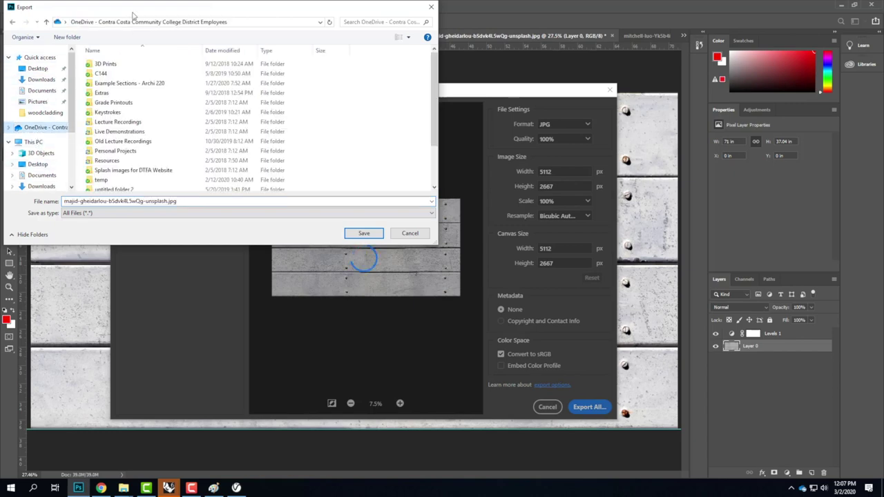
double_click(114, 132)
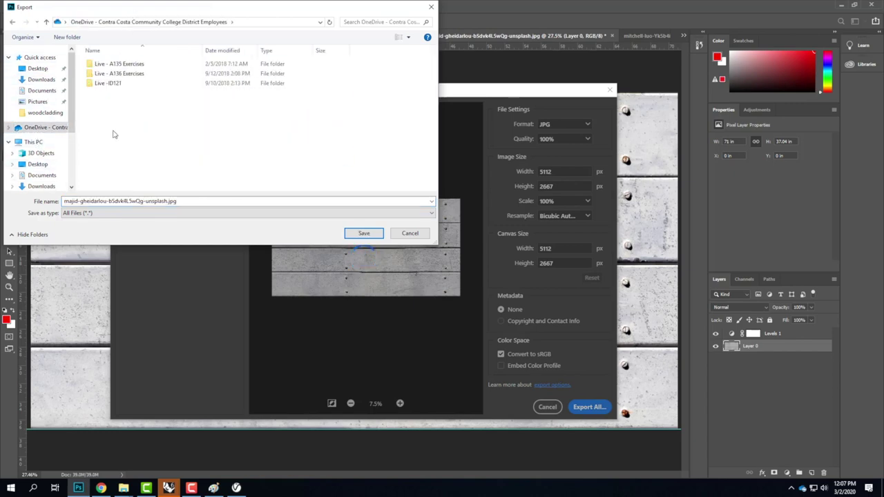
double_click(125, 74)
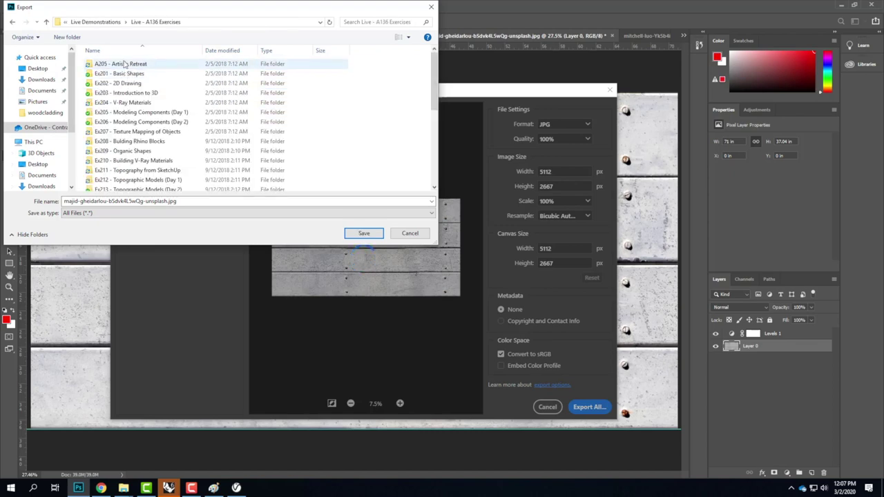
double_click(130, 161)
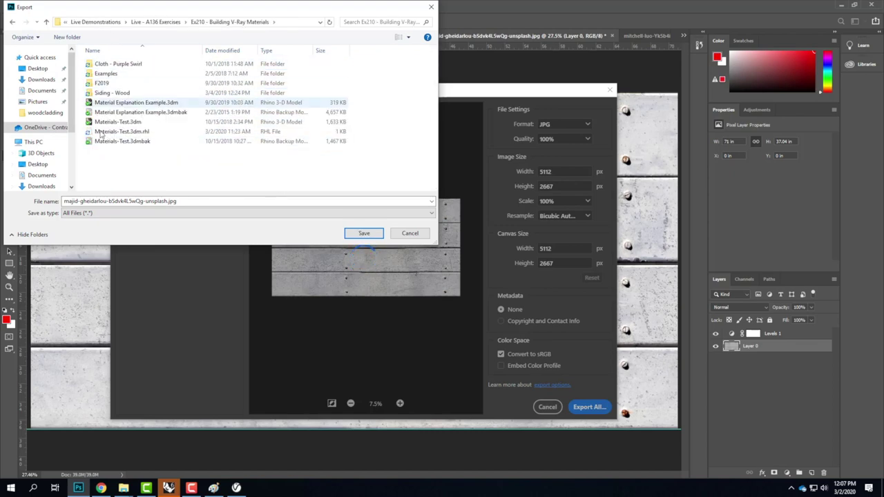
Create a folder named "Decking - Metal" in the exercise folder and open it.
click(67, 36)
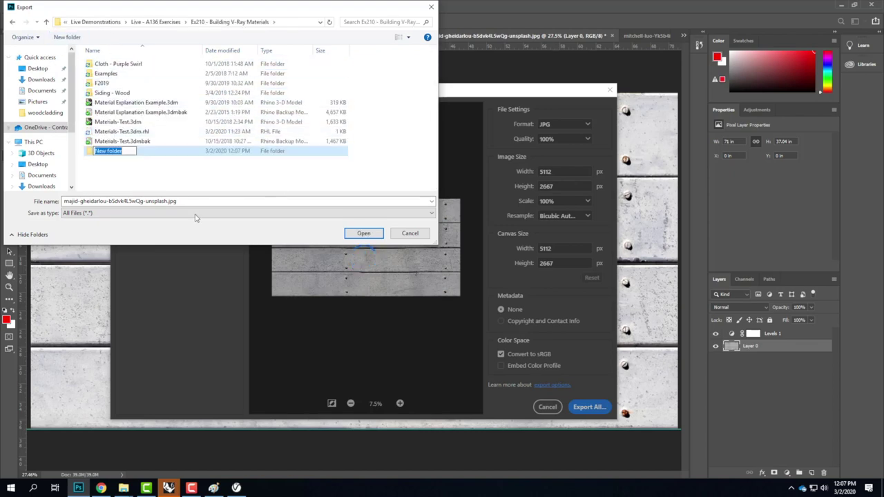
text(D)
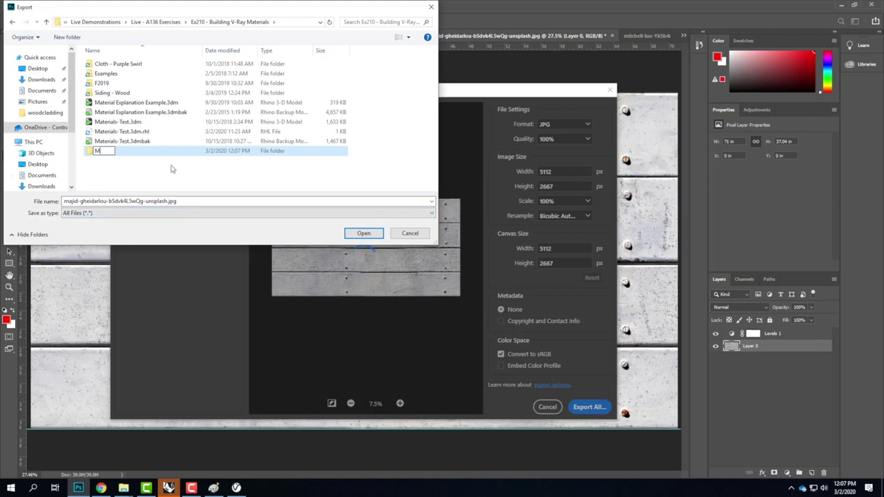
text(ecking - Metal)
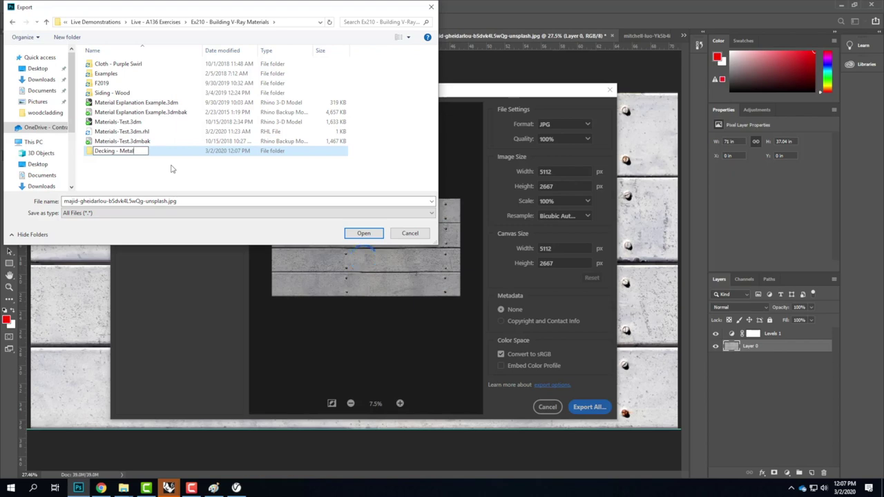
key(Return)
double_click(137, 152)
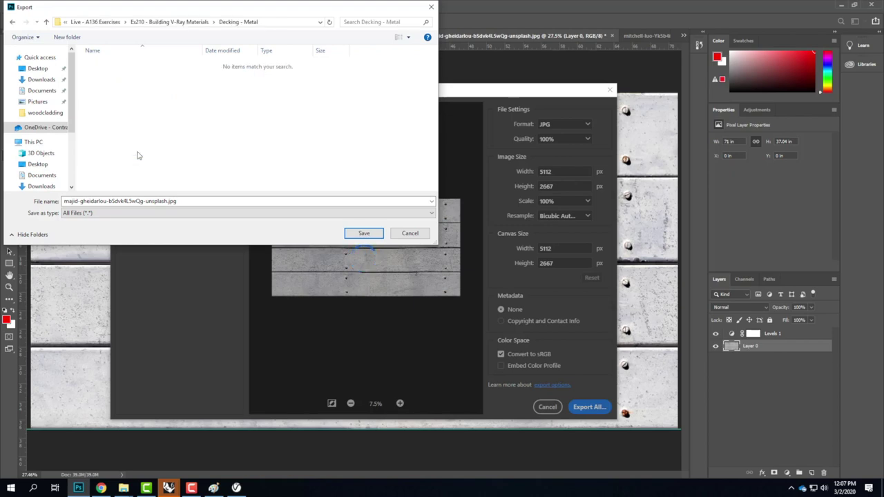
Name the exported image decking_diffuse.jpg and save it in the Decking - Metal folder.
drag(168, 201, 74, 201)
drag(29, 185, 28, 186)
text(decking_diffuse)
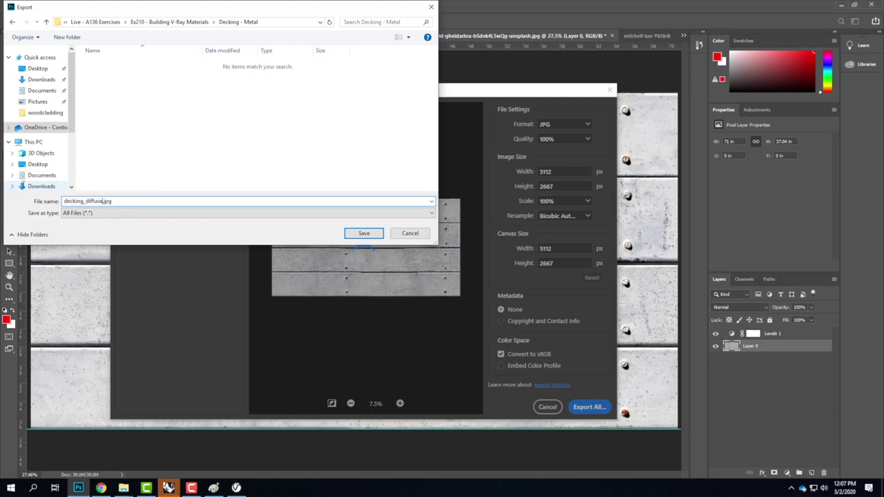
key(Return)
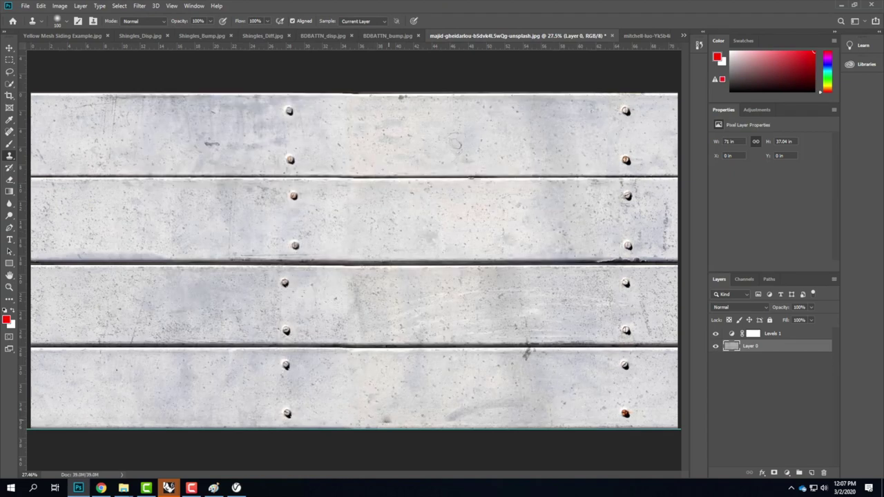
Switch to the Materials-Test.3dm model in Rhino and show the materials list in the V-Ray Asset Editor.
mouse_move(172, 489)
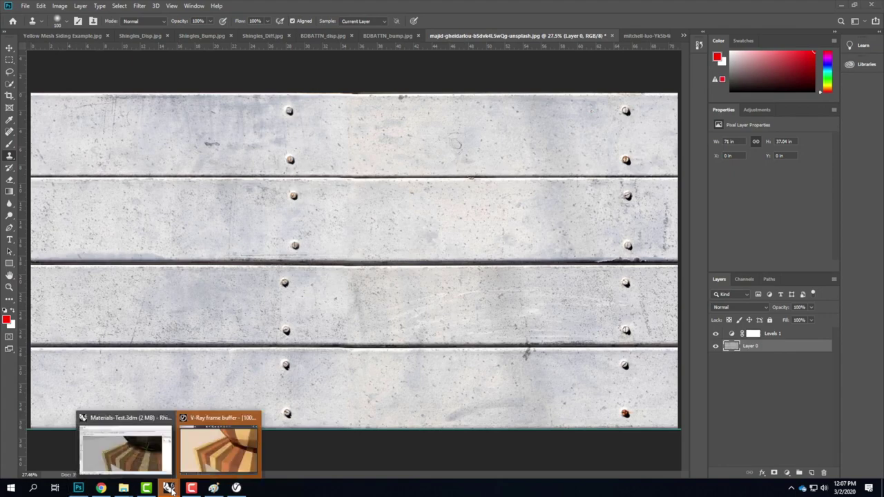
click(136, 457)
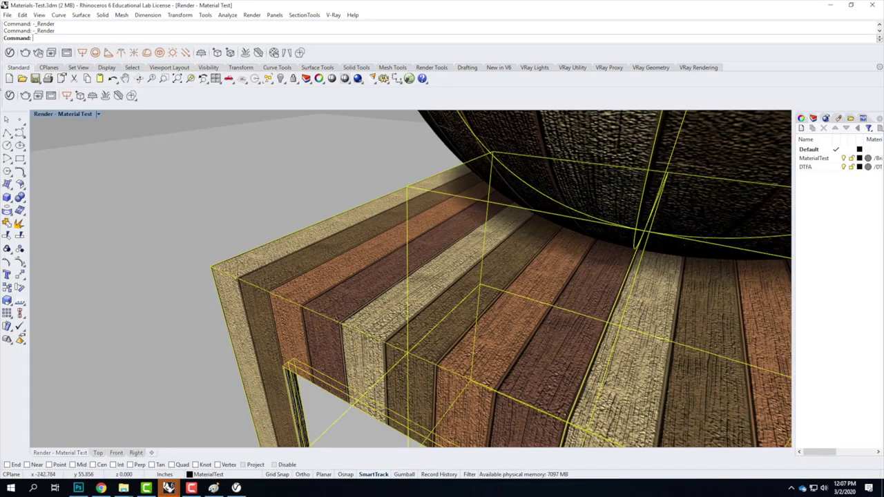
click(9, 96)
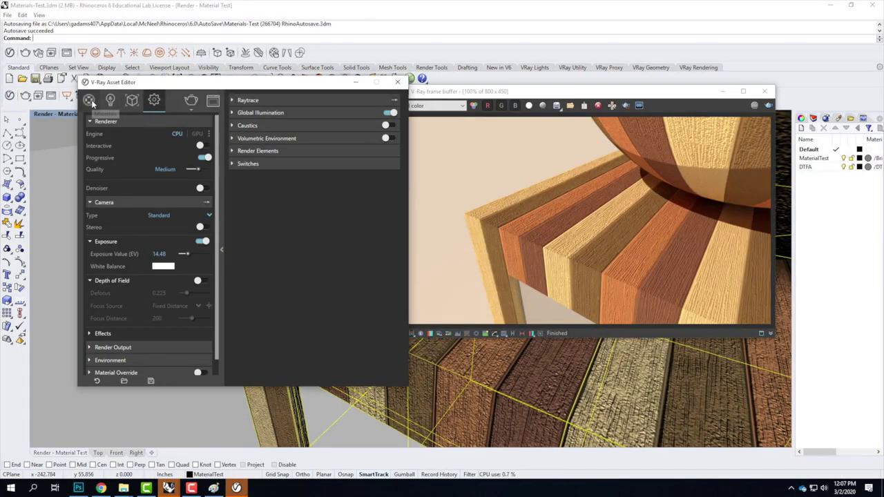
click(90, 102)
drag(123, 85, 284, 86)
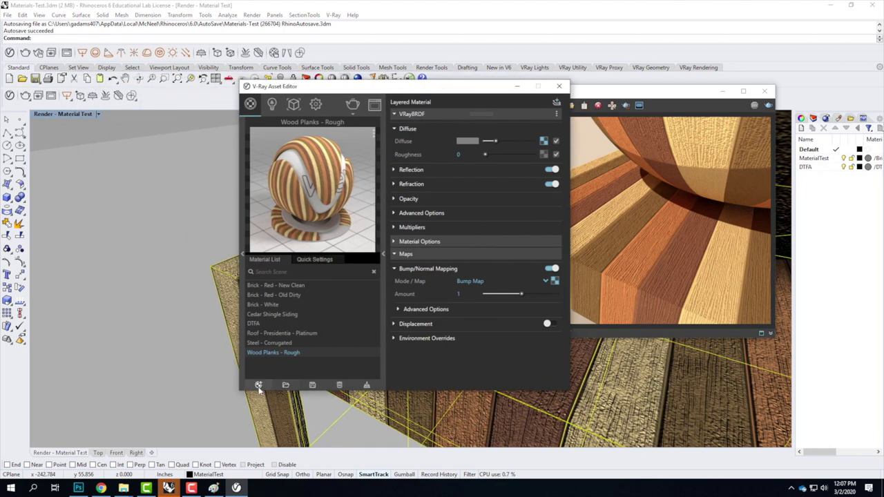
Add a Generic V-Ray material and rename it "Decking - Metal".
click(258, 385)
click(281, 220)
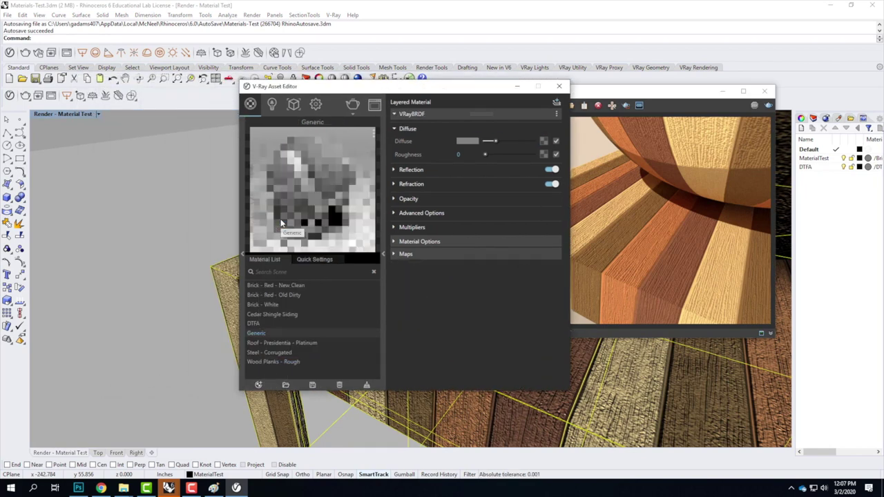
double_click(262, 333)
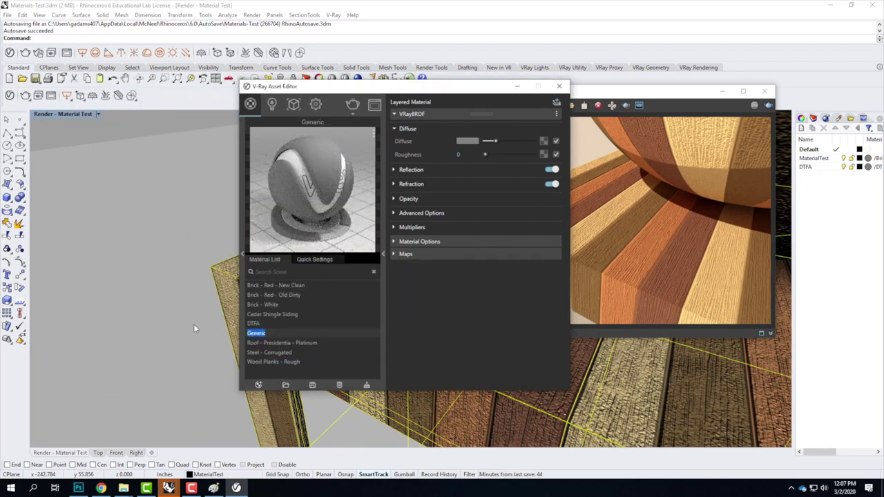
text(Decking - Metal)
key(Return)
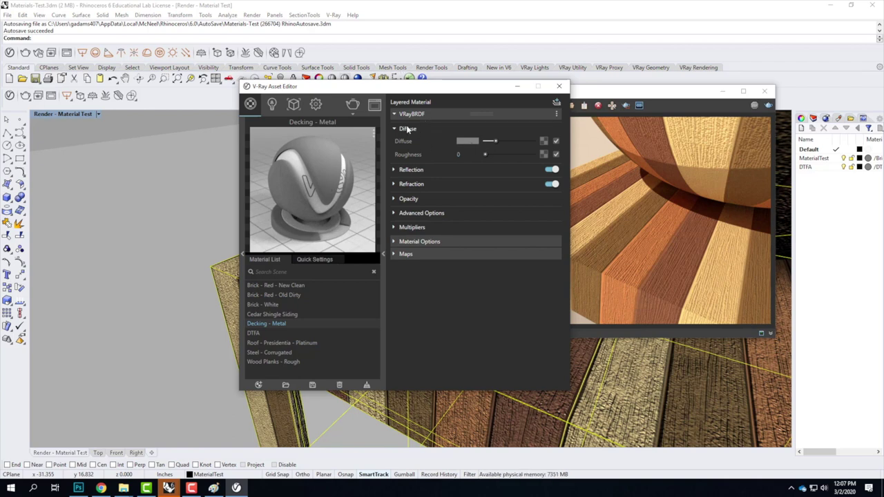
Assign decking_diffuse.jpg from the Decking - Metal folder as a Bitmap texture to the material's Diffuse slot.
click(544, 142)
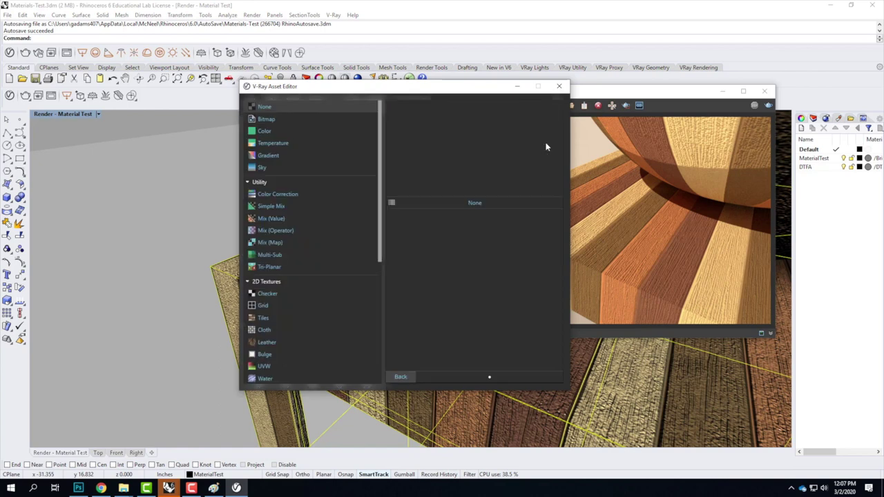
click(264, 118)
drag(349, 103, 216, 100)
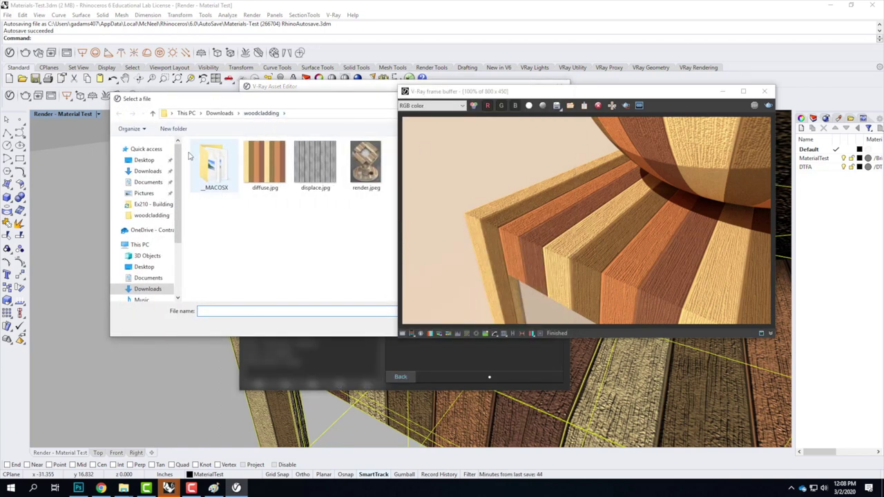
click(152, 204)
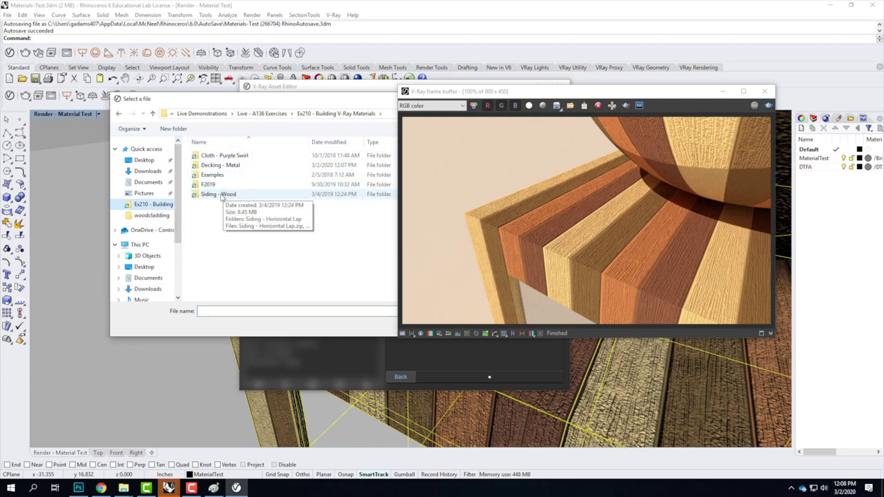
double_click(219, 165)
click(215, 164)
drag(294, 102, 264, 172)
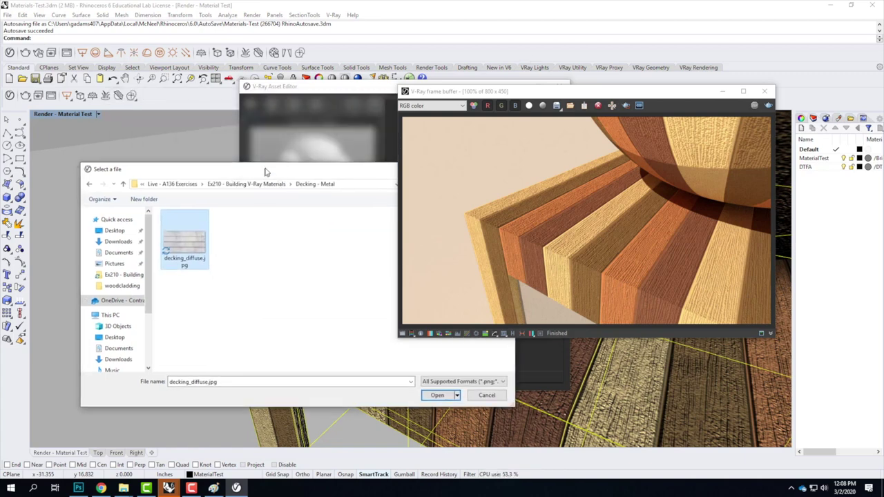
click(439, 394)
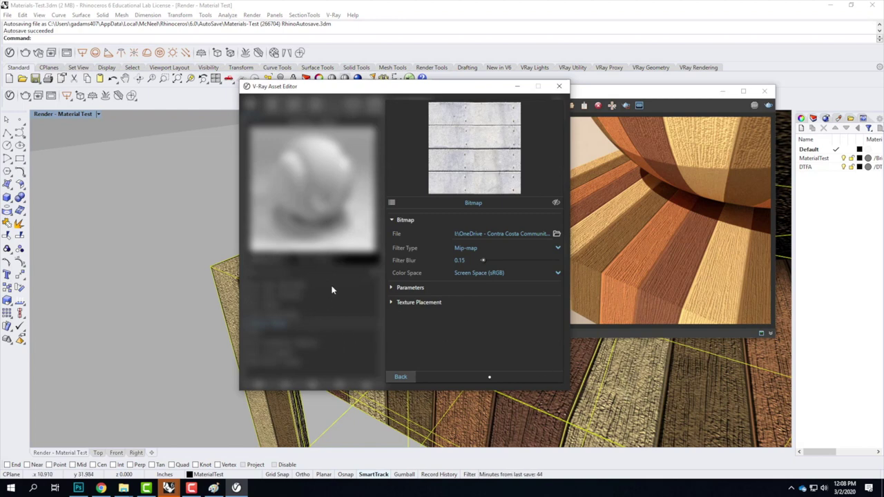
click(400, 377)
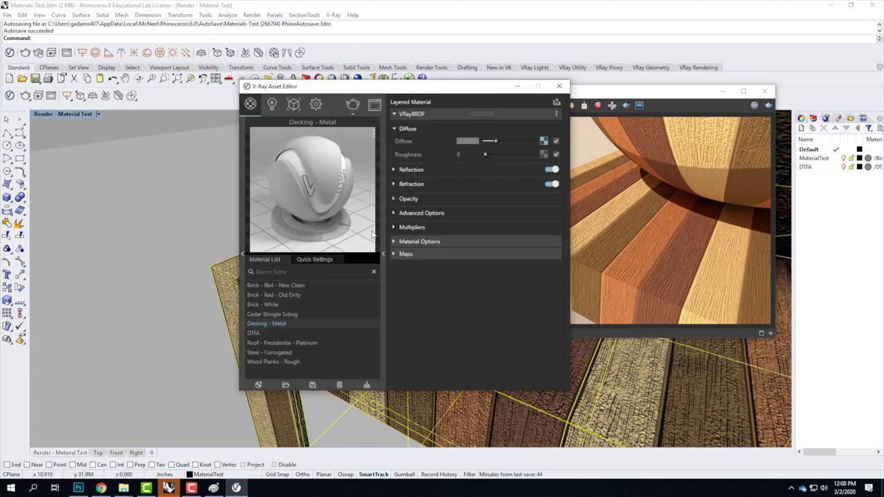
Apply the Decking - Metal material to the selected objects and move the asset editor aside to reveal the model.
right_click(269, 324)
click(310, 240)
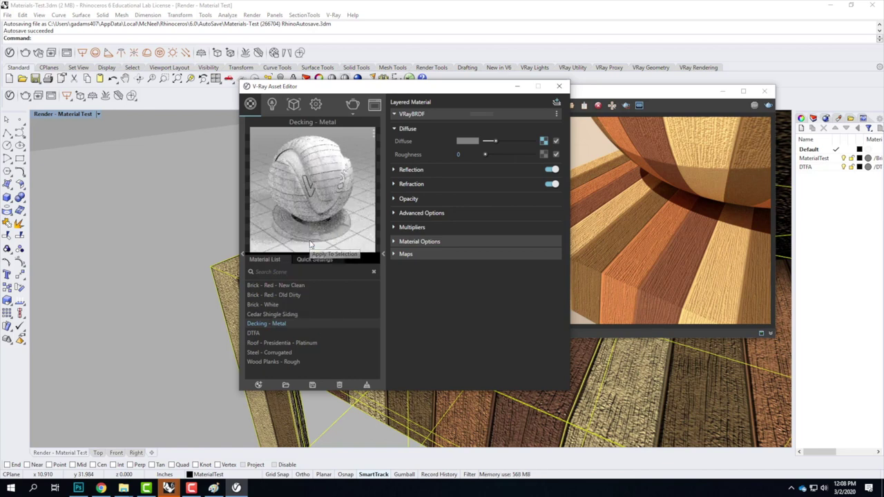
drag(449, 88, 835, 95)
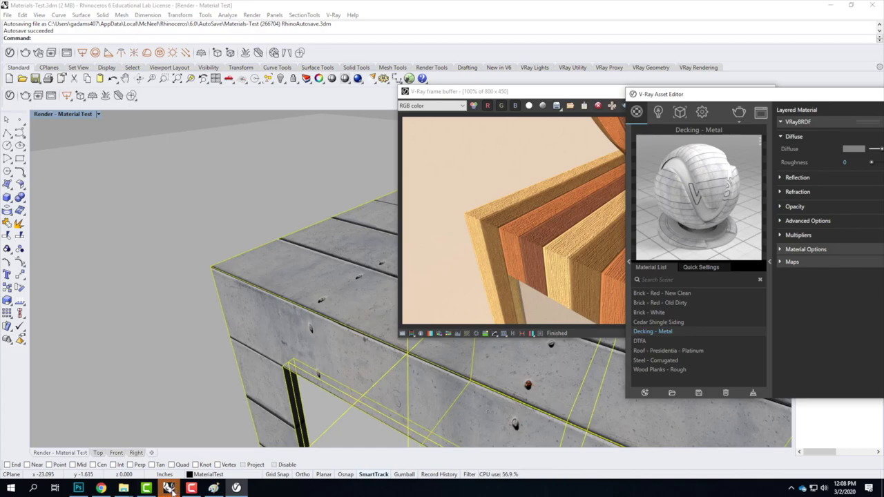
Switch to the metal decking image in Photoshop and add a Levels adjustment layer named "Bump" above Layer 0.
click(79, 488)
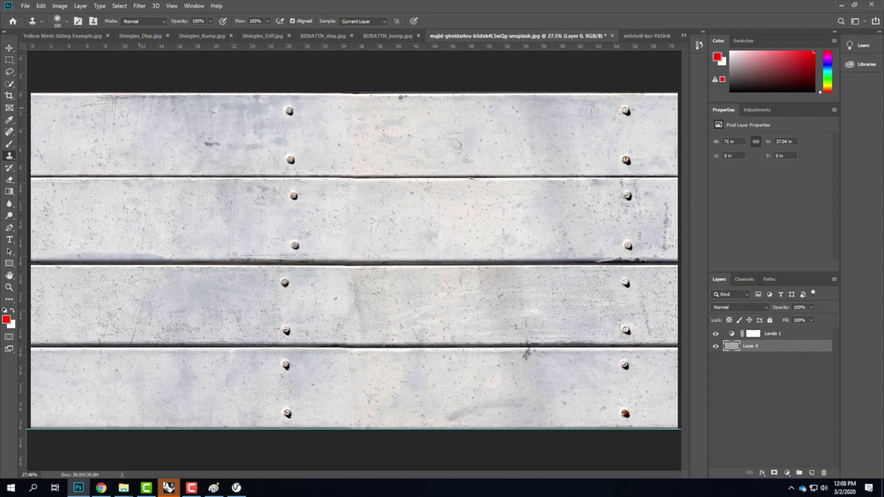
click(81, 6)
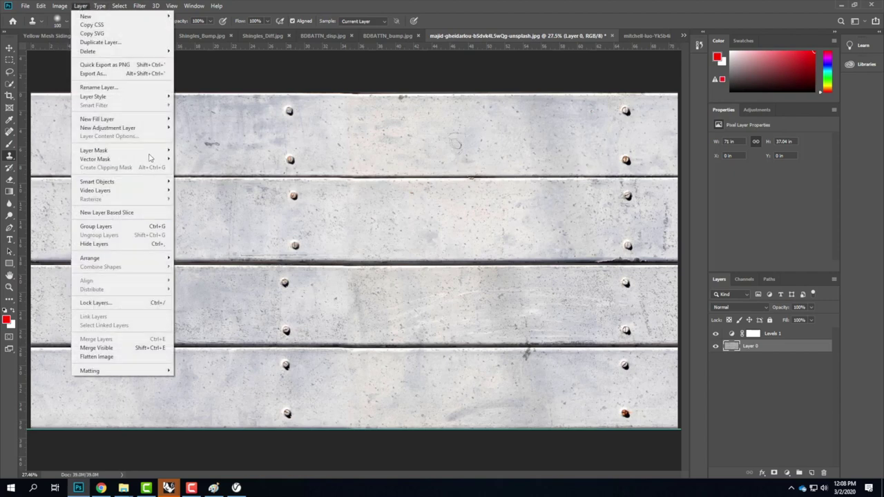
mouse_move(144, 129)
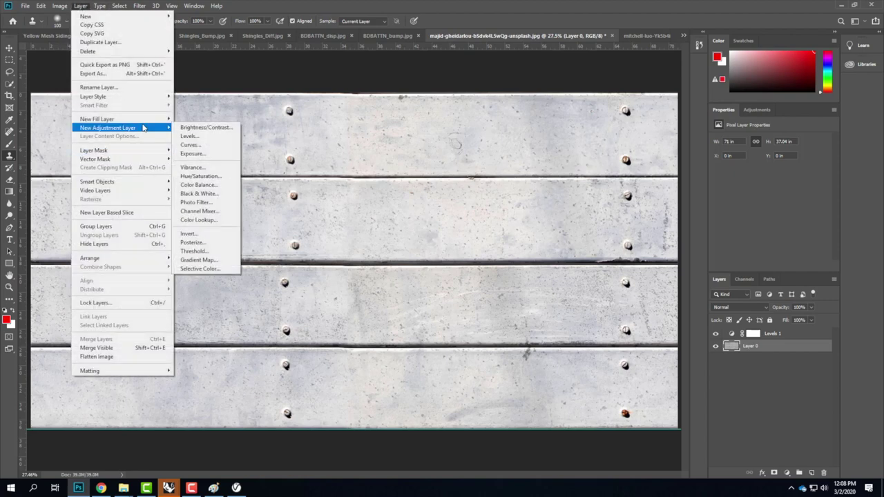
click(212, 136)
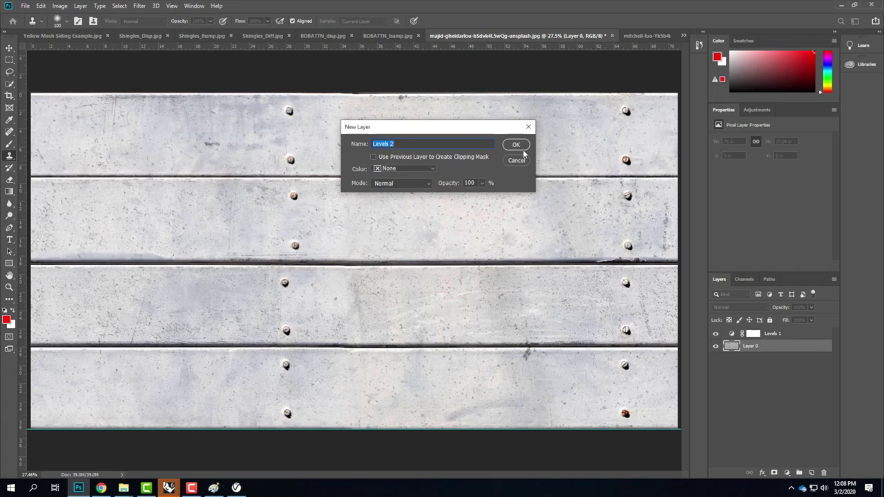
text(Bump)
click(523, 146)
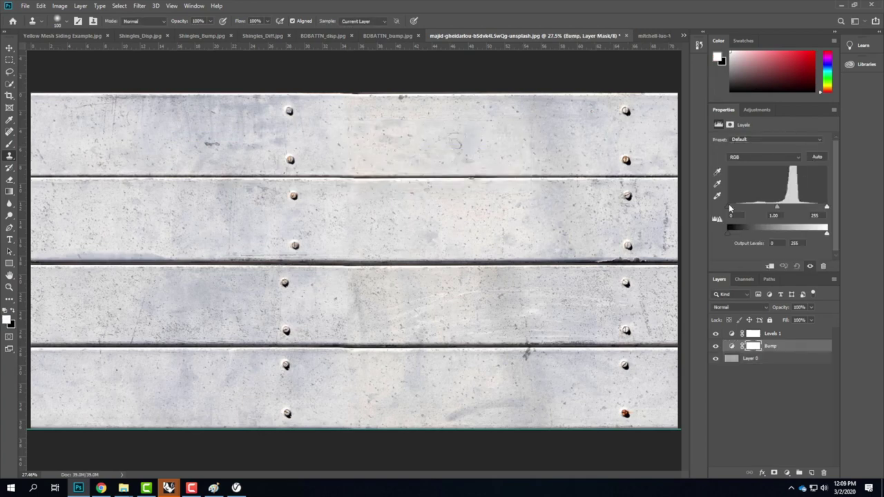
Set the Bump layer's input levels to 135 for black and 166 for white, and deselect the layers.
drag(729, 210, 779, 208)
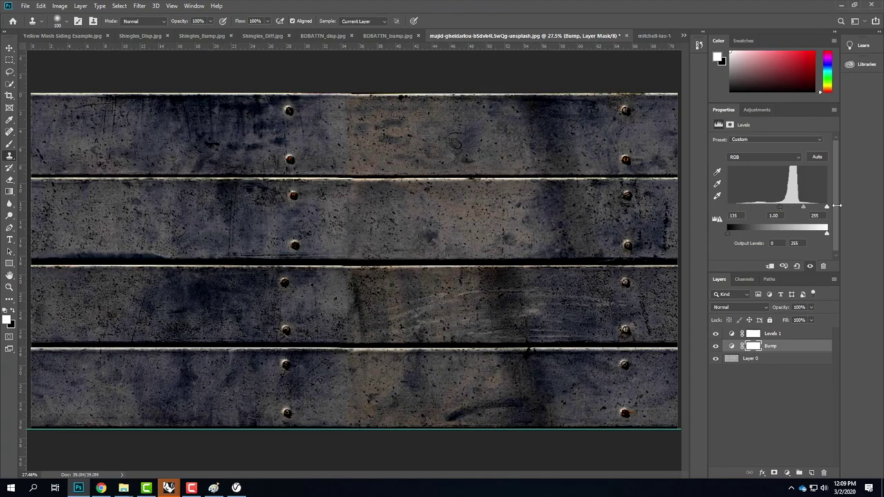
drag(826, 208, 793, 215)
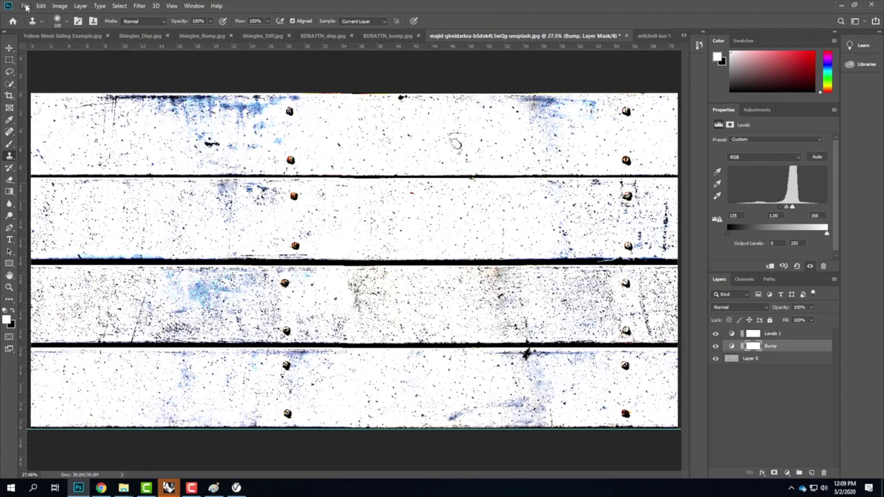
click(764, 388)
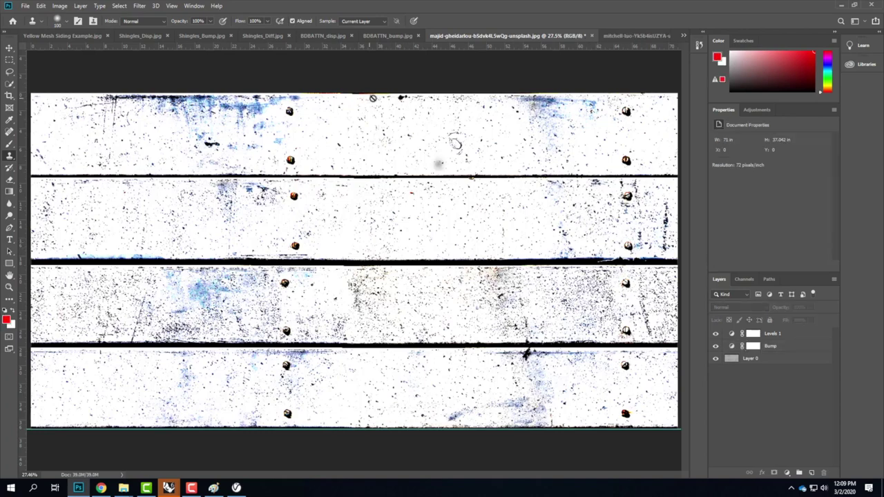
Add a Channel Mixer adjustment layer at the top of the layer stack and set it to Monochrome.
click(64, 6)
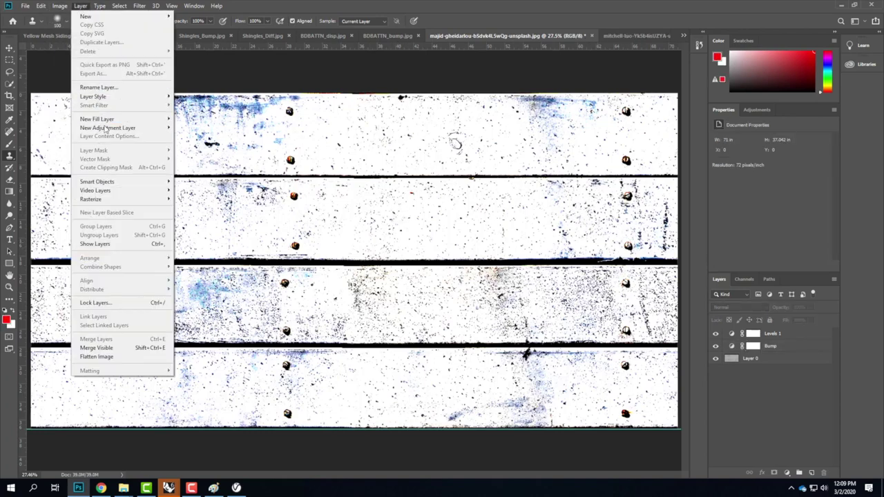
mouse_move(166, 128)
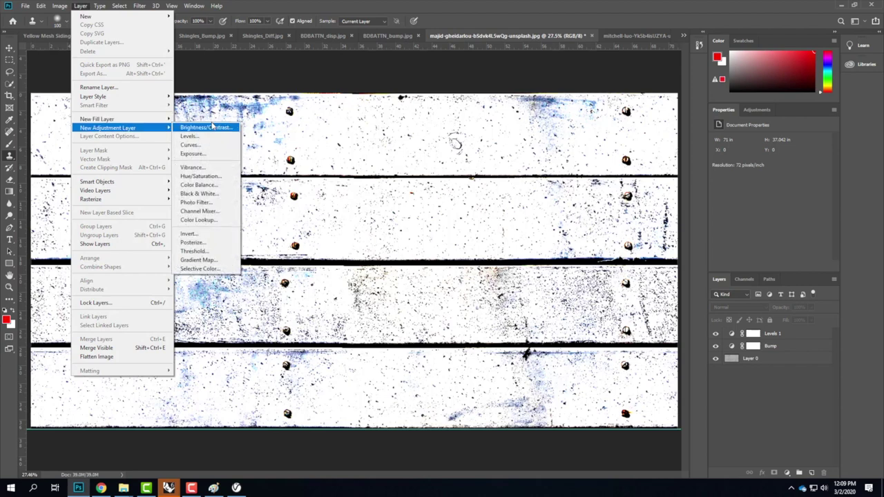
click(202, 207)
click(518, 145)
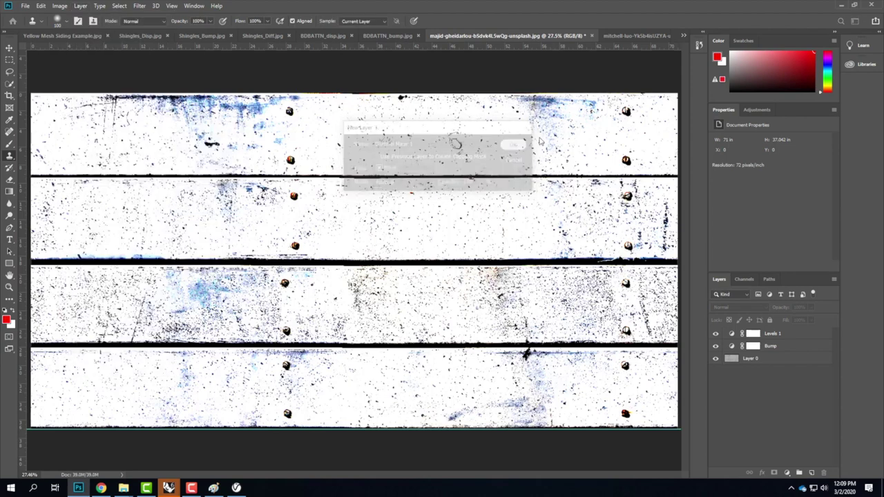
click(714, 163)
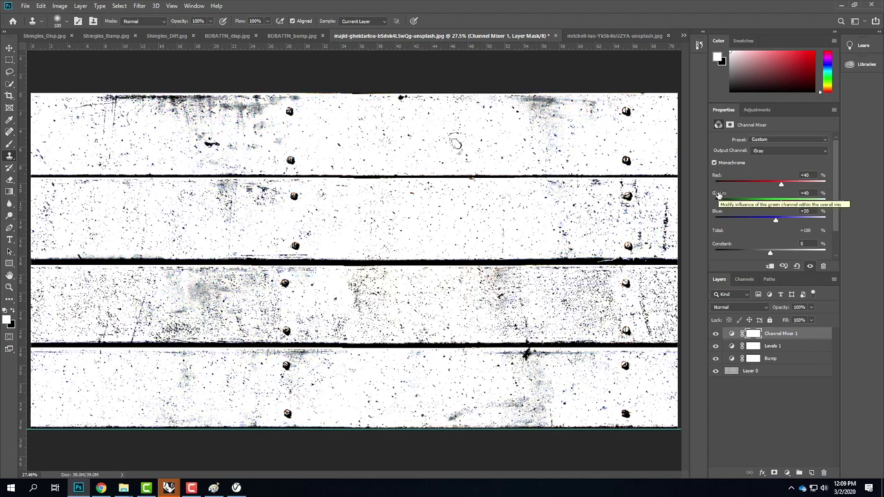
Export the black-and-white image as decking_bump.jpg at 100% quality into the Decking - Metal folder.
click(23, 6)
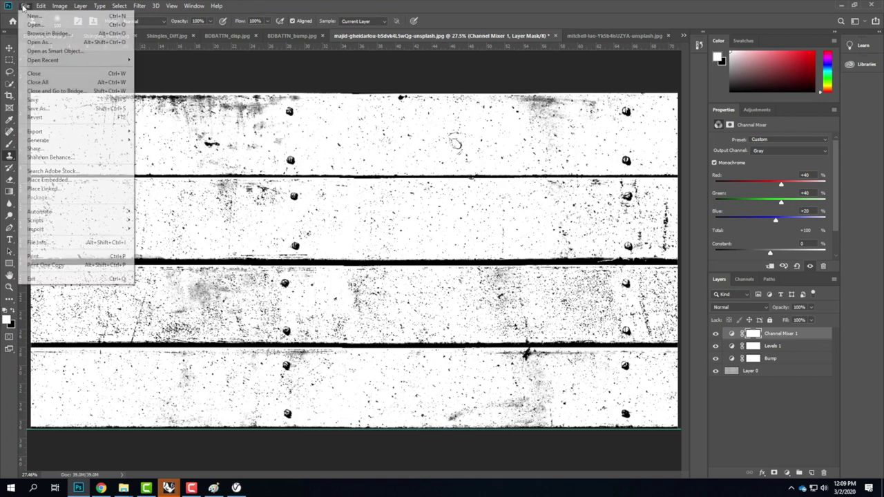
mouse_move(104, 131)
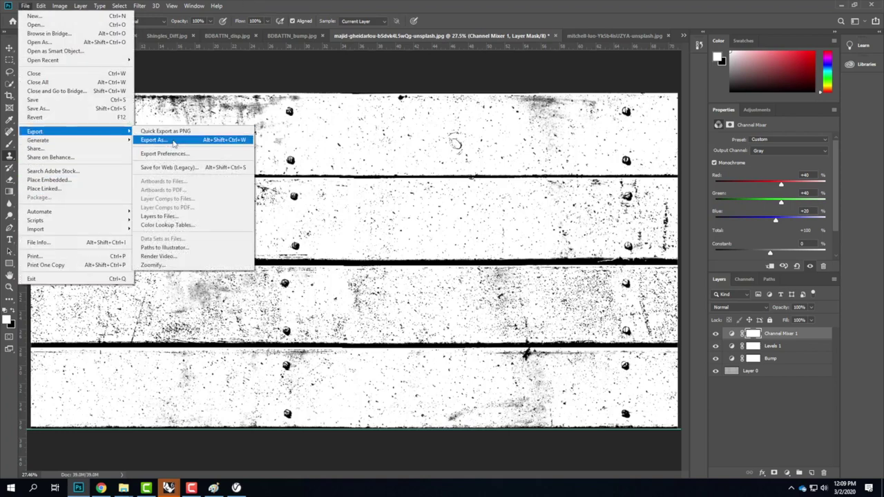
click(156, 140)
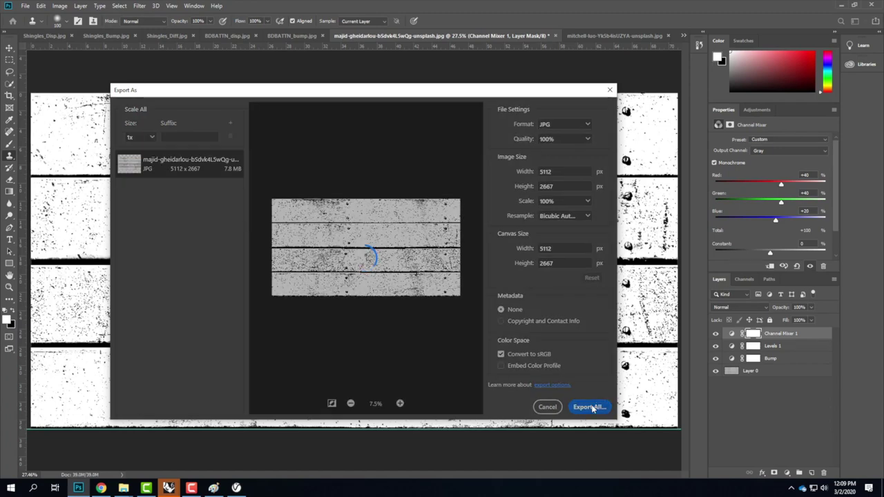
click(588, 407)
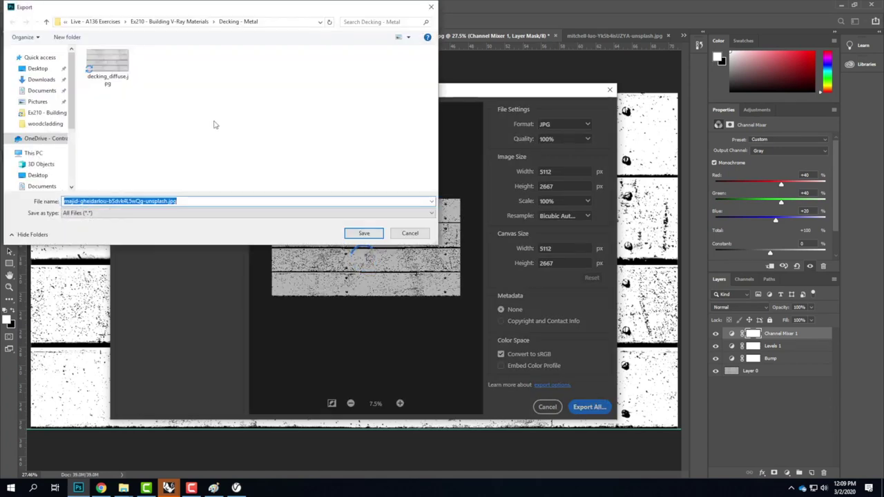
click(106, 63)
click(85, 201)
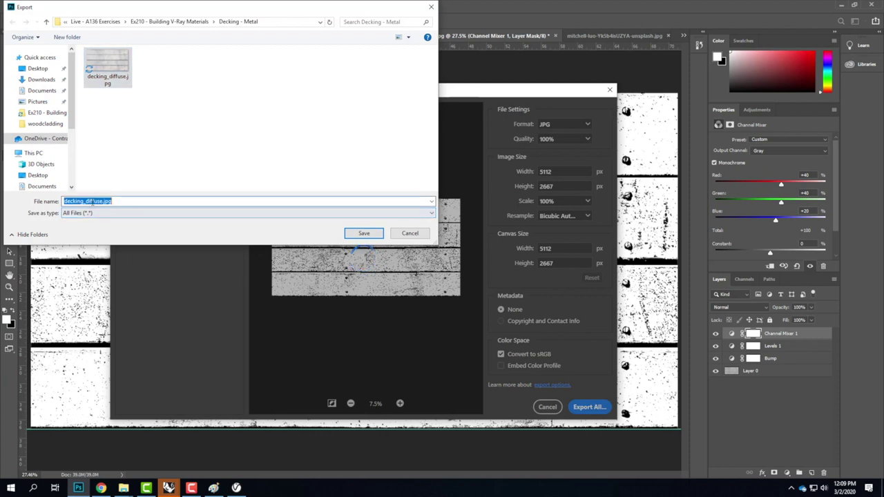
click(85, 201)
drag(85, 201, 103, 201)
text(bump)
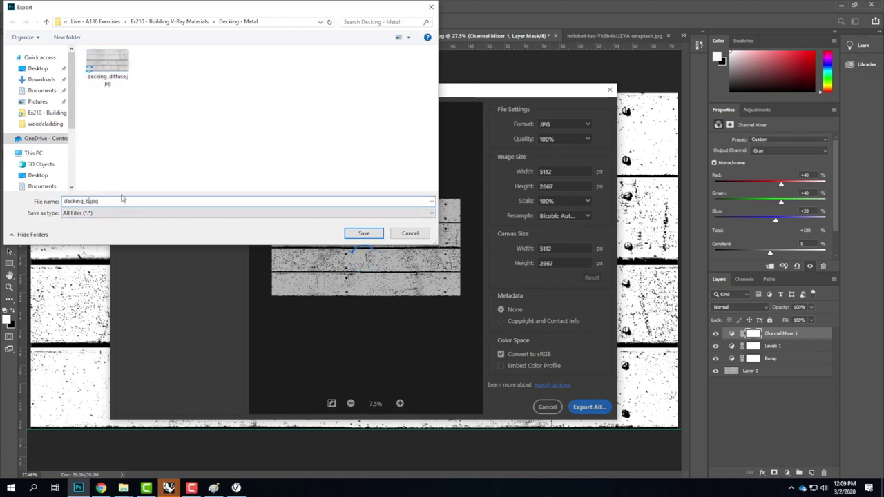
click(368, 235)
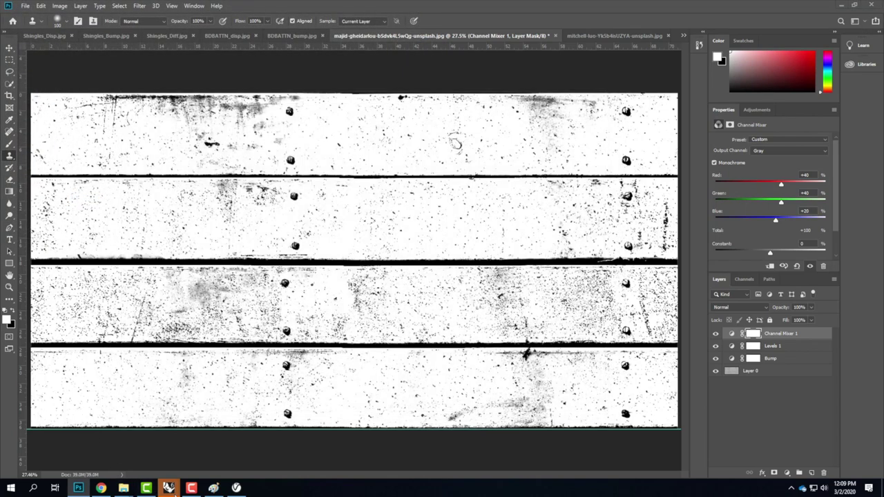
Switch to the Materials-Test.3dm model in Rhino and enable Bump/Normal Mapping for the Decking - Metal material.
mouse_move(169, 488)
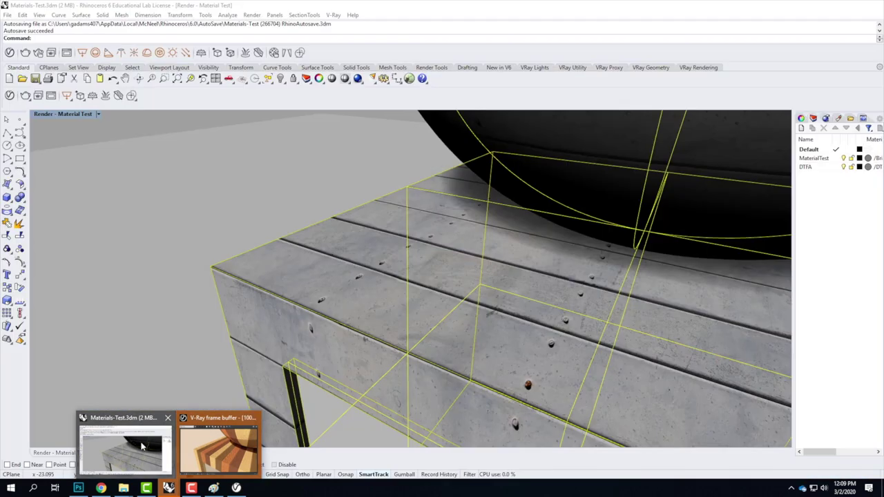
click(124, 449)
drag(687, 90, 132, 74)
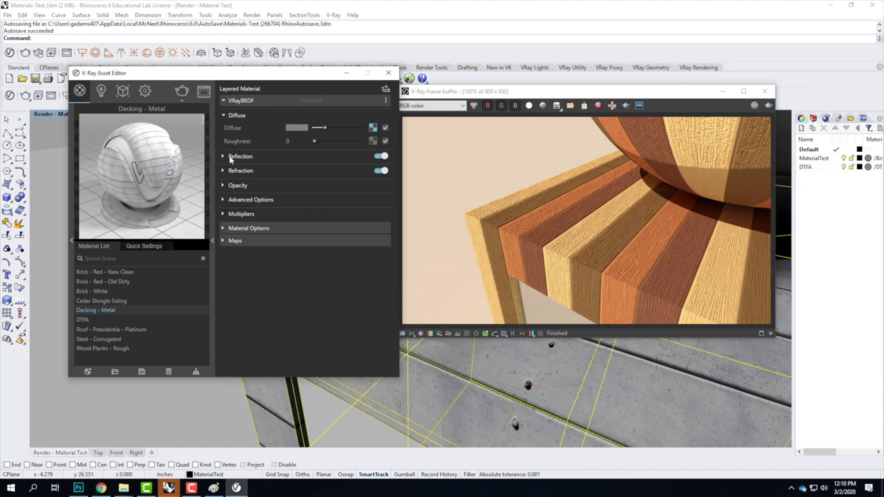
click(223, 241)
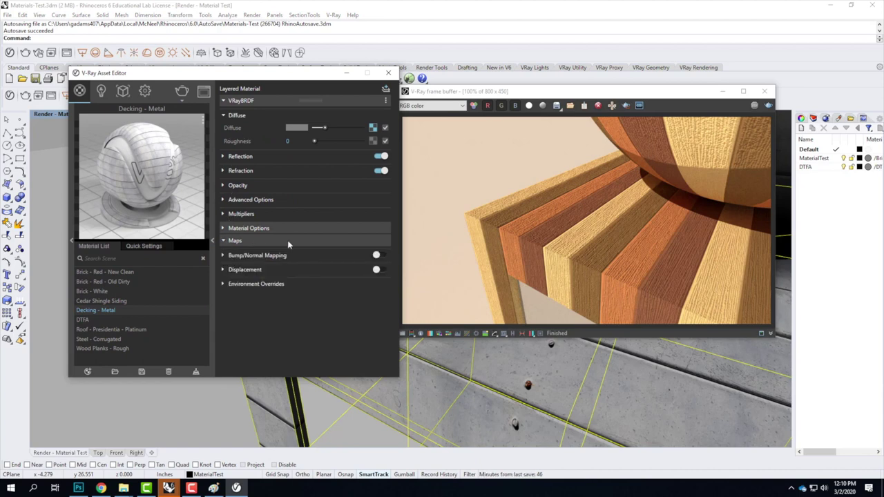
click(223, 256)
click(377, 255)
Assign decking_bump.jpg as a Bitmap texture to the material's bump map slot and return to the material settings.
click(383, 267)
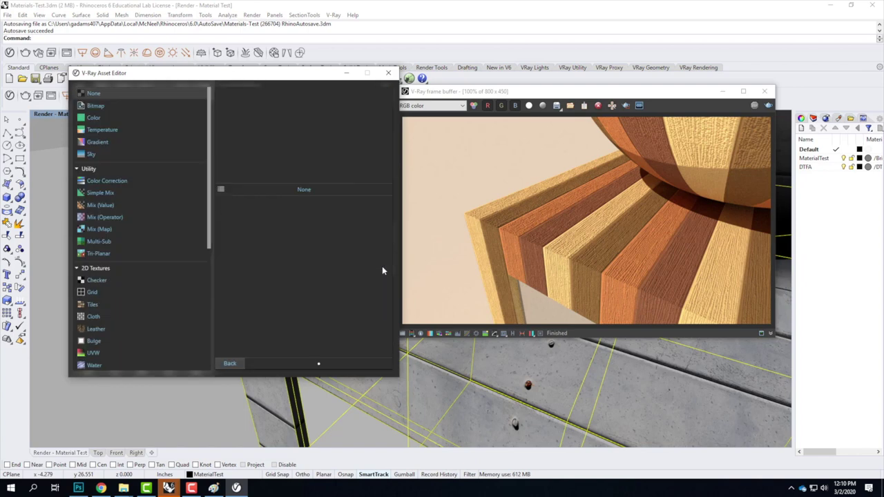
click(95, 107)
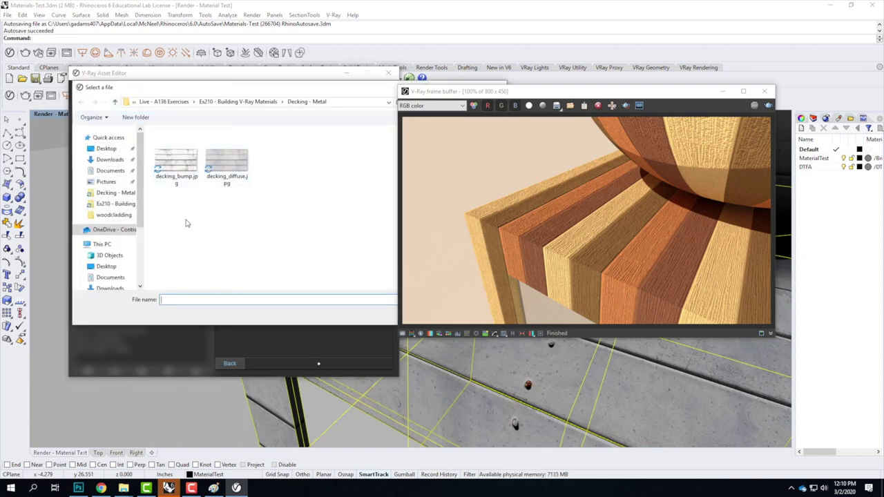
click(183, 160)
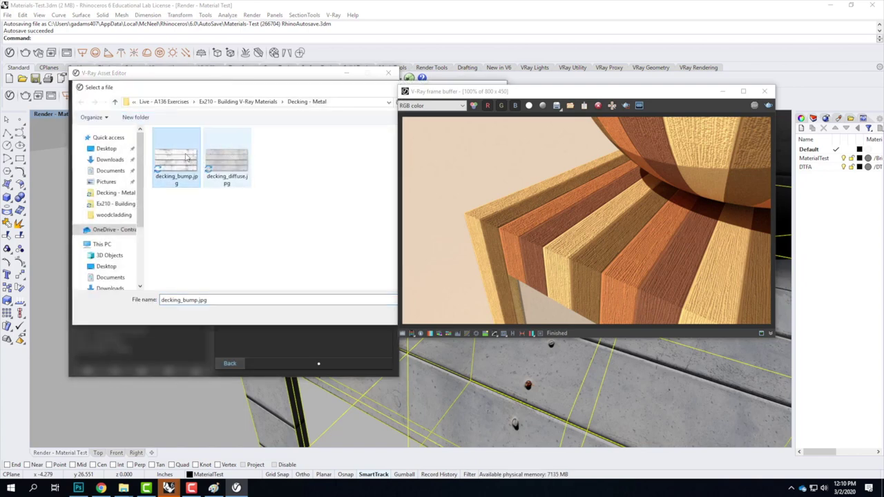
drag(447, 92, 531, 163)
click(422, 313)
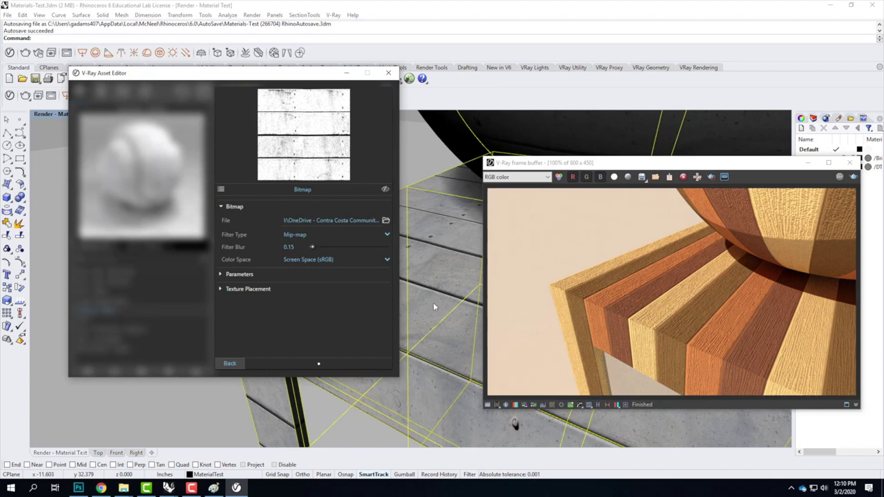
click(229, 362)
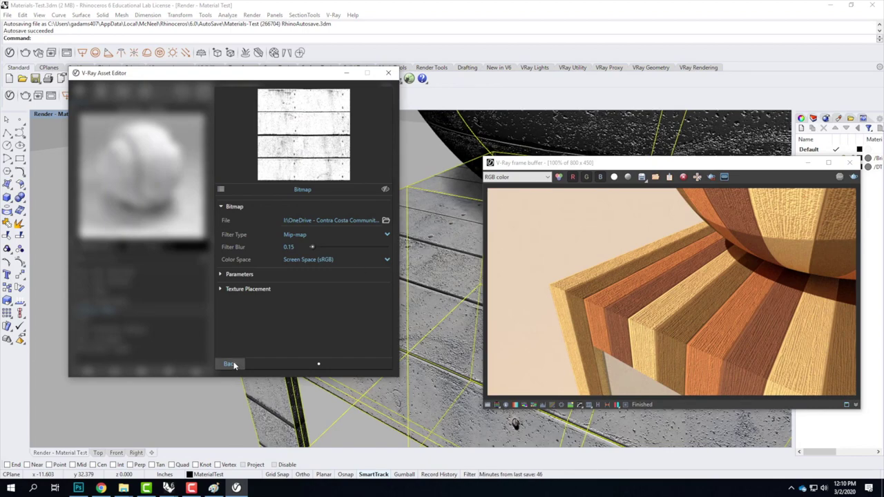
Rearrange the V-Ray asset editor and frame buffer windows, and render the model with the bump-mapped decking material.
drag(283, 75, 782, 112)
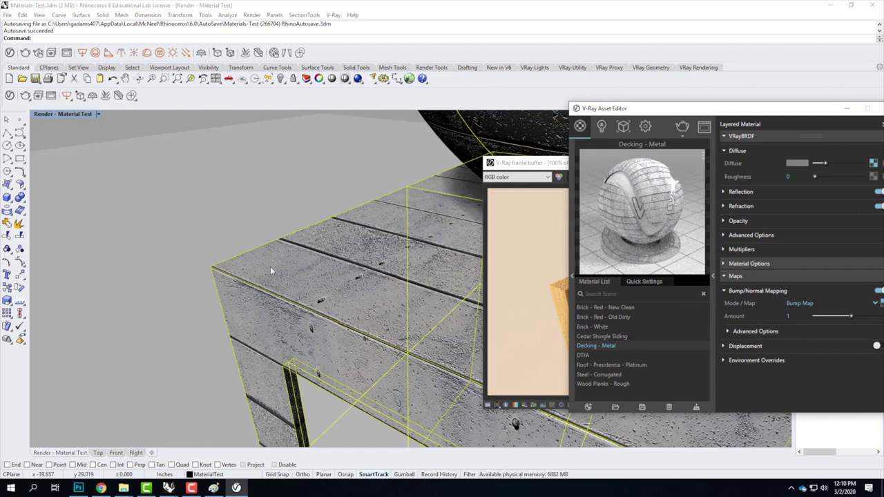
drag(491, 162, 223, 127)
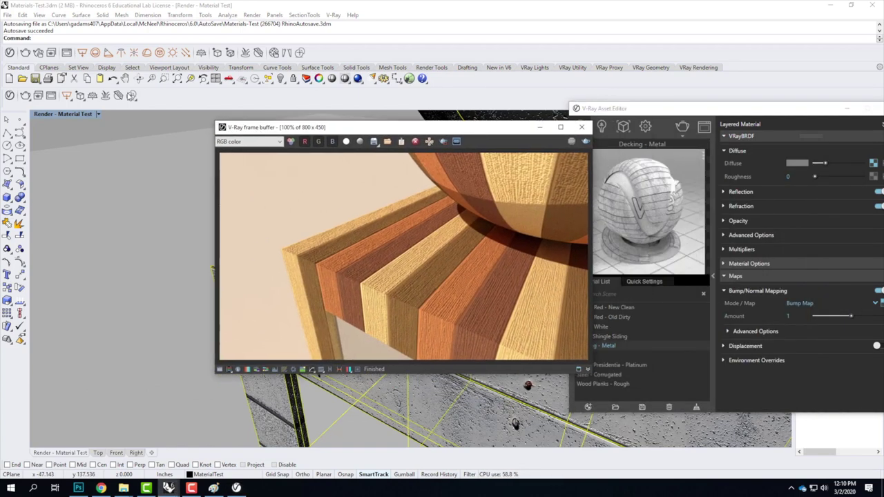
click(25, 96)
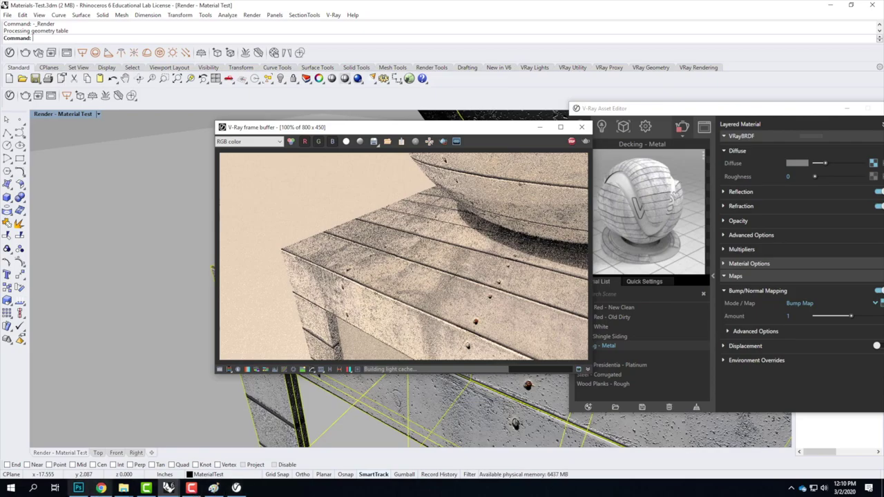
Switch back to the decking image in Photoshop and hide the Channel Mixer 1 and Bump layers, keeping Levels 1 visible.
click(78, 488)
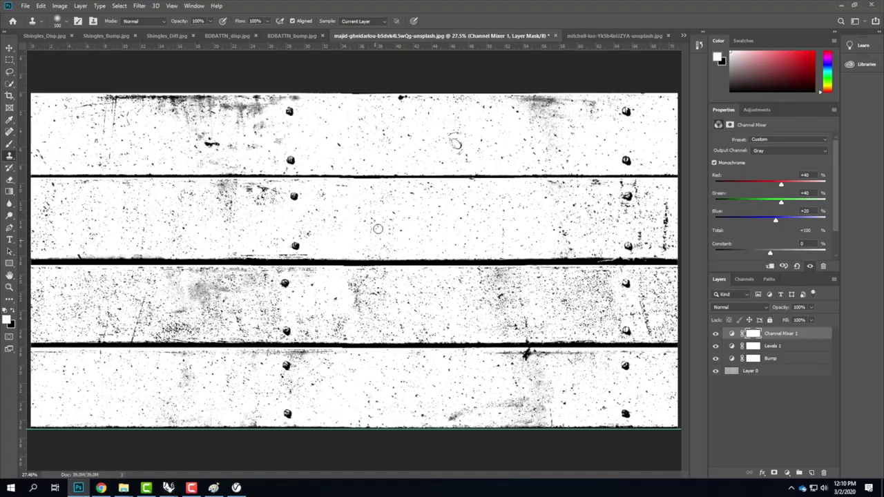
click(715, 333)
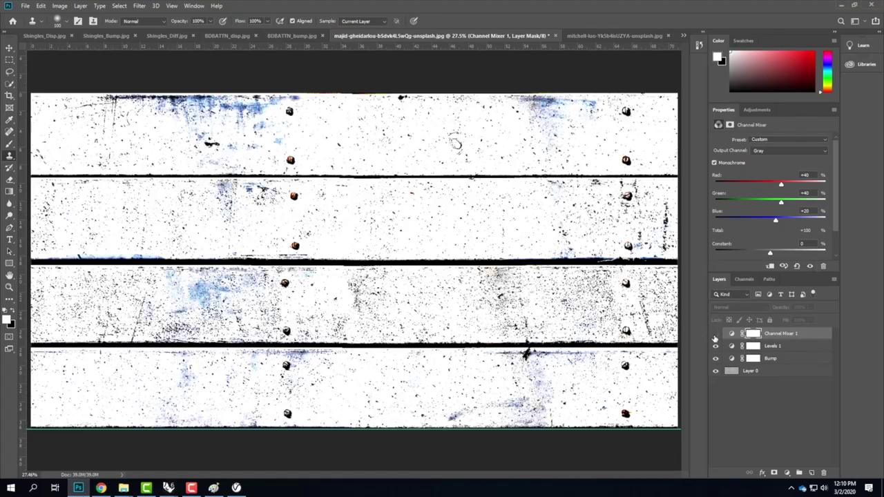
click(714, 347)
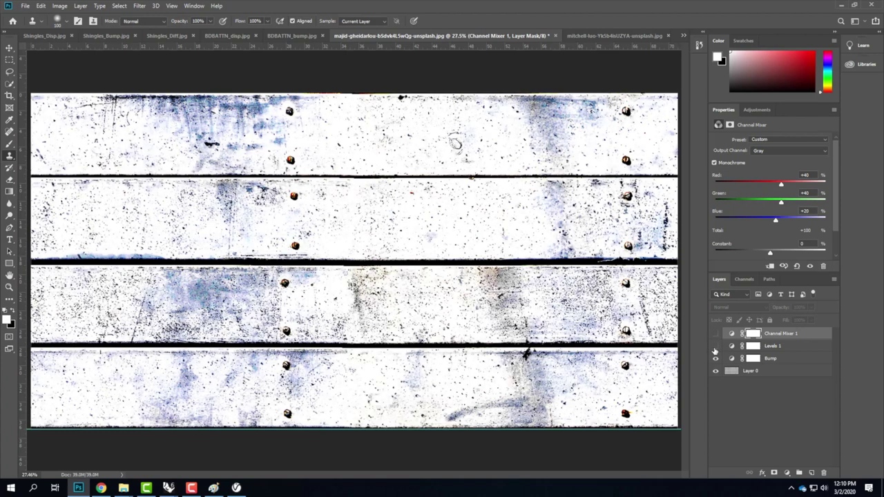
click(716, 359)
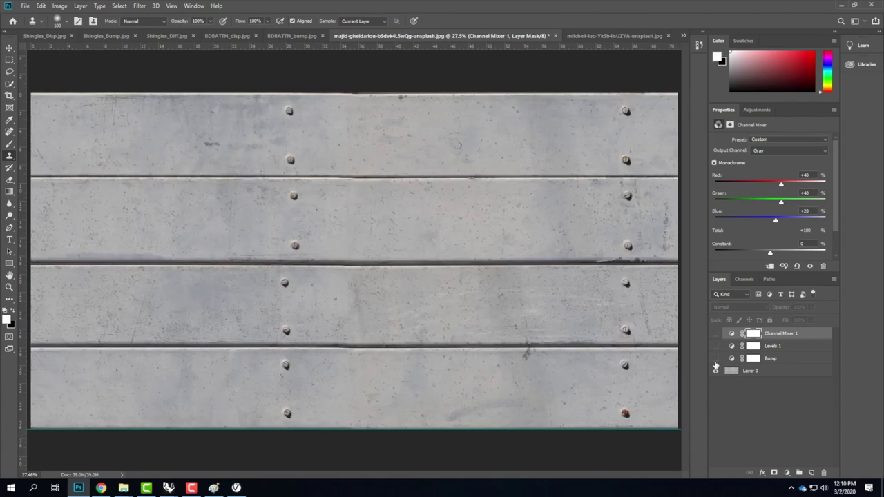
click(716, 346)
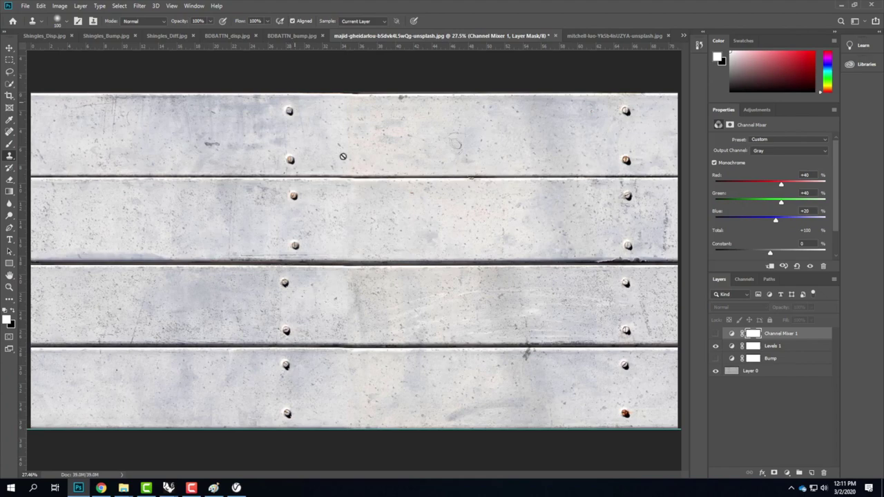
Marquee-select a horizontal strip about 70.9 in wide and 1.4 in high over the gap between the first and second boards.
key(ctrl+plus)
key(ctrl+plus)
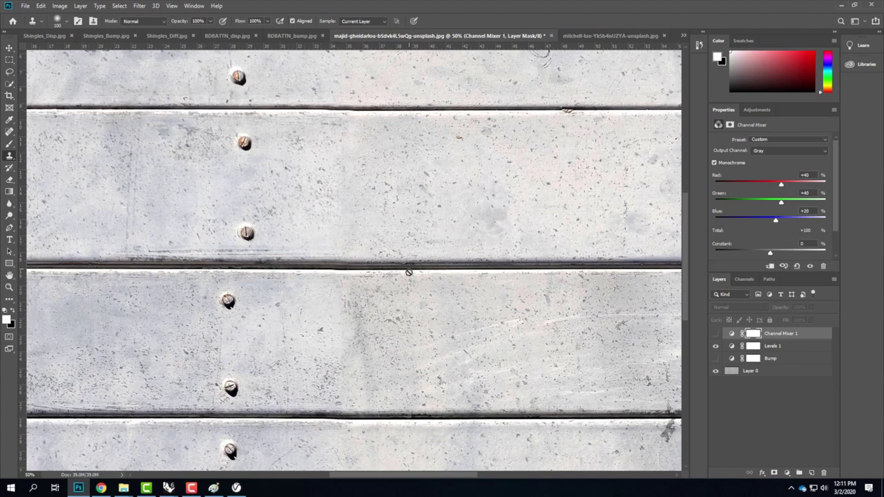
scroll(413, 67, up, 5)
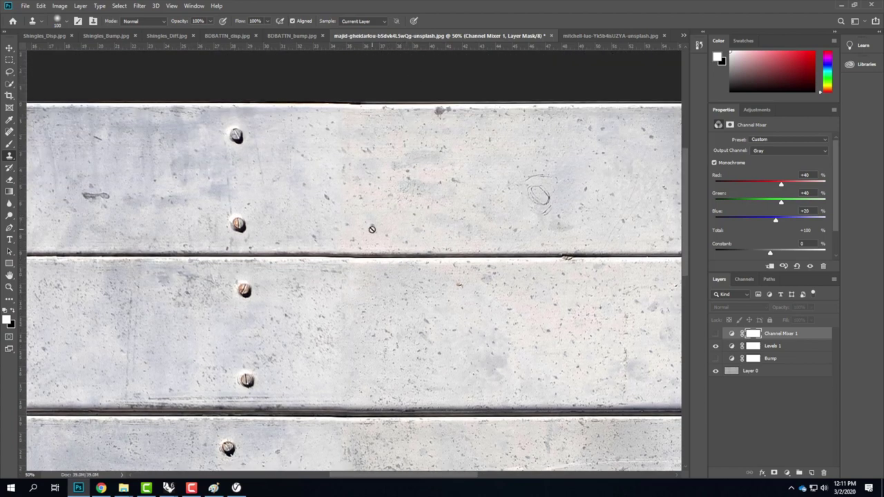
click(10, 60)
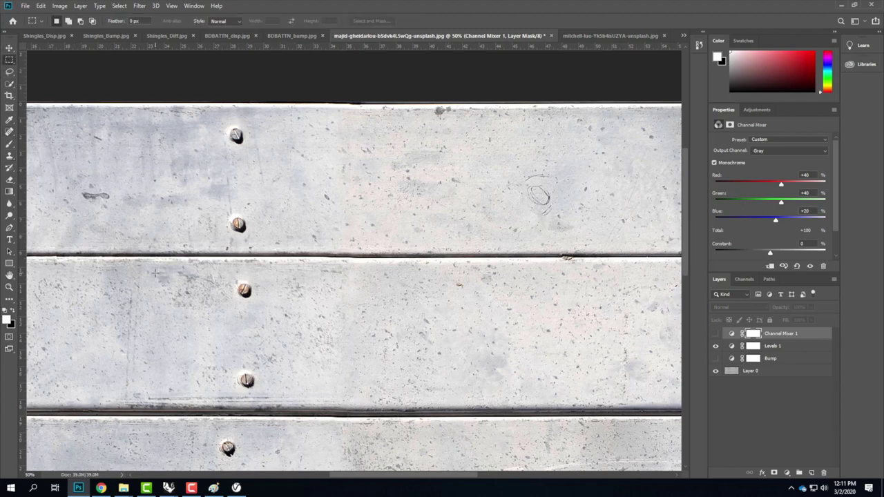
key(ctrl+minus)
key(ctrl+minus)
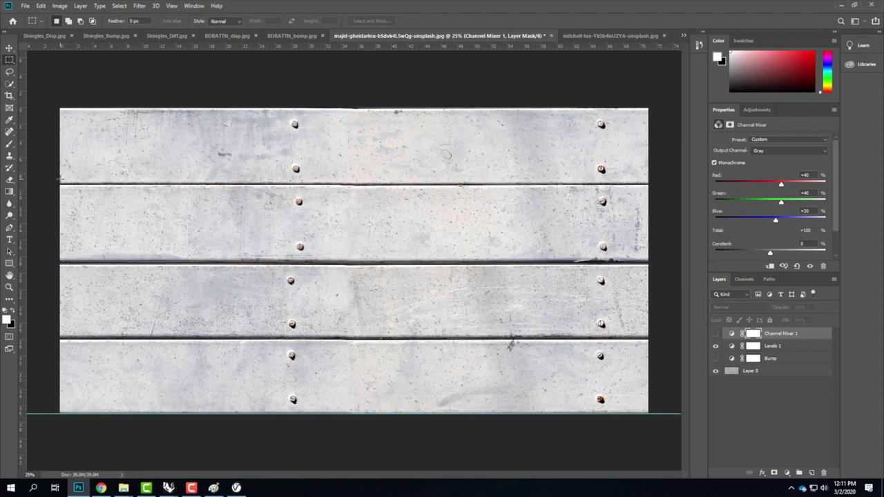
drag(59, 180, 659, 190)
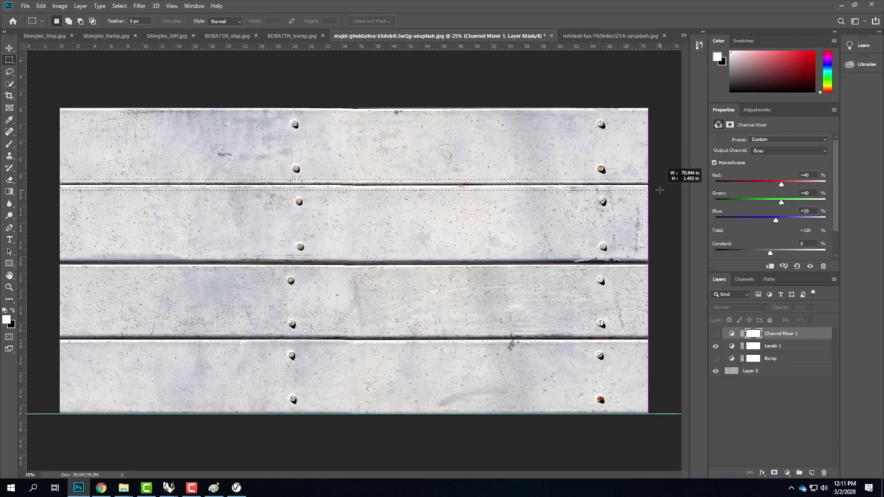
drag(659, 189, 659, 189)
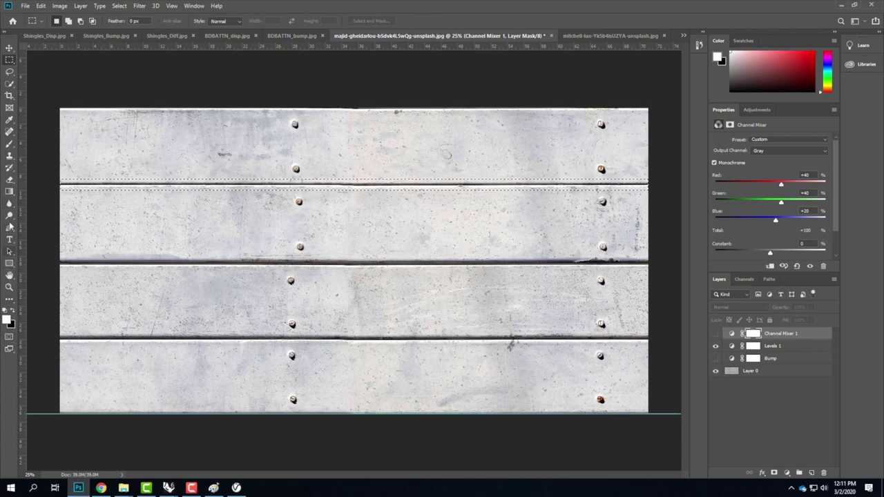
Set the Gradient tool to the reflected gradient style and add a new layer above Channel Mixer 1.
click(9, 192)
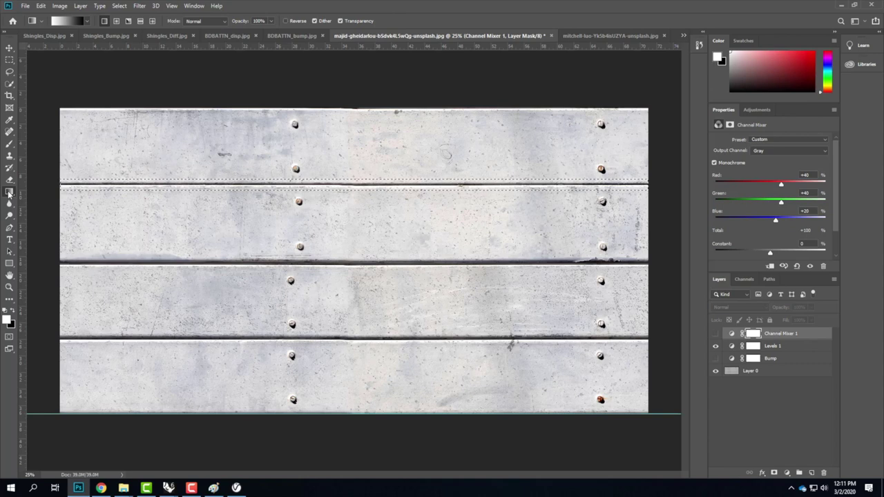
click(87, 22)
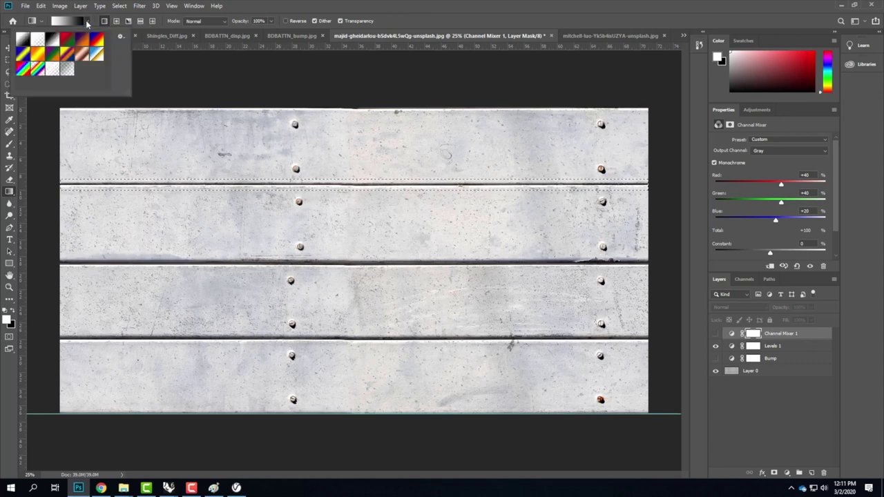
click(87, 22)
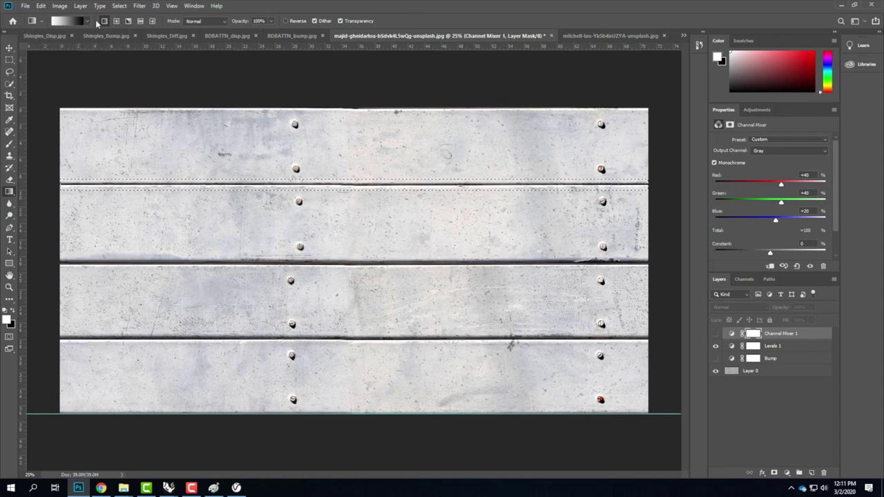
click(131, 22)
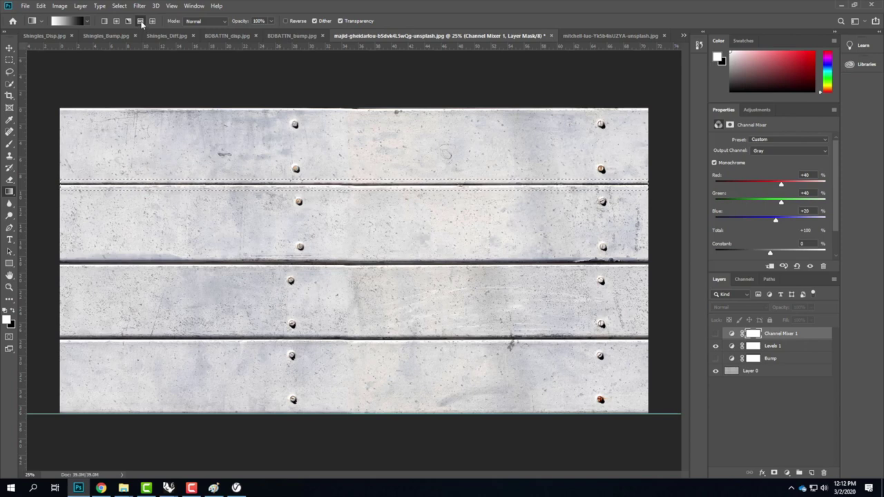
click(140, 21)
click(811, 473)
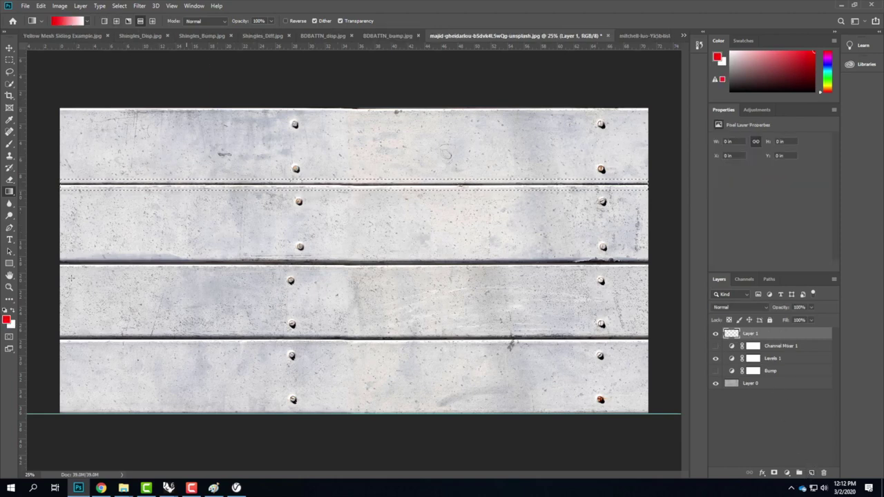
Set the foreground color to black (000000) and the background color to a light gray with K at 30%.
click(7, 318)
text(000000)
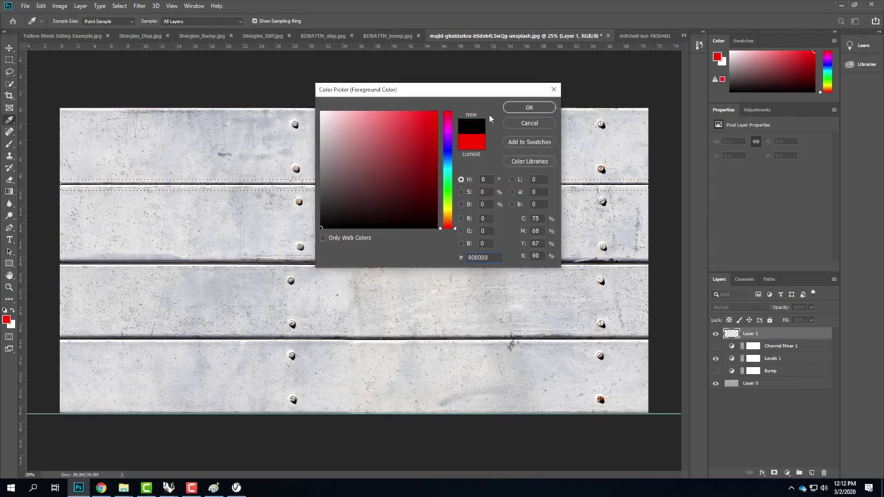
click(526, 107)
key(ctrl+plus)
key(ctrl+plus)
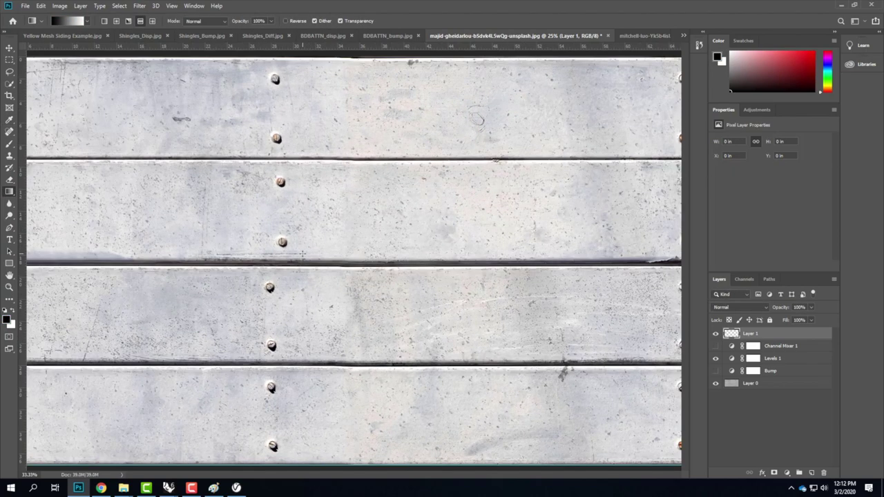
click(11, 325)
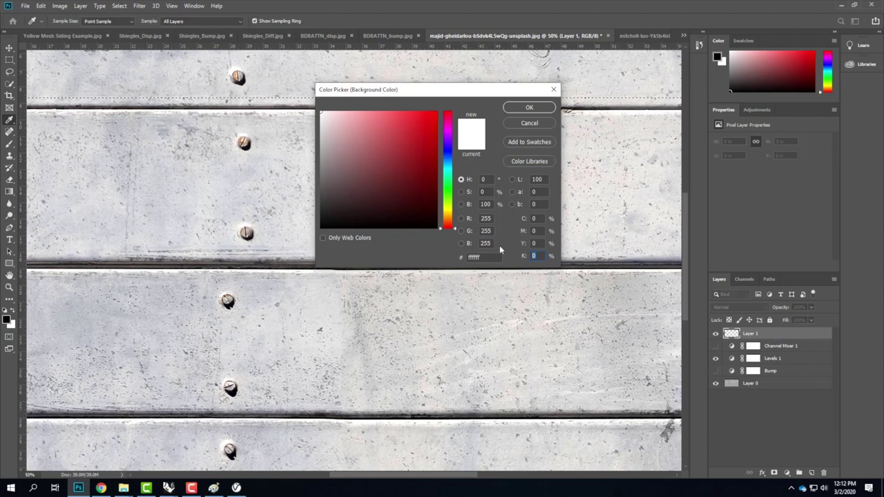
text(70)
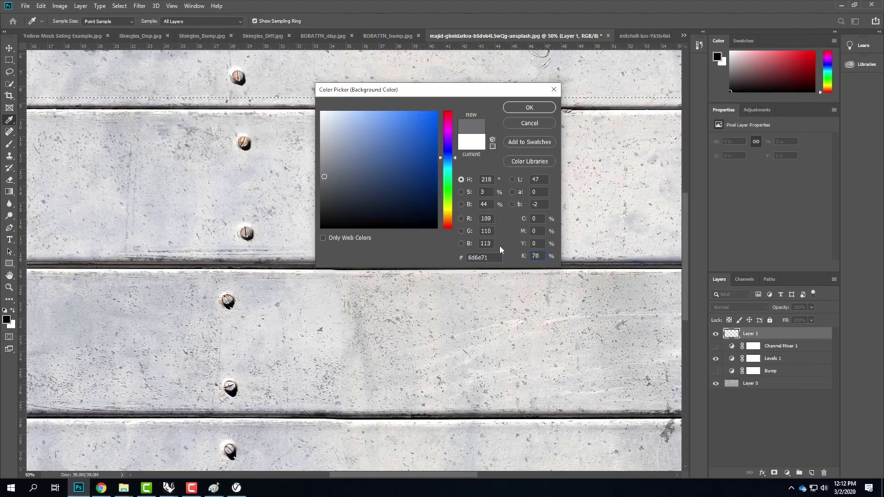
double_click(535, 255)
text(30)
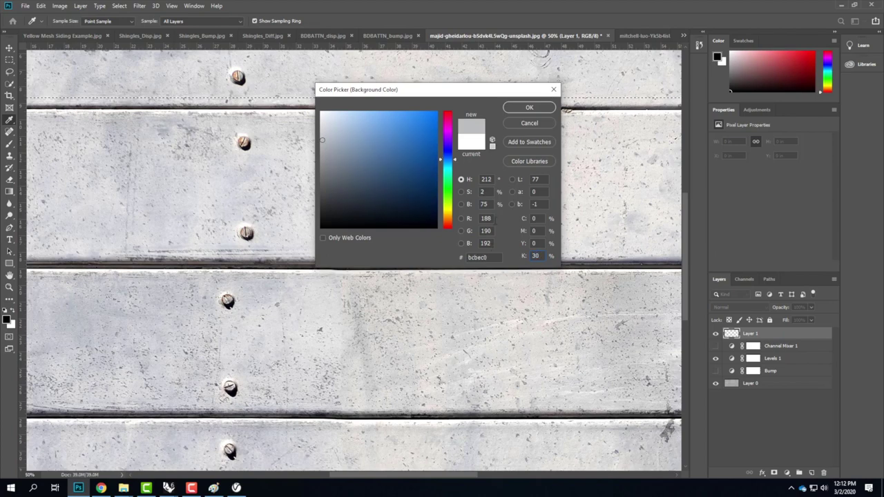
click(529, 107)
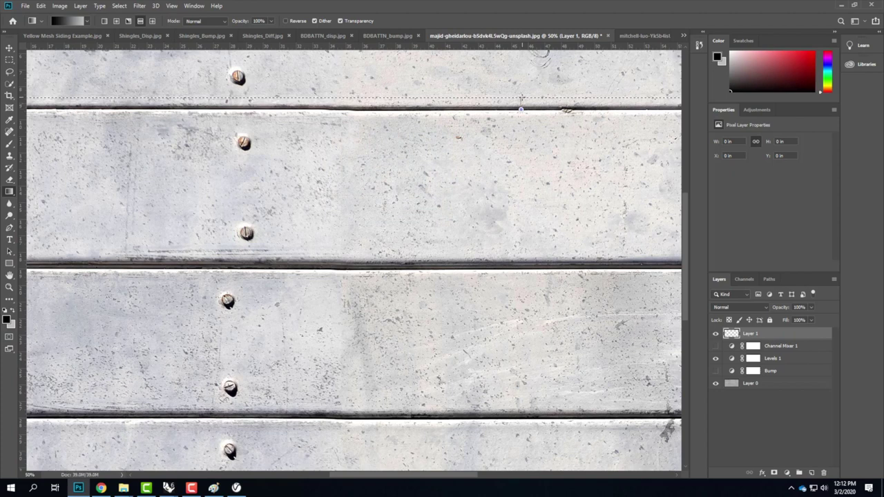
Draw the black-to-gray reflected gradient across the selected strip between the first and second boards and duplicate it onto its own layer.
drag(520, 109, 520, 114)
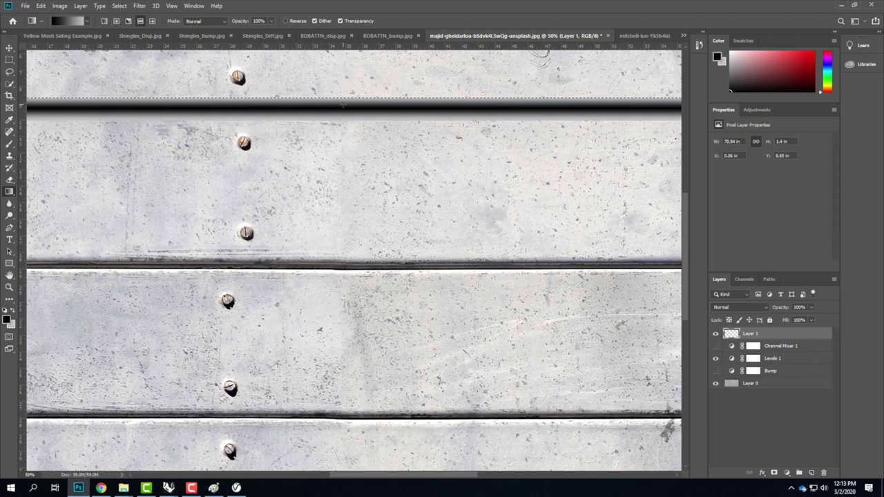
click(9, 59)
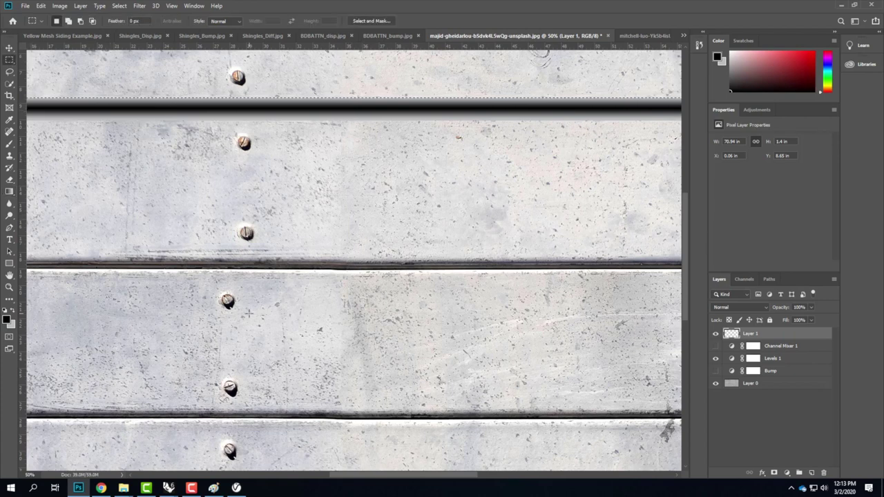
key(ctrl+minus)
key(ctrl+minus)
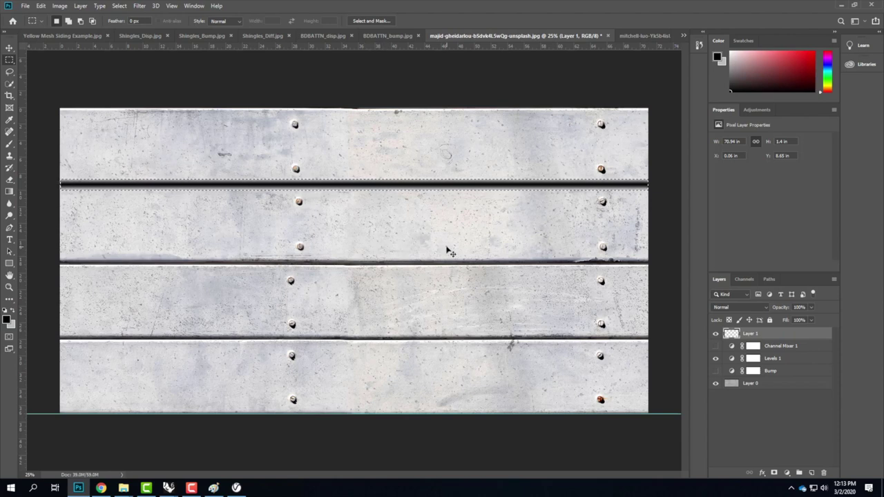
key(ctrl+j)
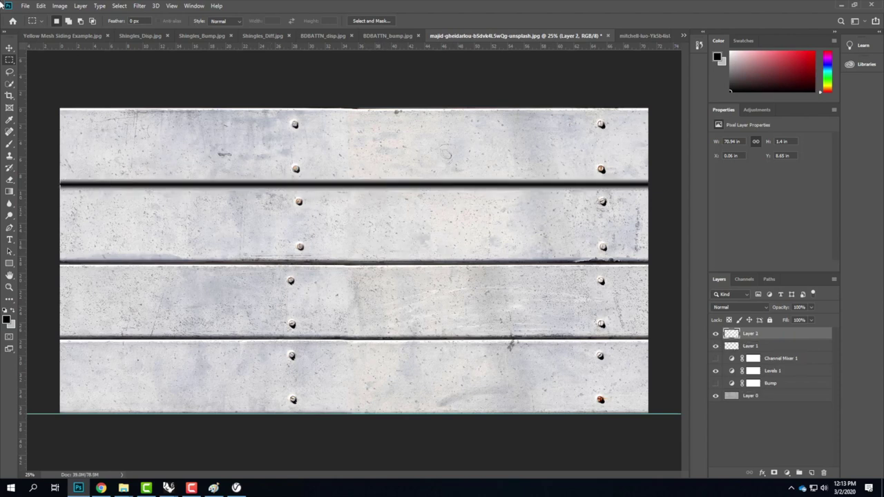
Move the duplicated gradient strip down onto the gap between the second and third boards.
click(10, 48)
mouse_move(464, 226)
mouse_down()
mouse_move(464, 250)
mouse_move(464, 239)
mouse_up()
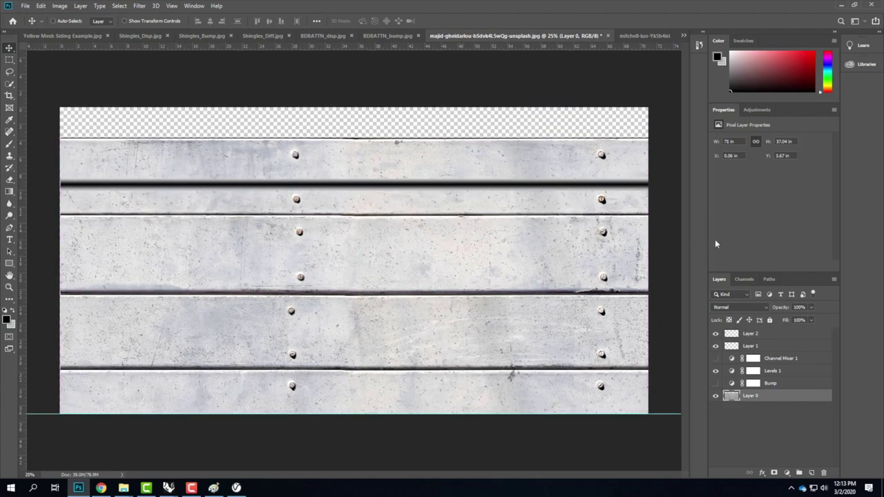
key(ctrl+z)
key(ctrl+z)
key(ctrl+z)
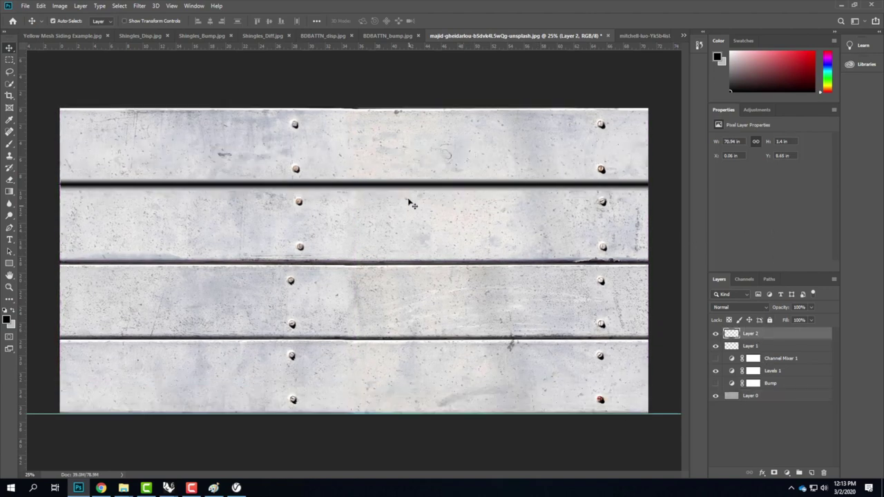
drag(409, 204, 408, 263)
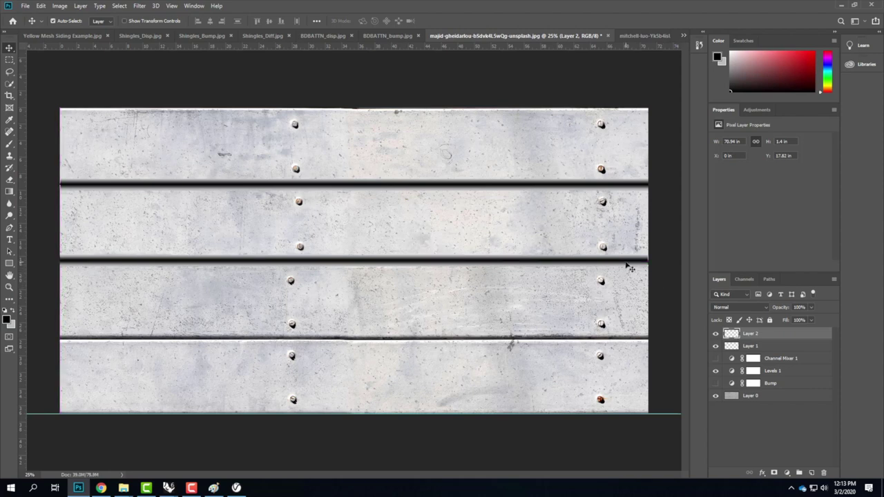
Undo the duplication of the gradient strip and clear the original gradient from Layer 1.
click(98, 186)
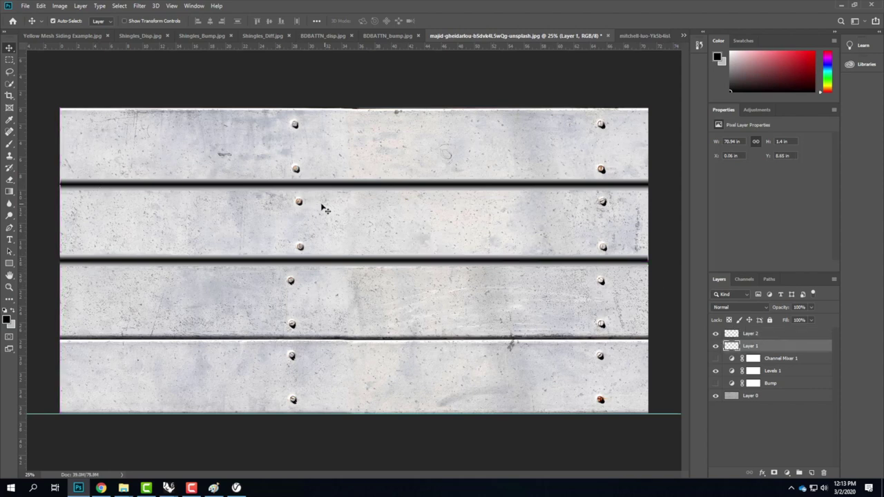
drag(300, 203, 302, 209)
key(ctrl+e)
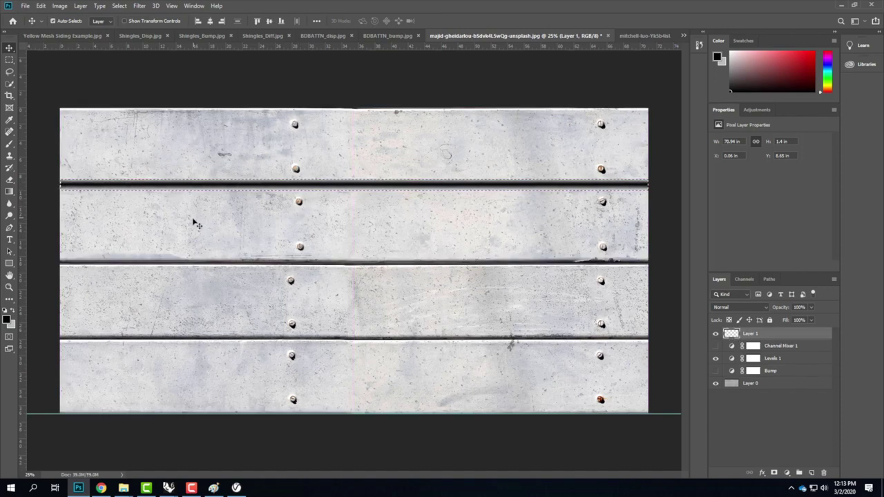
click(10, 59)
click(69, 174)
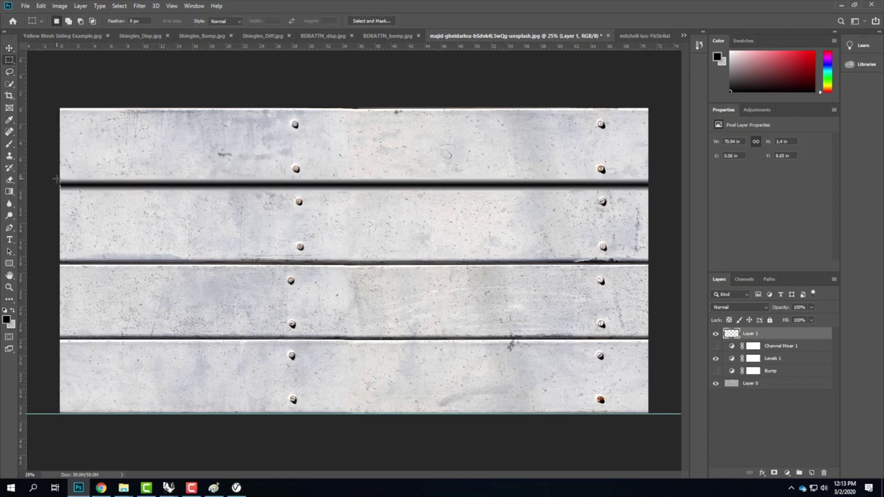
key(Delete)
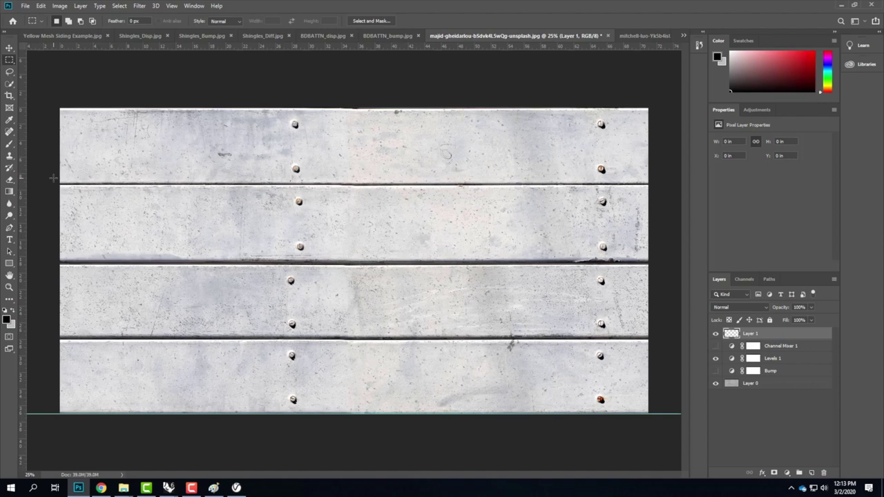
mouse_move(53, 179)
mouse_down()
mouse_move(277, 187)
mouse_move(50, 187)
mouse_up()
key(Delete)
key(Return)
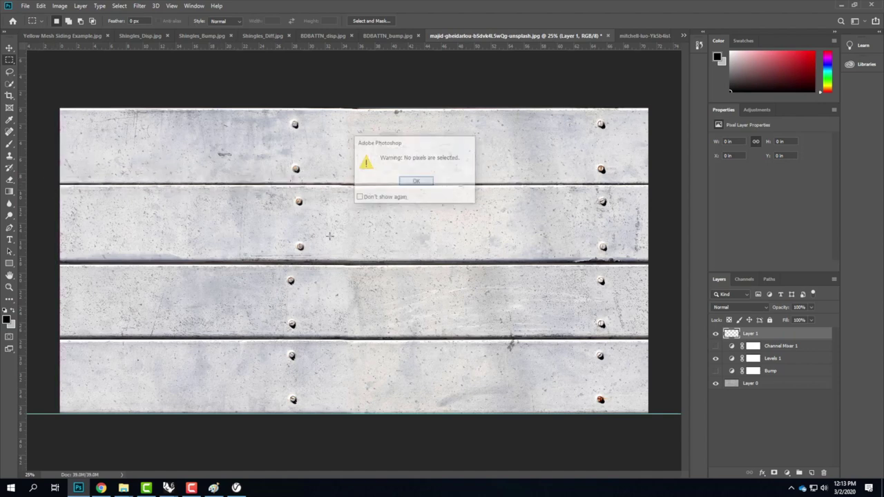
Select a full-width strip about 1.2 in high over the gap between the second and third boards and fill it with the reflected gradient.
drag(54, 259, 650, 266)
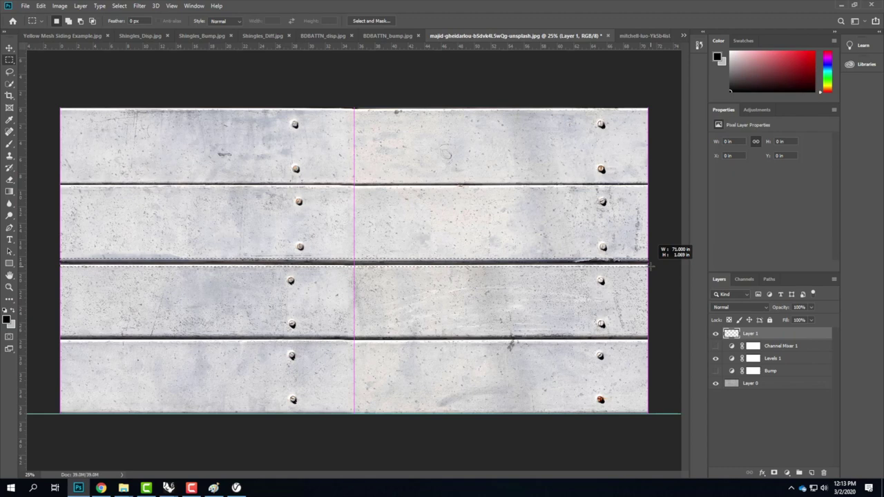
drag(650, 266, 649, 265)
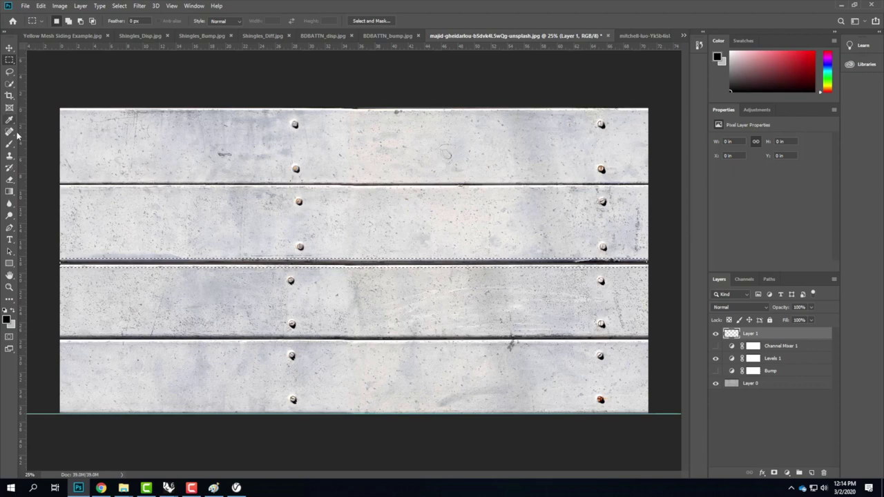
click(9, 191)
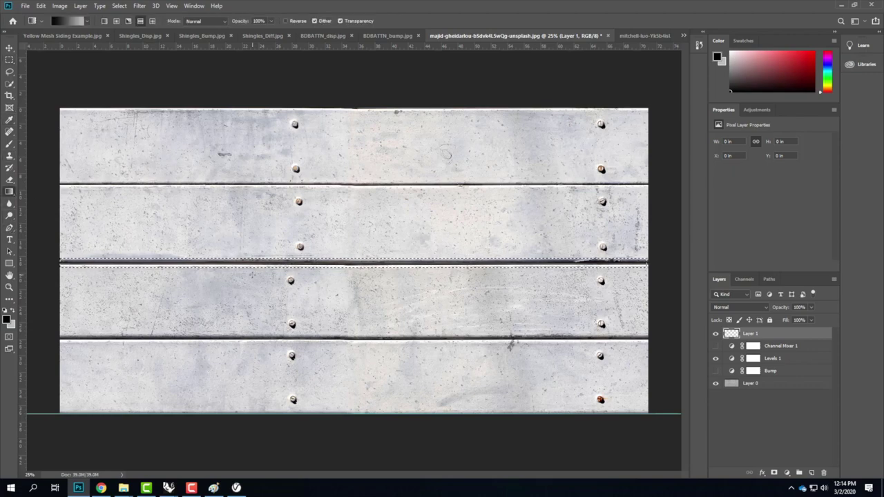
alt+scroll(252, 274, up, 3)
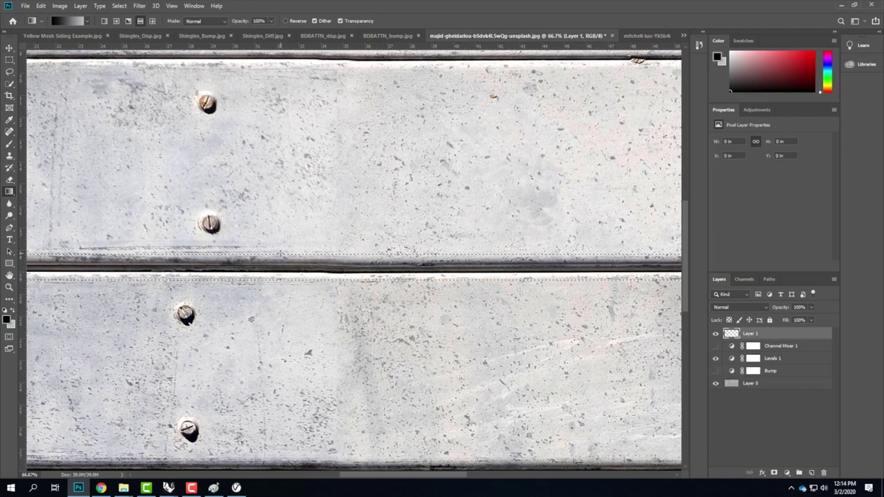
drag(279, 254, 279, 268)
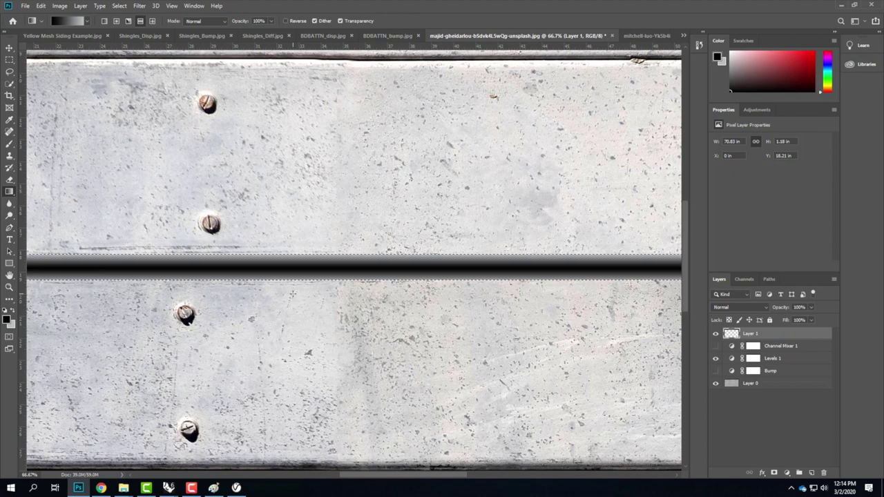
alt+scroll(292, 294, down, 3)
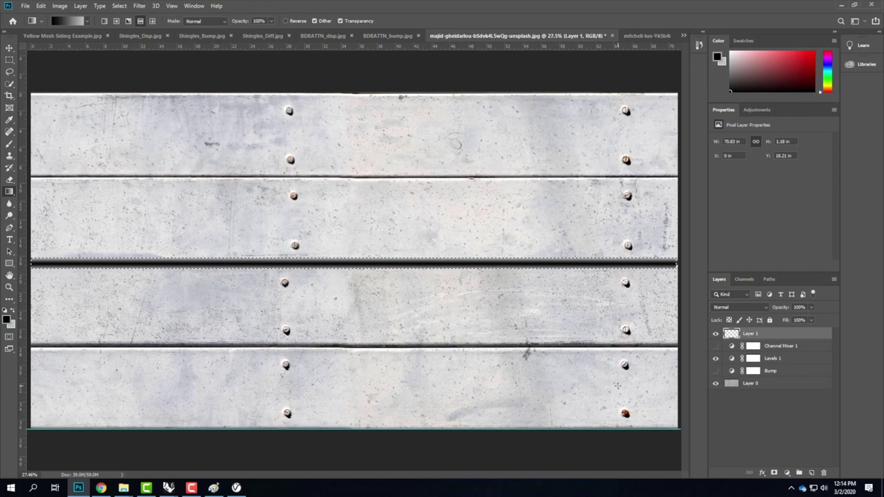
key(ctrl+j)
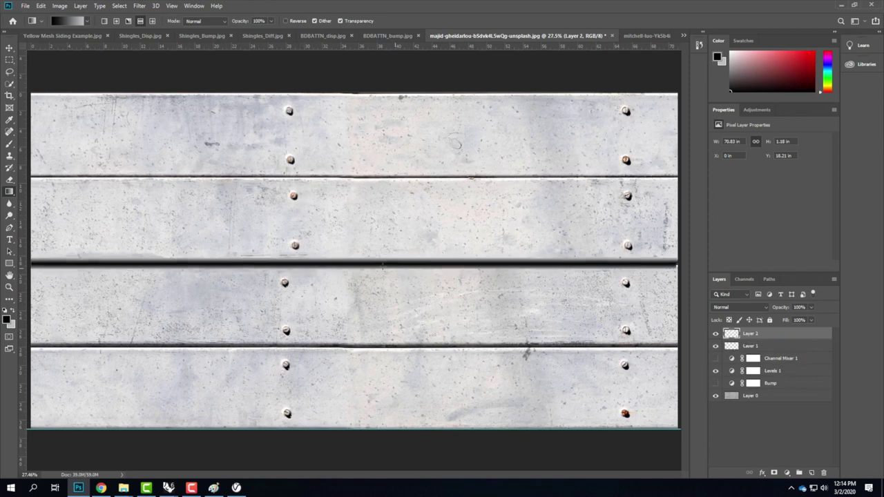
click(9, 48)
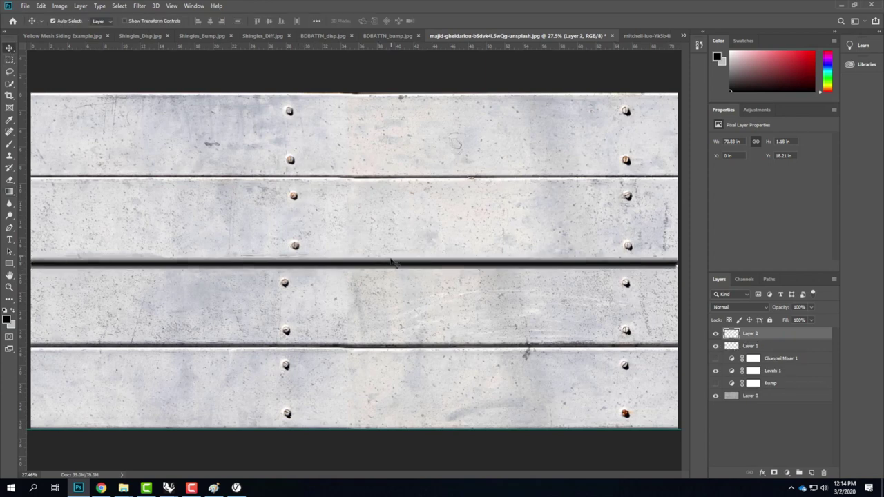
drag(392, 266, 390, 178)
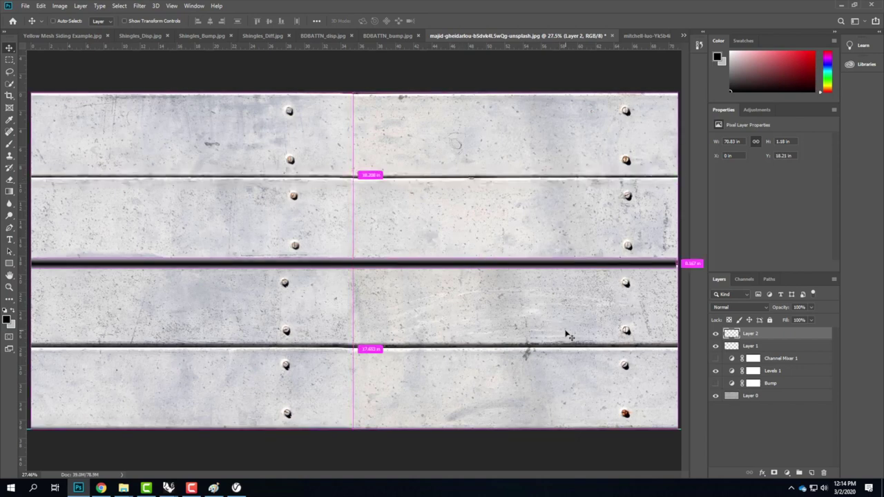
key(ctrl+e)
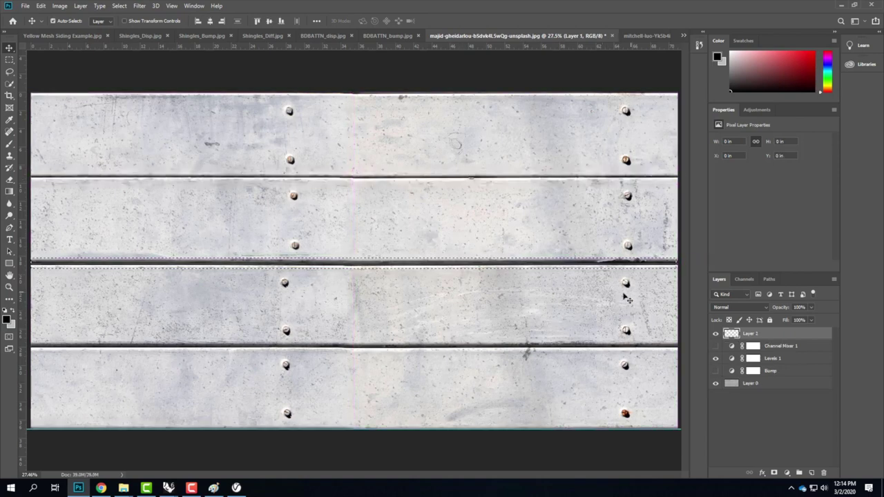
On Layer 0, select a full-width strip over the gap between the second and third boards and fill it with the reflected gradient.
click(578, 296)
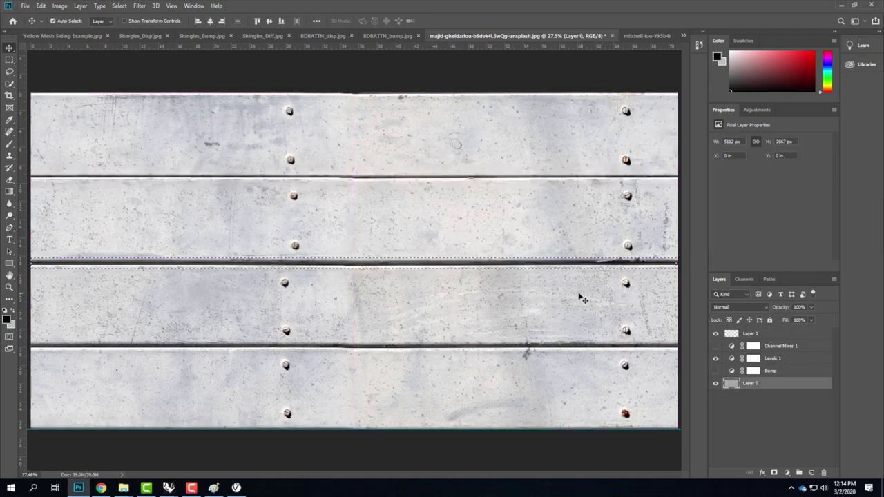
click(10, 60)
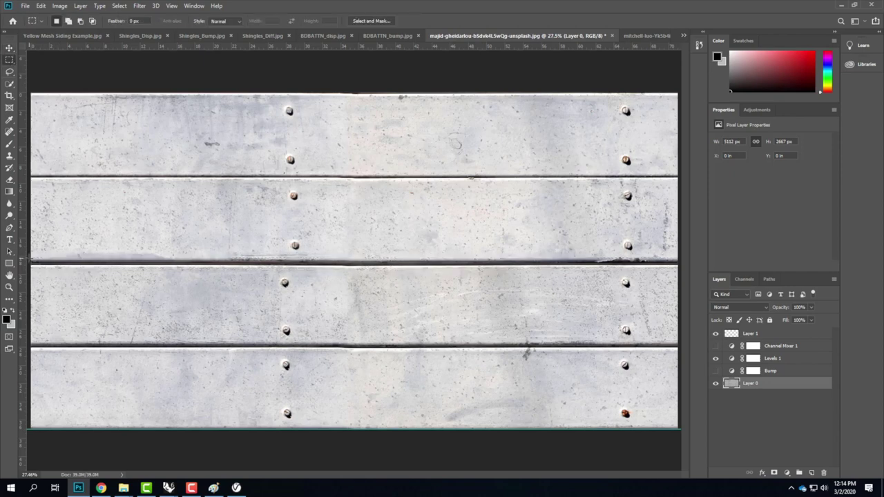
drag(31, 258, 146, 266)
drag(487, 290, 685, 266)
click(10, 192)
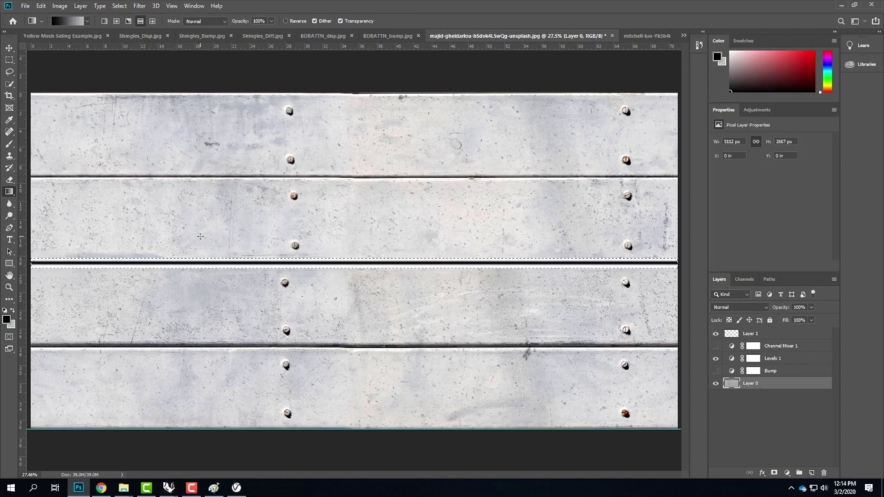
Copy the gradient strip onto new layers and place the copies over the first-to-second and third-to-fourth board gaps.
key(ctrl+j)
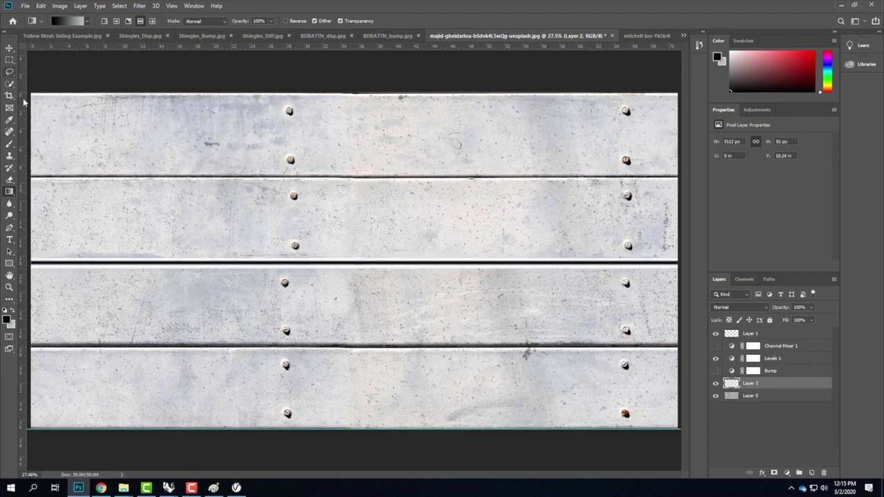
click(9, 49)
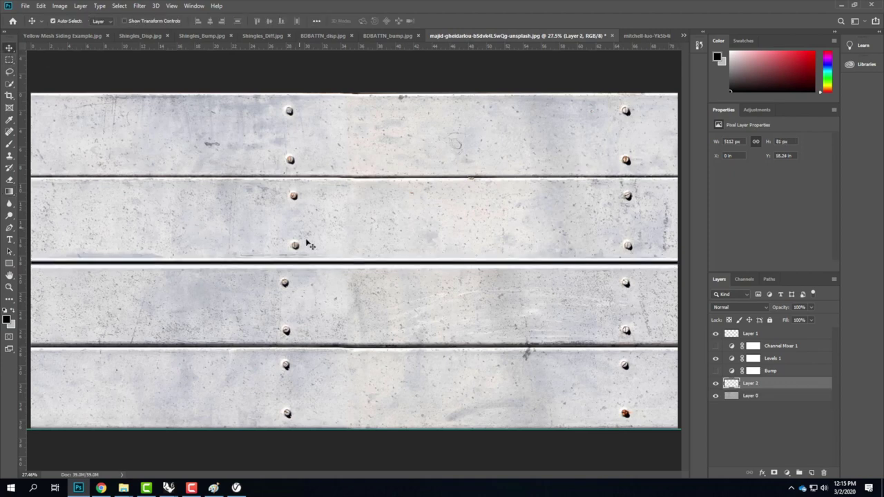
drag(315, 269, 319, 182)
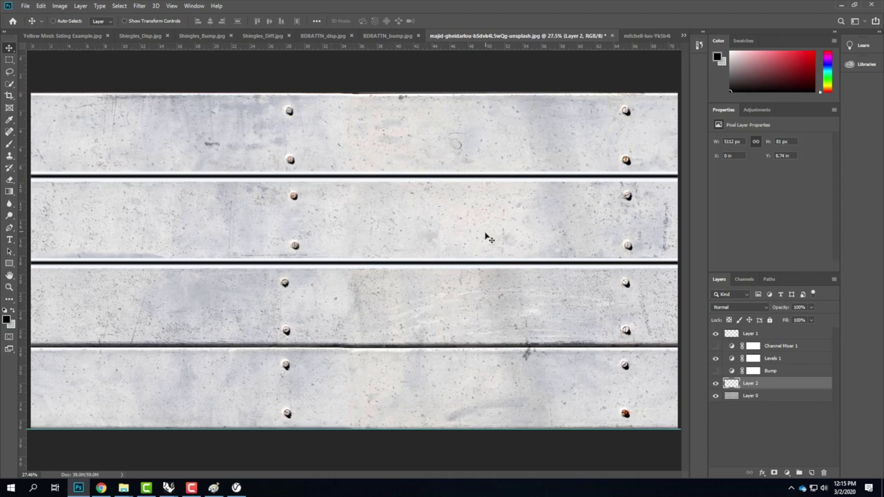
key(ctrl+v)
drag(344, 263, 345, 347)
Paste two more gradient strips and align them with the image's top and bottom edges, partly beyond the canvas.
key(ctrl+v)
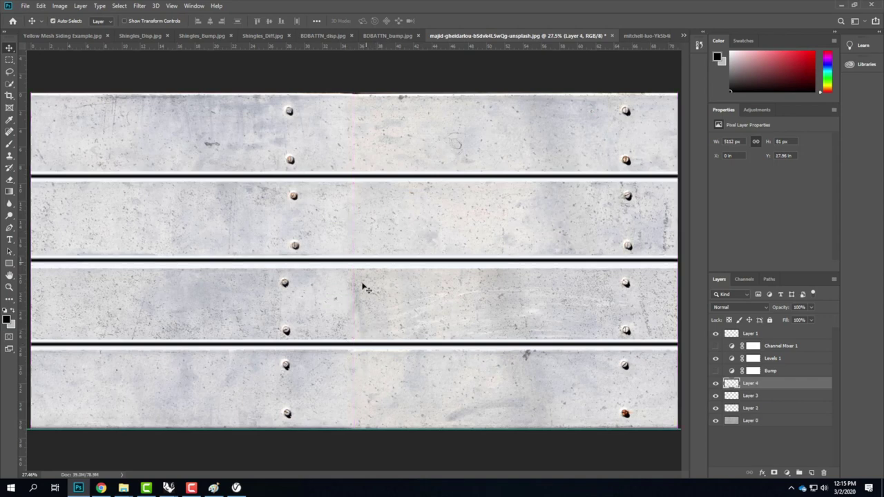
drag(371, 264, 367, 100)
key(Up)
key(Up)
key(Up)
key(Up)
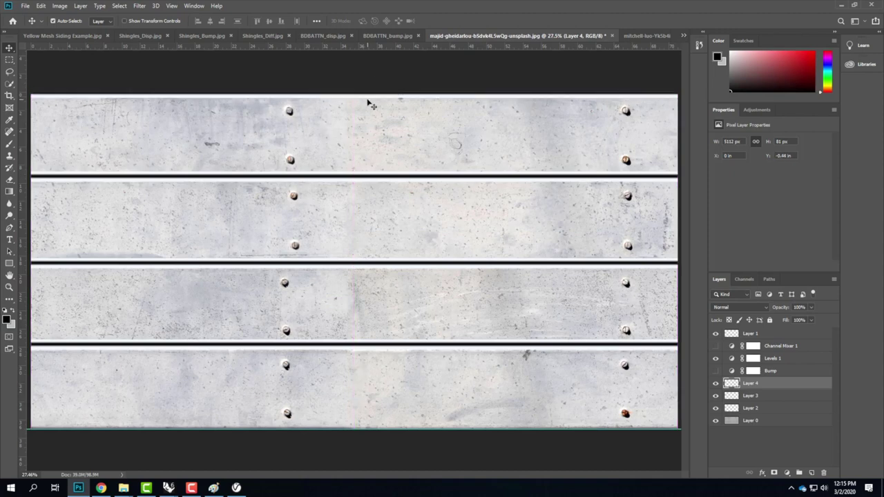
key(ctrl+v)
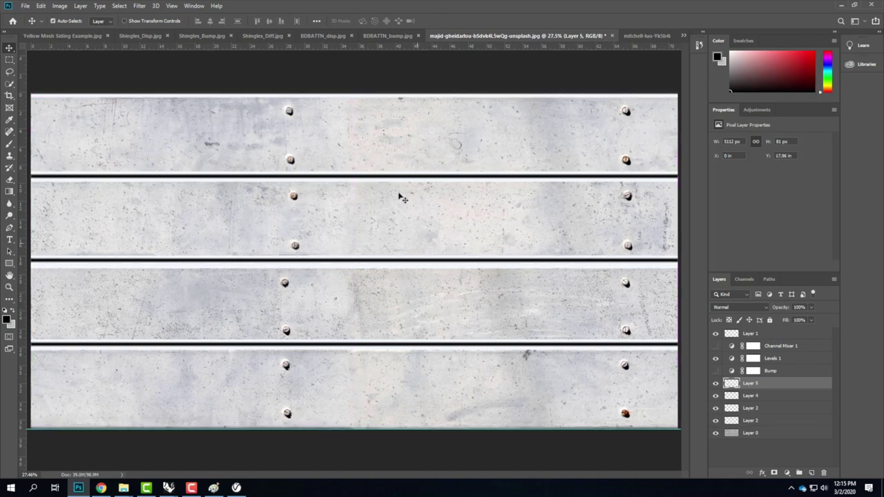
drag(392, 267, 396, 434)
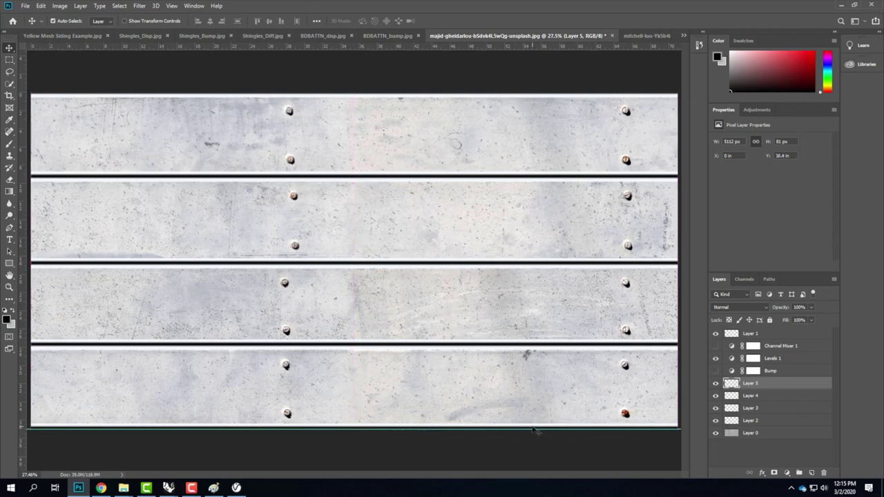
With Layer 0 hidden, paste another gradient strip over the middle gap and merge Layers 2 through 6 into one layer.
click(716, 433)
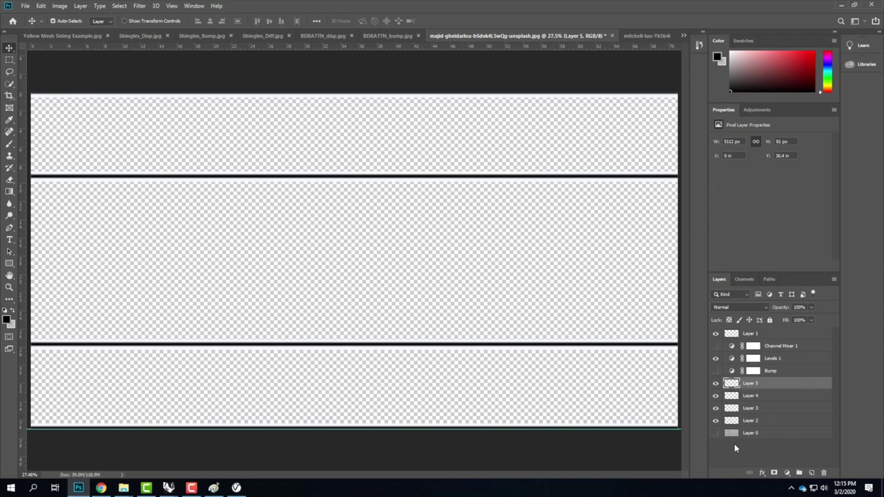
key(ctrl+v)
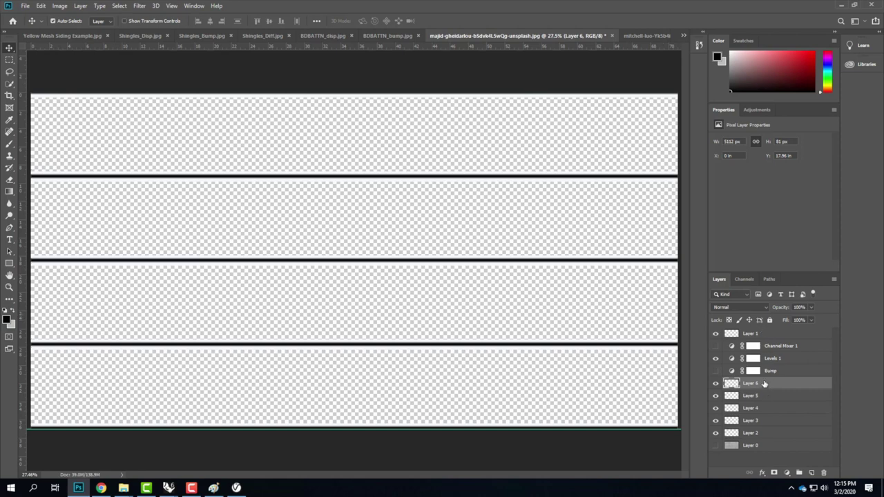
shift+click(775, 433)
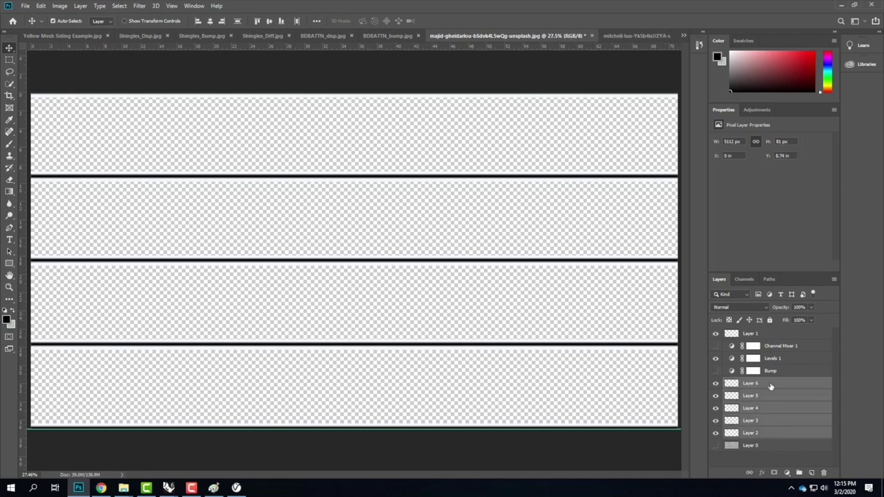
click(80, 5)
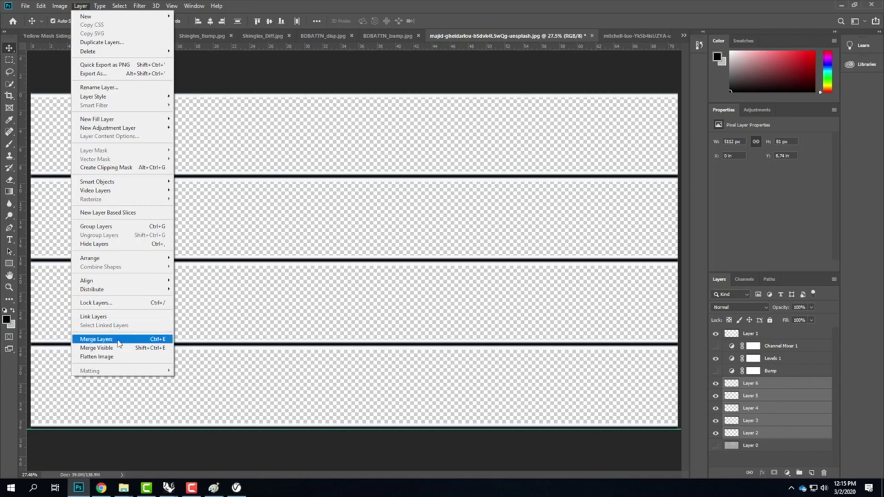
click(116, 339)
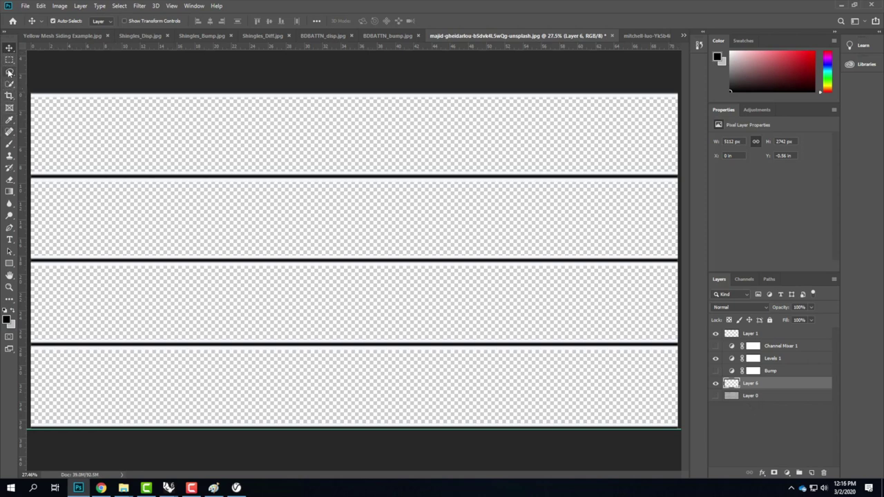
Select all four transparent board areas between the gradient strips on Layer 6 with the Magic Wand.
click(10, 73)
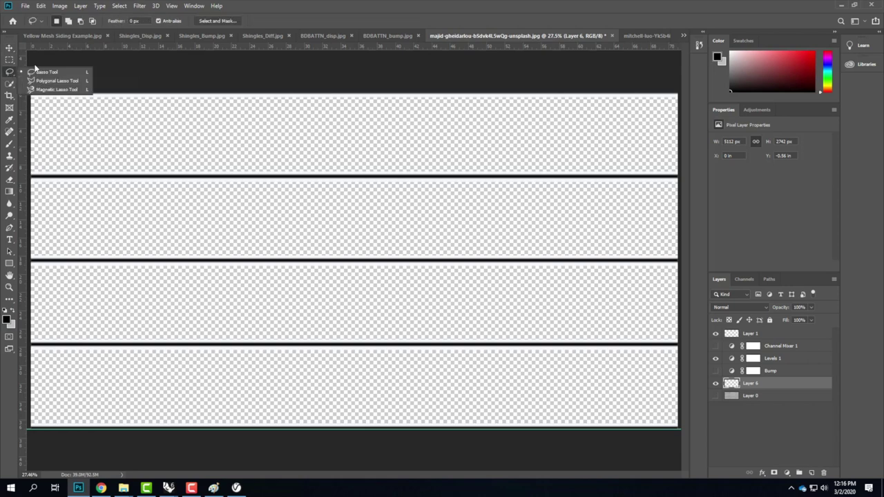
click(9, 83)
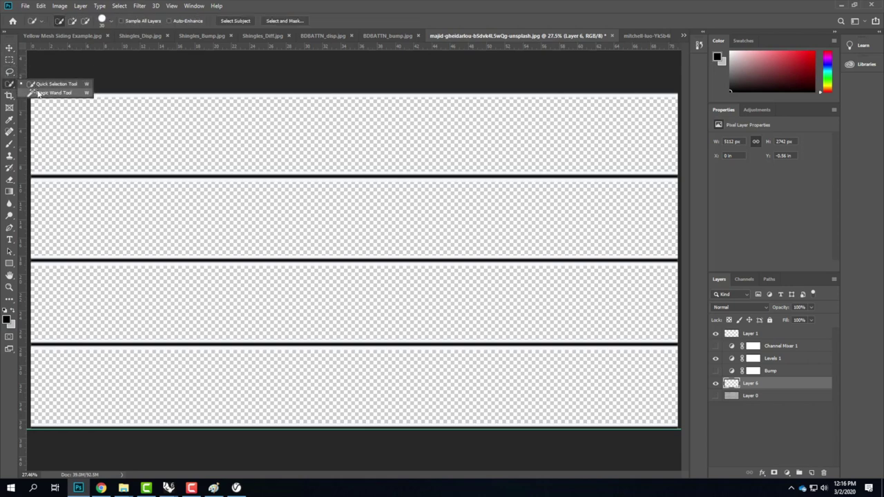
click(38, 93)
click(191, 147)
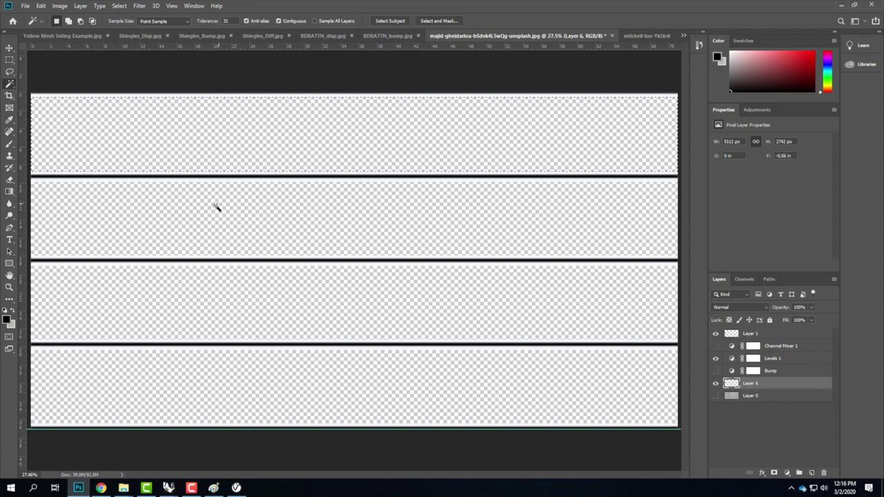
key(shift)
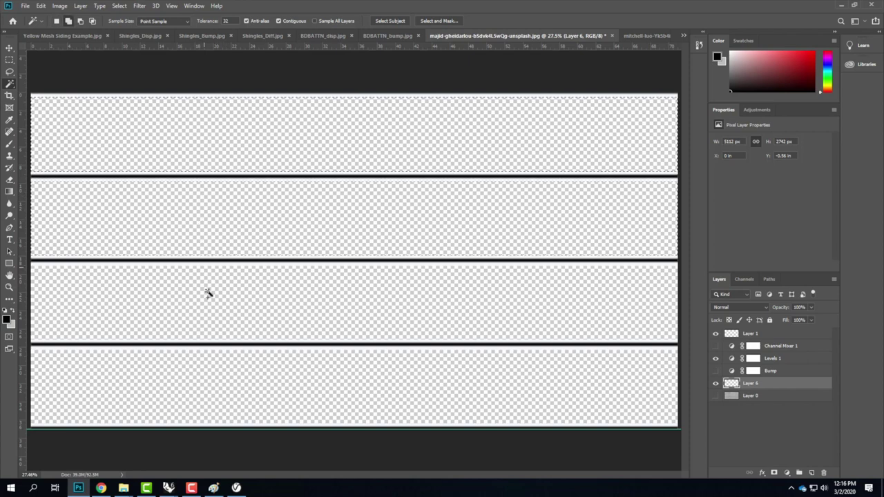
shift+click(211, 316)
shift+click(227, 369)
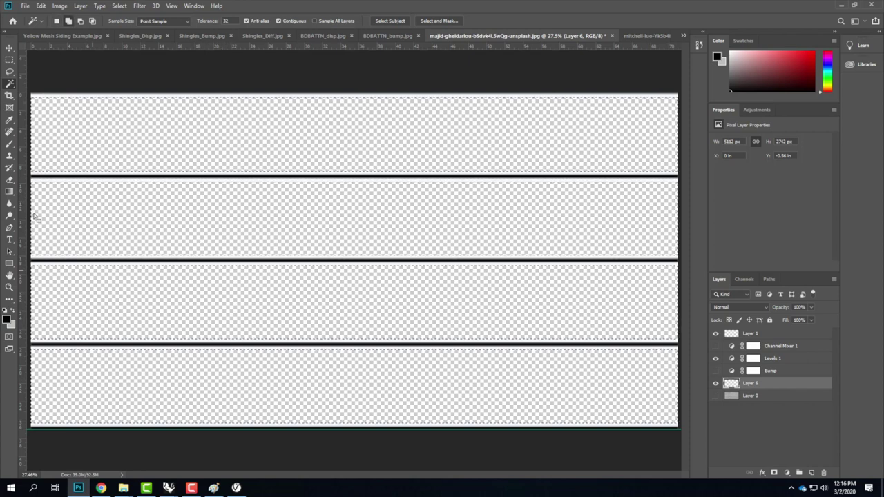
Paint the selected board areas light gray with a 700 px brush after swapping the foreground color, and clear the selection.
click(14, 310)
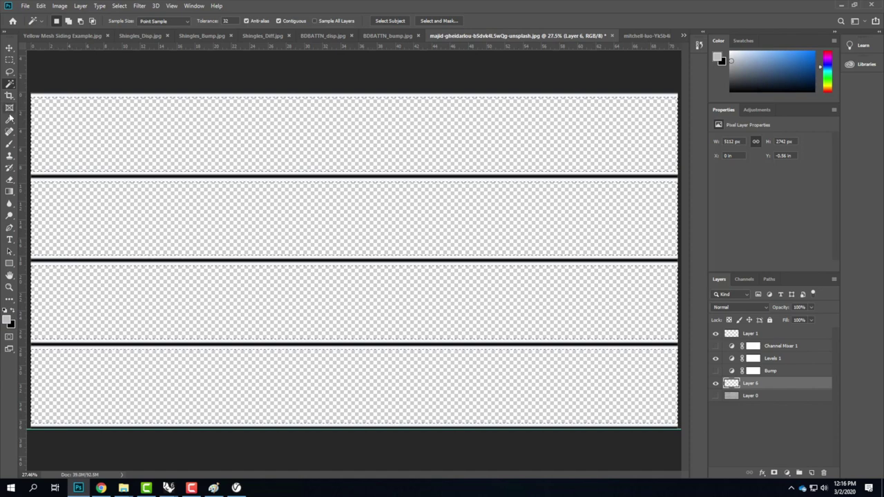
click(9, 143)
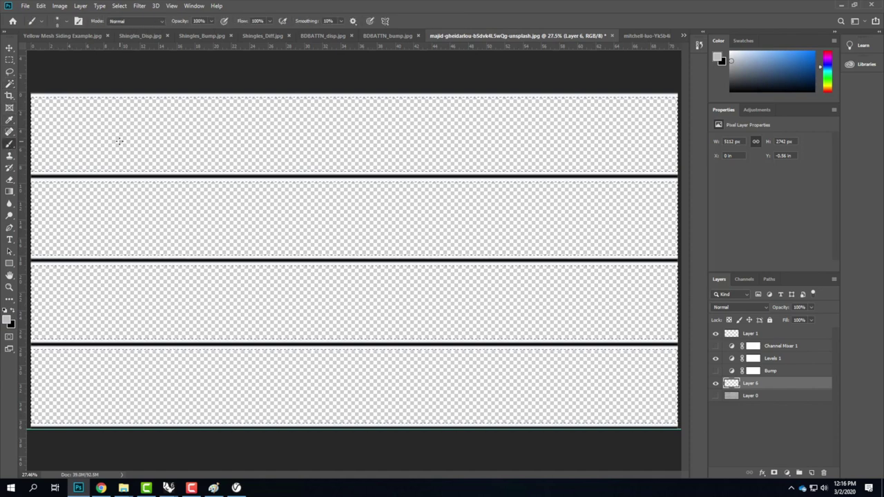
key(bracketright)
key(bracketright)
key(bracketright)
key(bracketright)
key(bracketright)
key(bracketright)
click(48, 118)
mouse_move(48, 119)
mouse_down()
mouse_move(55, 198)
mouse_move(178, 89)
mouse_move(465, 106)
mouse_move(407, 175)
mouse_move(162, 175)
mouse_move(660, 89)
mouse_move(474, 191)
mouse_move(10, 185)
mouse_move(559, 237)
mouse_move(399, 267)
mouse_move(44, 276)
mouse_move(877, 338)
mouse_move(29, 351)
mouse_move(799, 413)
mouse_move(332, 373)
mouse_move(202, 422)
mouse_move(167, 355)
mouse_up()
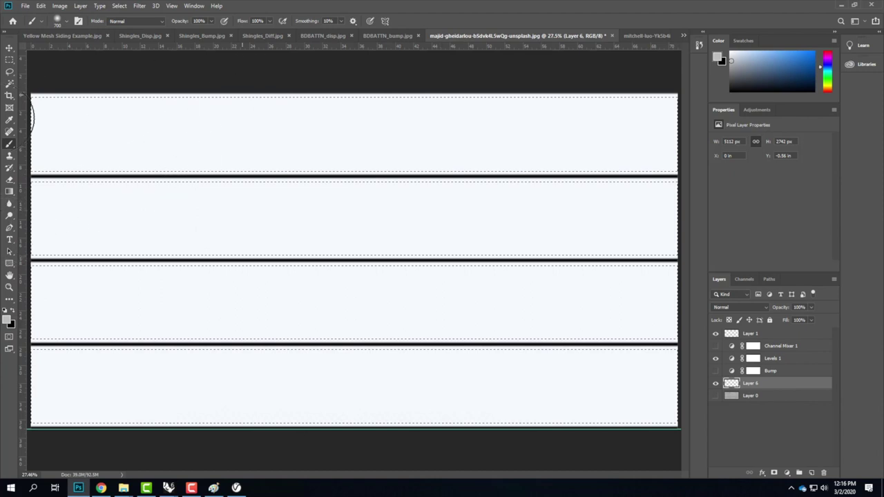
key(m)
key(ctrl+d)
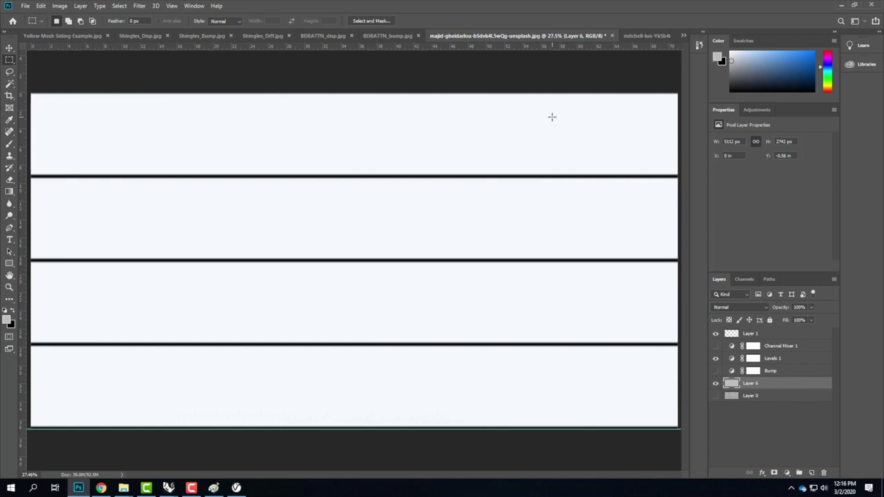
Show Layer 0 and hide Layer 6 to expose the screw heads around the middle gap at 100% zoom.
click(715, 396)
click(715, 383)
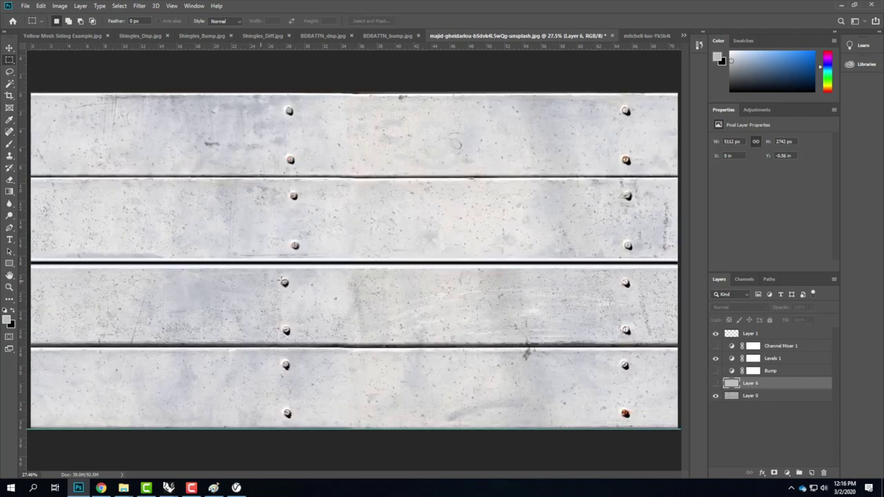
alt+scroll(264, 258, up, 4)
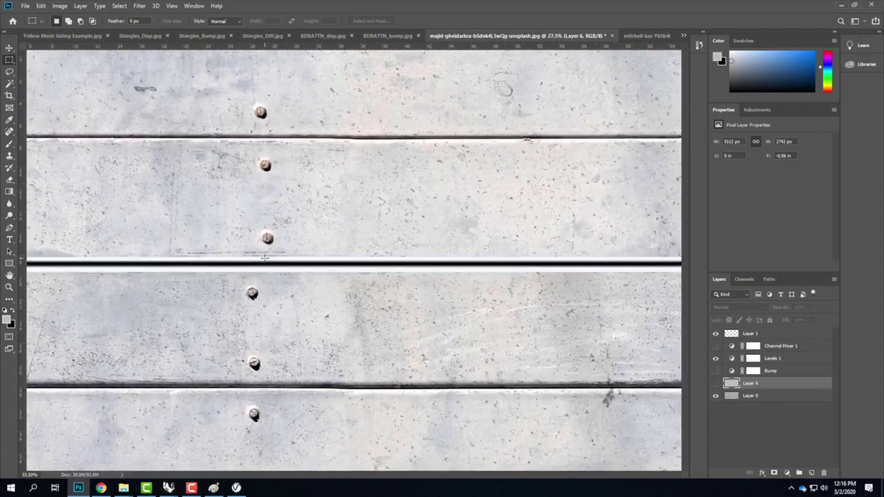
drag(207, 231, 361, 126)
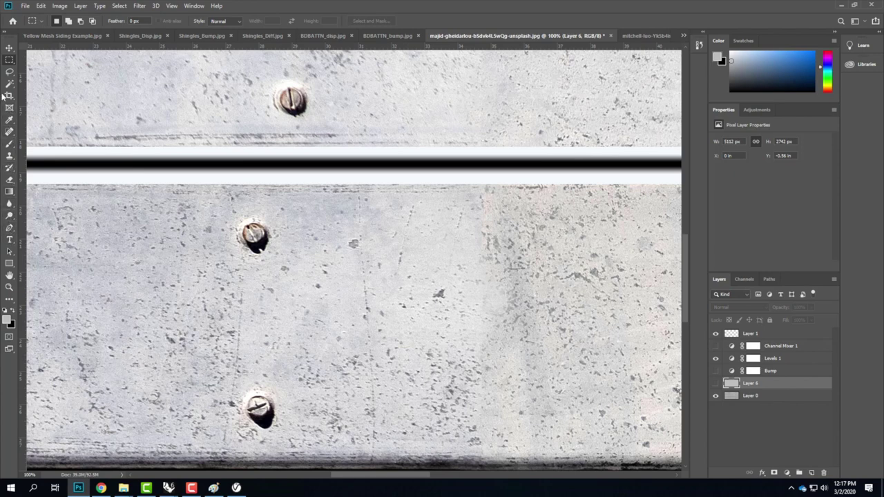
Select the screw head just above the middle gap with a circular elliptical marquee about 0.69 in wide.
right_click(11, 62)
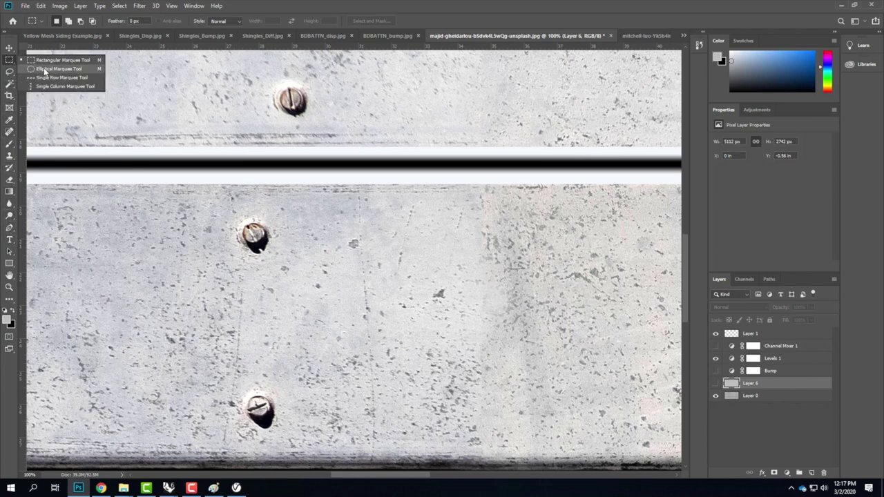
click(52, 67)
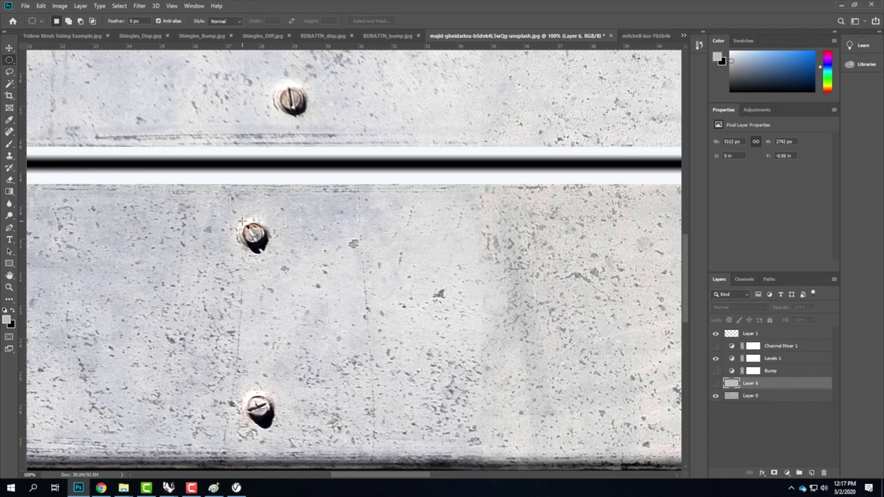
drag(242, 221, 264, 238)
scroll(270, 166, up, 3)
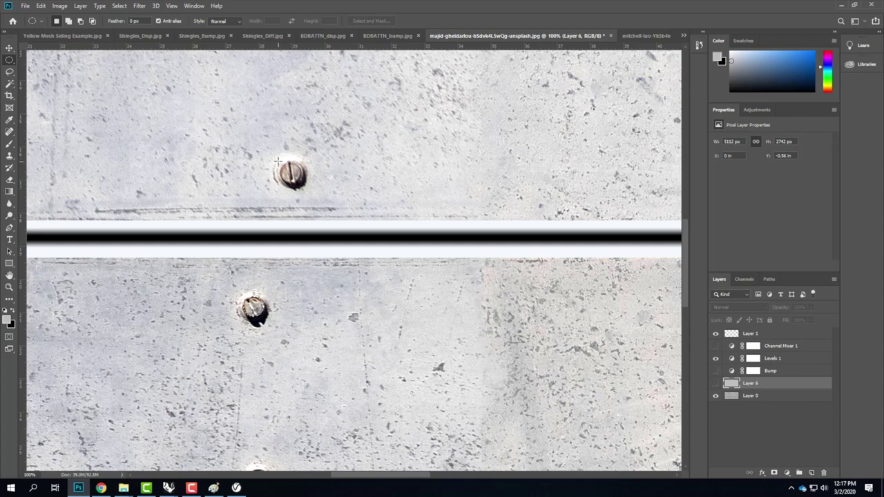
mouse_move(278, 160)
mouse_down()
mouse_move(300, 183)
mouse_move(277, 161)
mouse_up()
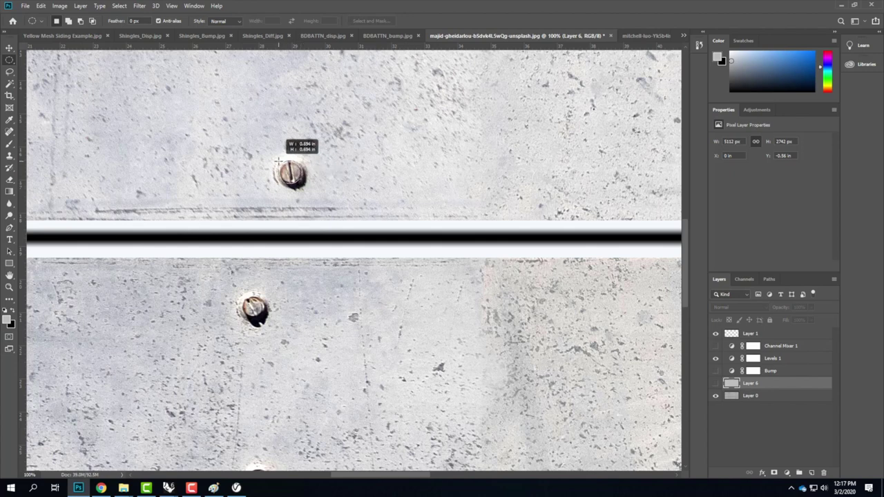
drag(277, 160, 277, 161)
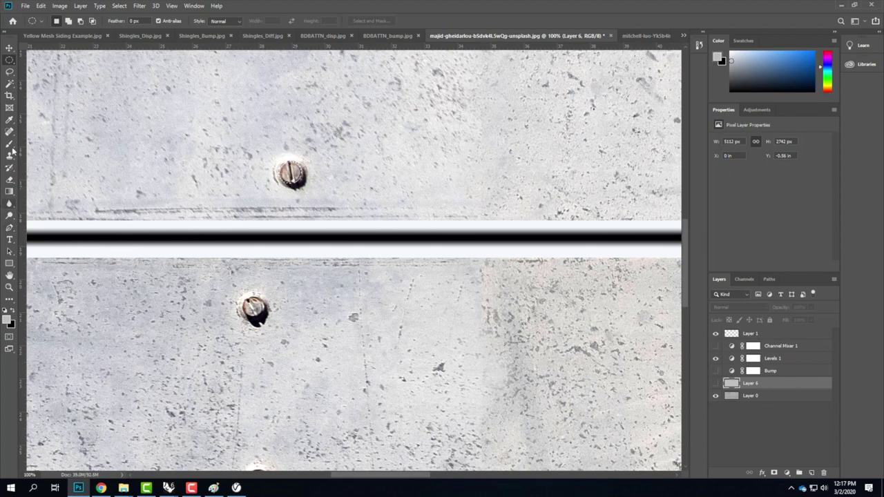
Set the foreground color to white (ffffff) and paint the selected screw head with the Brush on a new layer.
click(8, 319)
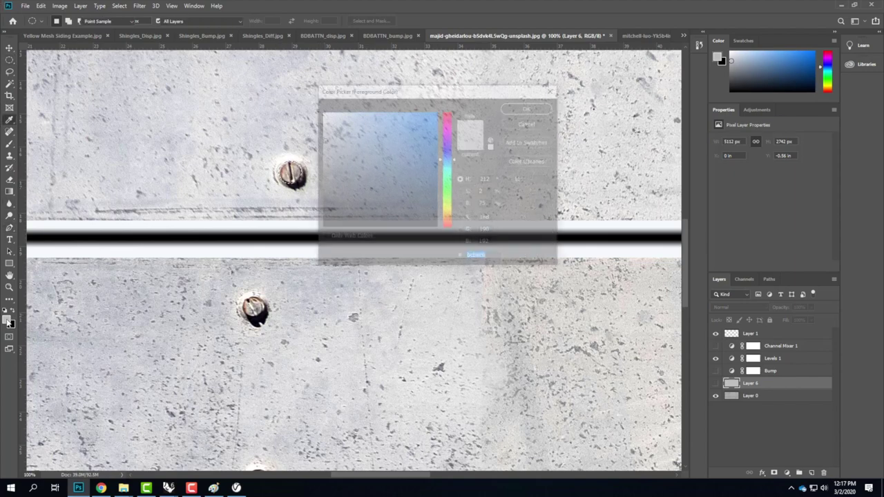
text(ffffff)
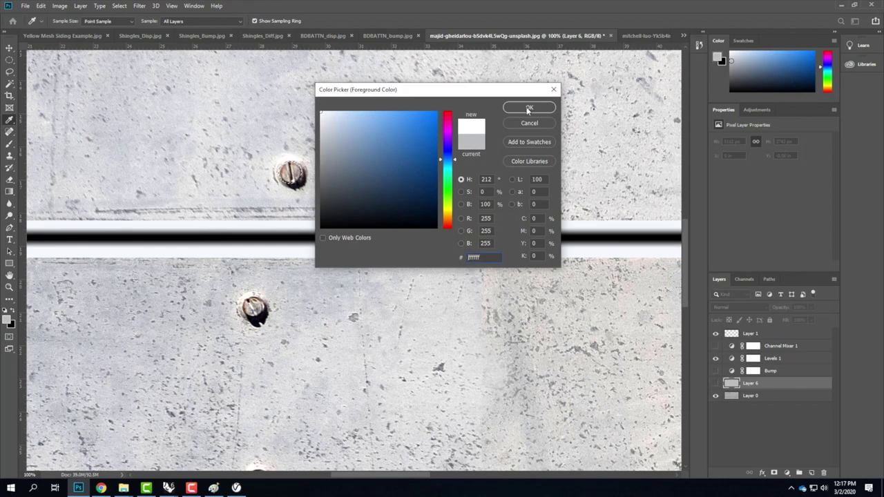
click(527, 108)
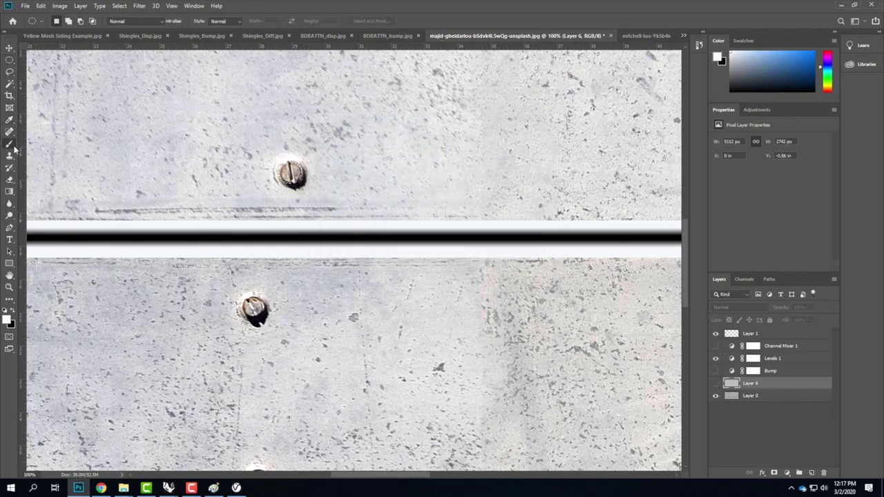
click(9, 144)
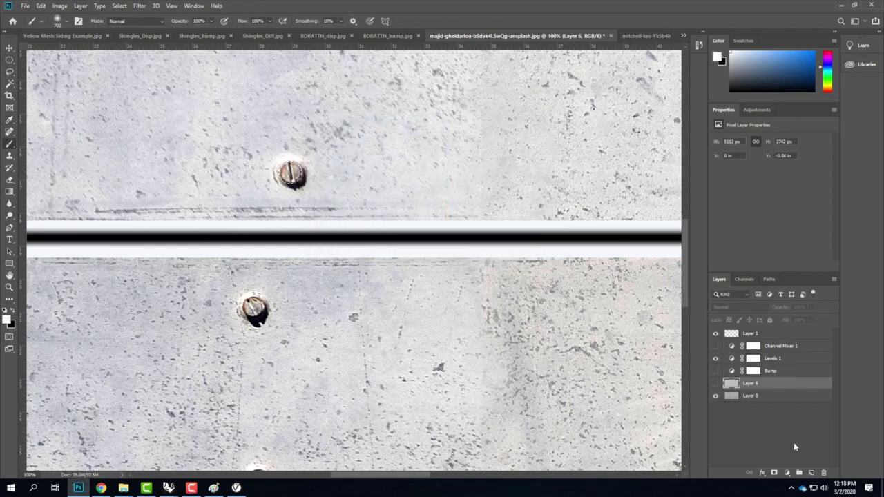
click(811, 474)
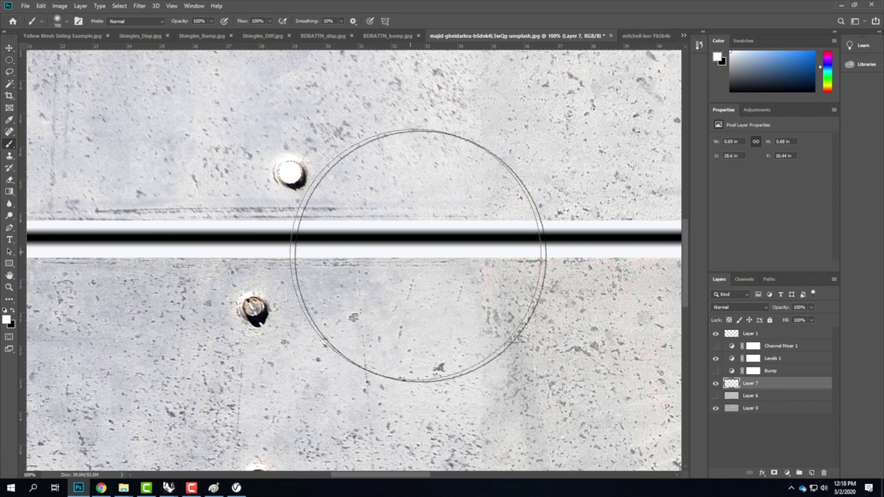
Try to paste copies of the white circle and move them off the painted screw head.
key(ctrl+shift+alt+n)
click(10, 46)
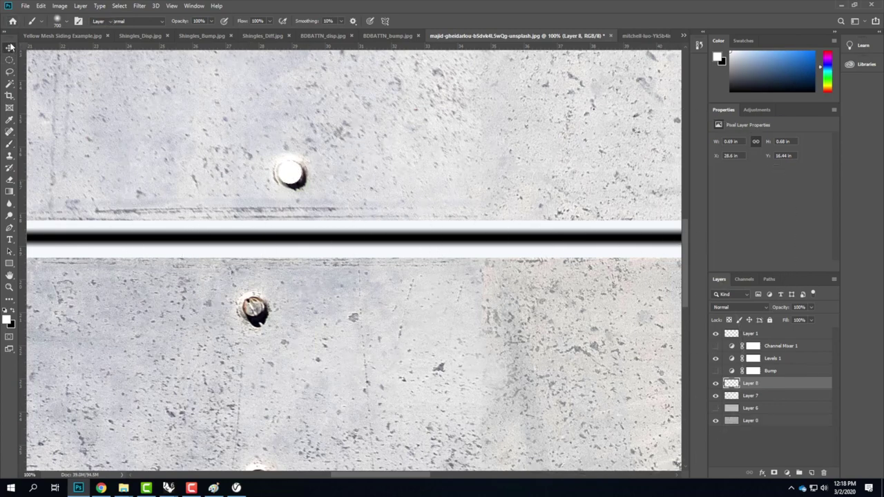
mouse_move(353, 159)
mouse_down()
mouse_move(351, 196)
mouse_move(358, 167)
mouse_up()
key(ctrl+z)
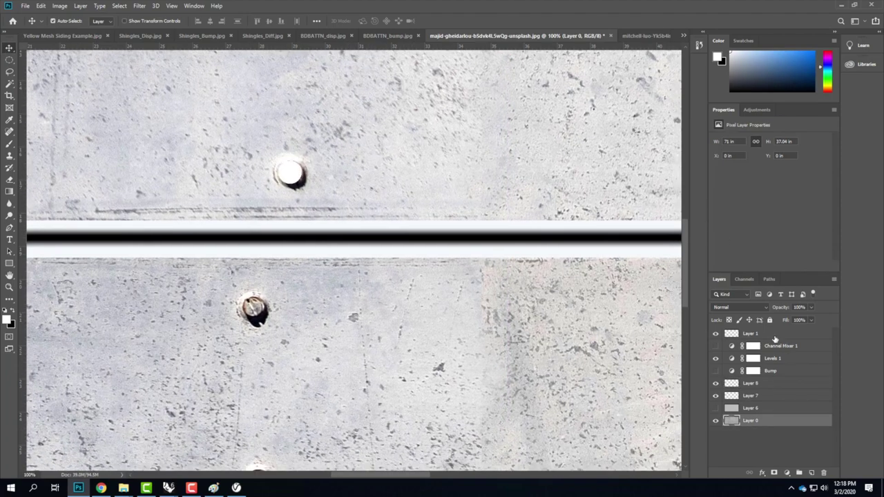
click(775, 336)
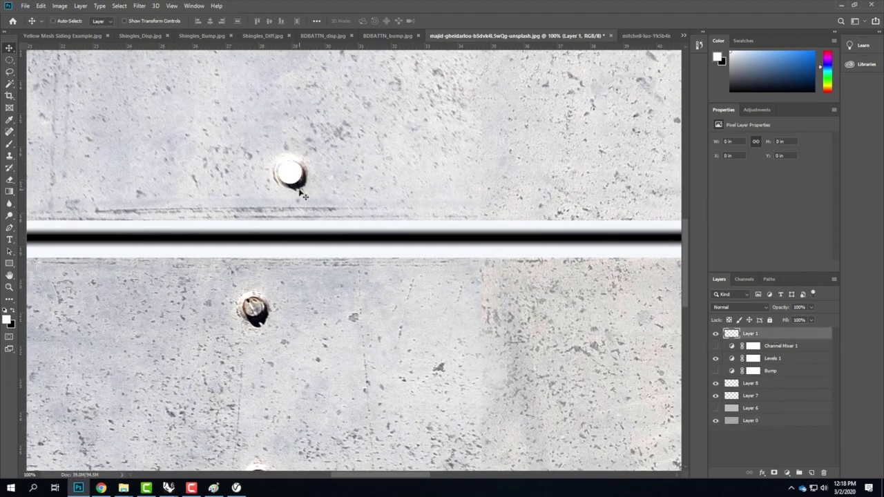
key(ctrl+shift+alt+n)
drag(307, 201, 350, 232)
key(ctrl+z)
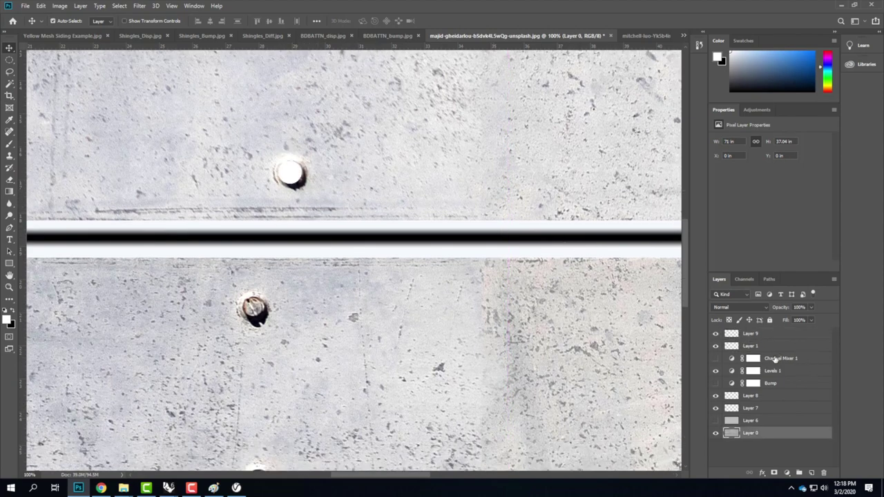
Toggle the visibility of Layer 0 and Levels 1 to check where the pasted white circles sit.
click(716, 434)
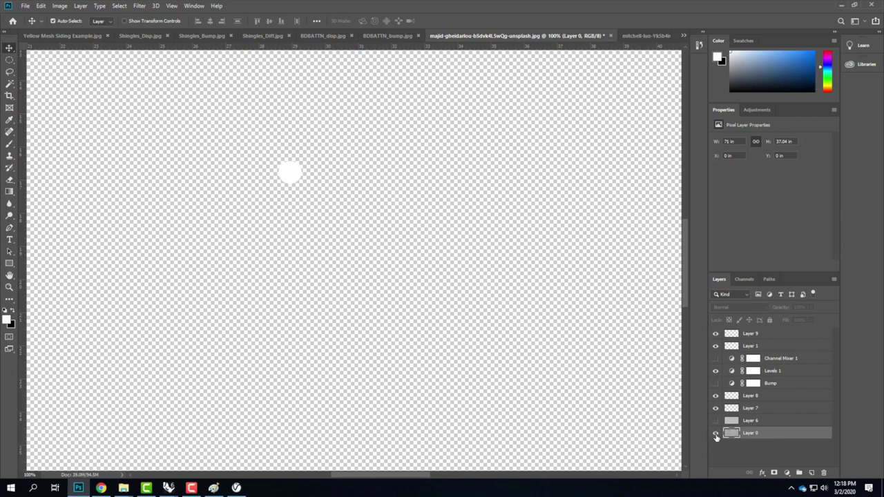
click(715, 434)
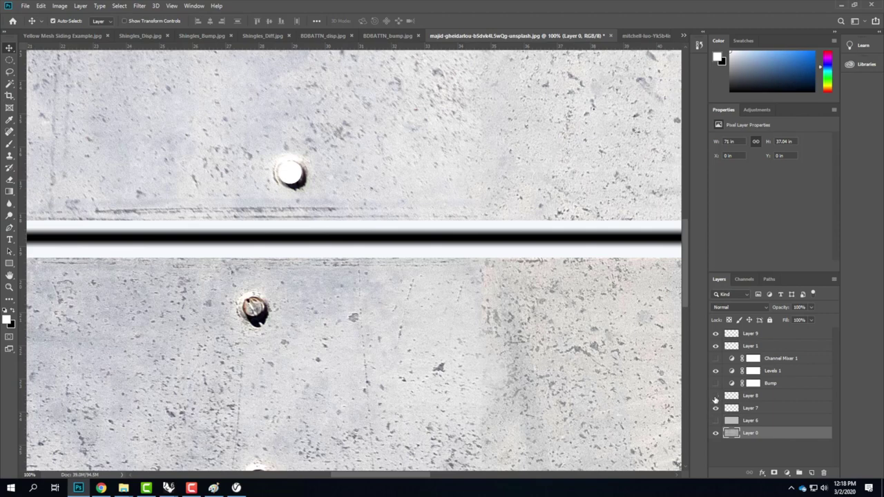
click(716, 373)
click(716, 372)
click(716, 373)
click(716, 373)
Undo the pasted circle layers and the white fill on Layer 7.
key(ctrl+comma)
key(ctrl+z)
key(ctrl+z)
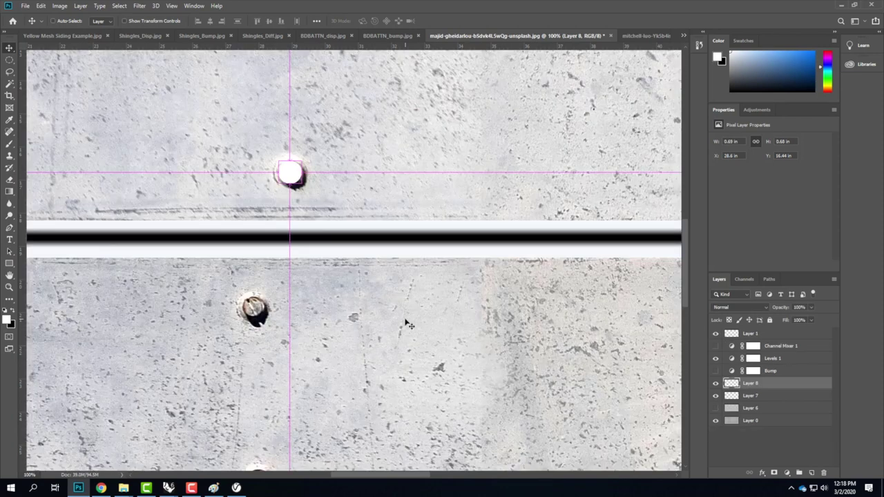
key(ctrl+z)
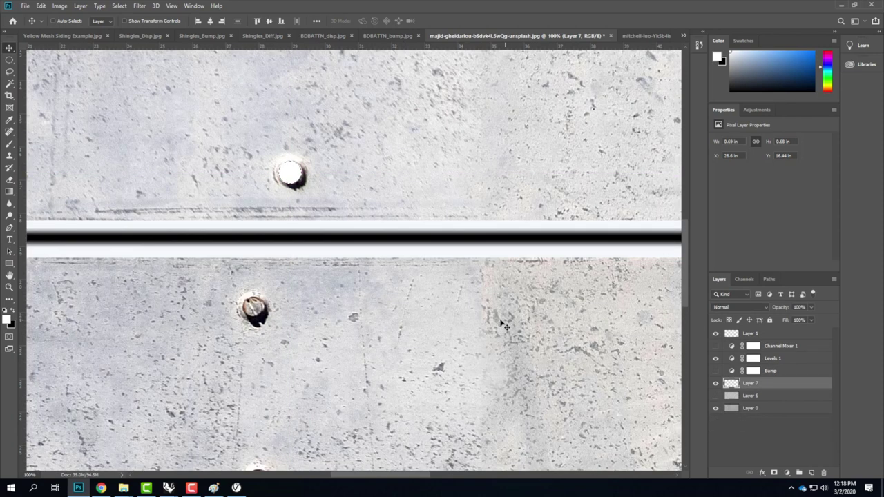
key(ctrl+z)
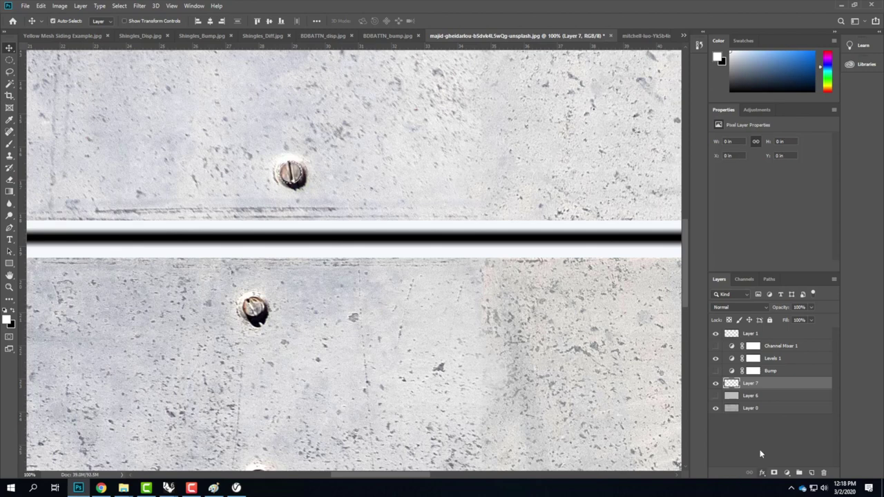
Add another new layer and paint the selected screw head above the middle gap white with the Brush.
click(812, 473)
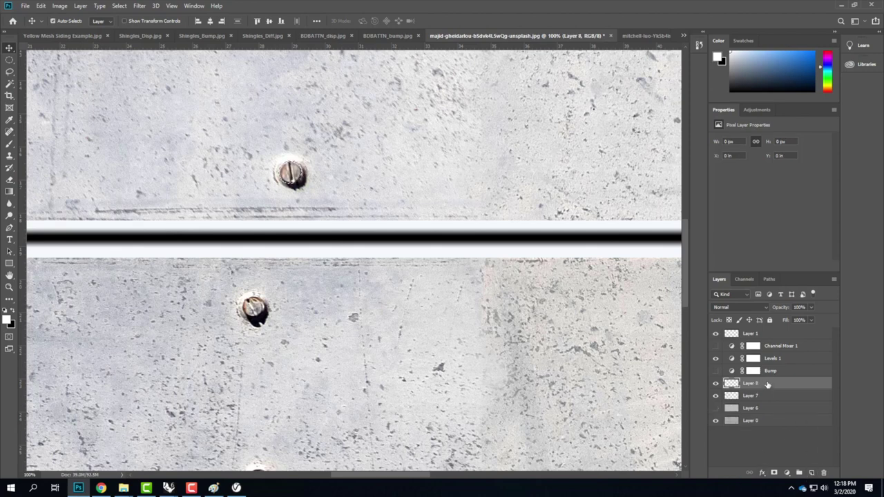
click(9, 144)
click(290, 172)
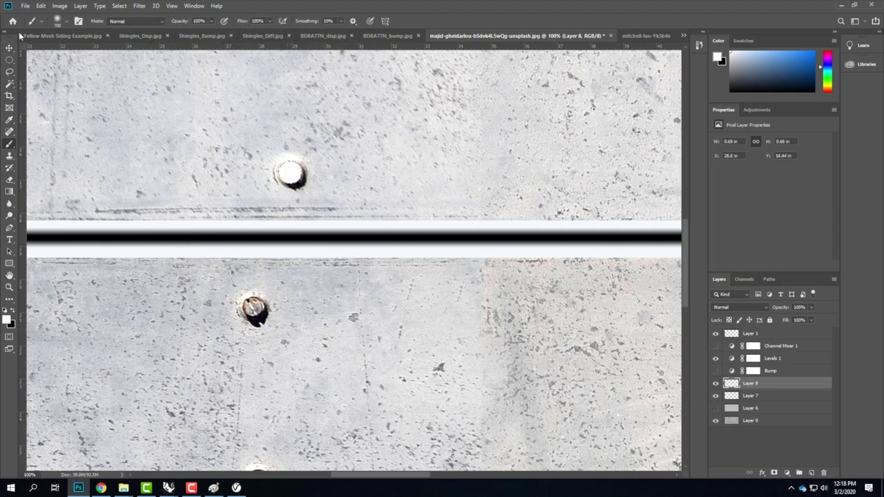
Paste a copy of the white circle on a new layer and position it over the left-column screw just below the middle gap.
click(10, 59)
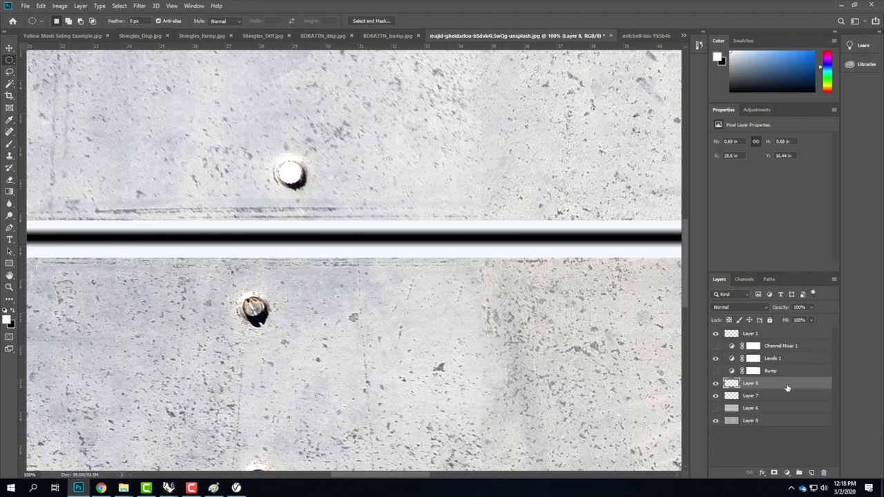
key(ctrl+shift+alt+n)
key(v)
drag(289, 172, 250, 310)
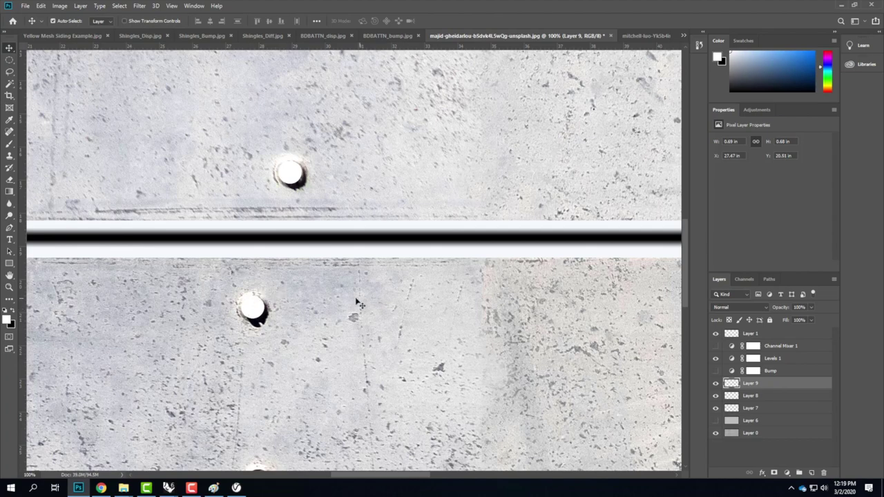
key(Up)
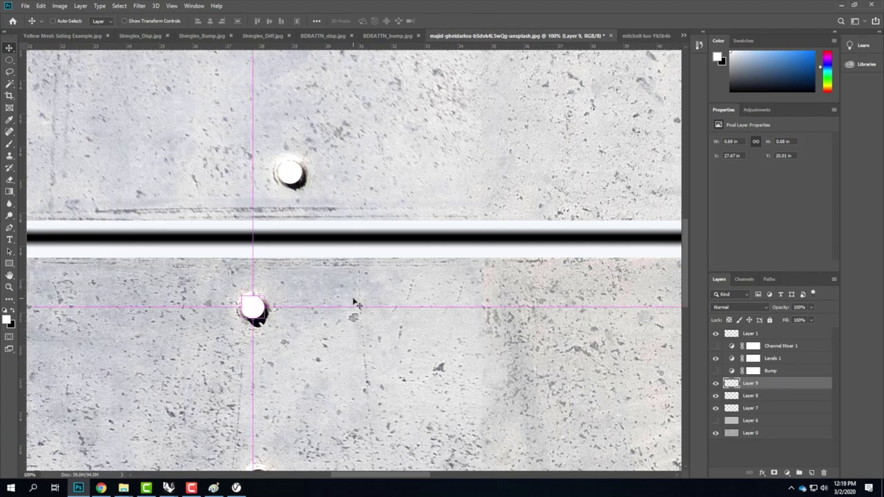
Place three more pasted white circles over the remaining left-column screws on the upper two boards.
alt+scroll(353, 302, down, 4)
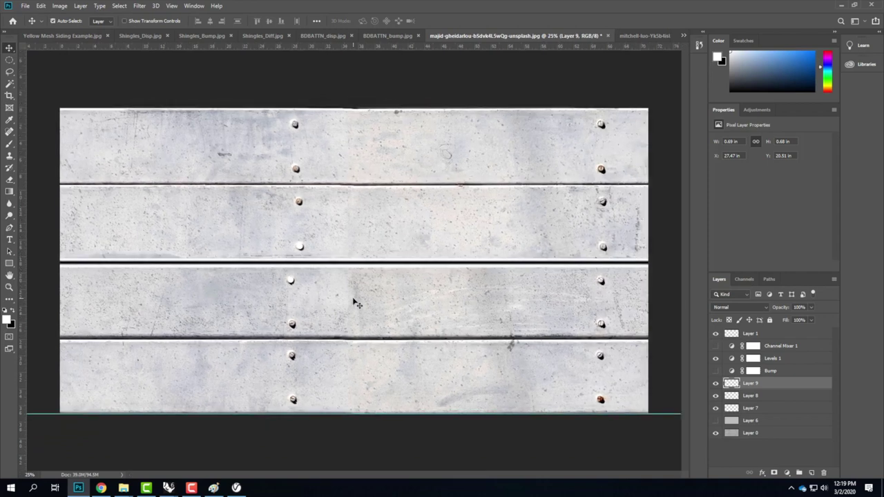
alt+drag(329, 310, 293, 280)
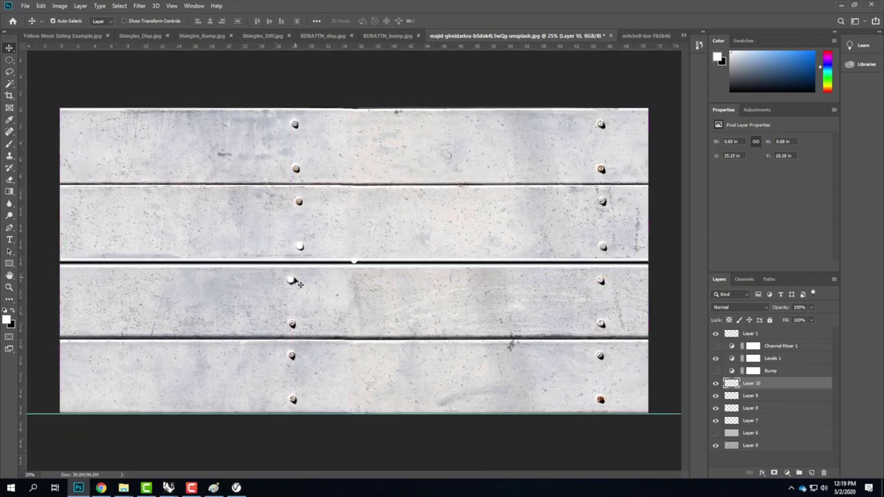
drag(353, 264, 299, 201)
drag(356, 266, 295, 169)
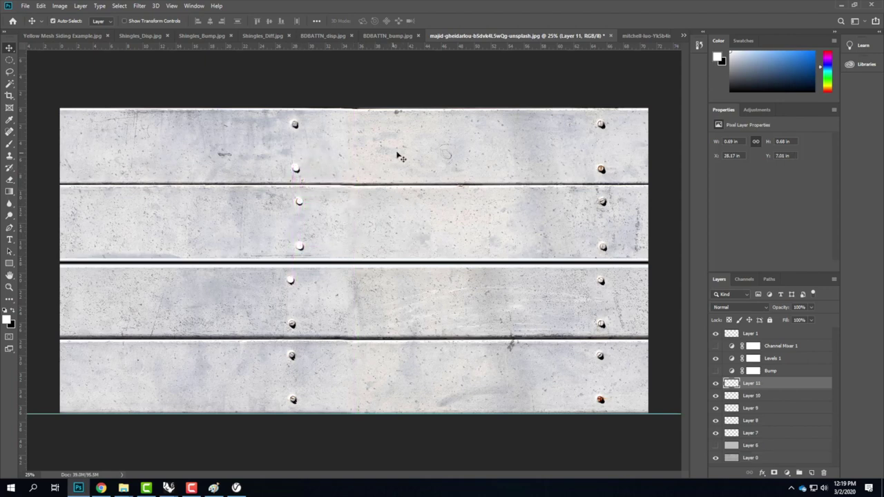
drag(356, 266, 294, 125)
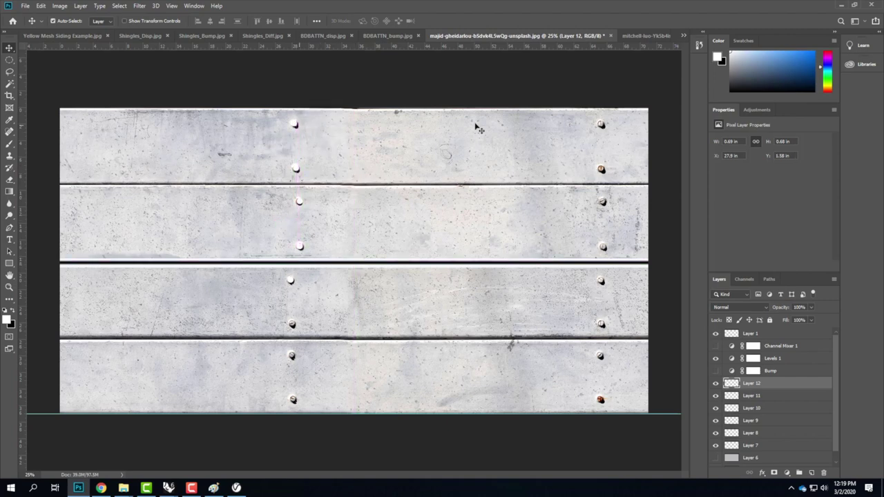
Place three pasted white circles over the remaining left-column screws on the lower two boards.
drag(354, 264, 293, 324)
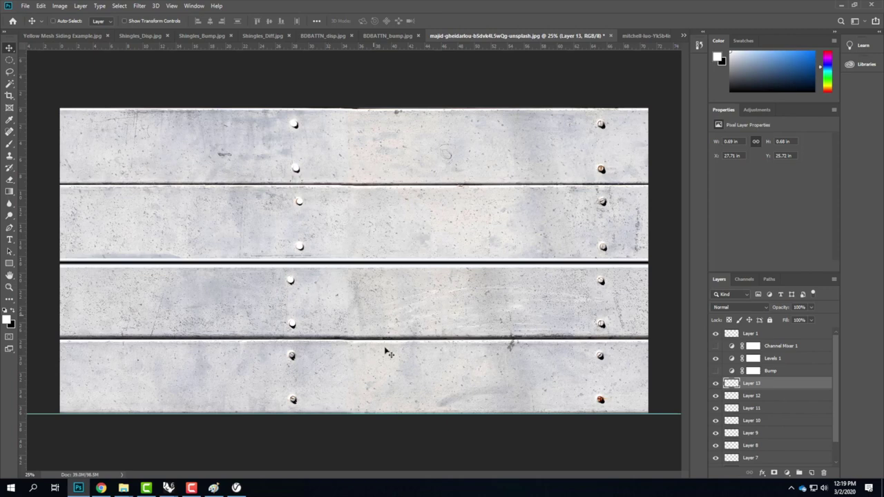
alt+drag(355, 264, 291, 357)
alt+drag(291, 357, 292, 399)
Paste four white circles and position them over the right-column screws on the upper two boards.
key(ctrl+v)
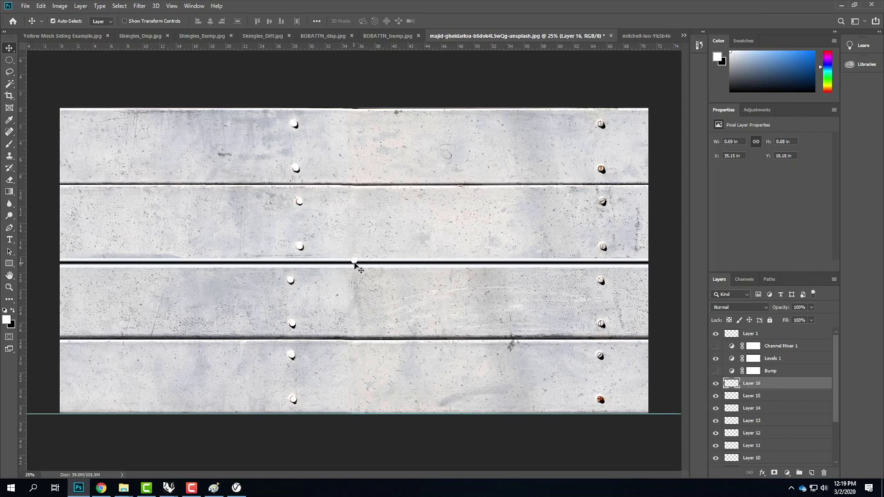
drag(355, 265, 600, 125)
key(ctrl+v)
drag(354, 265, 602, 169)
key(ctrl+v)
drag(354, 265, 602, 202)
key(ctrl+v)
drag(354, 264, 603, 248)
Paste four white circles and position them over the right-column screws on the lower two boards.
key(ctrl+v)
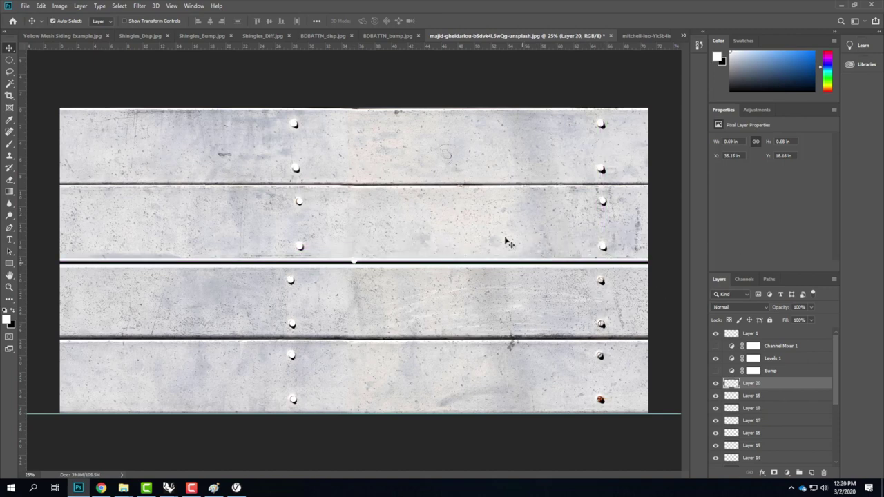
drag(357, 265, 601, 281)
key(ctrl+v)
drag(357, 264, 601, 324)
key(ctrl+v)
drag(352, 261, 600, 356)
key(ctrl+v)
drag(356, 265, 600, 400)
Show Layer 6 beneath the white circles, hide Layer 0, and make Layer 6 the active layer.
scroll(802, 382, down, 5)
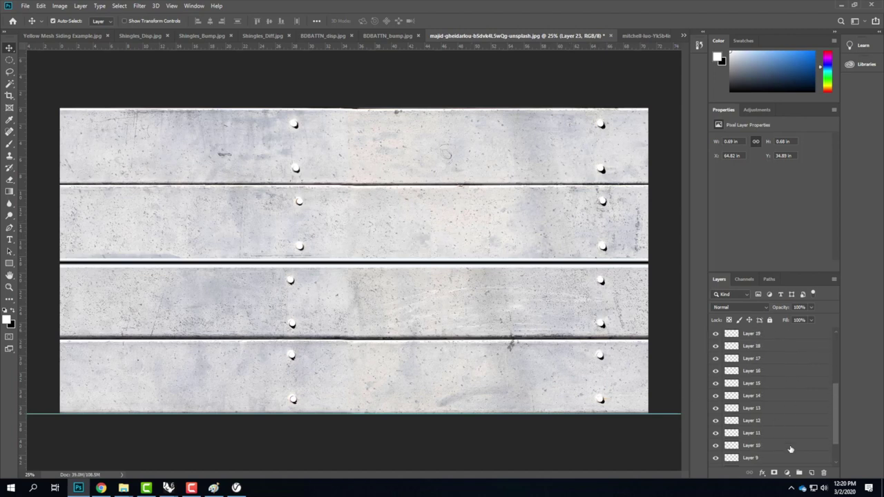
click(715, 449)
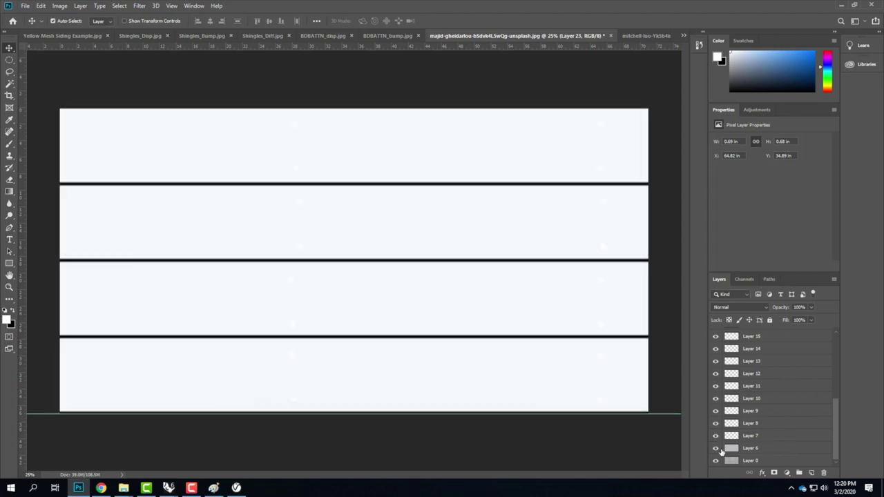
click(786, 448)
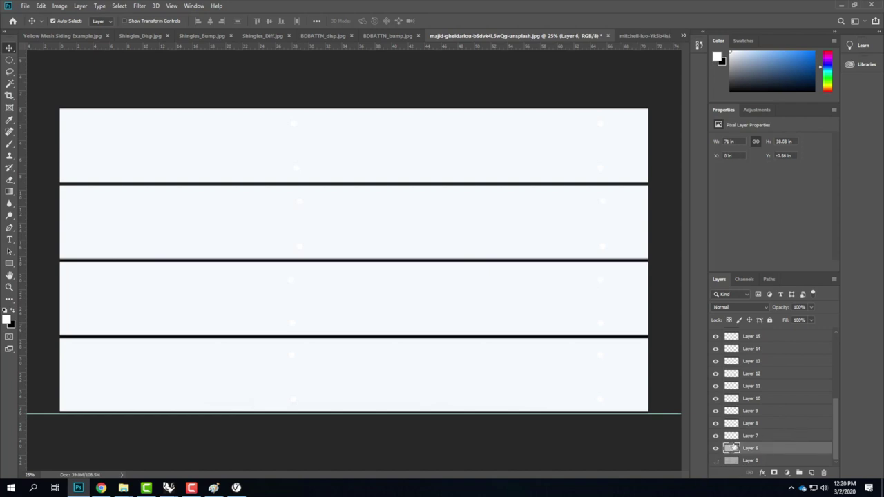
scroll(739, 442, up, 5)
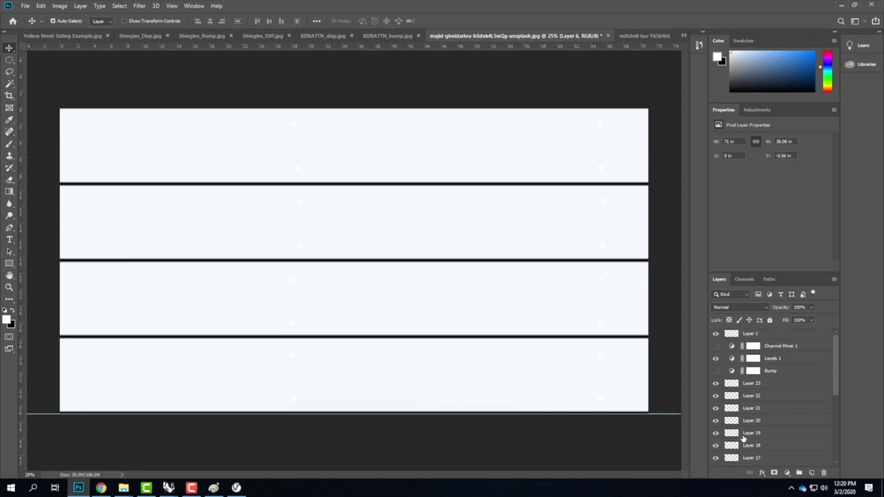
Start exporting the board-gap and screw-head image as a JPG at 100% quality and 1x size.
key(ctrl+plus)
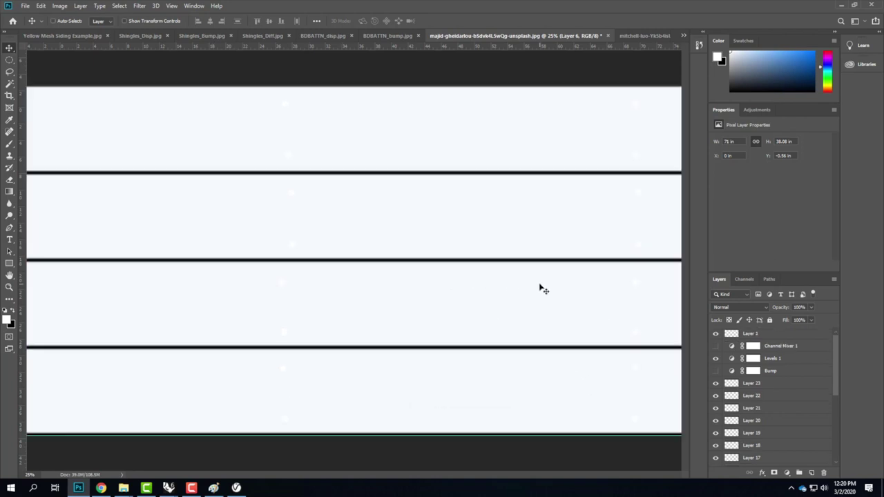
key(ctrl+plus)
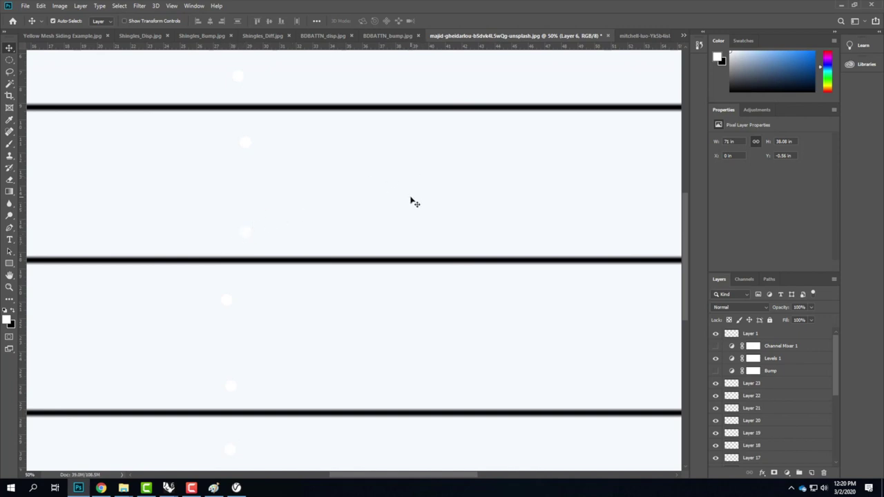
alt+scroll(412, 201, down, 3)
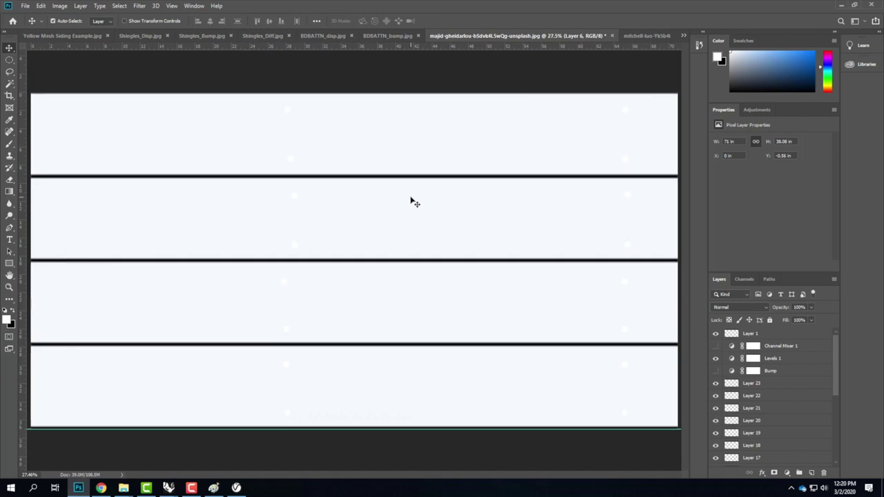
click(24, 6)
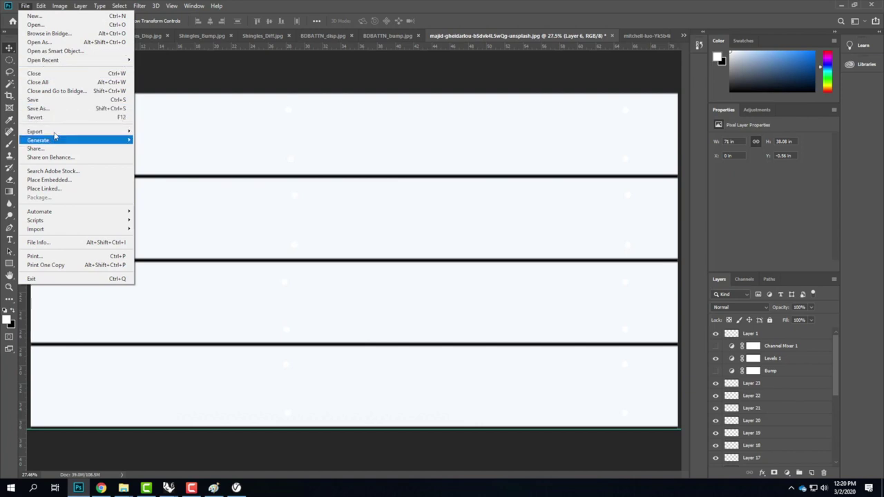
mouse_move(48, 132)
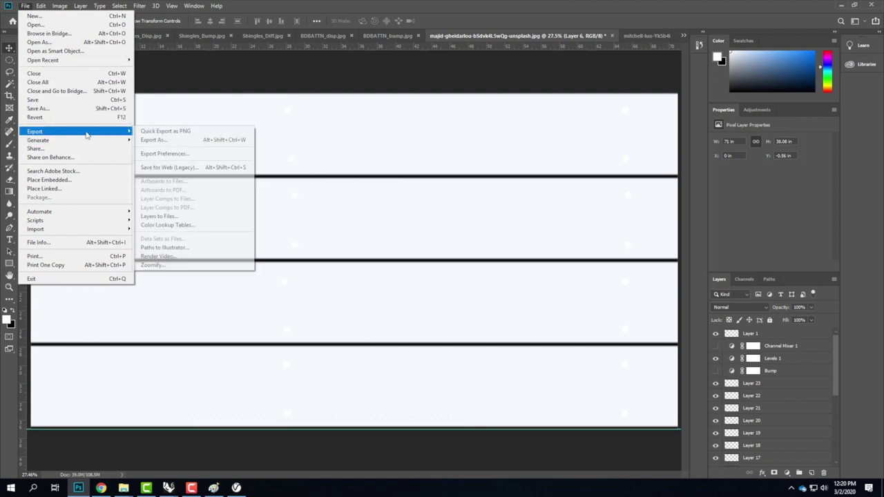
click(173, 141)
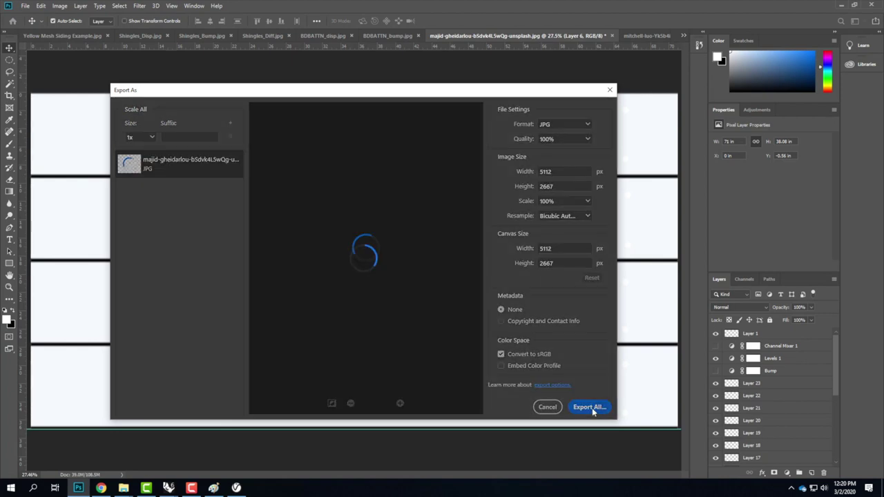
click(589, 407)
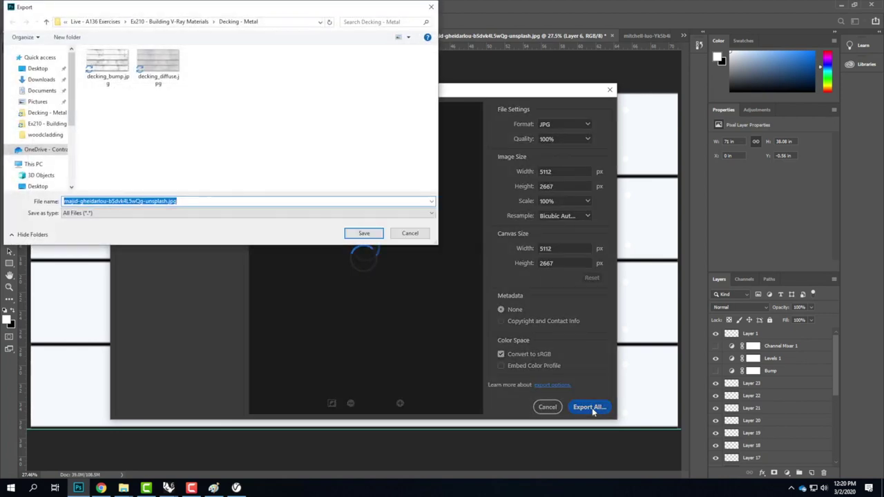
Save the exported image as decking_disp.jpg in the Decking - Metal folder and leave the export dialog.
click(157, 67)
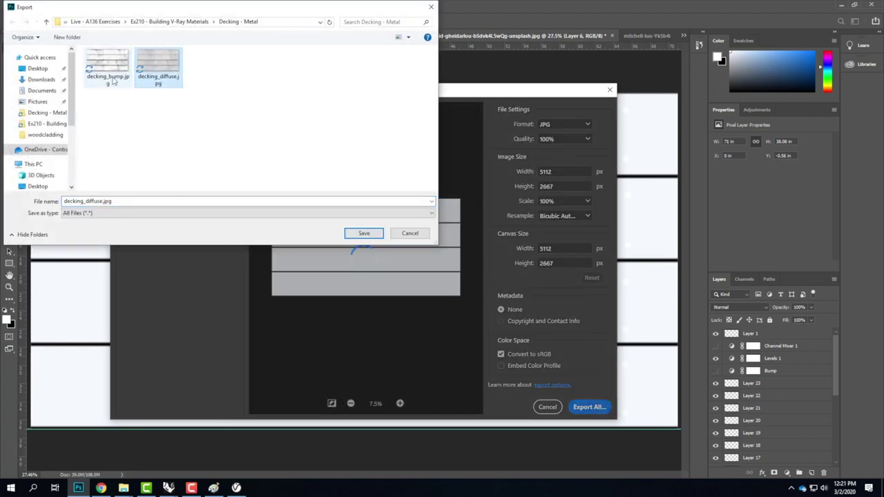
click(88, 200)
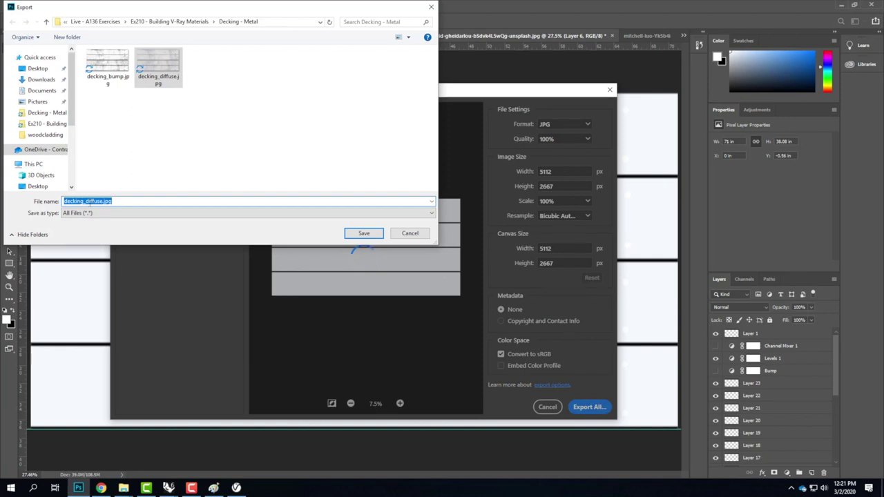
click(89, 201)
key(BackSpace)
key(BackSpace)
key(BackSpace)
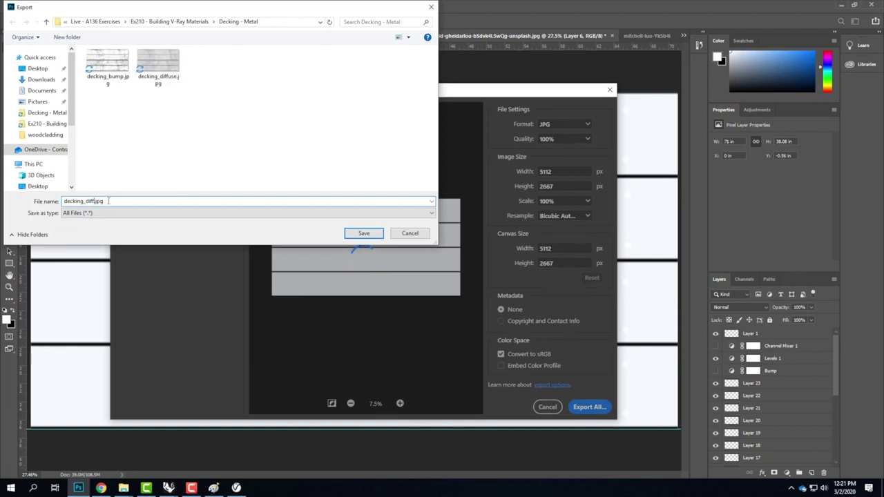
text(sp)
click(362, 235)
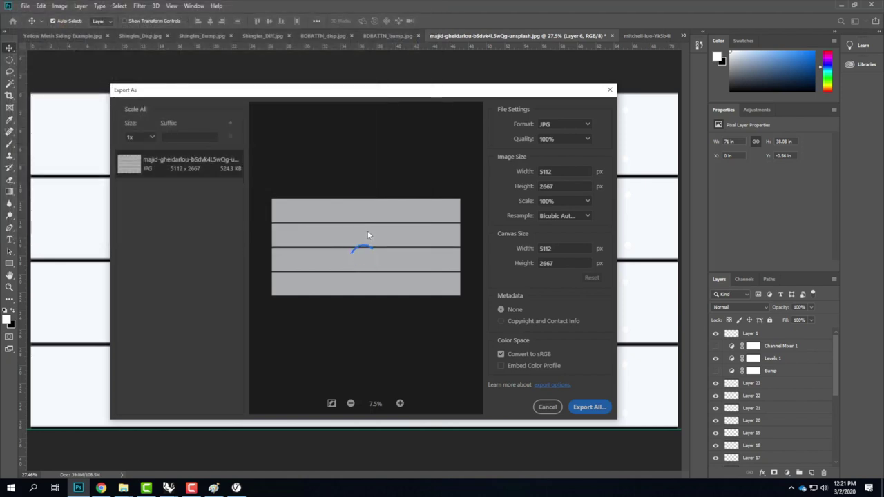
key(Escape)
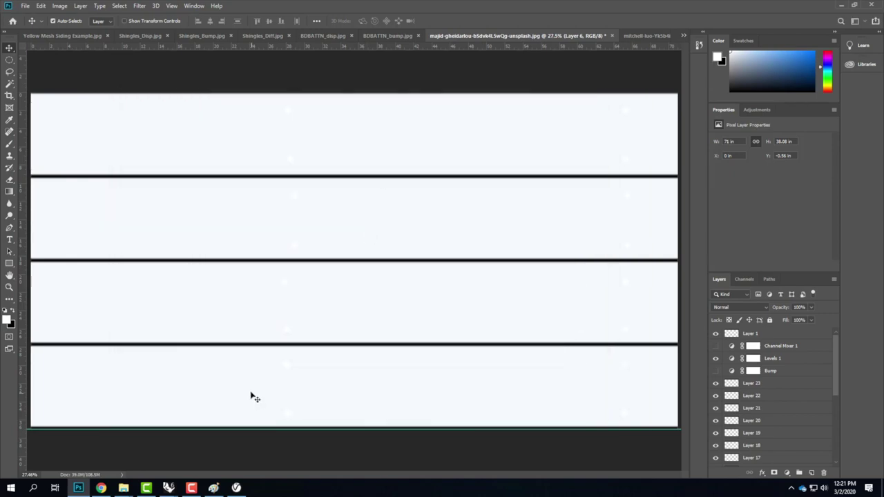
Switch to the V-Ray Asset Editor, enable displacement on the Decking - Metal material and load decking_disp.jpg as its bitmap.
mouse_move(169, 486)
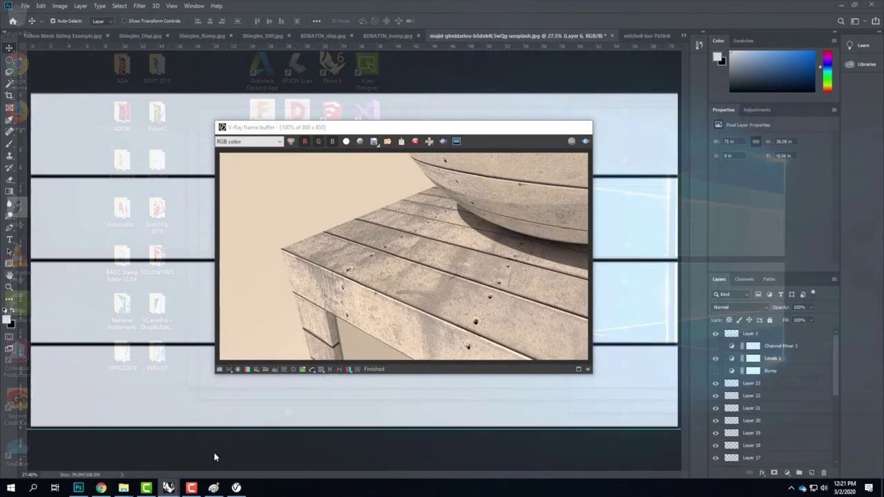
click(217, 452)
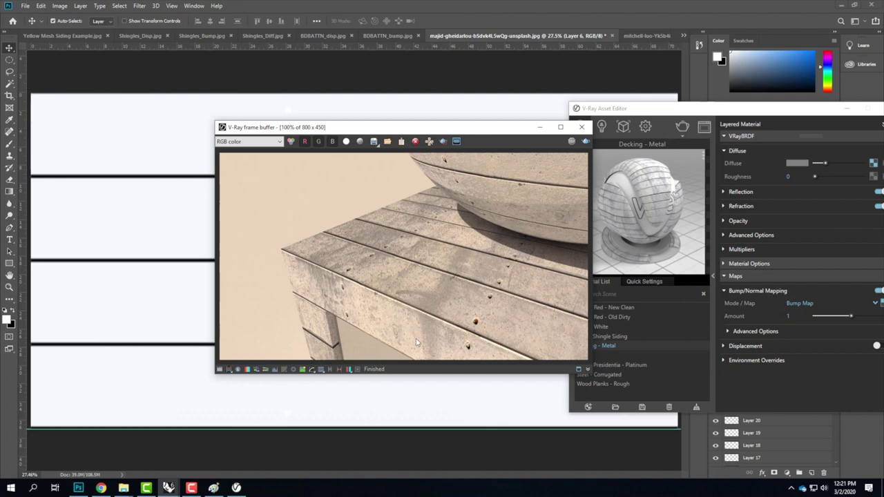
drag(631, 113, 388, 93)
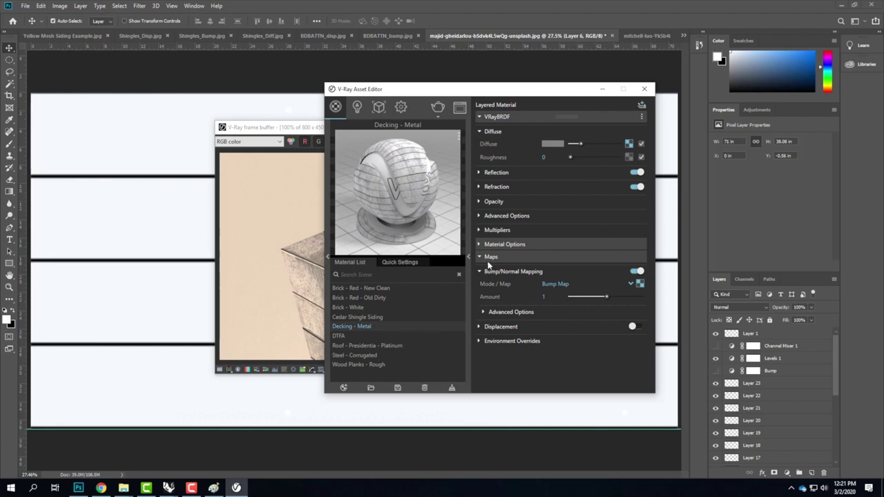
click(479, 327)
click(633, 327)
click(639, 338)
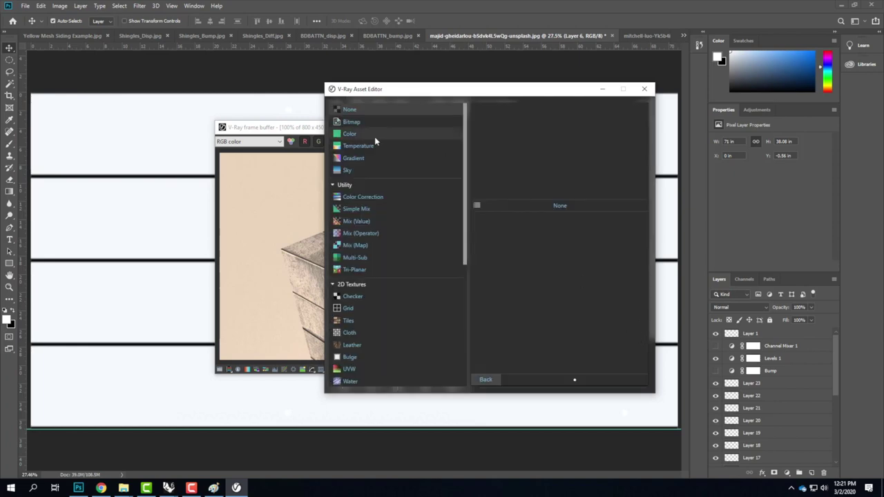
click(362, 122)
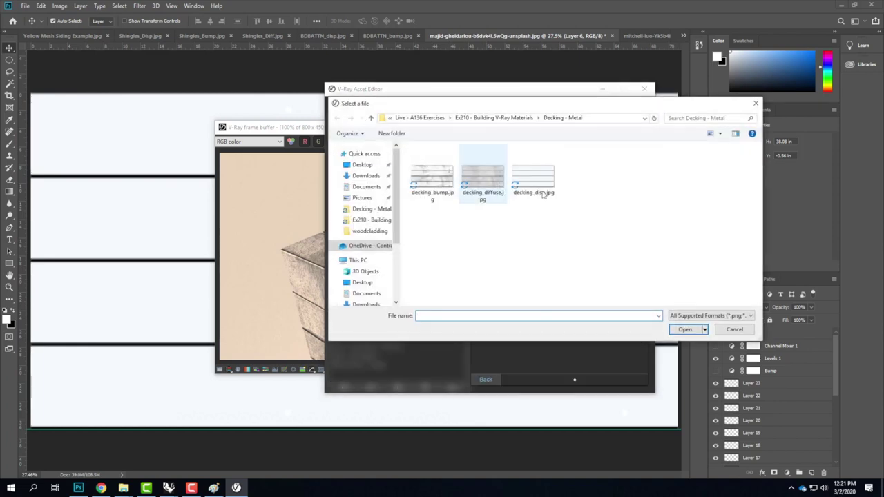
click(534, 182)
click(684, 329)
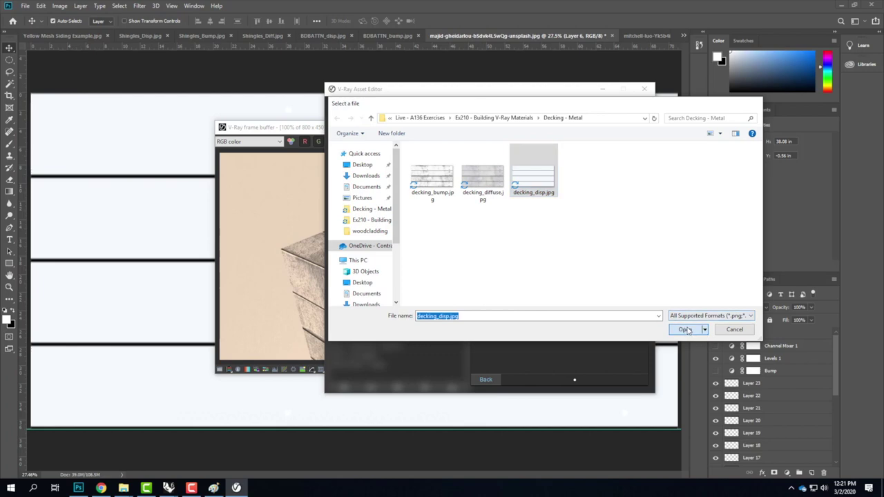
click(485, 380)
Set the Decking - Metal displacement amount to 0.25 and close the Asset Editor.
click(543, 352)
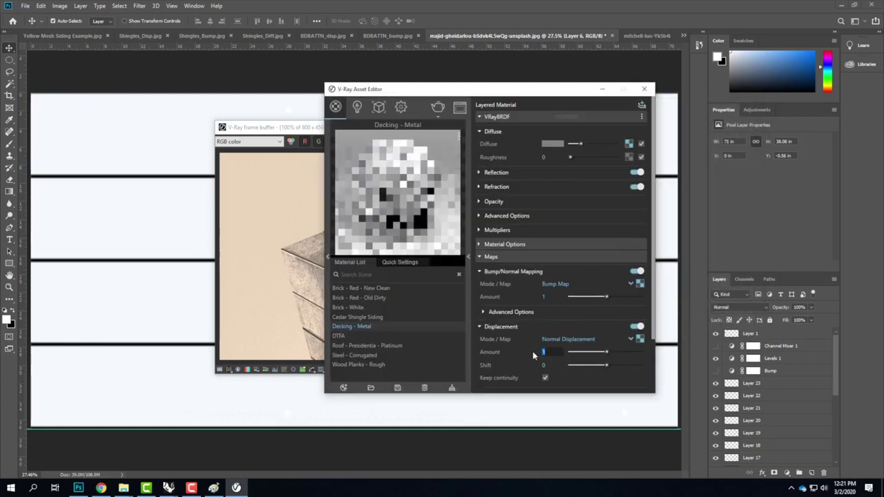
text(0.25)
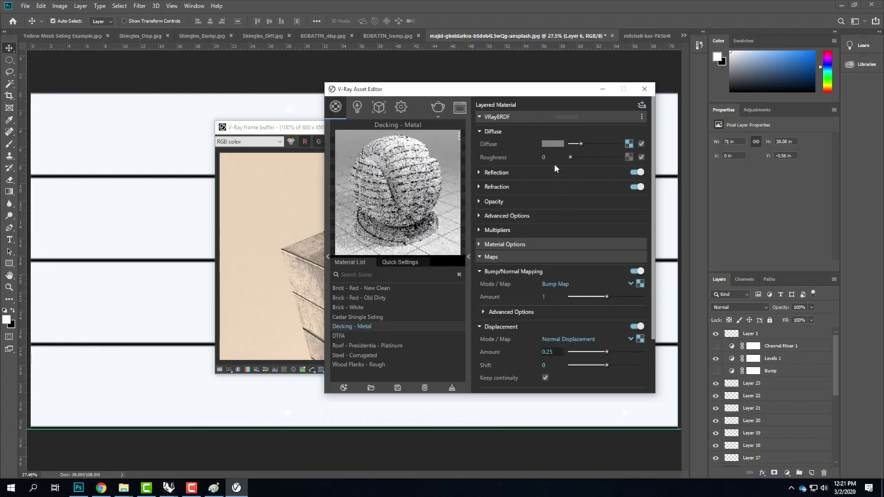
click(644, 88)
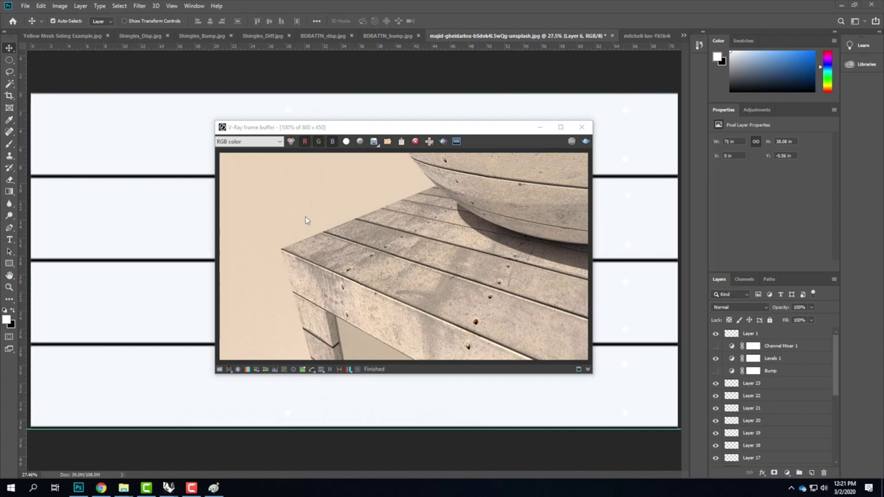
Close the old frame buffer, switch to the Rhino model and render the Material Test view with V-Ray.
scroll(314, 231, up, 2)
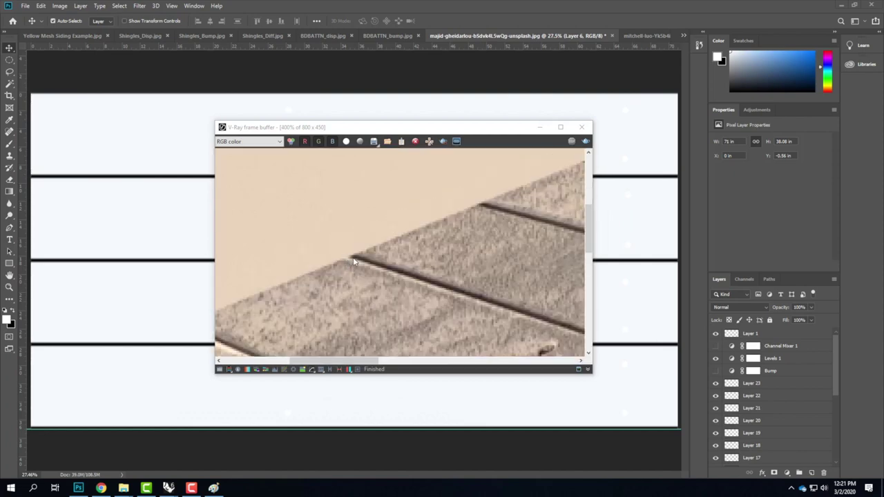
click(582, 127)
click(168, 487)
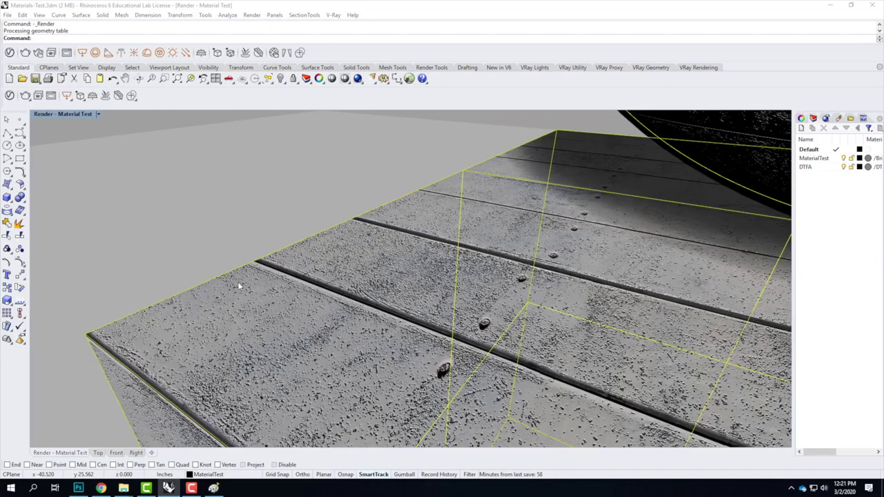
click(358, 79)
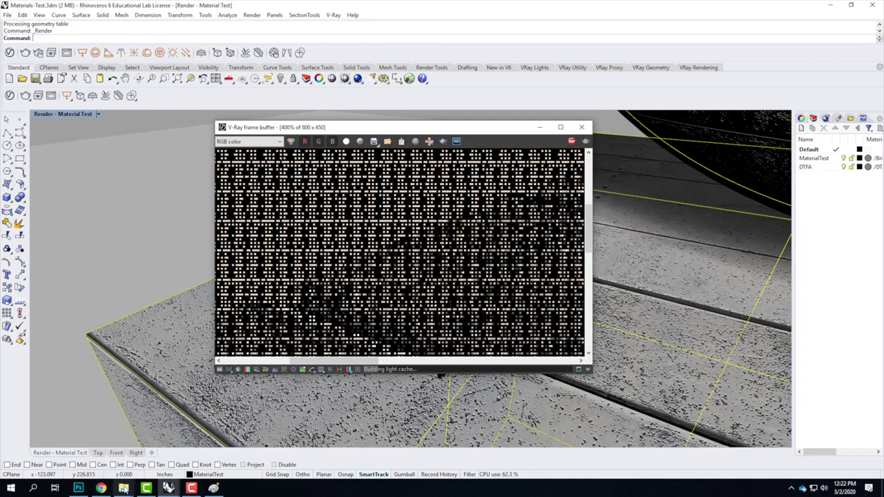
Switch to Photoshop and hide Layer 1 and the Levels 1 adjustment so the boards show grey beneath the white screw circles.
click(78, 488)
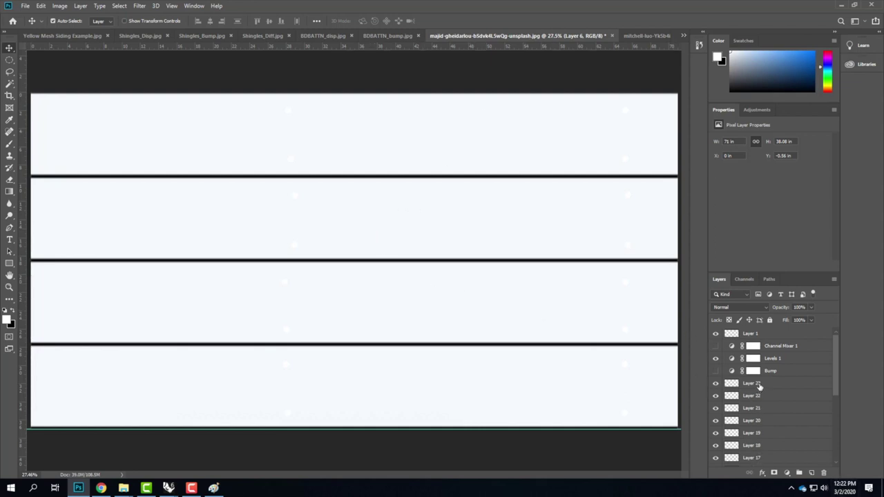
click(758, 383)
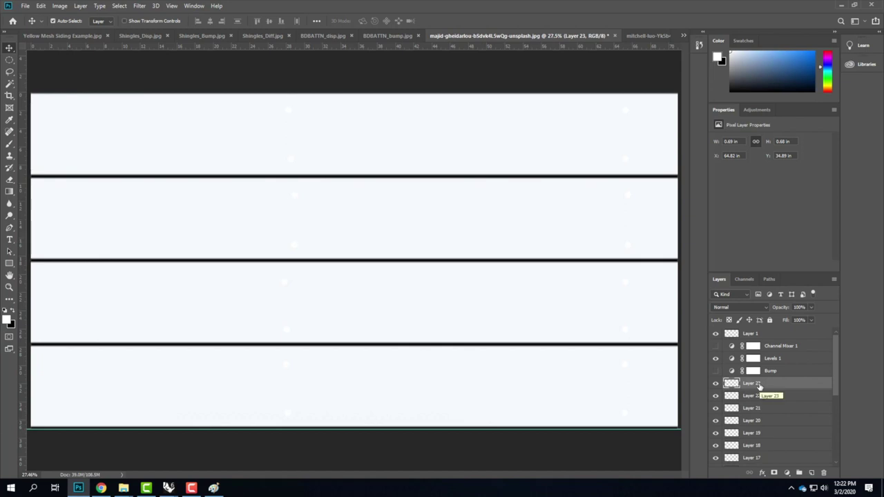
scroll(774, 391, down, 2)
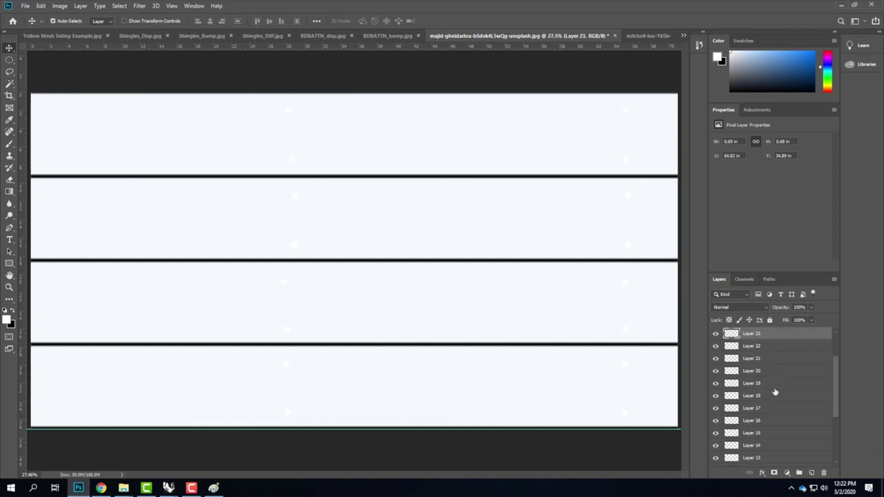
scroll(733, 386, up, 2)
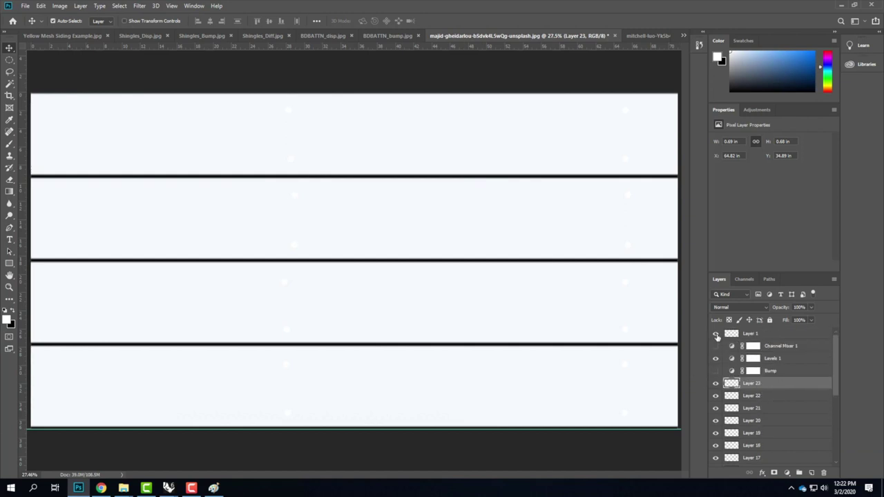
click(716, 359)
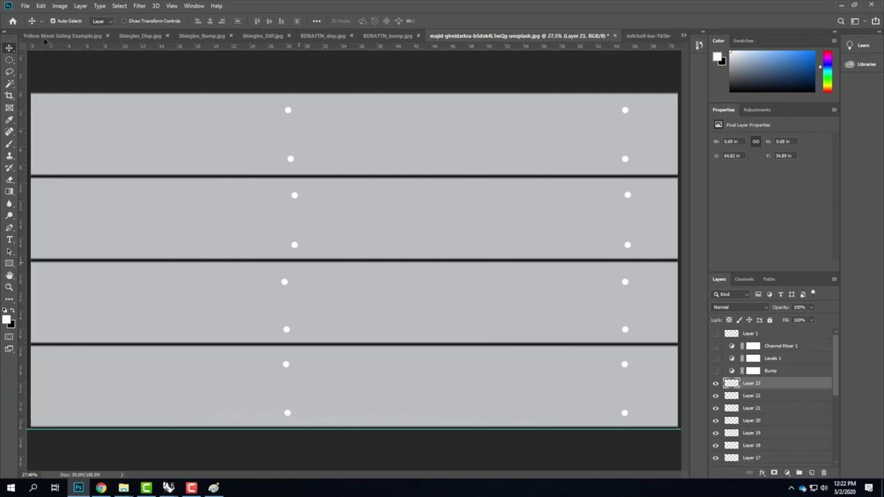
click(26, 6)
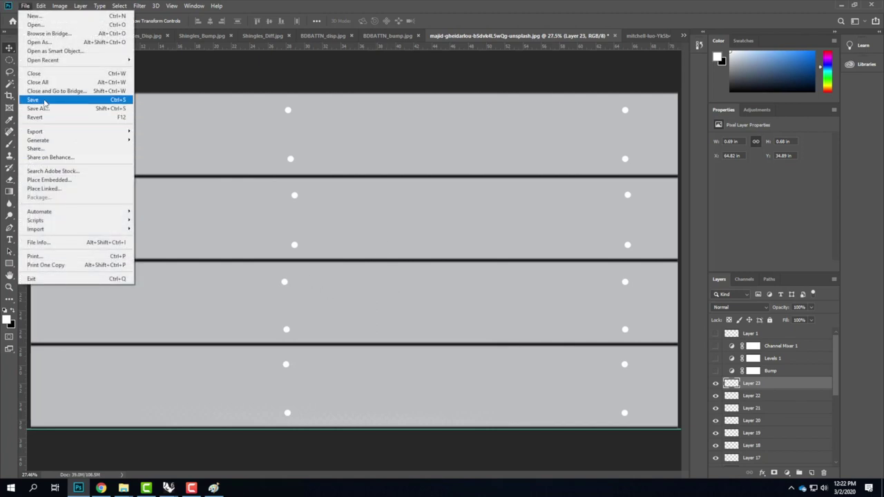
click(43, 109)
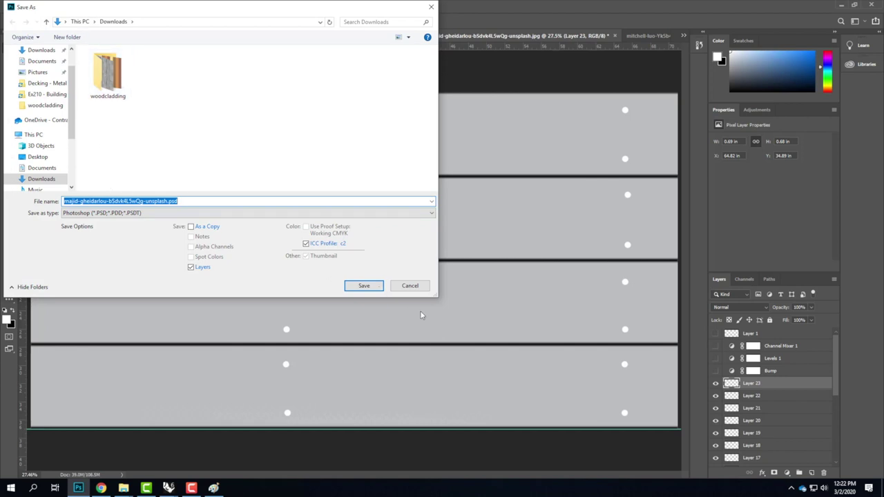
click(409, 285)
Try to export the grey board map as a 100% quality JPG over decking_disp.jpg in the Decking - Metal folder.
click(26, 5)
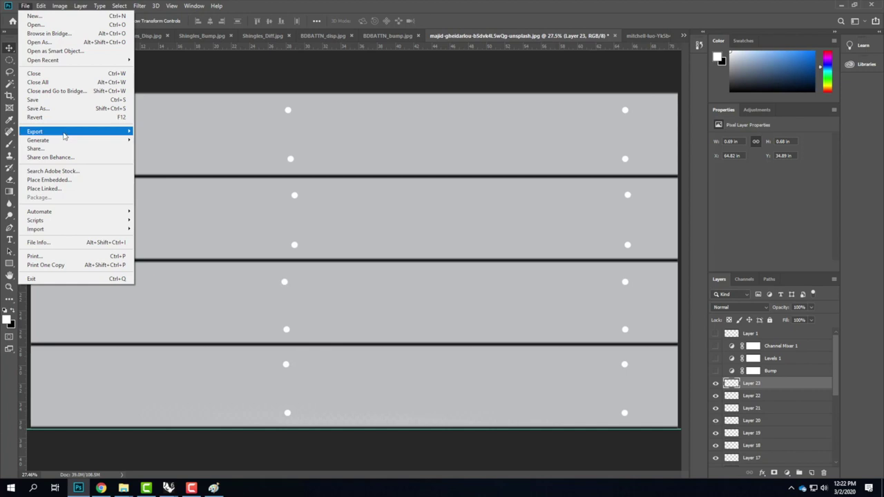
mouse_move(65, 132)
click(194, 141)
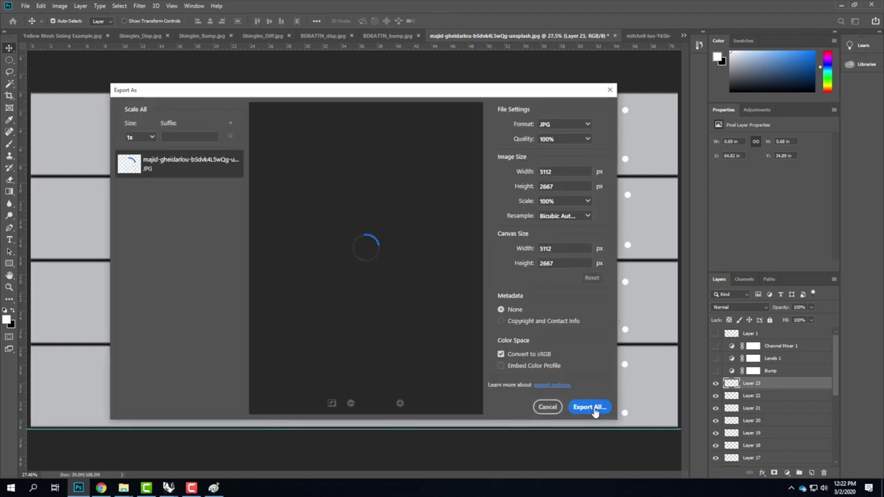
click(592, 407)
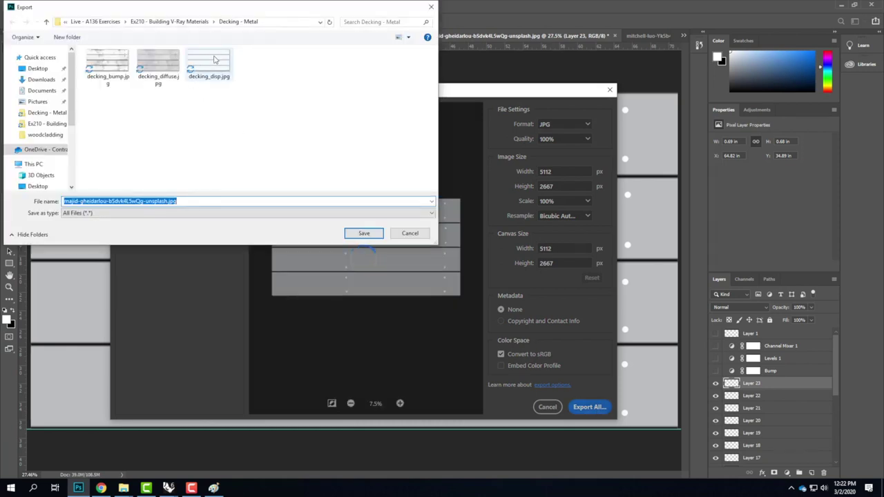
click(214, 61)
click(373, 235)
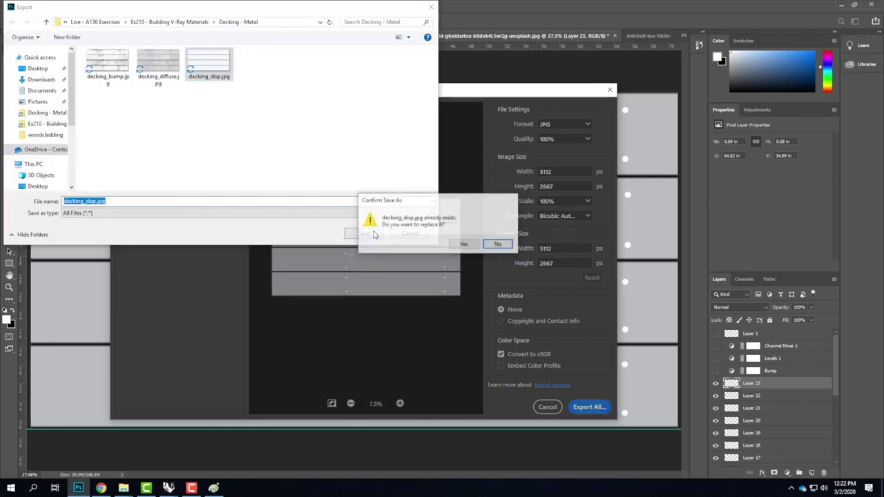
click(499, 245)
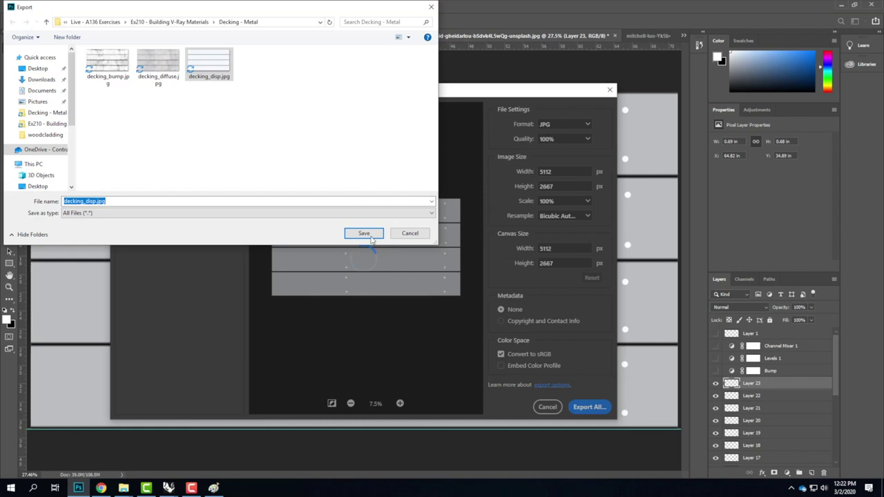
click(366, 235)
click(464, 244)
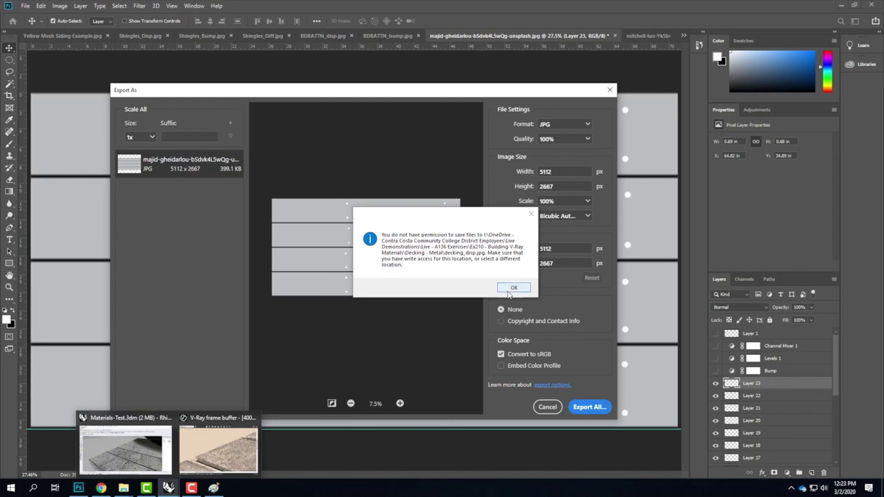
click(513, 288)
Export the board map to the Decking - Metal folder as decking_disp2.jpg.
click(590, 408)
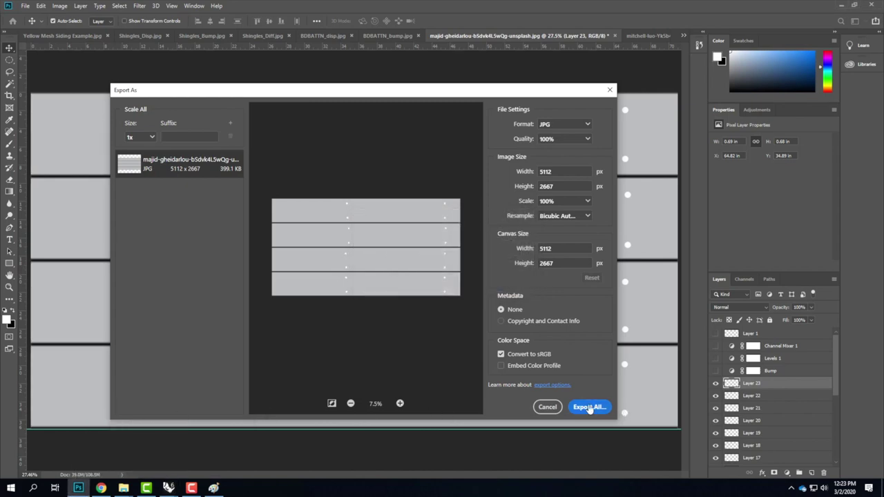
click(214, 66)
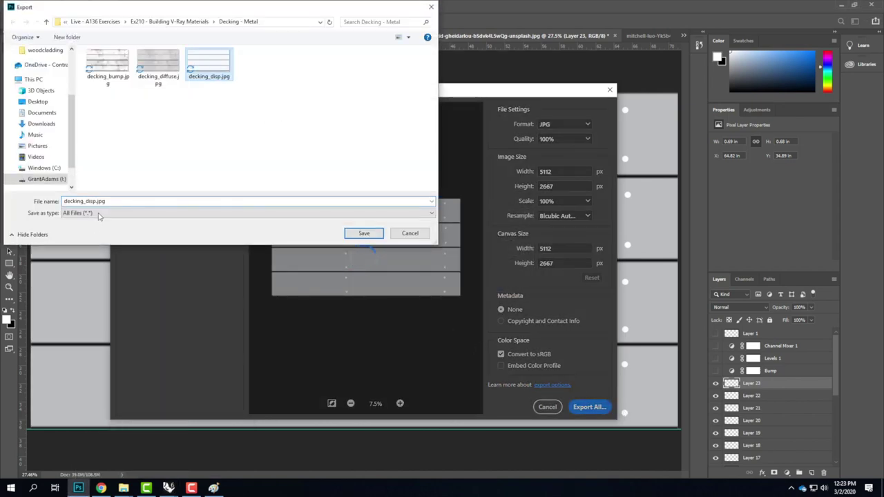
double_click(93, 200)
click(93, 201)
key(Left)
key(Left)
key(Left)
key(Left)
text(2)
click(363, 232)
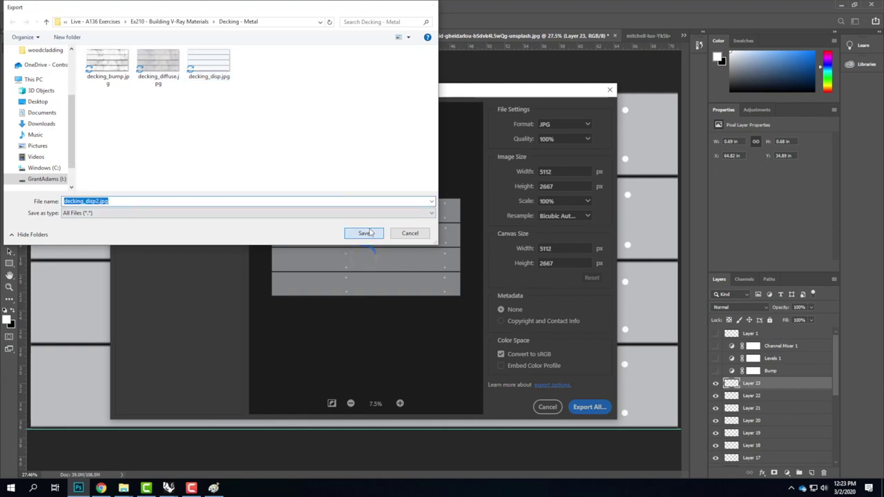
Switch to Rhino, close the V-Ray frame buffer, and close the displace.jpg image in Paint.
mouse_move(172, 487)
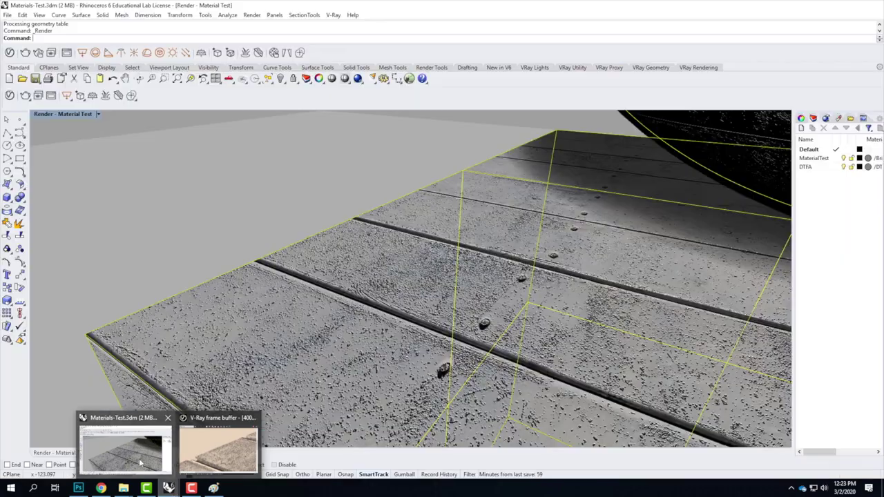
click(140, 462)
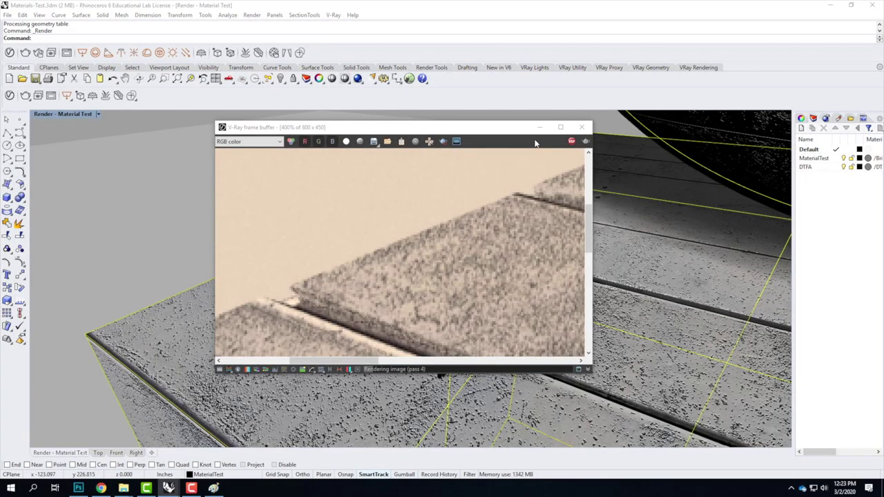
key(alt+Tab)
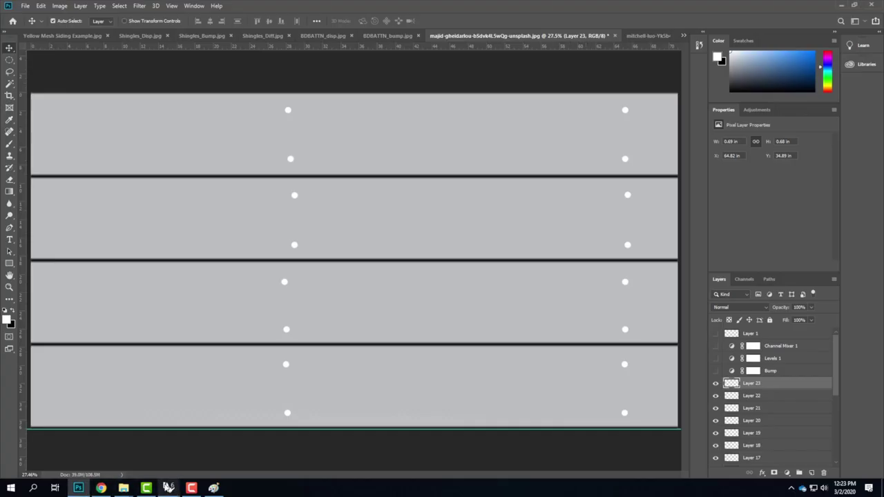
mouse_move(169, 488)
click(146, 452)
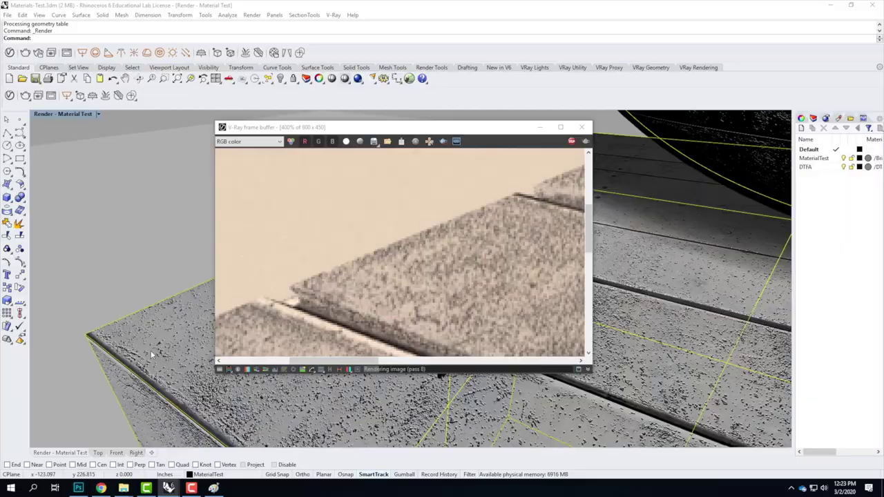
click(581, 127)
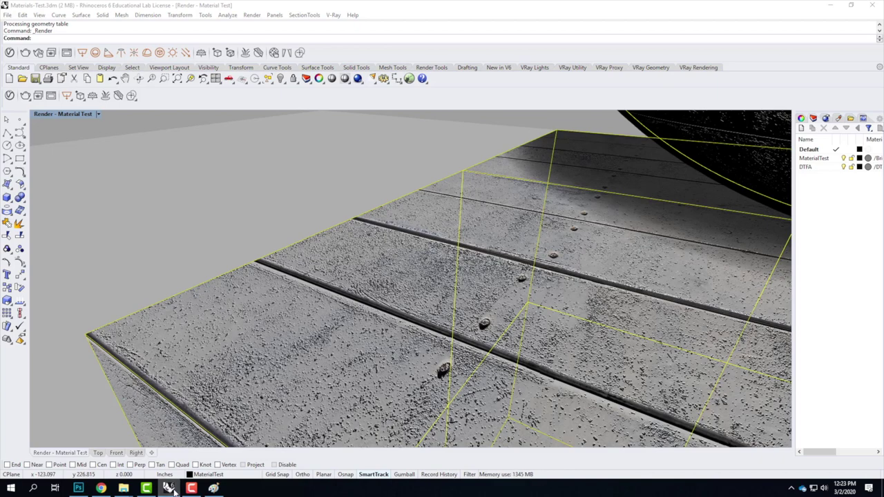
click(214, 488)
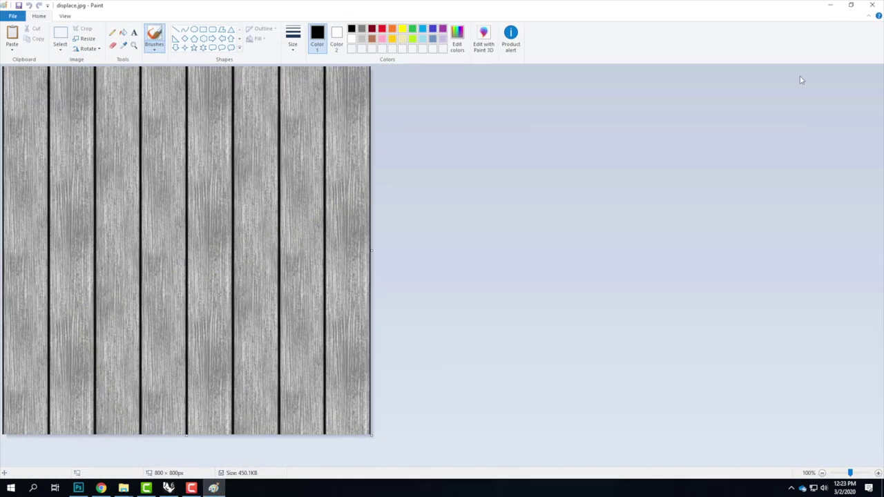
click(872, 4)
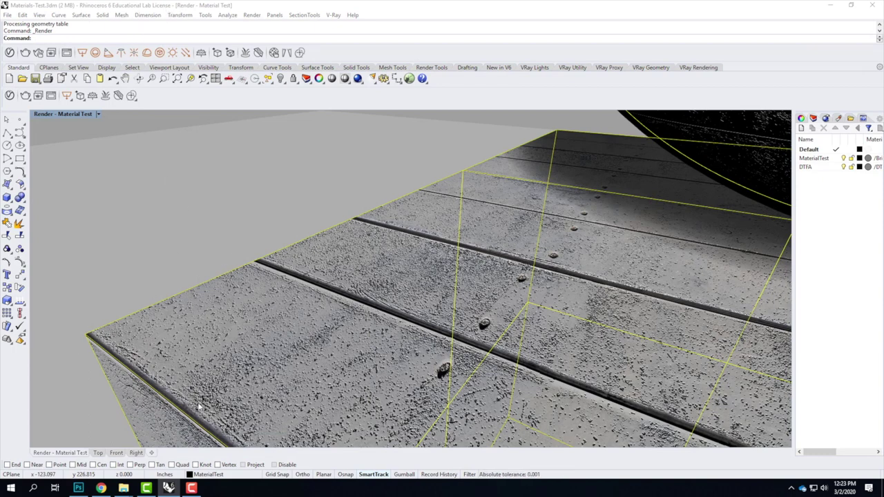
Switch to Photoshop and add a new empty layer directly above Layer 6, beneath the screw circle layers.
click(78, 488)
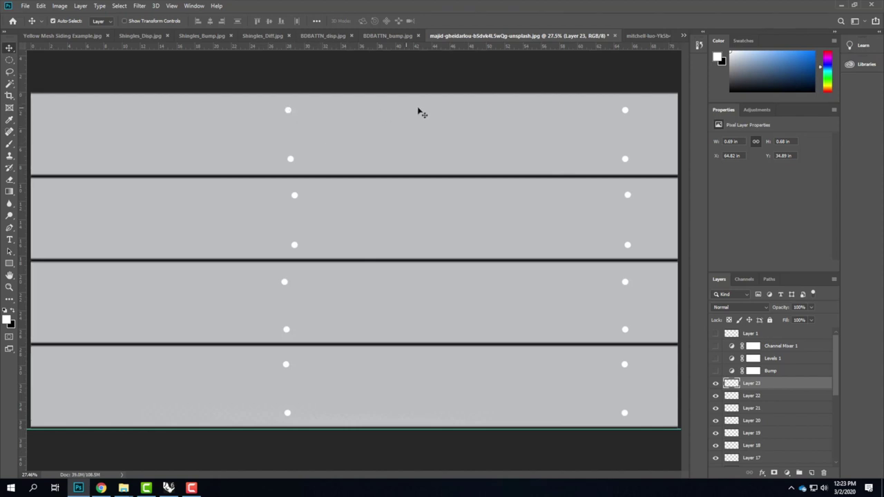
scroll(778, 386, down, 6)
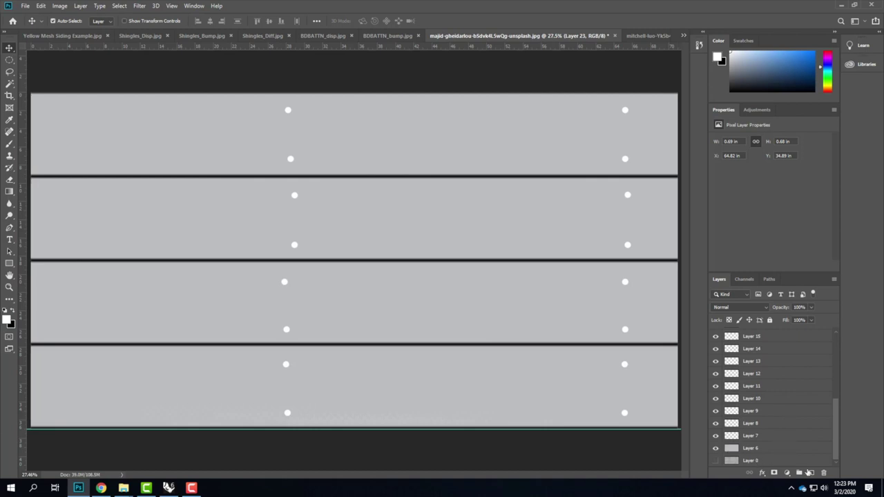
click(810, 472)
drag(759, 333, 773, 427)
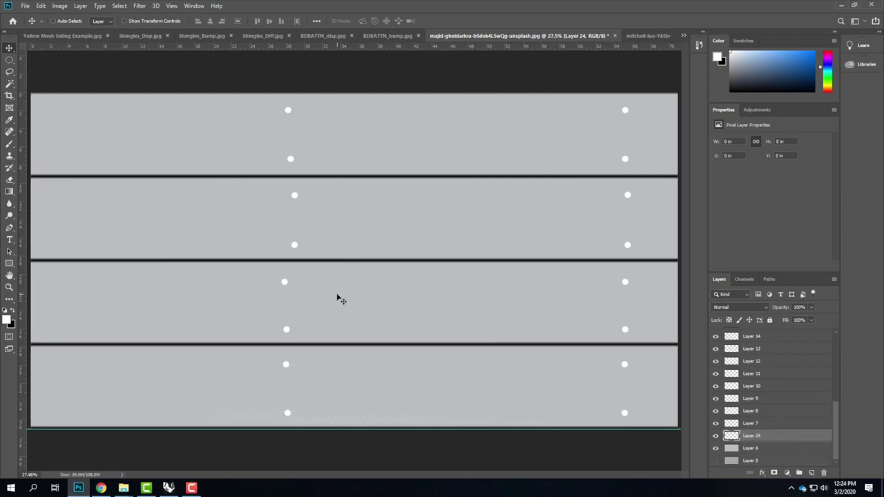
With the whole canvas selected, brush black over the upper-left corner of the new layer.
key(ctrl+a)
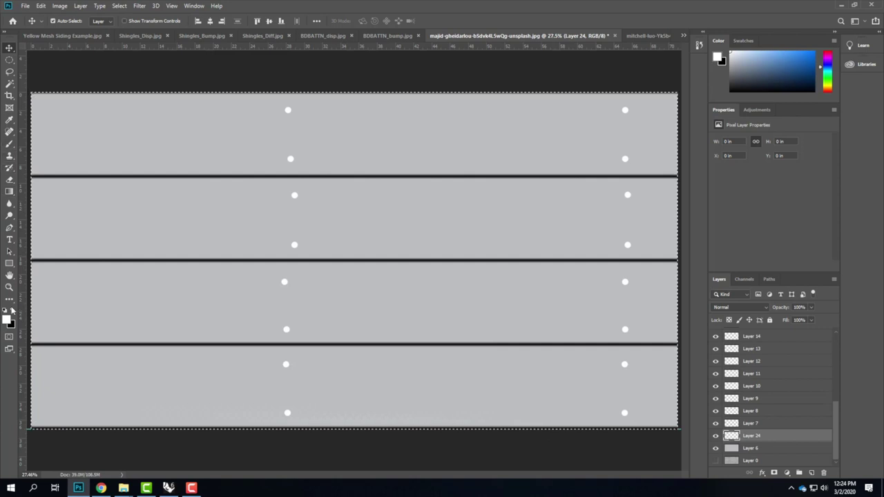
click(11, 311)
click(9, 143)
mouse_move(92, 113)
mouse_down()
mouse_move(187, 99)
mouse_move(79, 181)
mouse_move(59, 220)
mouse_up()
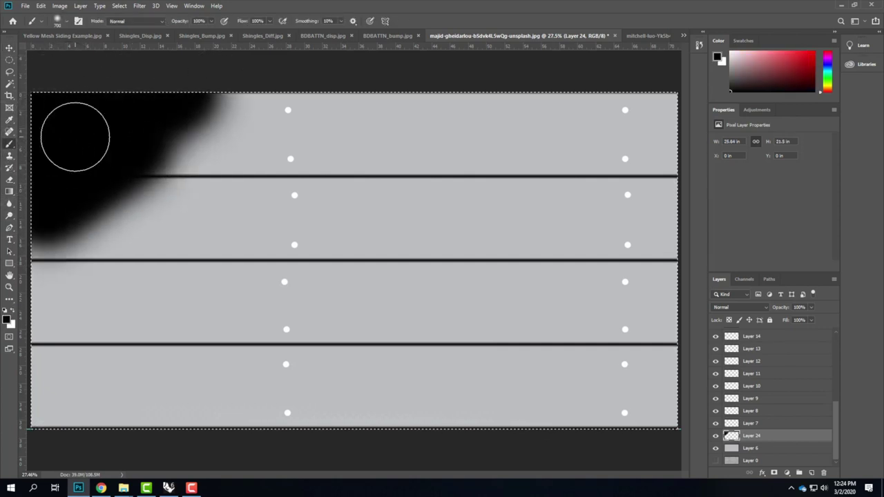
Greatly enlarge the brush and paint the rest of the new layer black beneath the white screw circles.
key(ctrl+plus)
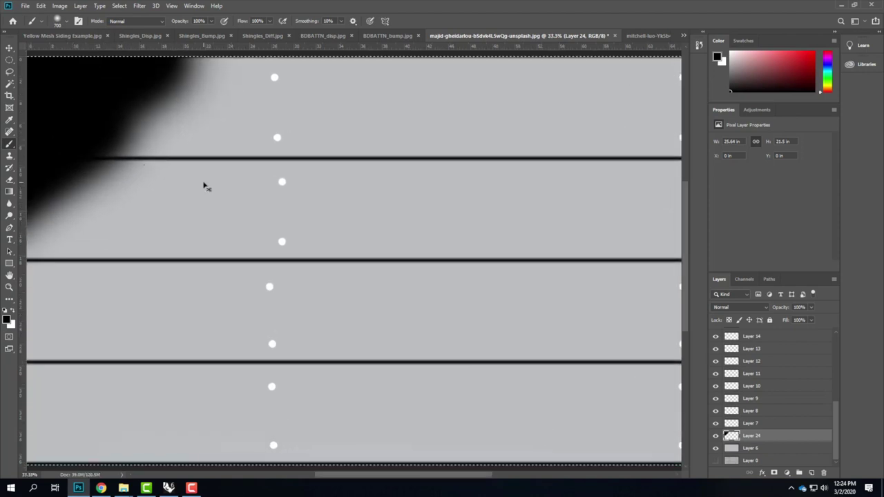
key(ctrl+minus)
key(ctrl+minus)
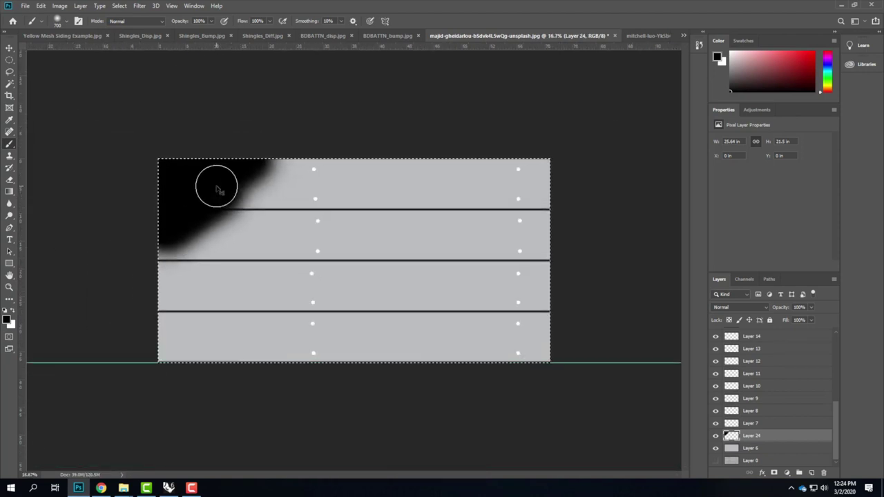
key(bracketright)
key(bracketright)
key(bracketright)
key(bracketright)
key(bracketright)
key(bracketright)
key(bracketright)
key(bracketright)
key(bracketright)
key(bracketright)
key(bracketright)
key(bracketright)
key(bracketright)
key(bracketright)
drag(240, 191, 235, 227)
mouse_move(433, 162)
mouse_down()
mouse_move(228, 290)
mouse_move(439, 182)
mouse_move(178, 336)
mouse_move(593, 194)
mouse_move(248, 335)
mouse_move(508, 307)
mouse_move(614, 264)
mouse_move(238, 389)
mouse_move(325, 386)
mouse_move(563, 323)
mouse_move(220, 334)
mouse_move(610, 345)
mouse_move(246, 354)
mouse_move(636, 352)
mouse_move(450, 346)
mouse_move(494, 343)
mouse_move(450, 327)
mouse_move(614, 354)
mouse_move(593, 384)
mouse_up()
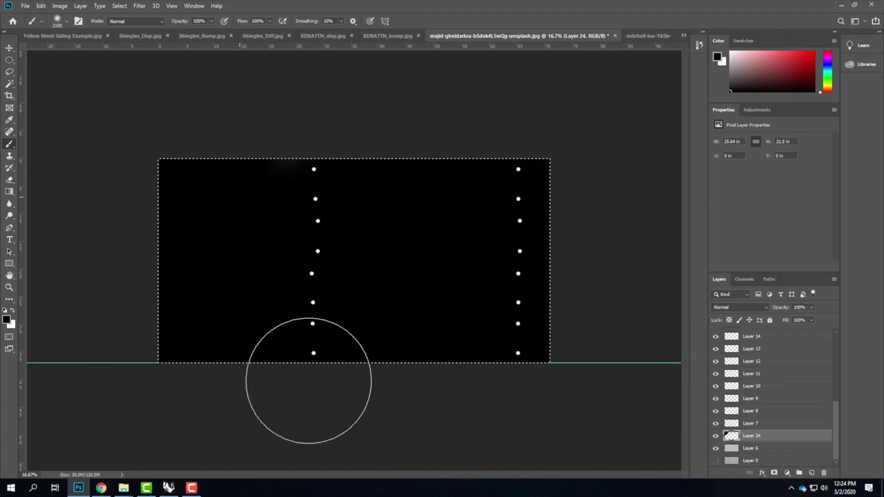
Export the black map with white screw circles as a JPG named decking_transp.jpg in the Decking - Metal folder.
click(26, 6)
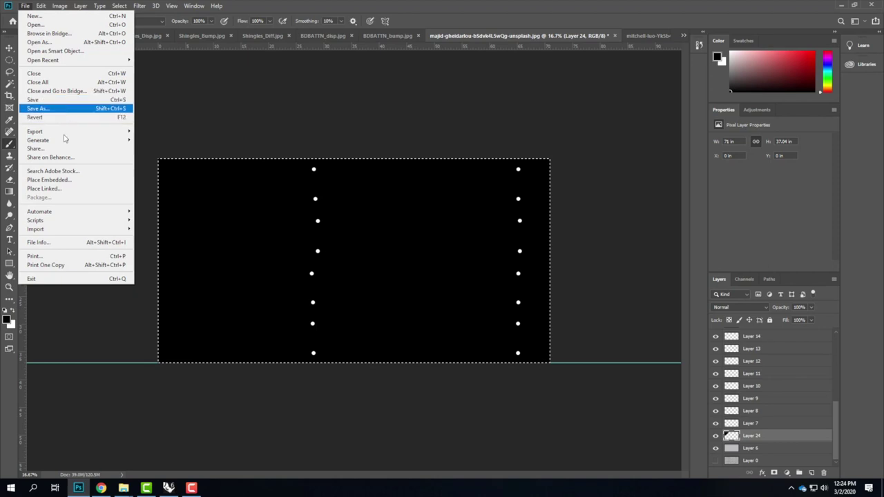
mouse_move(65, 131)
click(207, 140)
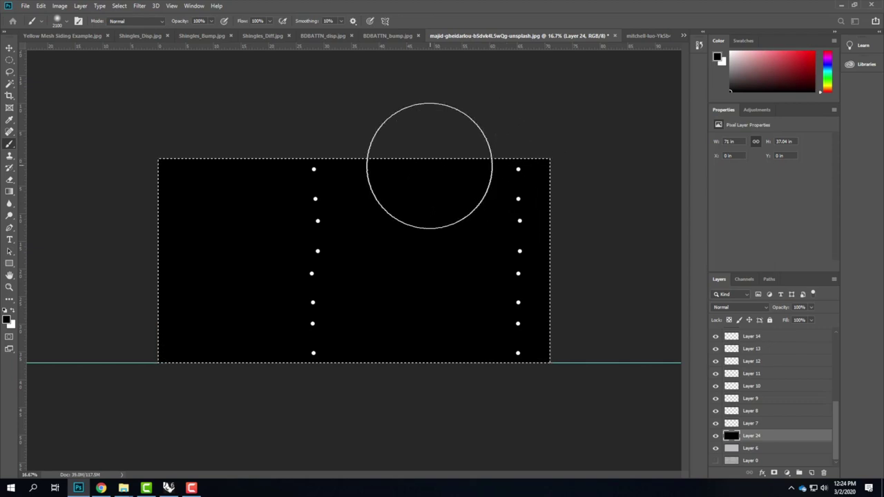
key(ctrl+alt+shift+w)
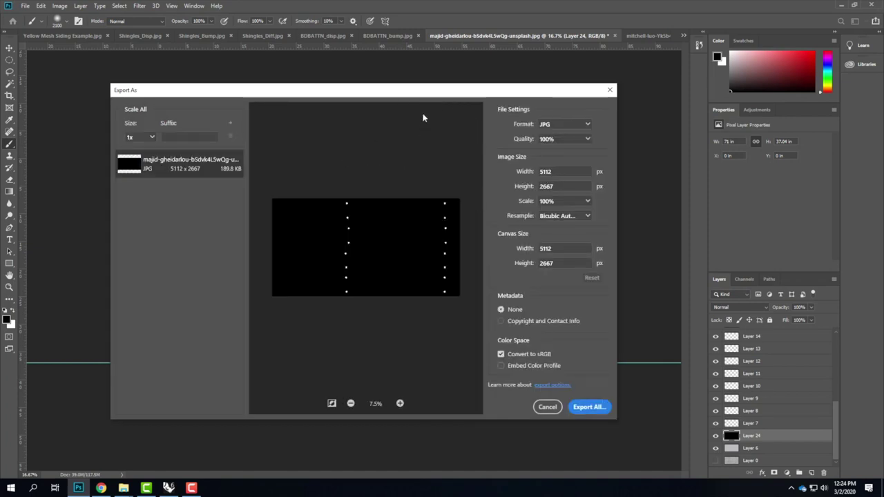
click(596, 413)
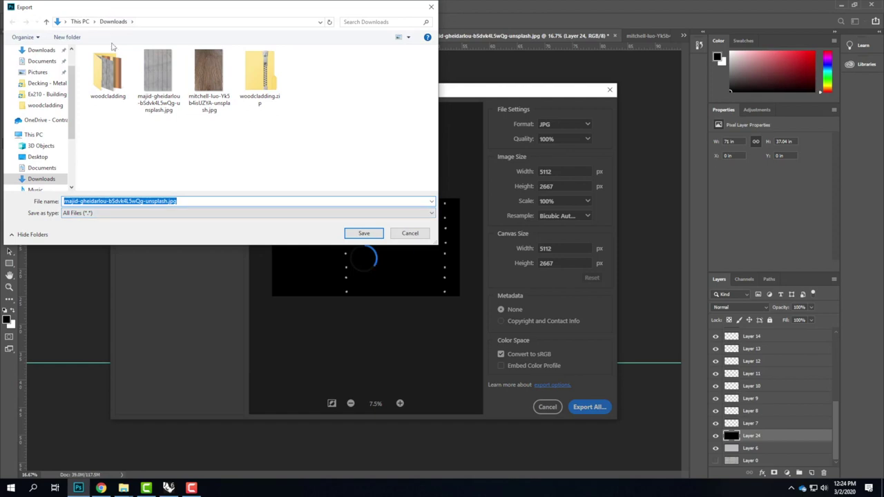
click(48, 83)
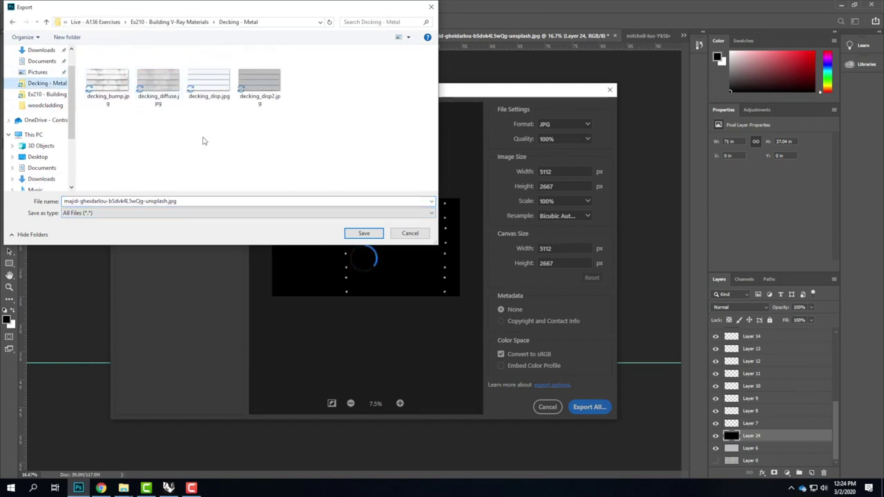
click(248, 82)
click(104, 201)
click(99, 201)
key(BackSpace)
key(BackSpace)
key(BackSpace)
key(BackSpace)
key(BackSpace)
text(transp)
click(364, 233)
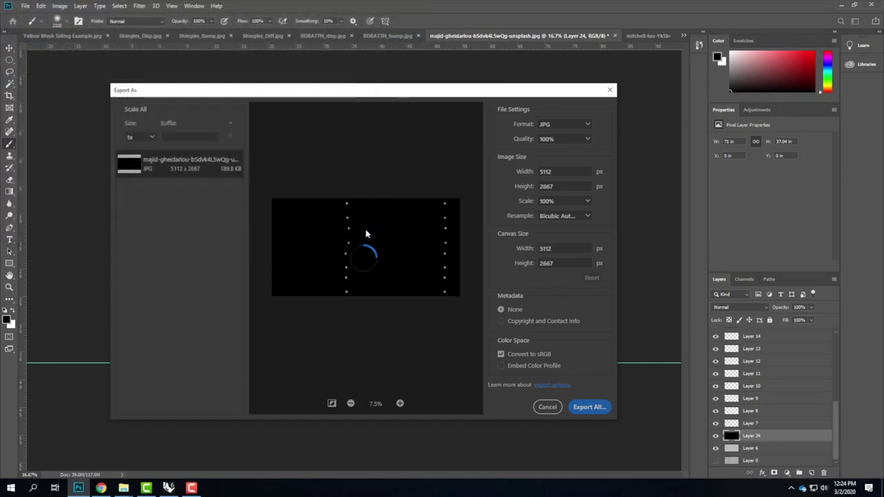
Switch to Rhino and open the recent file Materials-Test.3dm.
click(168, 489)
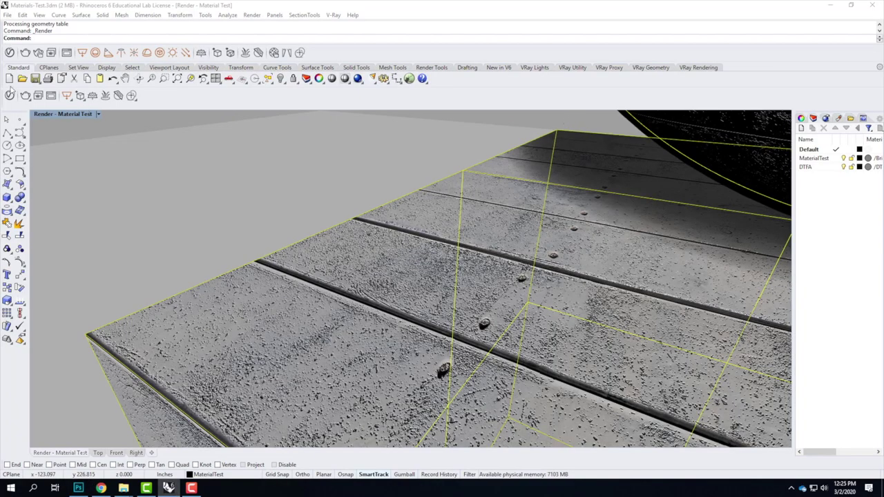
key(alt+Tab)
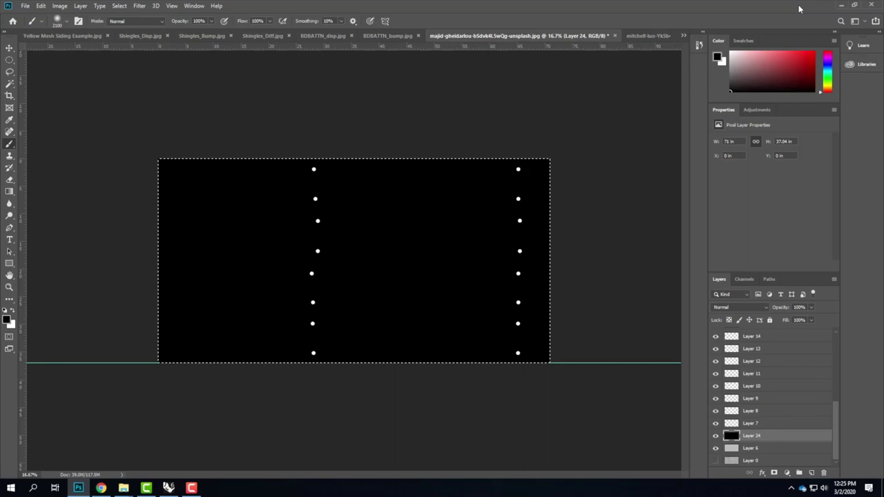
click(169, 488)
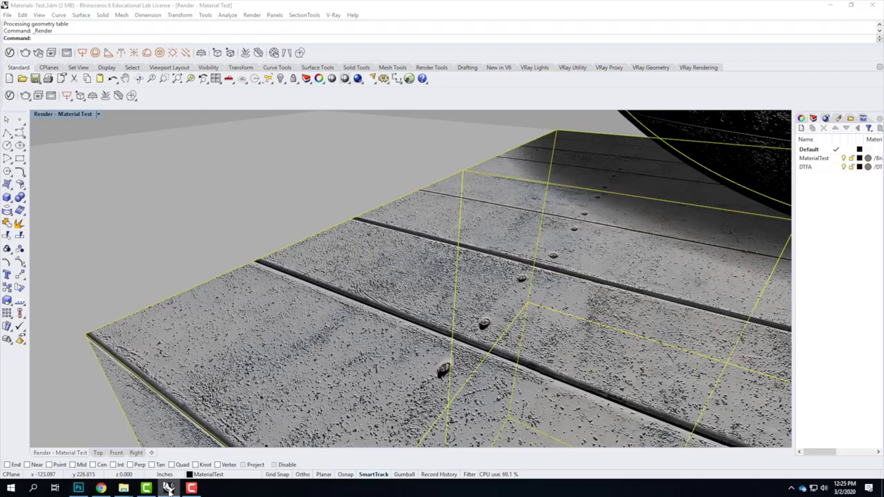
right_click(169, 488)
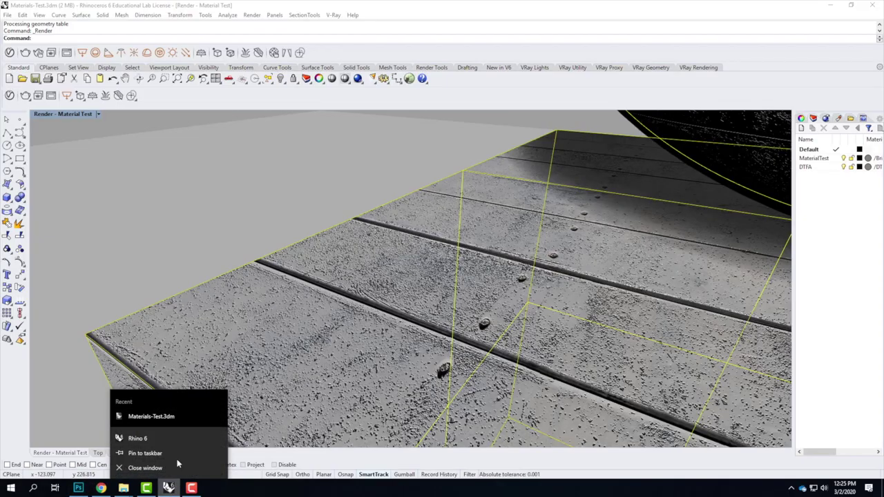
click(173, 416)
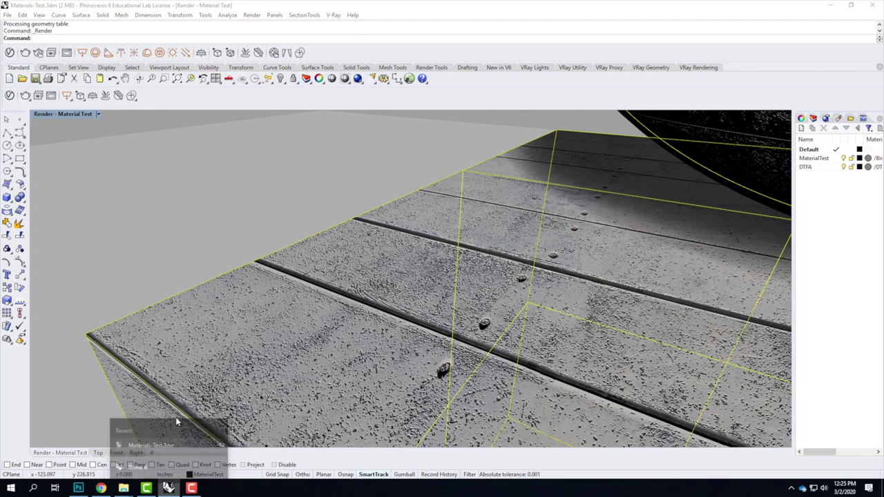
right_click(168, 488)
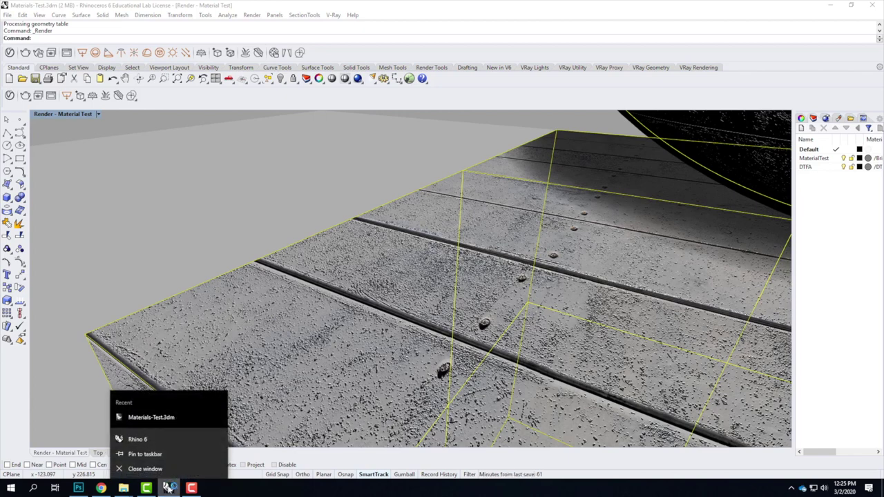
click(164, 440)
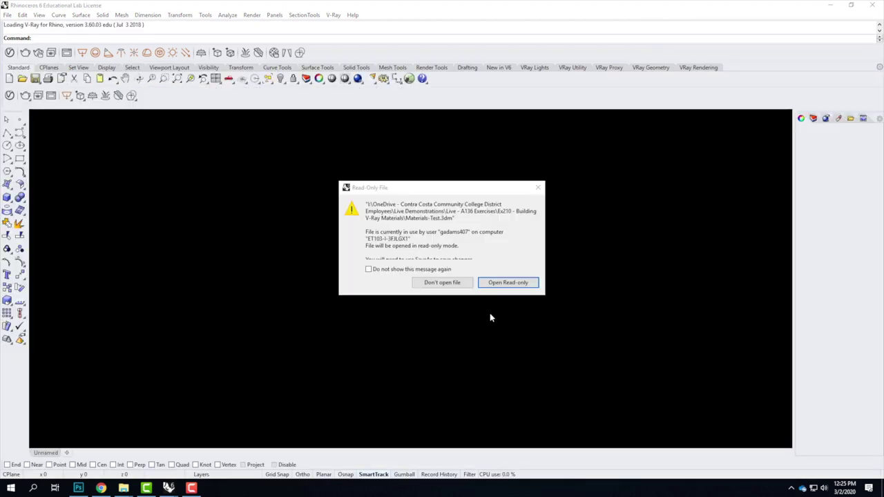
click(442, 282)
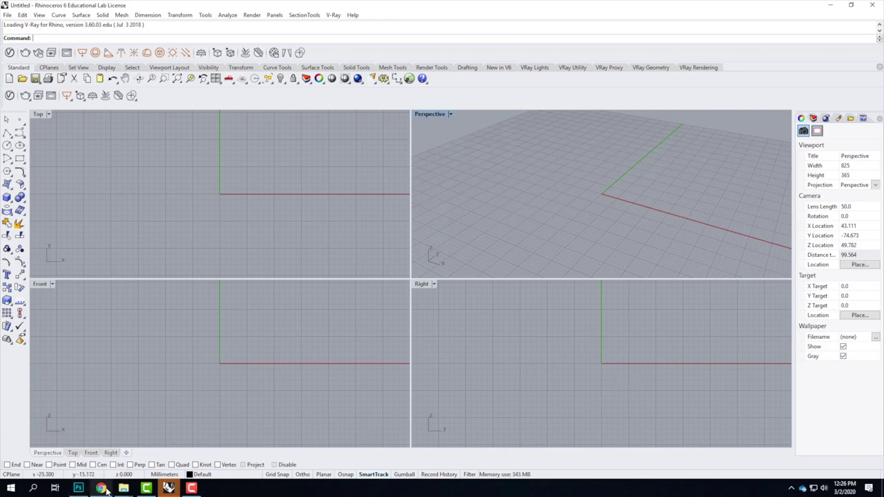
Return to the Materials-Test.3dm window in Rhino and open the V-Ray Asset Editor.
mouse_move(104, 488)
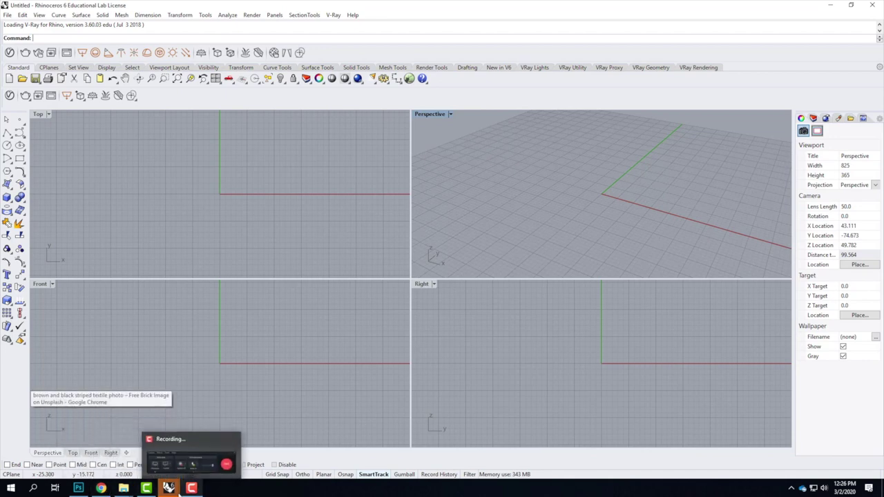
mouse_move(168, 488)
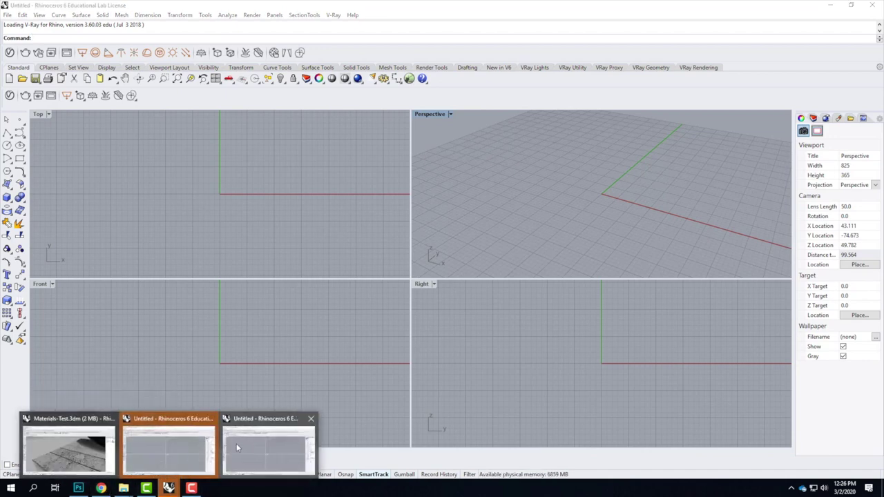
click(83, 448)
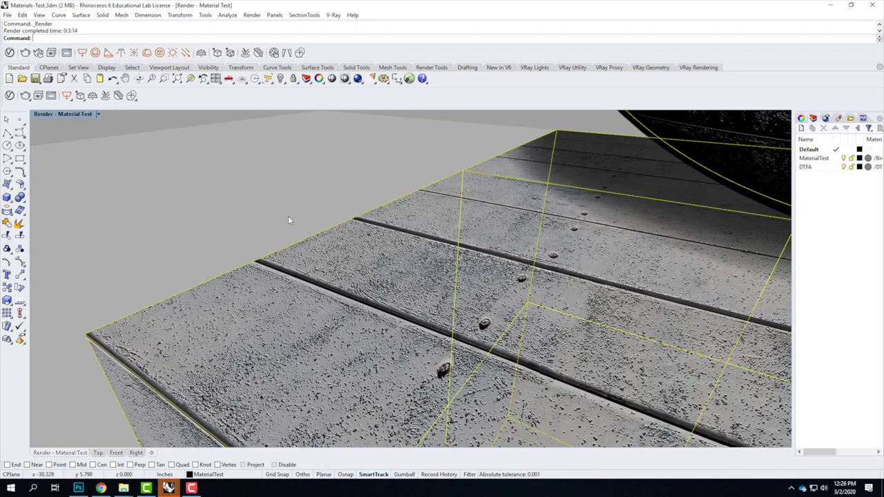
click(6, 15)
click(6, 16)
click(9, 53)
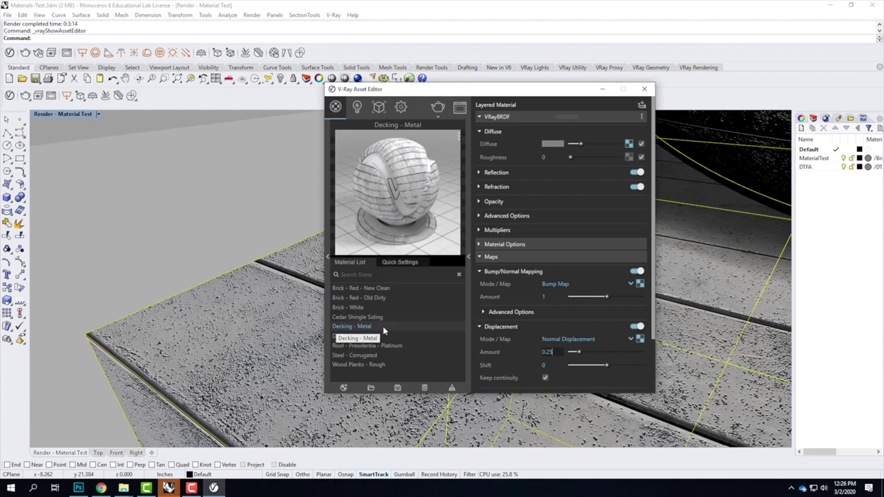
Save the Decking - Metal material as Decking - Metal.vrmat in the Decking - Metal folder of Ex210 - Building V-Ray Materials.
click(397, 389)
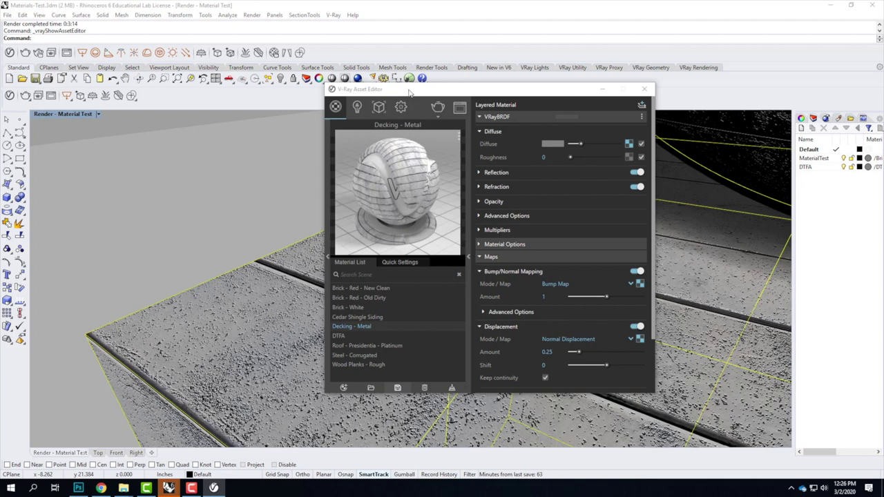
click(399, 387)
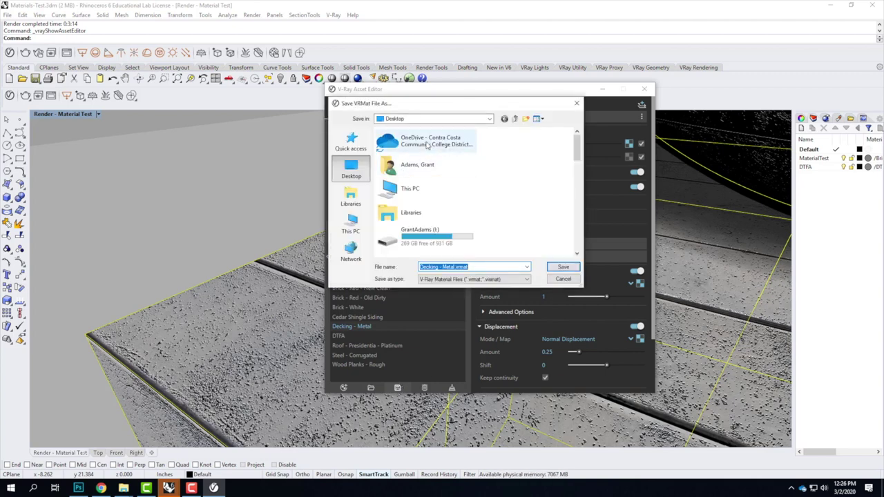
double_click(421, 235)
double_click(410, 203)
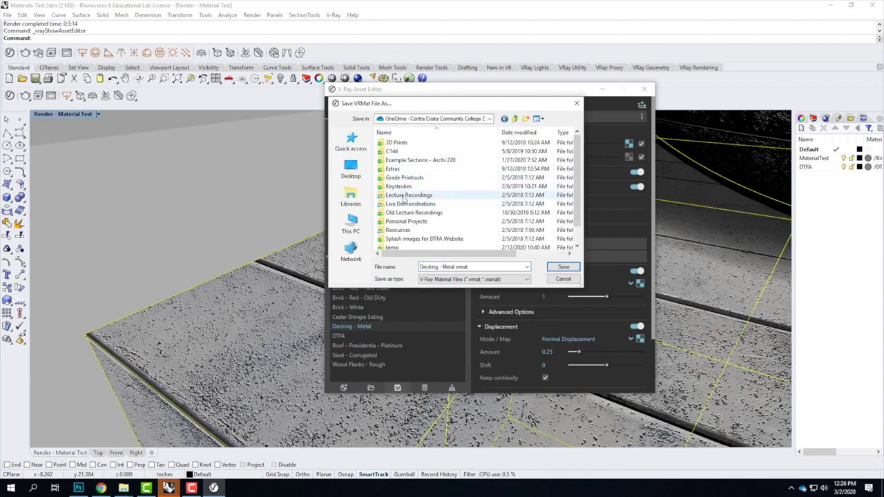
double_click(409, 204)
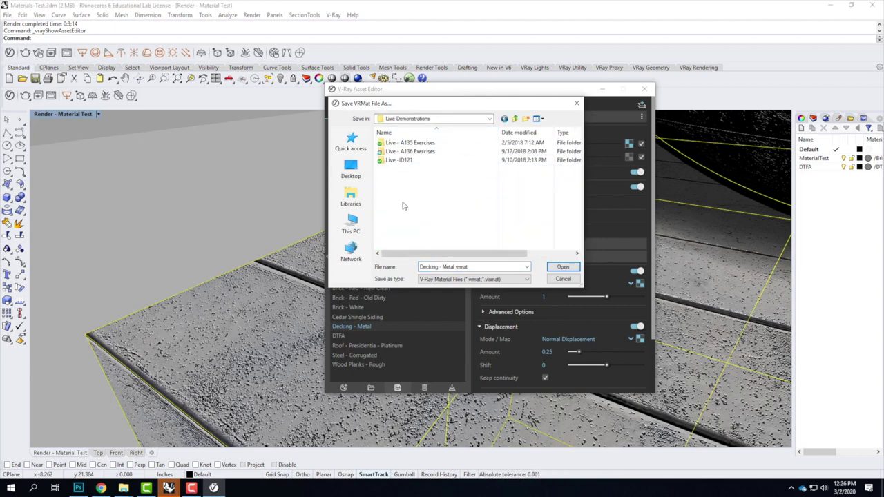
double_click(404, 151)
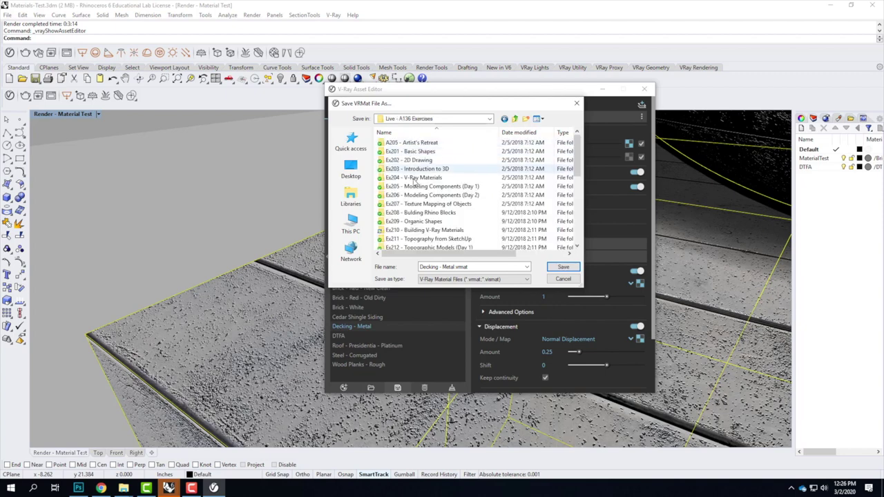
double_click(416, 232)
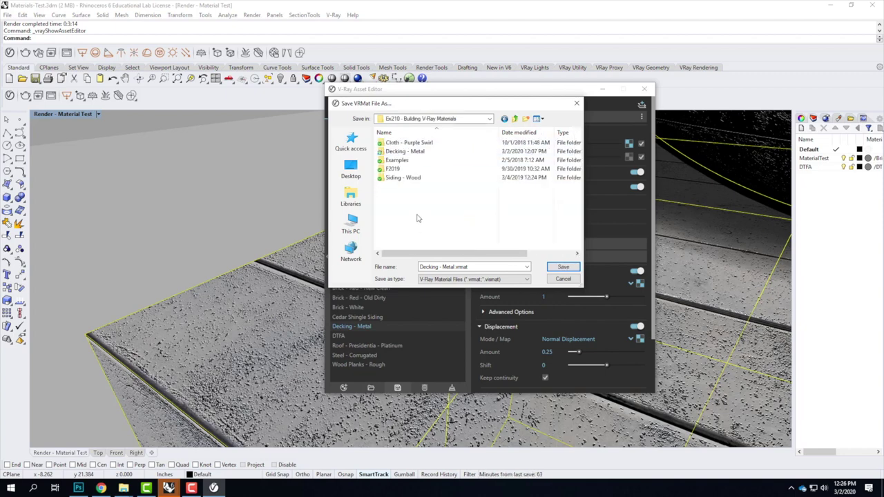
double_click(413, 151)
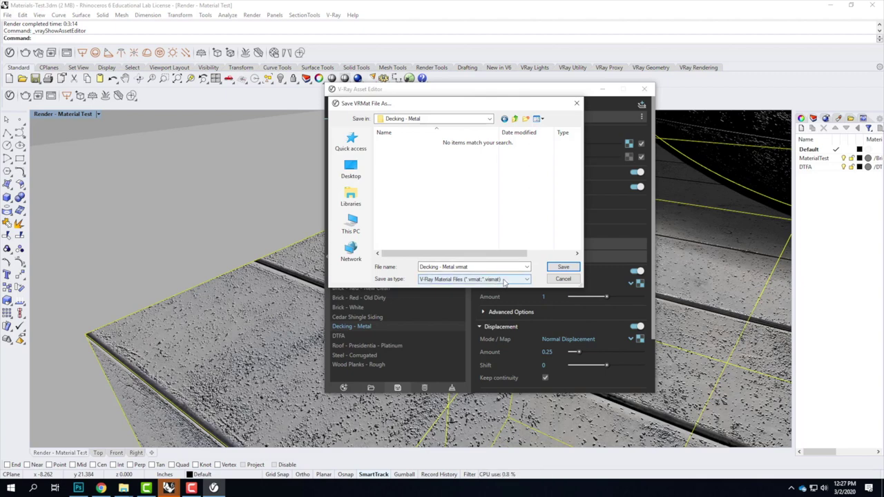
click(563, 267)
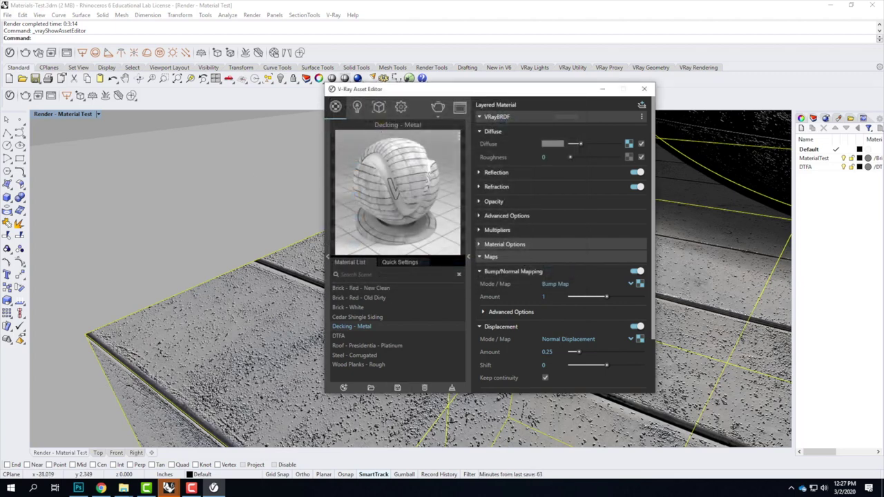
Switch to File Explorer and open the Decking - Metal folder inside Ex210 - Building V-Ray Materials on OneDrive.
click(128, 489)
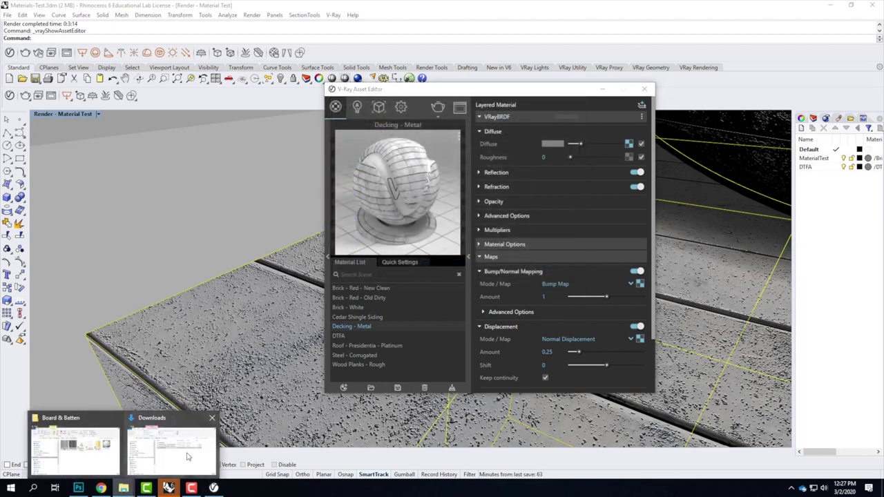
mouse_move(95, 456)
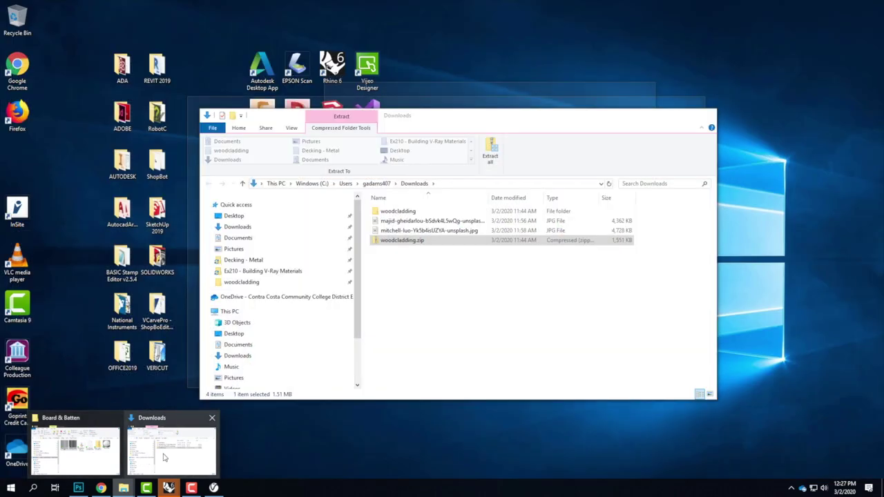
click(171, 450)
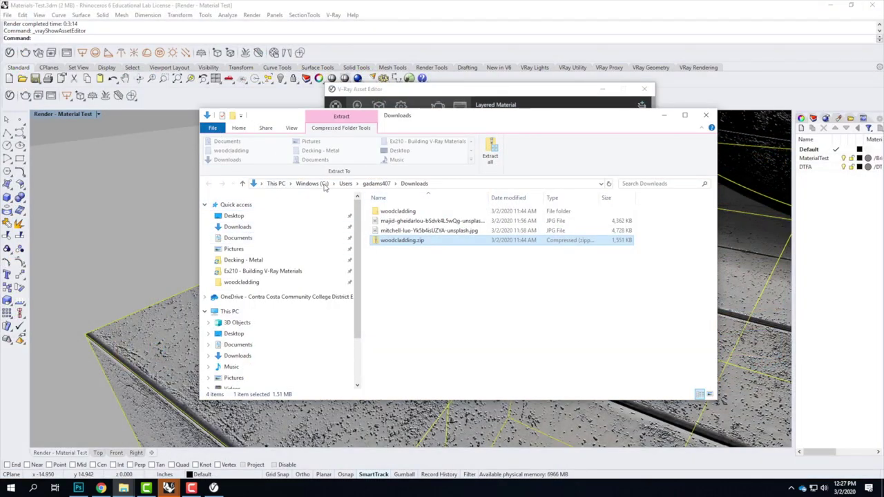
click(249, 297)
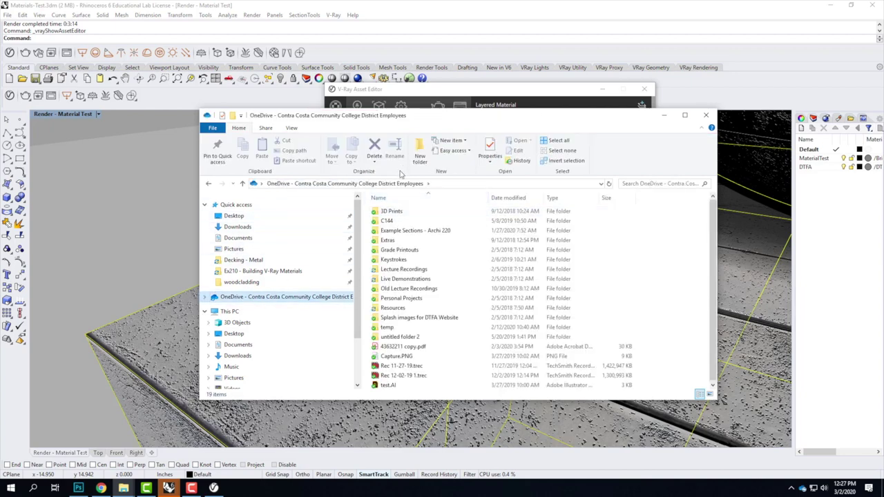
double_click(401, 280)
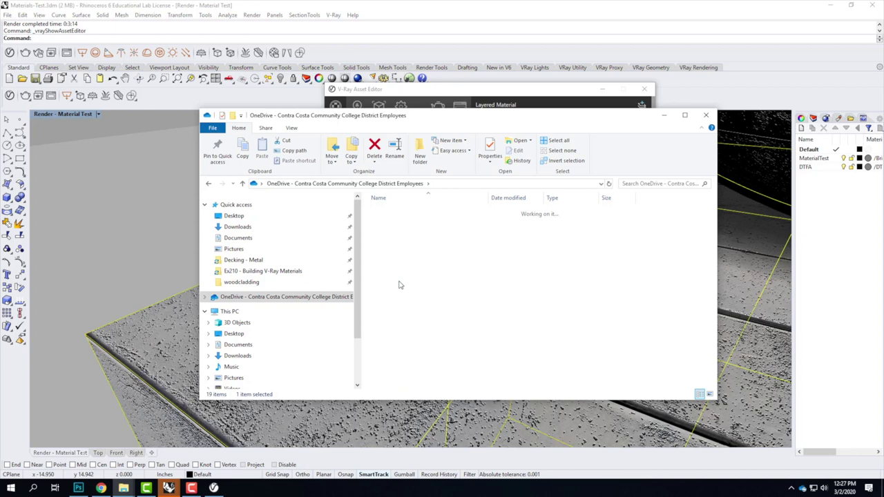
double_click(406, 220)
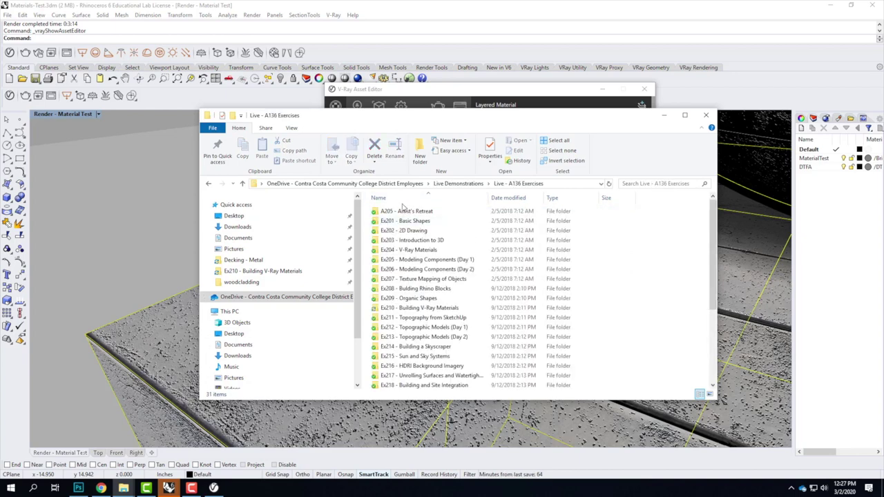
double_click(411, 308)
double_click(397, 219)
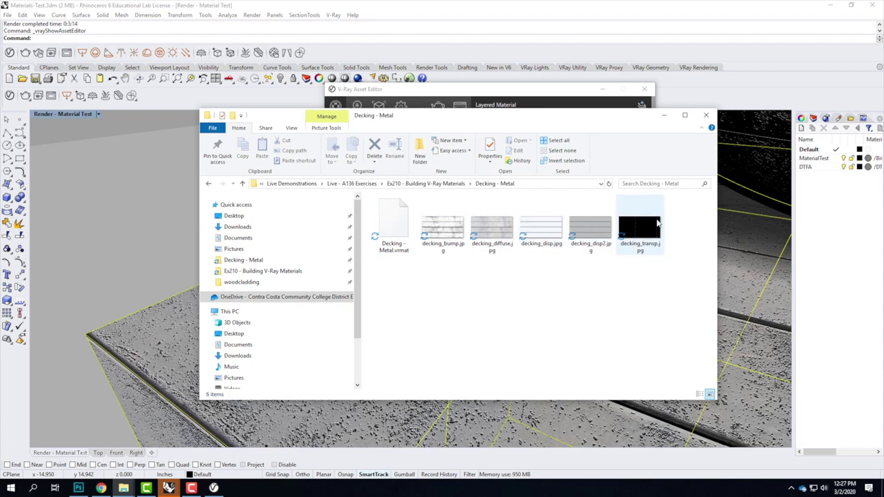
Review the material and map files in the folder and delete decking_disp.jpg.
click(385, 225)
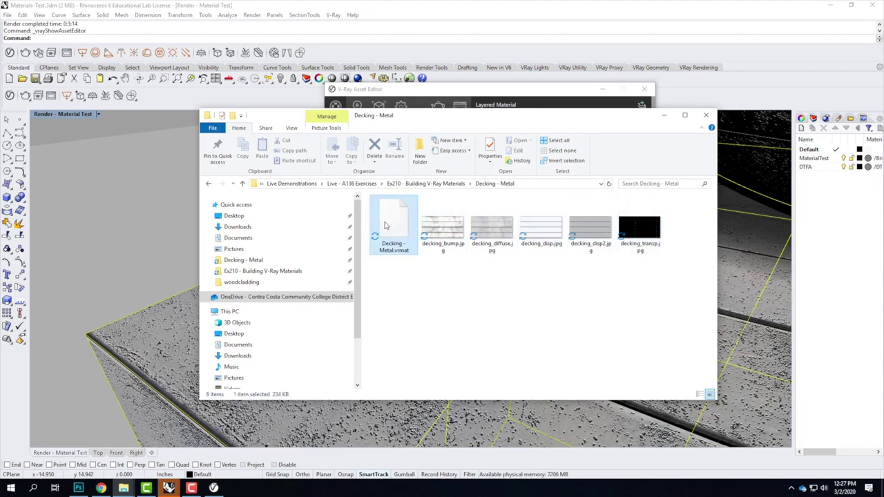
click(441, 228)
click(527, 228)
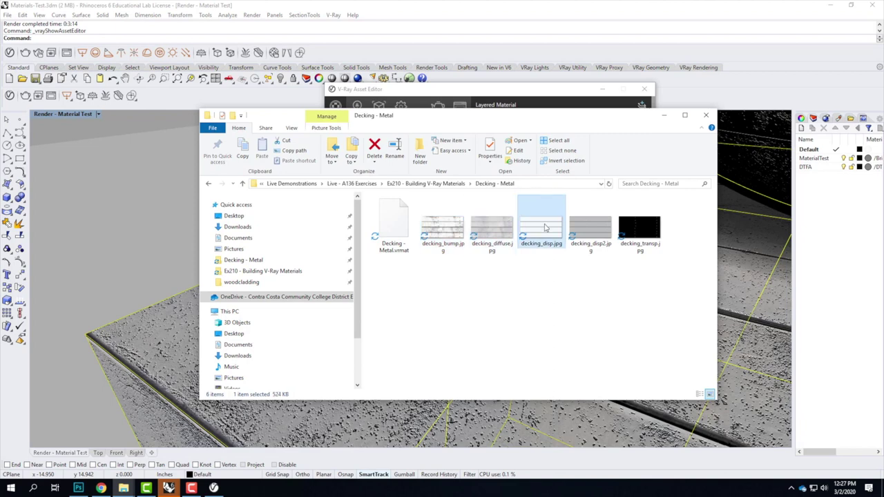
right_click(543, 228)
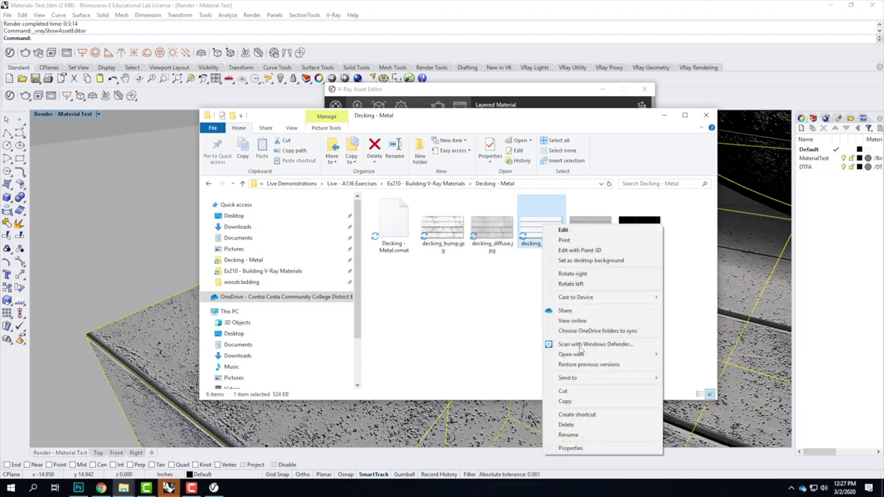
click(587, 425)
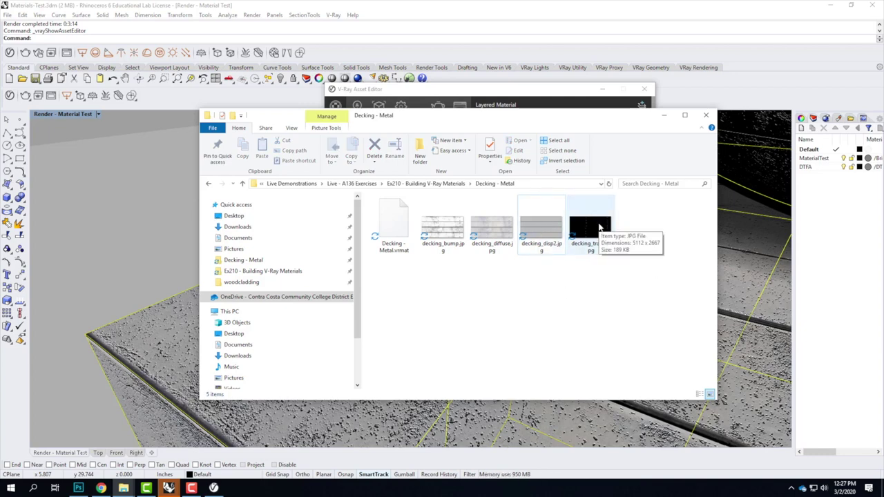
Go back to the Ex210 - Building V-Ray Materials folder and compress the Decking - Metal folder into a zip archive.
click(209, 183)
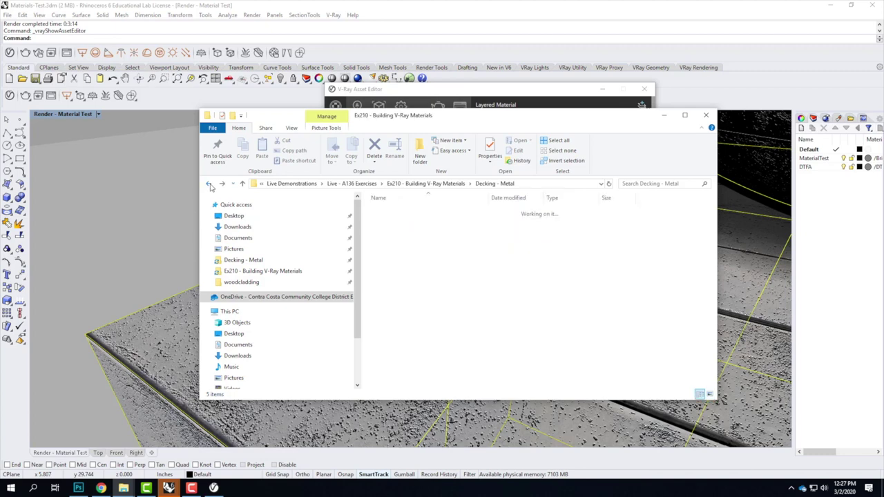
right_click(402, 225)
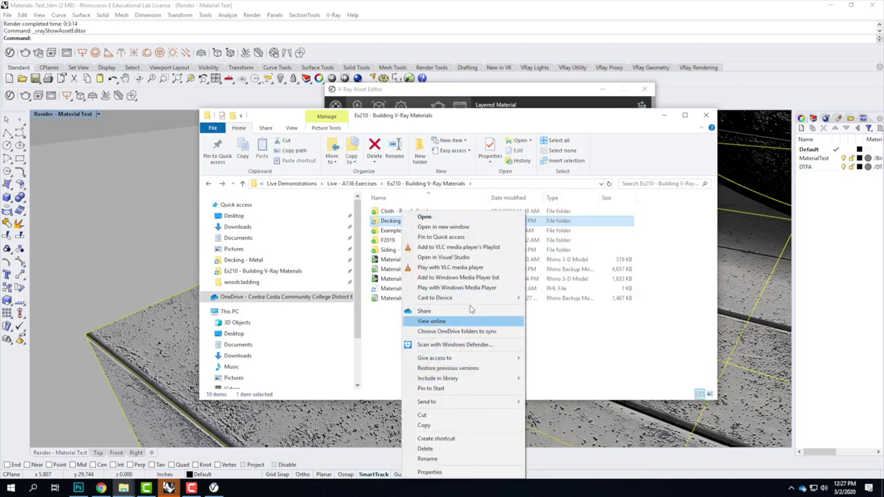
mouse_move(470, 402)
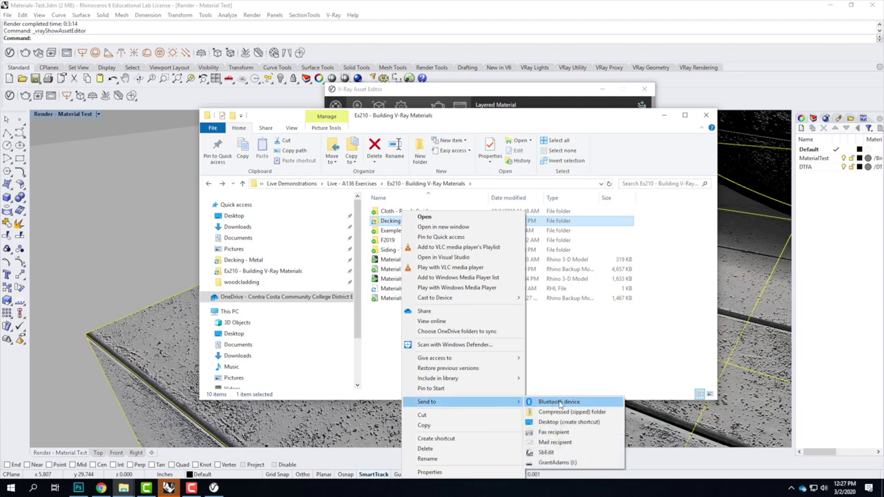
click(572, 413)
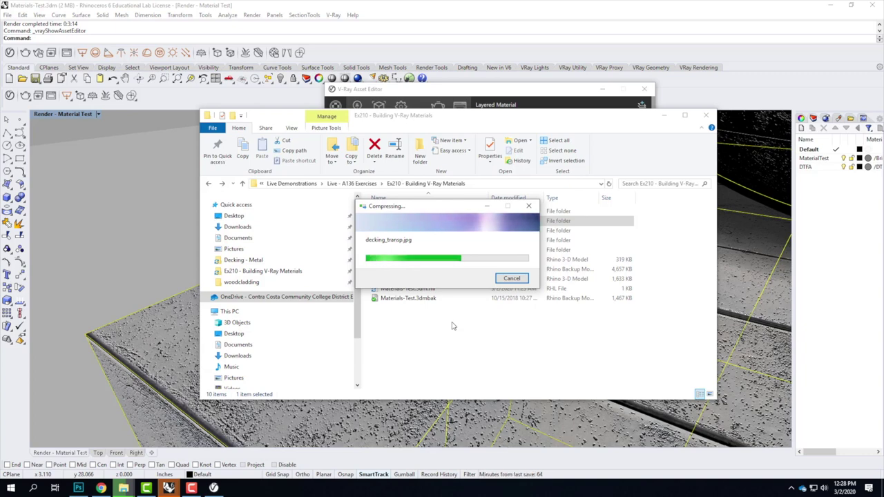
Switch to Chrome and examine the sphere-and-cube material previews on the Brick page of the Digital Tools V-Ray Materials Library.
click(101, 487)
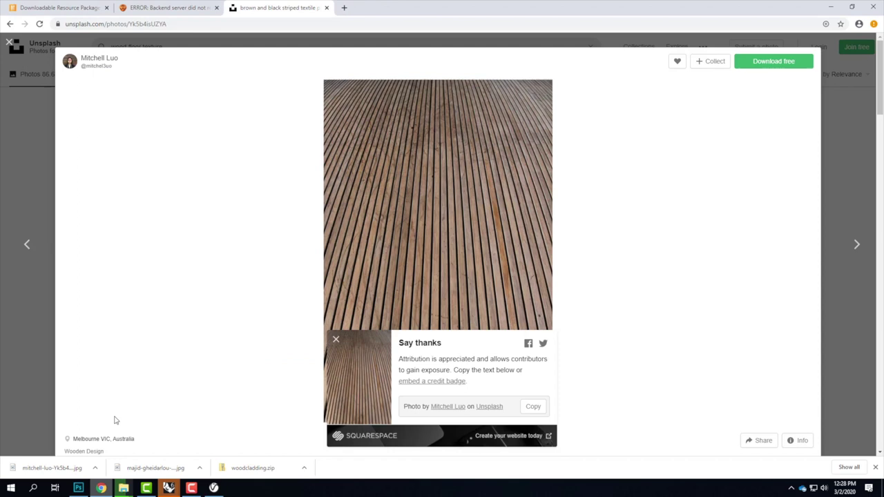
click(87, 10)
mouse_move(608, 142)
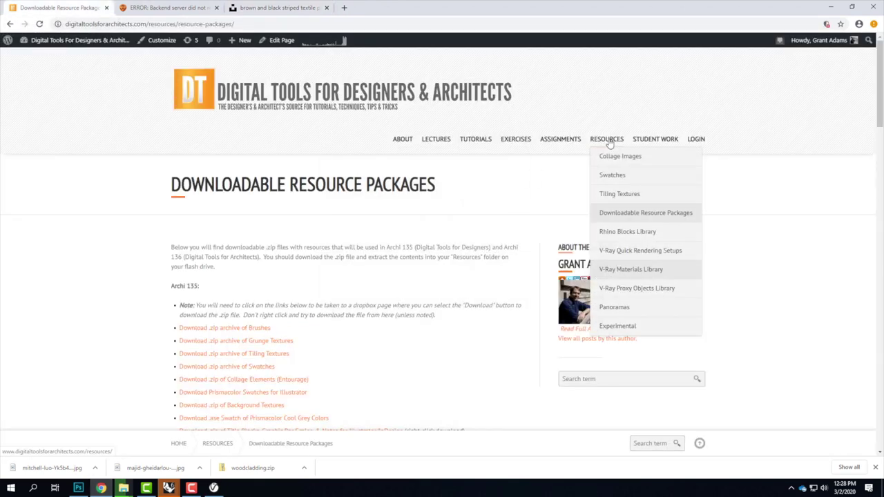
mouse_move(625, 269)
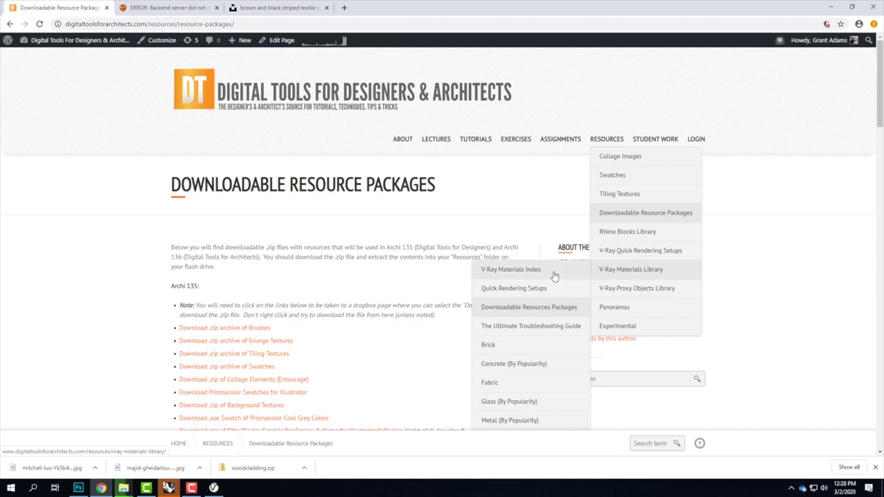
click(543, 353)
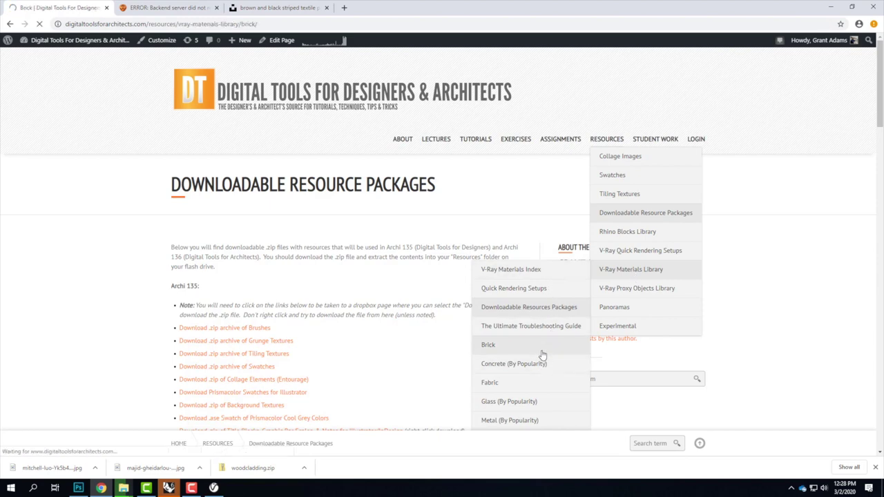
scroll(544, 276, down, 12)
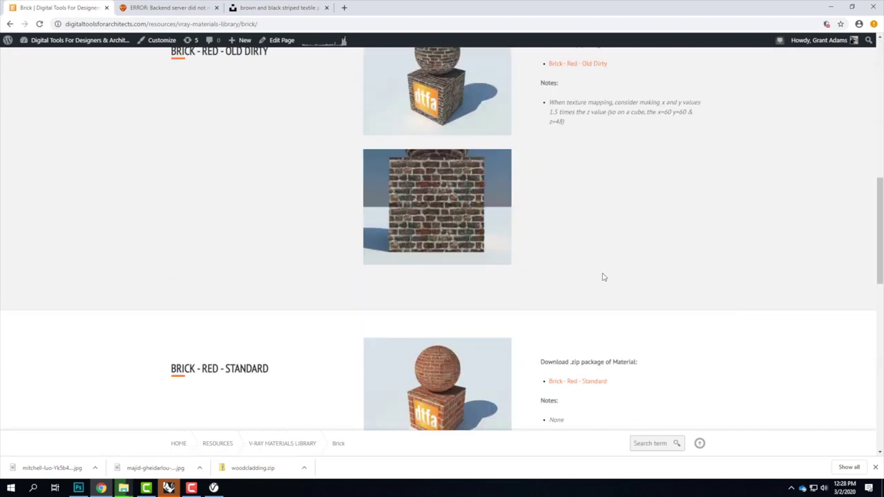
scroll(602, 276, down, 6)
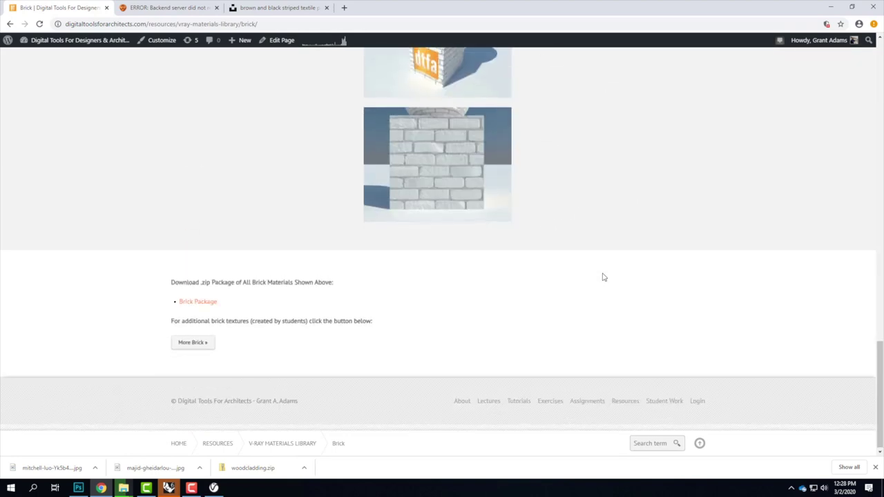
scroll(602, 277, up, 5)
scroll(602, 276, up, 2)
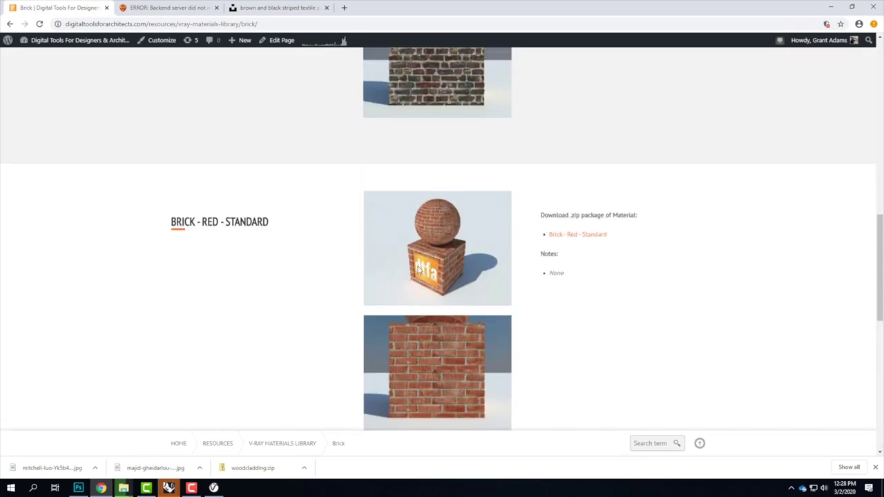
scroll(444, 268, up, 7)
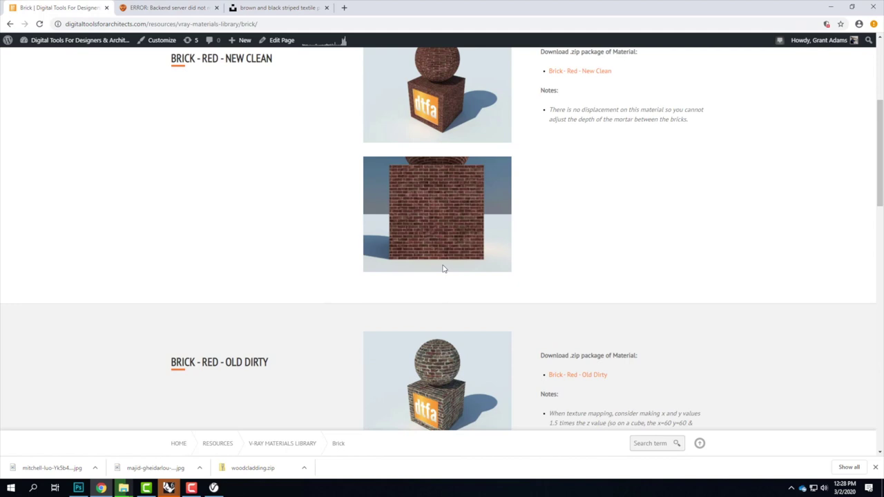